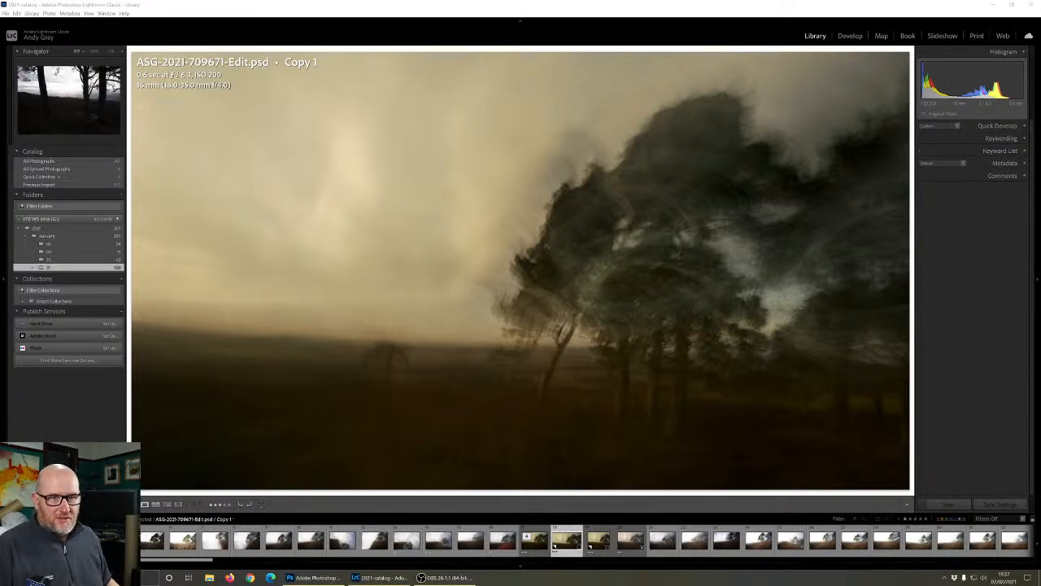
Open the backlit woodland frame ASG-2021-709655.NEF and advance through the exposures to ASG-2021-709657.NEF
{"action": "left_click", "coordinate": [22, 540]}
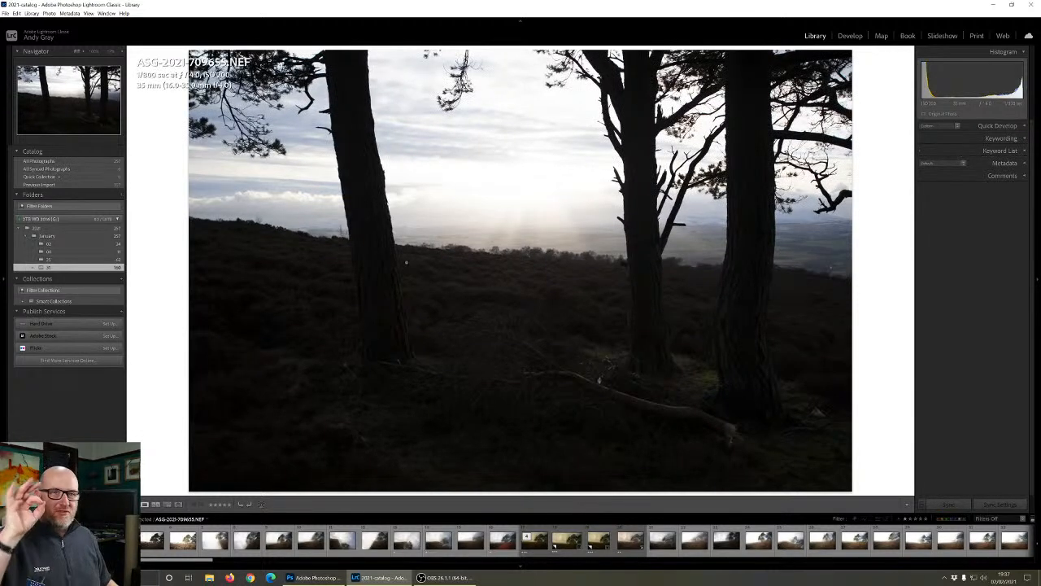
{"action": "key", "text": "Right"}
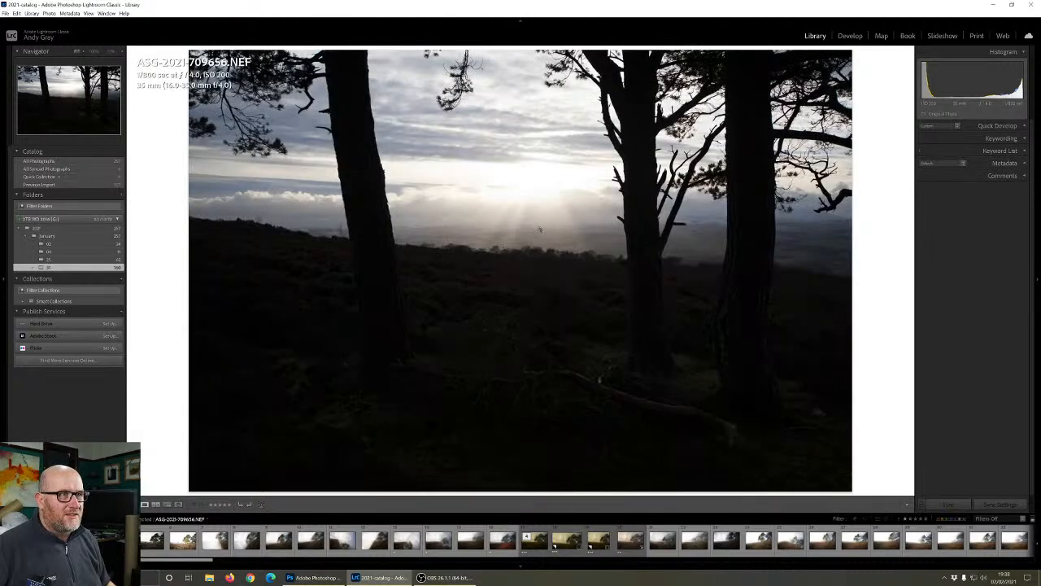
{"action": "key", "text": "Right"}
Inspect the sun rays and the tree trunks of ASG-2021-709657.NEF at 100%, returning to the full view
{"action": "left_click", "coordinate": [478, 168]}
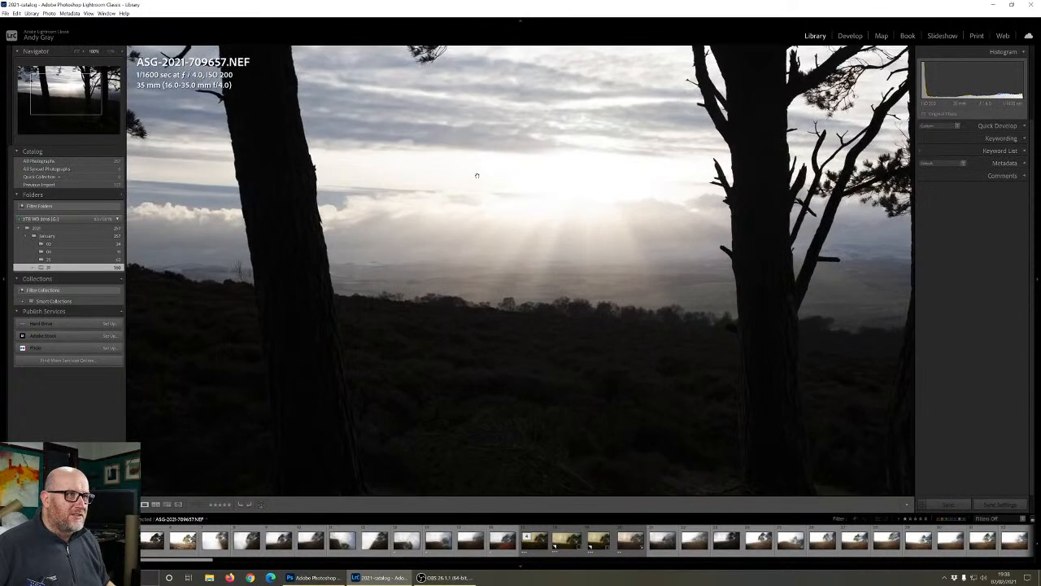
{"action": "left_click", "coordinate": [562, 239]}
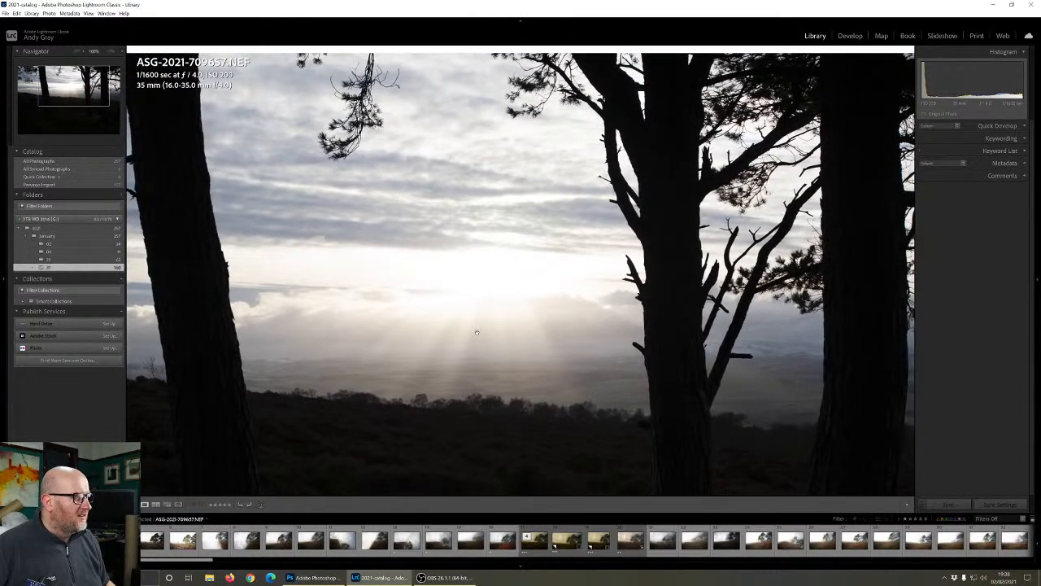
{"action": "left_click", "coordinate": [479, 333]}
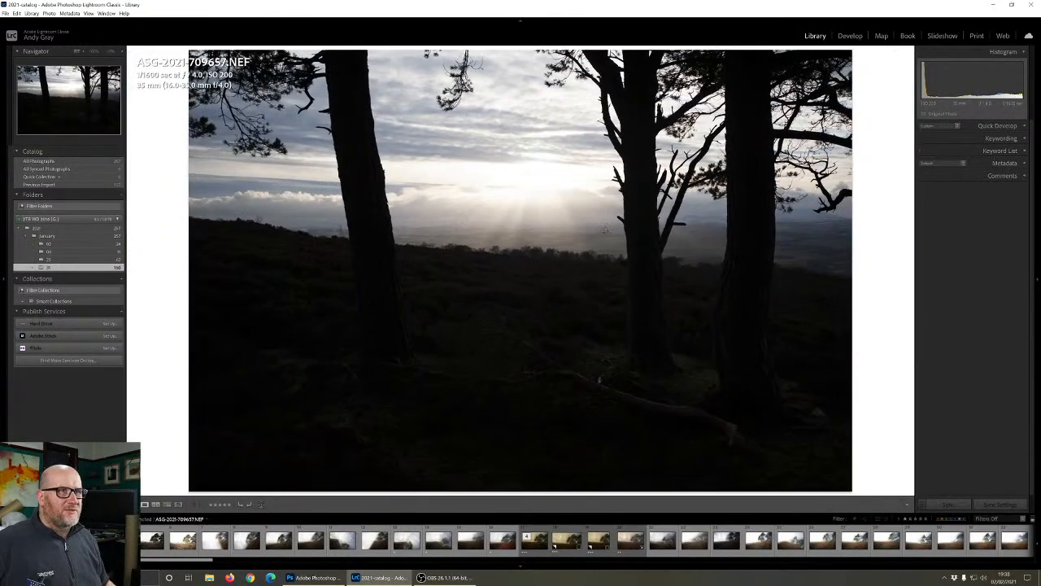
{"action": "left_click", "coordinate": [642, 213]}
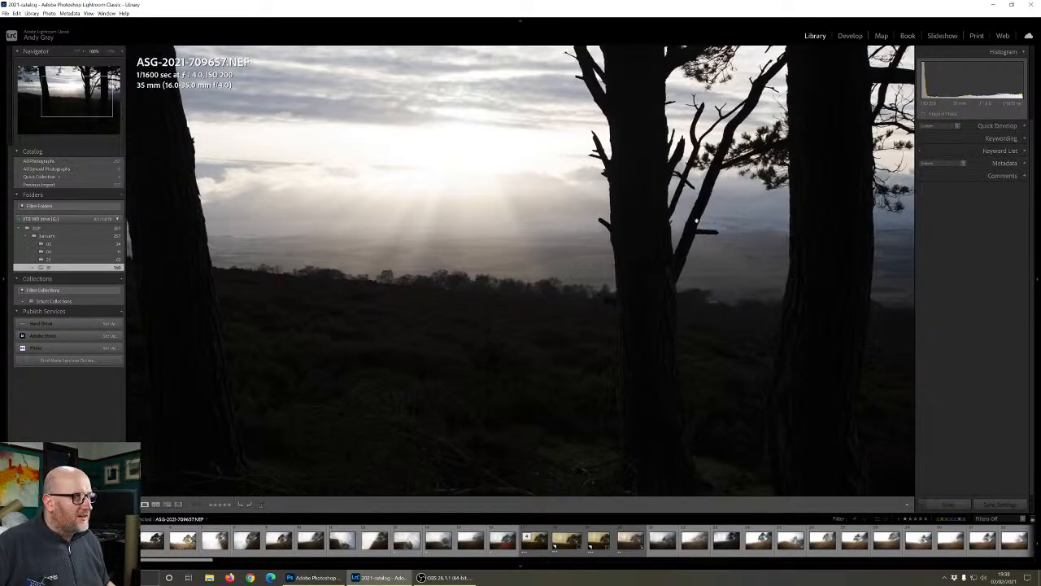
{"action": "left_click", "coordinate": [483, 261]}
Advance to ASG-2021-709659.NEF and examine the pine group, the figure among the trees and the lone tree up close
{"action": "key", "text": "Right"}
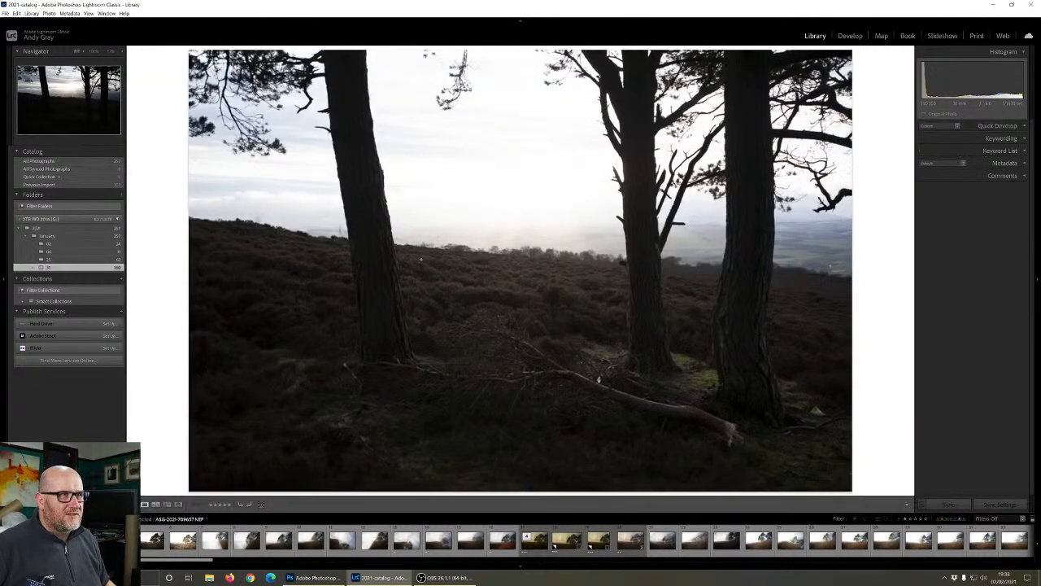
{"action": "key", "text": "Right"}
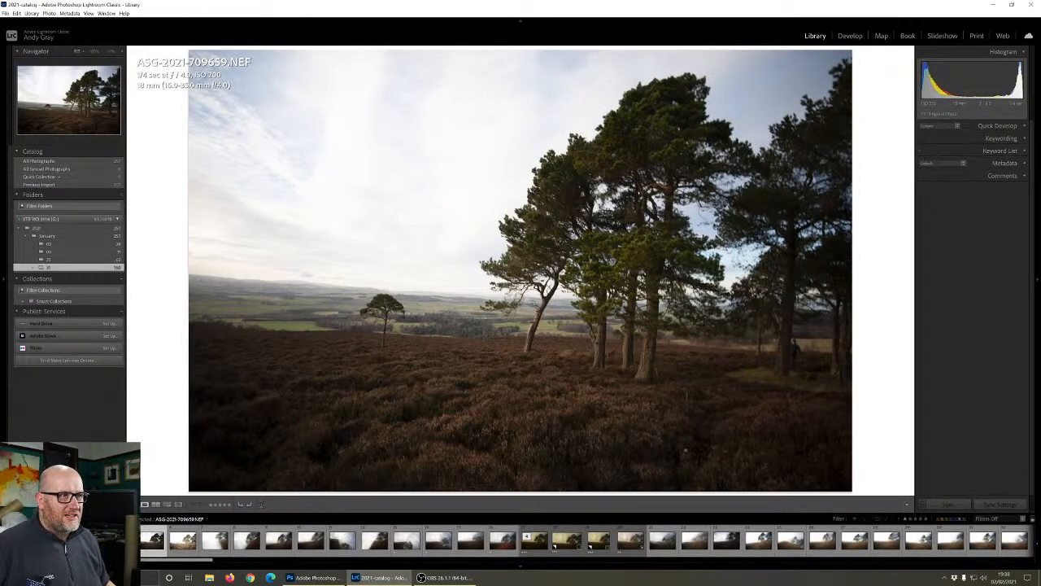
{"action": "left_click", "coordinate": [556, 357]}
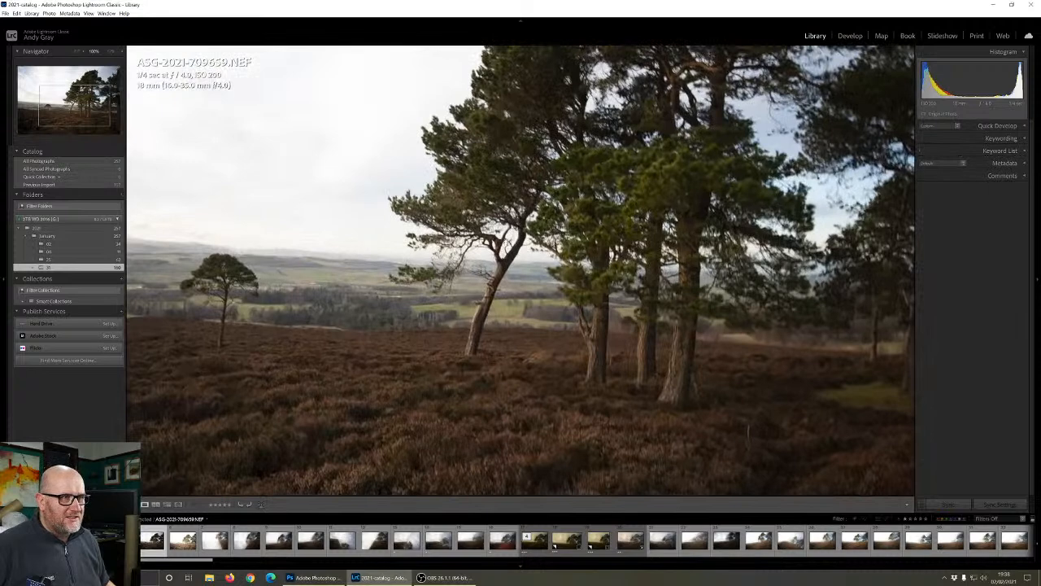
{"action": "left_click", "coordinate": [511, 333]}
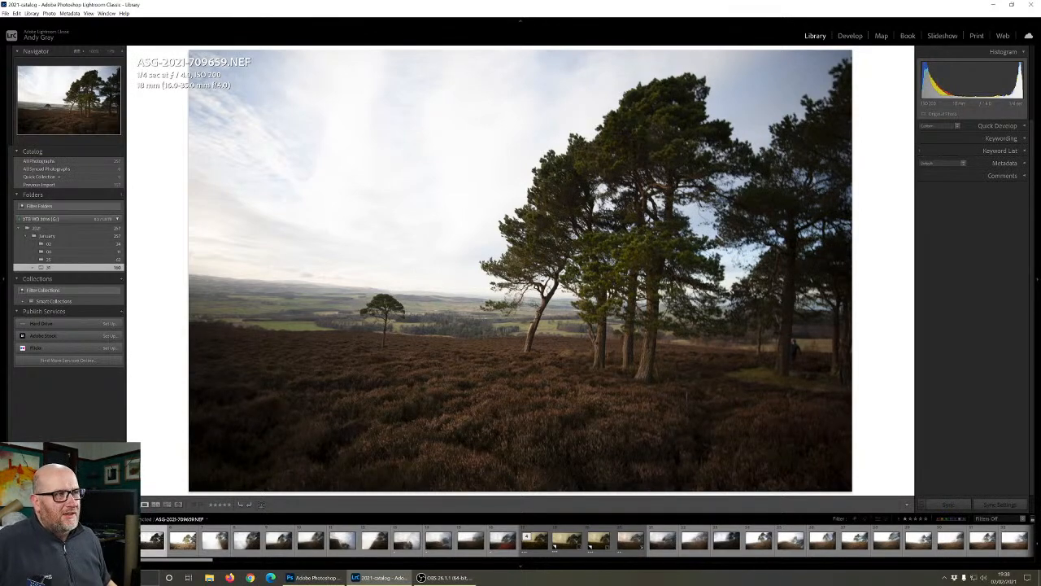
{"action": "left_click", "coordinate": [805, 354]}
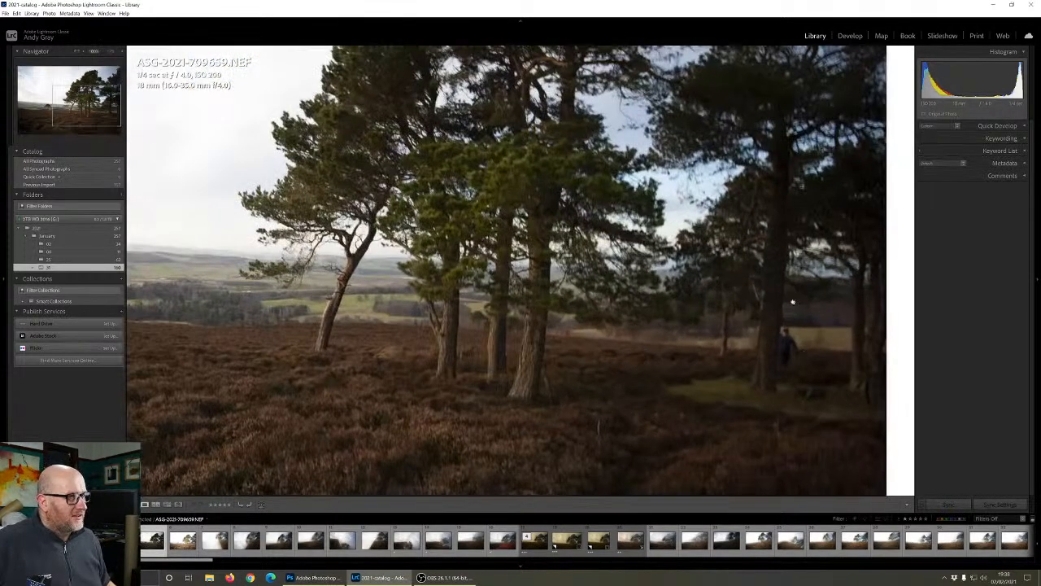
{"action": "left_click", "coordinate": [381, 279]}
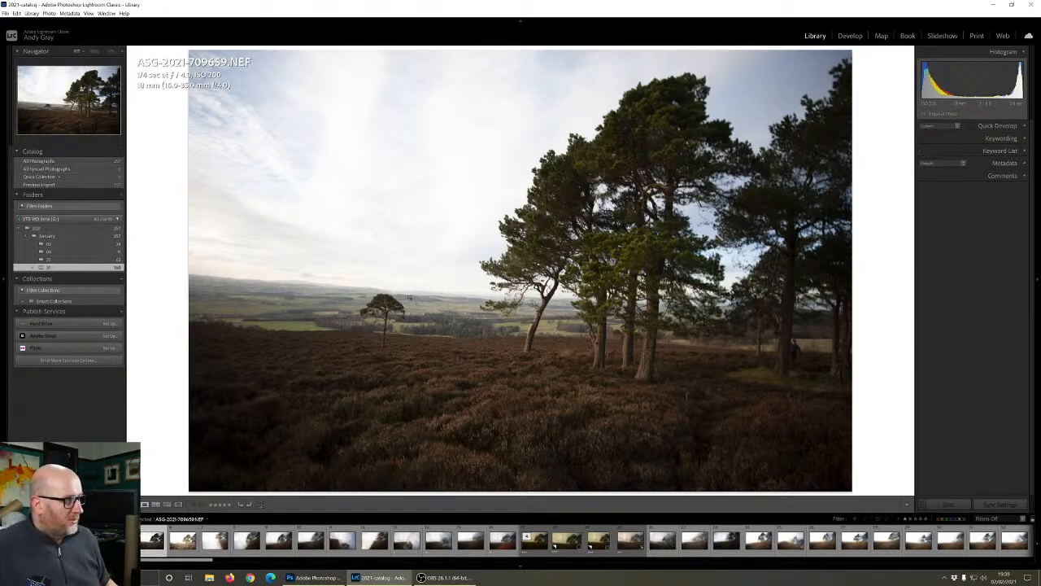
{"action": "left_click", "coordinate": [410, 309]}
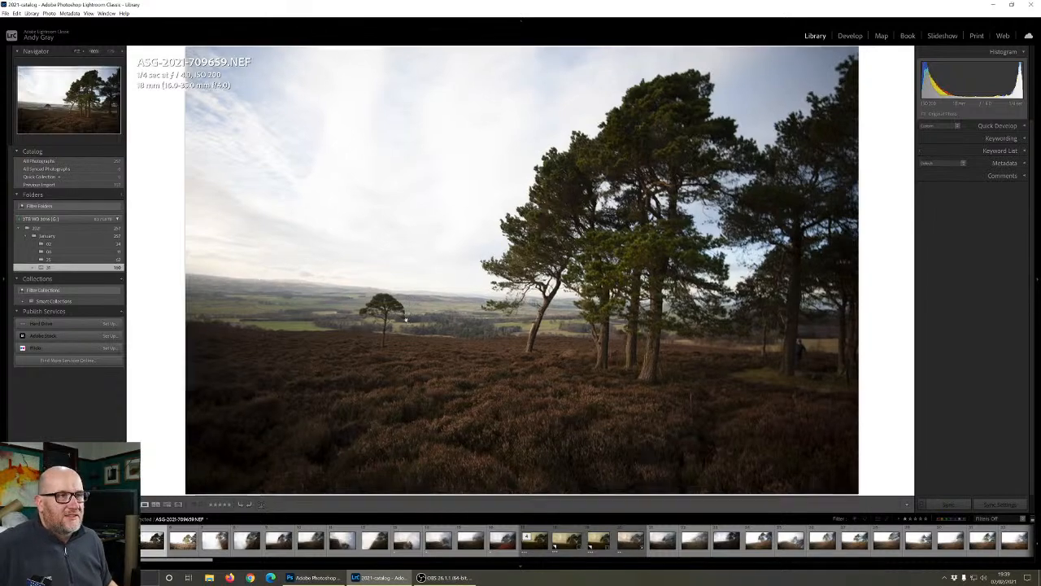
{"action": "left_click", "coordinate": [411, 313]}
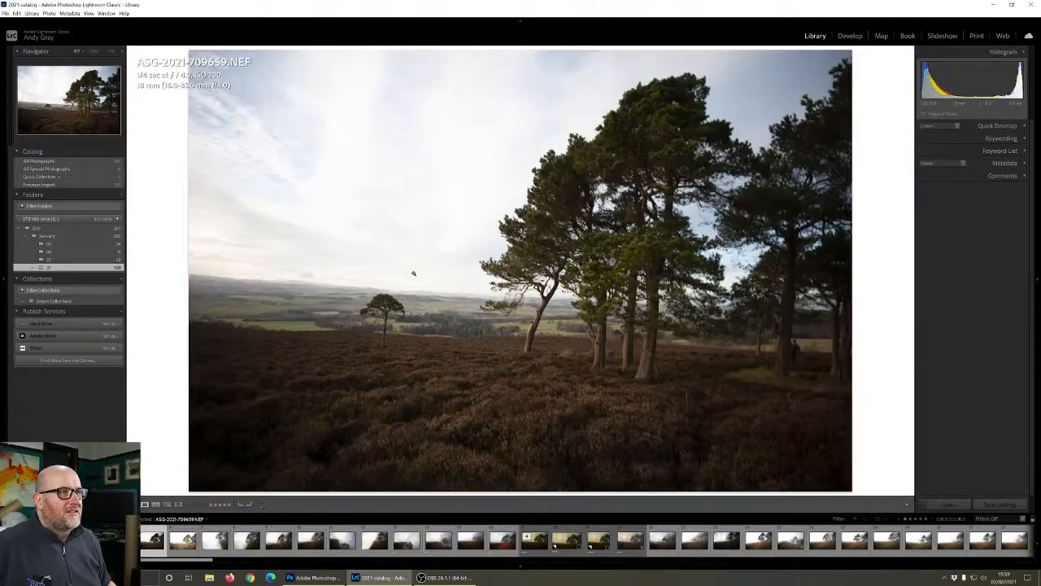
Review the camera-movement shots of the pines one by one up to ASG-2021-709670.NEF
{"action": "key", "text": "Right"}
{"action": "key", "text": "Right"}
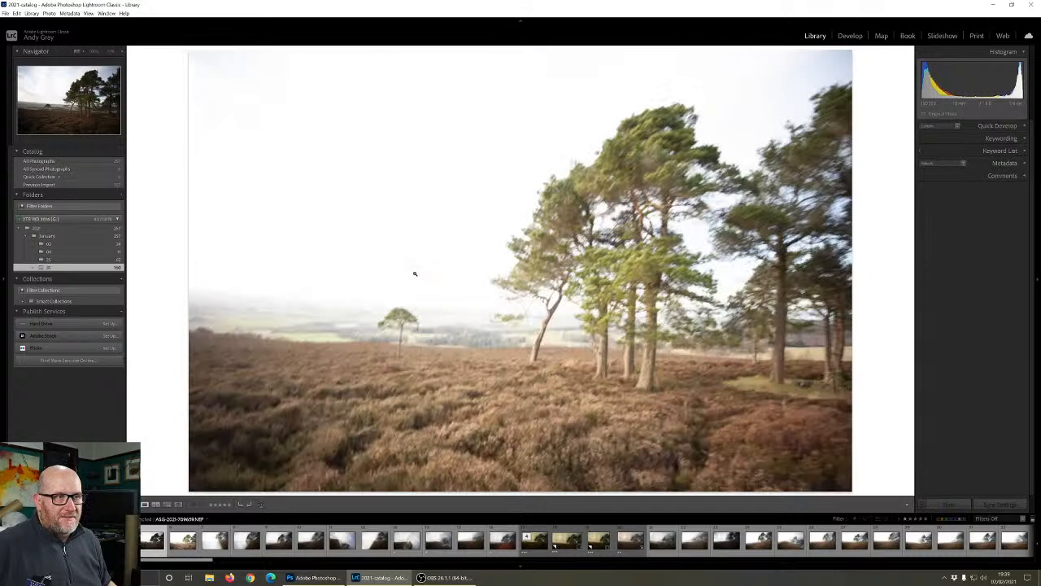
{"action": "key", "text": "Right"}
{"action": "key", "text": "Right"}
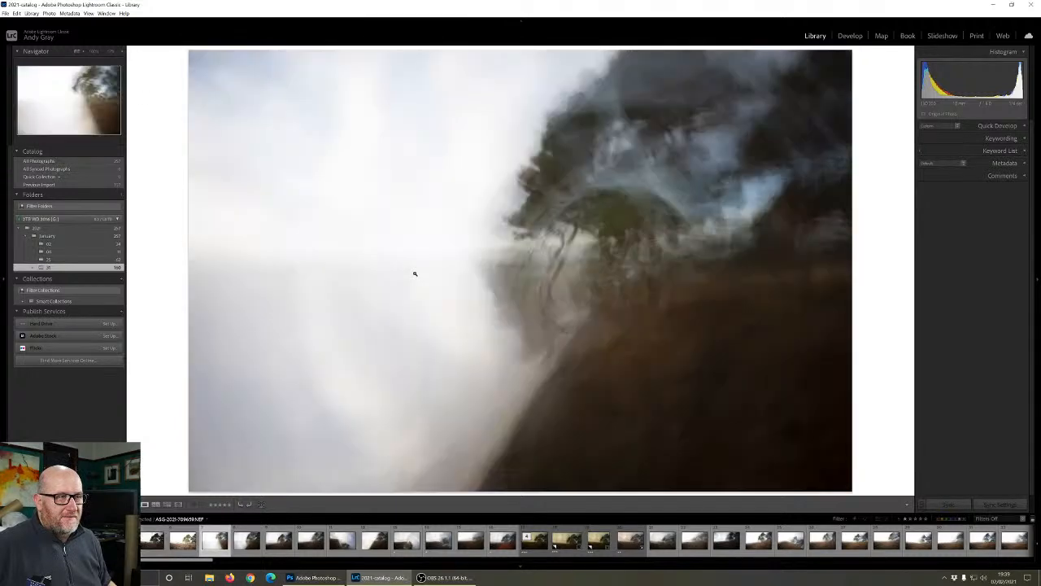
{"action": "key", "text": "Right"}
{"action": "key", "text": "Right"}
{"action": "key", "text": "Right"}
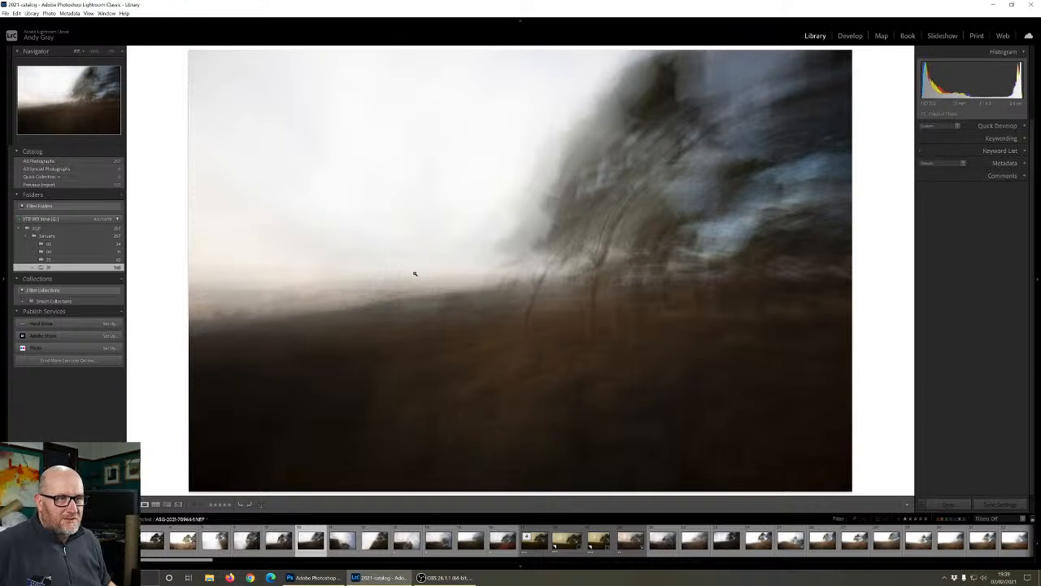
{"action": "key", "text": "Right"}
{"action": "key", "text": "Right"}
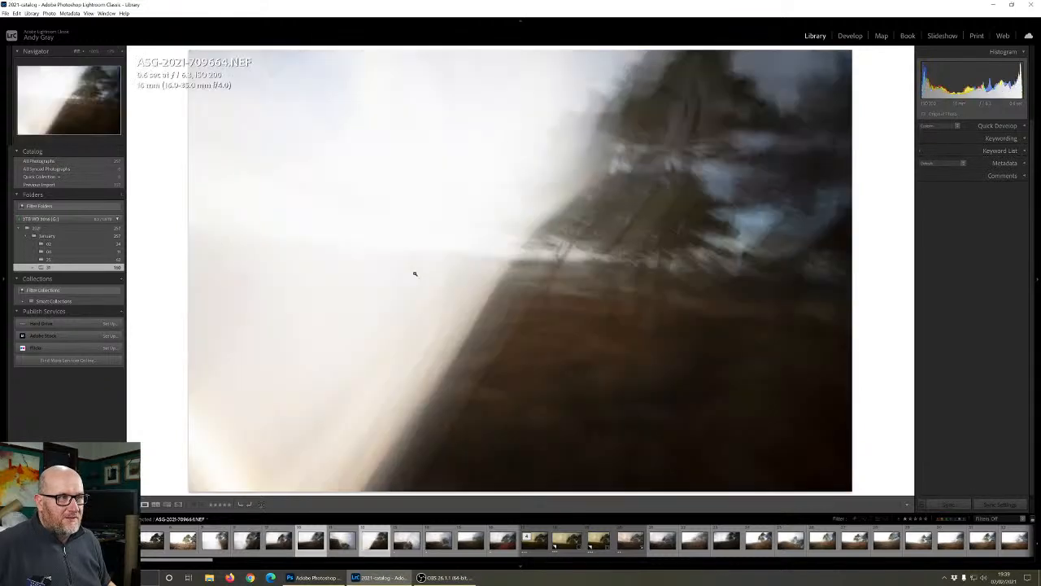
{"action": "key", "text": "Right"}
{"action": "key", "text": "Right"}
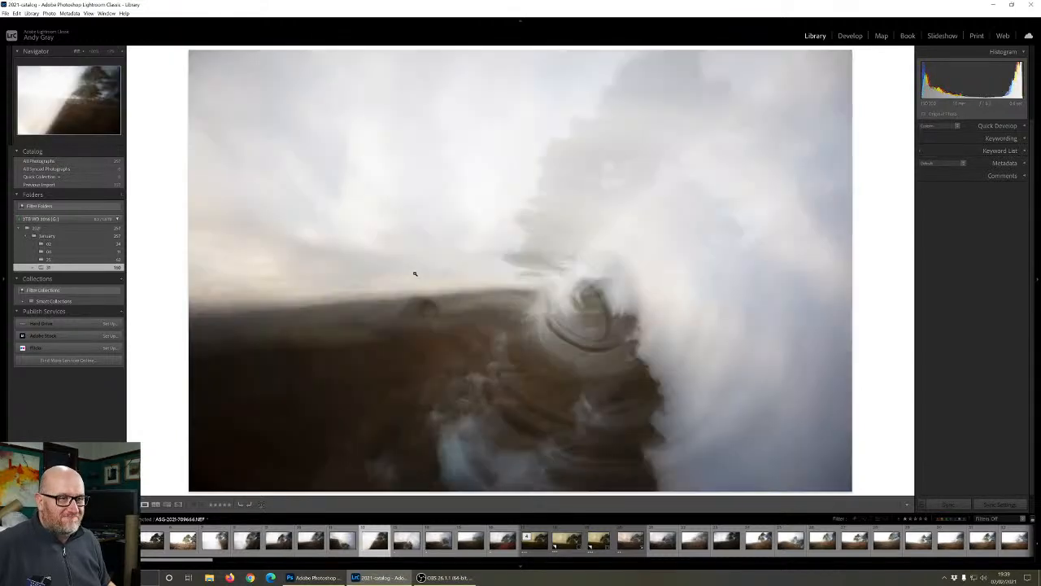
{"action": "key", "text": "Right"}
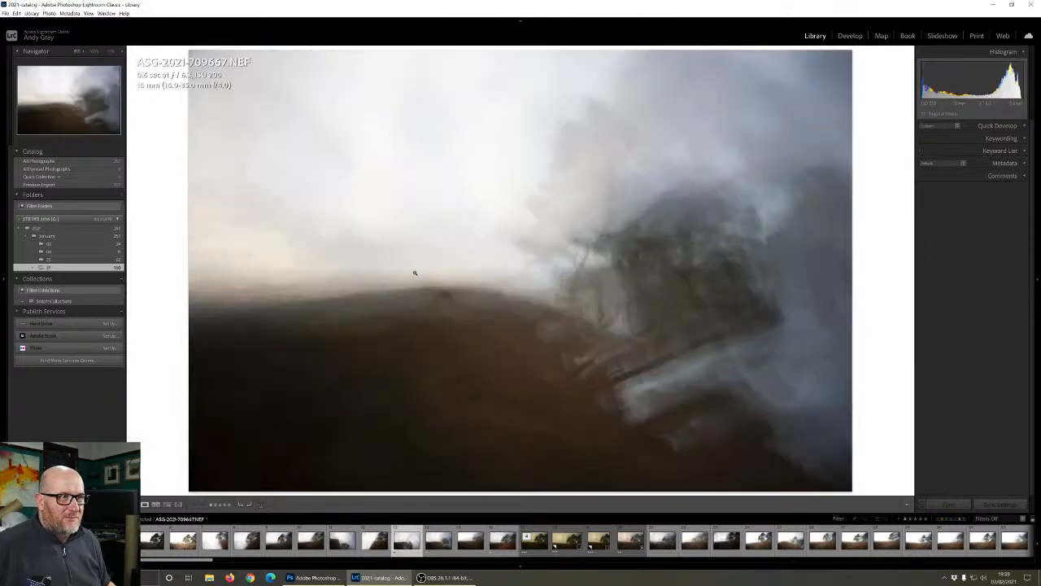
{"action": "key", "text": "Right"}
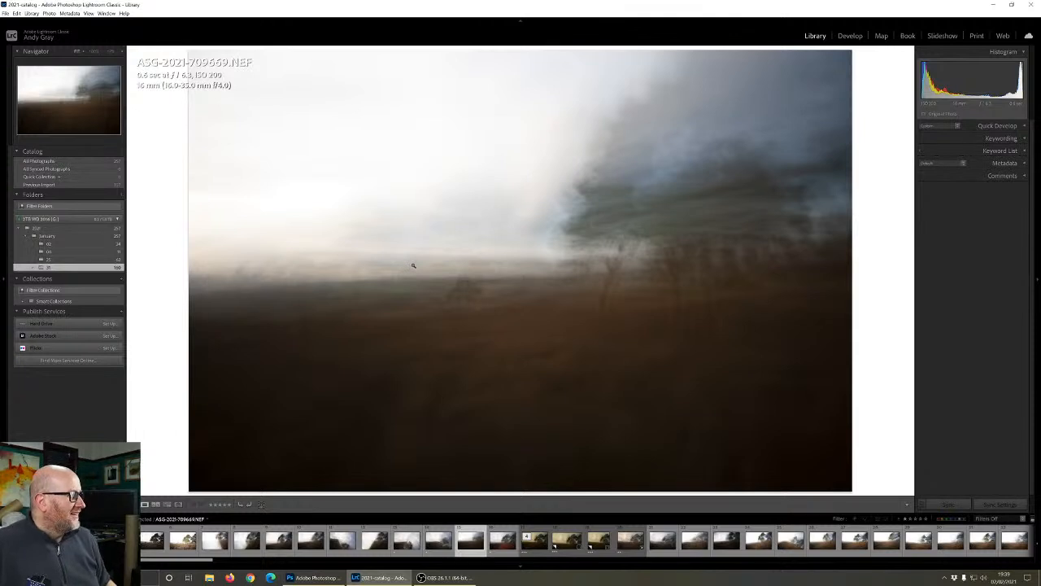
{"action": "key", "text": "Right"}
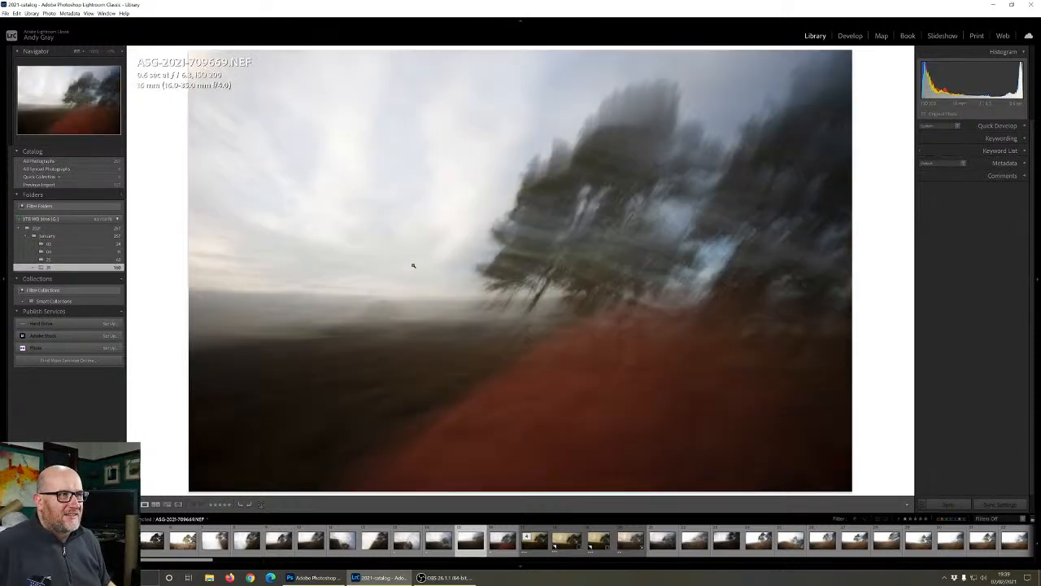
{"action": "key", "text": "Right"}
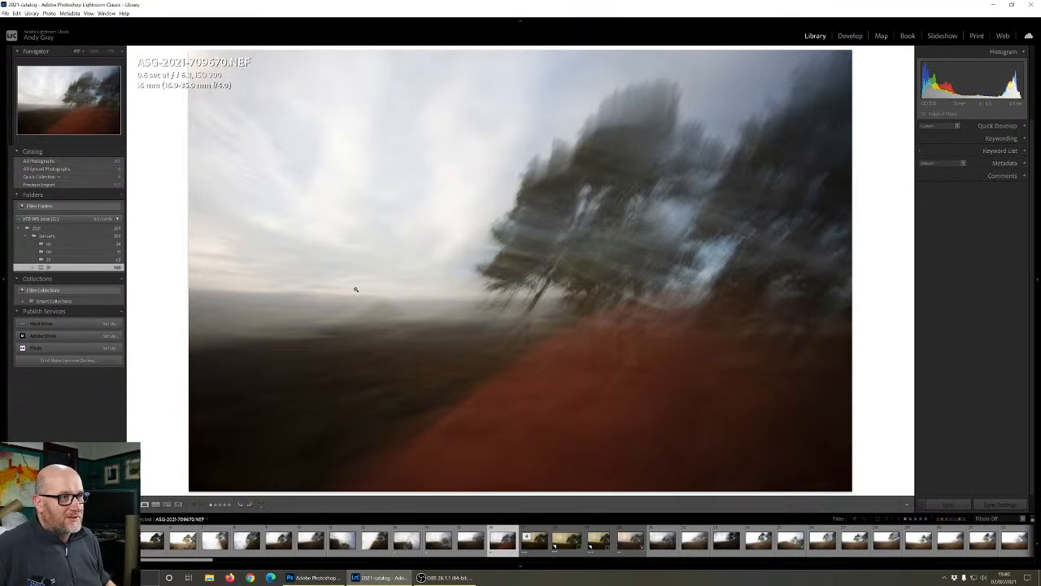
{"action": "key", "text": "Right"}
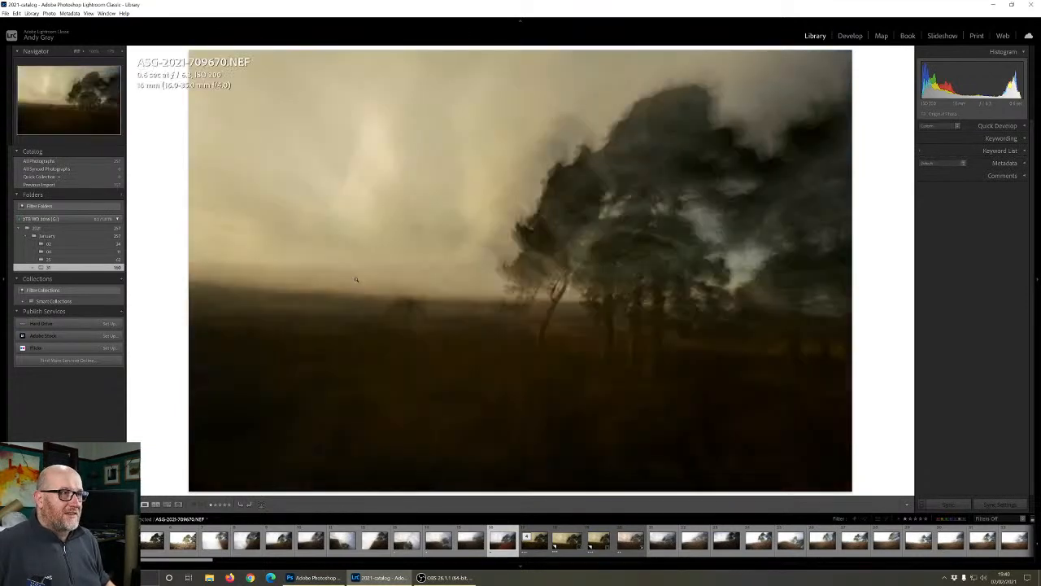
{"action": "key", "text": "Right"}
{"action": "key", "text": "Right"}
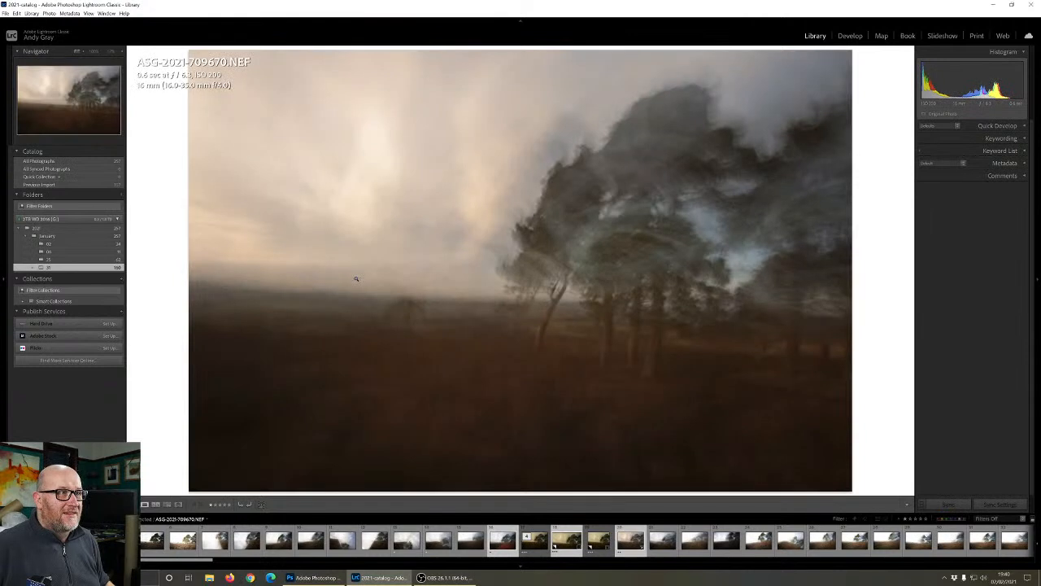
{"action": "key", "text": "Right"}
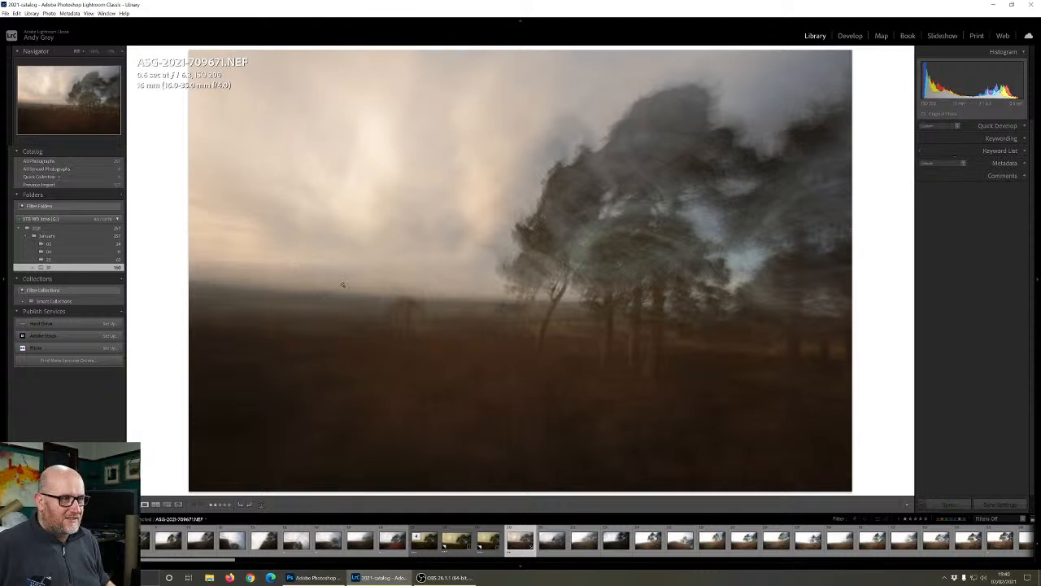
Browse the remaining blurred tree frames from ASG-2021-709671.NEF through to ASG-2021-709683.NEF
{"action": "key", "text": "Right"}
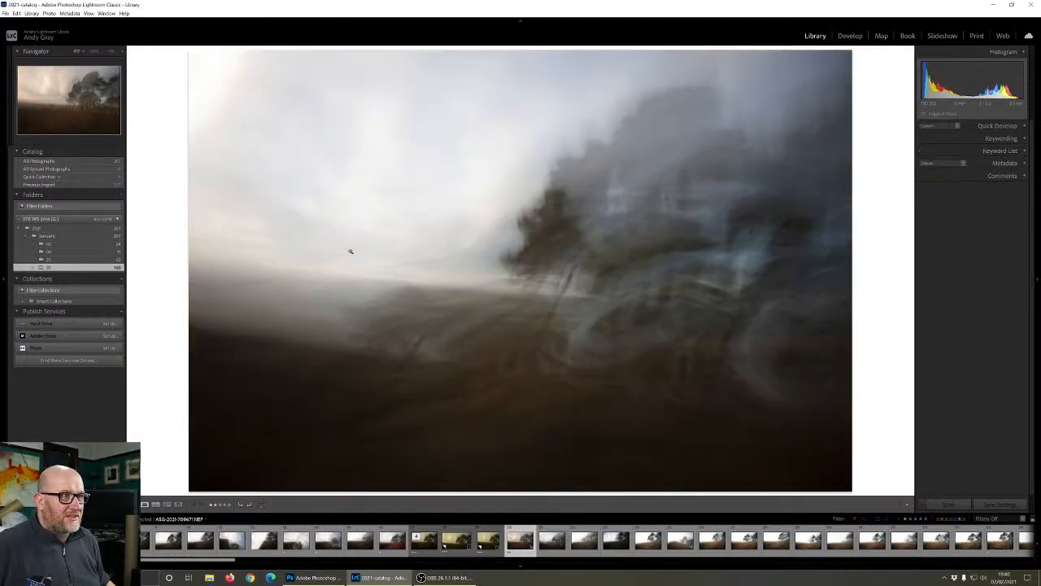
{"action": "key", "text": "Right"}
{"action": "key", "text": "Right"}
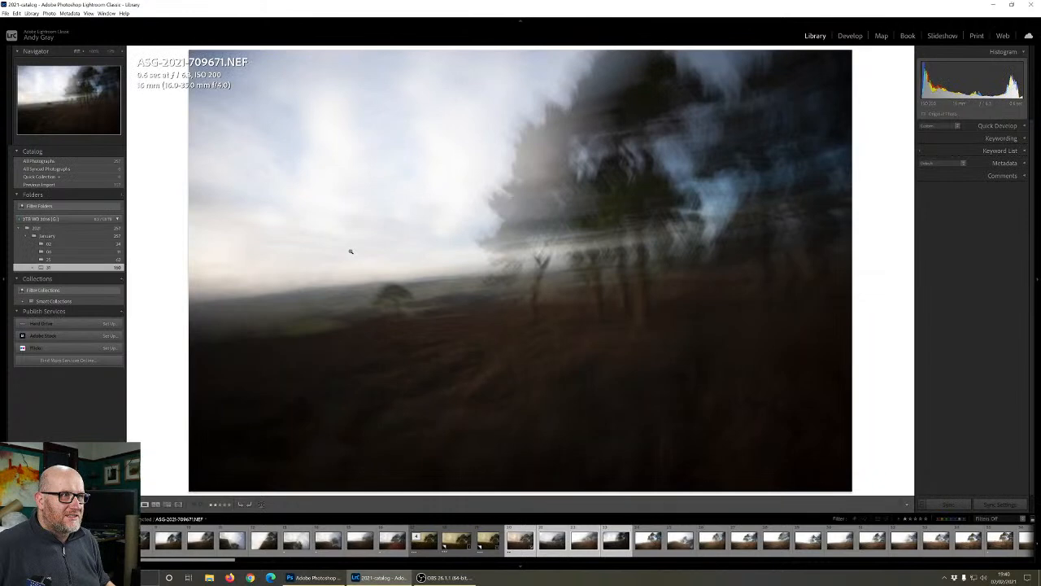
{"action": "key", "text": "Right"}
{"action": "key", "text": "Right"}
{"action": "key", "text": "Right"}
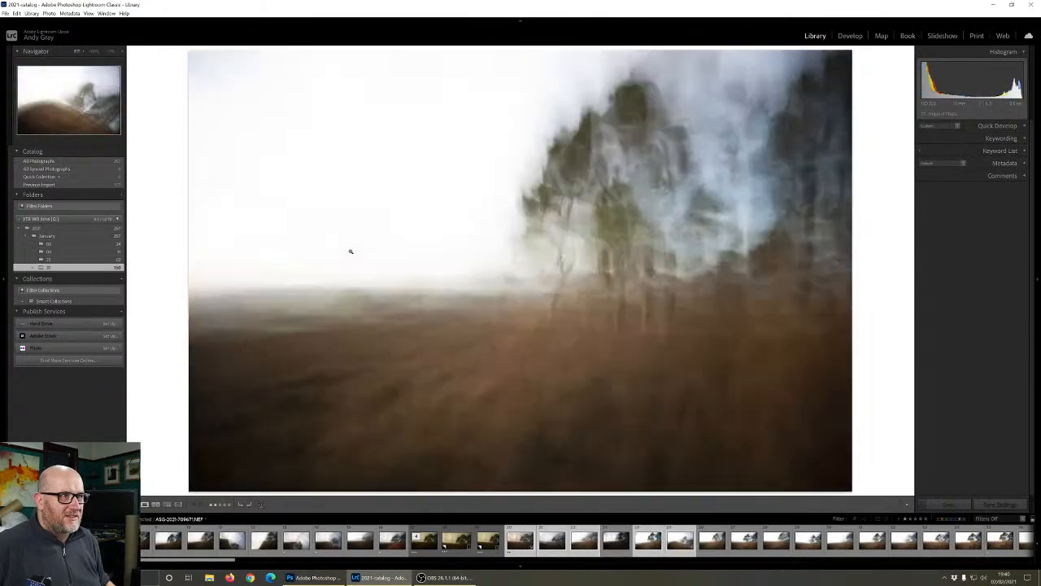
{"action": "key", "text": "Right"}
{"action": "key", "text": "Right"}
{"action": "key", "text": "Right"}
{"action": "key", "text": "Right"}
{"action": "key", "text": "Right"}
{"action": "key", "text": "Right"}
{"action": "key", "text": "Right"}
{"action": "key", "text": "Right"}
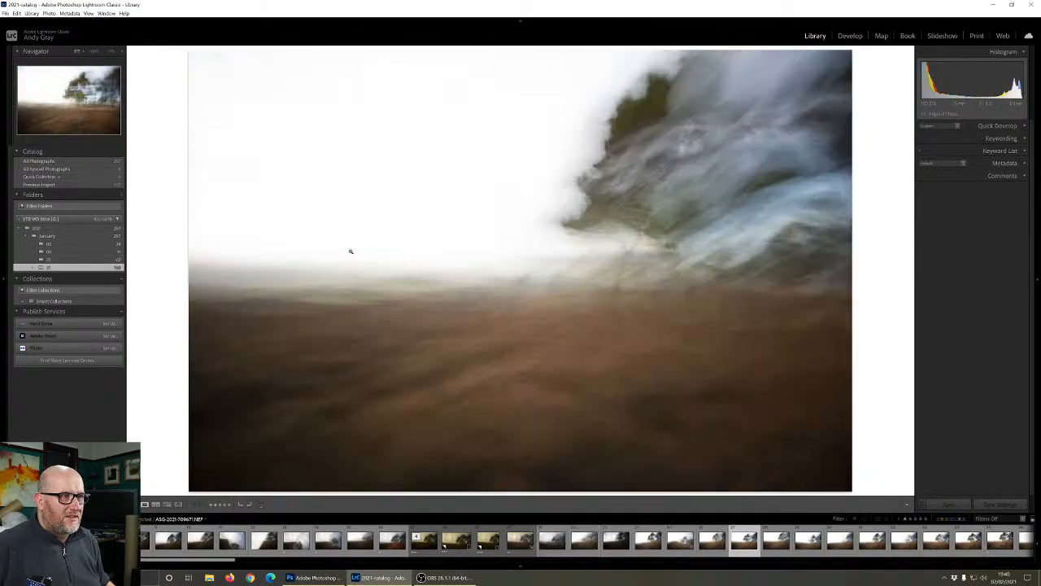
{"action": "key", "text": "Right"}
{"action": "key", "text": "Right"}
{"action": "key", "text": "Right"}
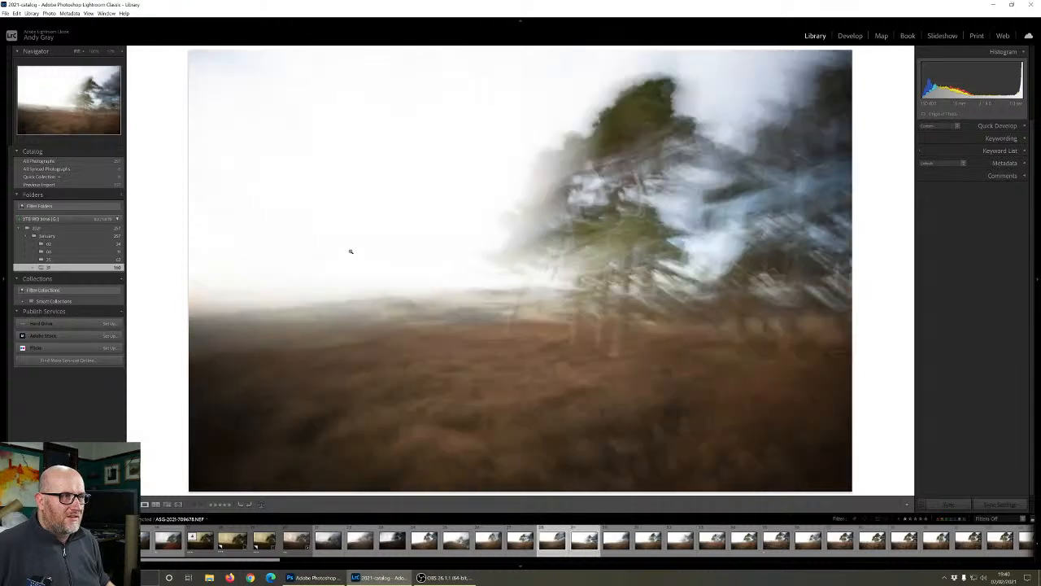
{"action": "key", "text": "Right"}
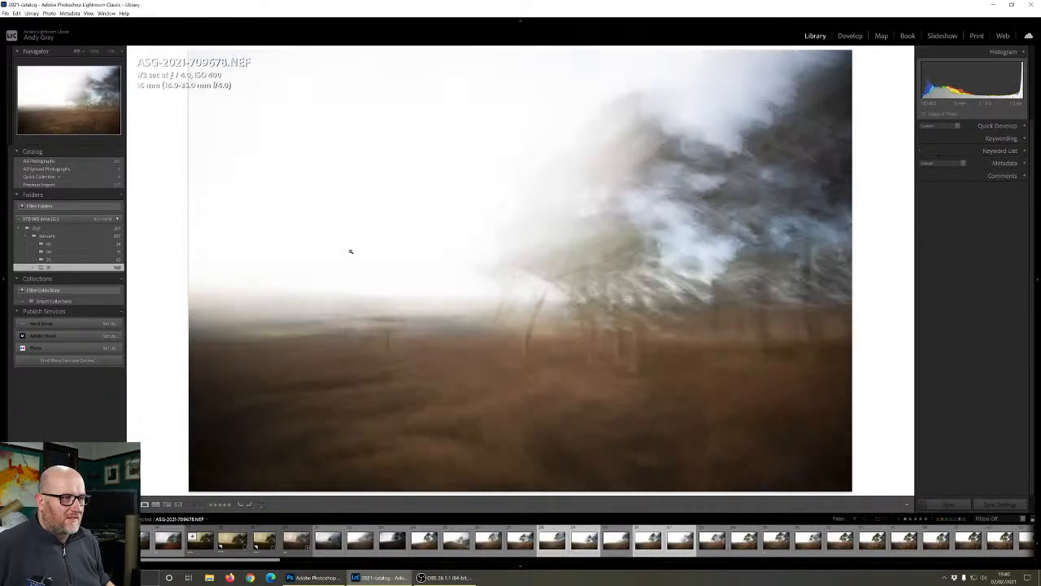
{"action": "key", "text": "Right"}
{"action": "key", "text": "Right"}
{"action": "key", "text": "Right"}
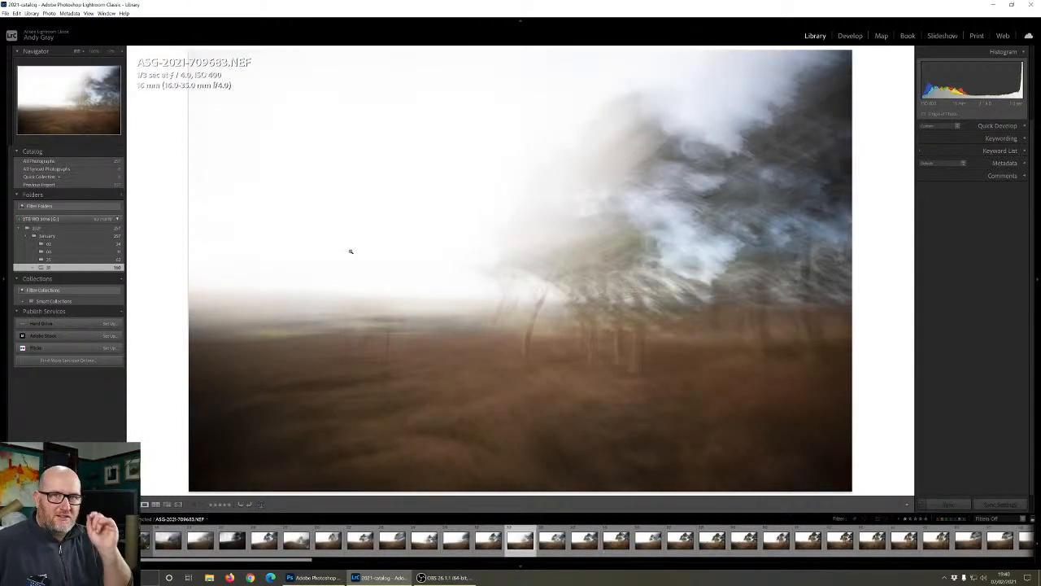
View the next three camera-movement frames following ASG-2021-709683.NEF
{"action": "key", "text": "Right"}
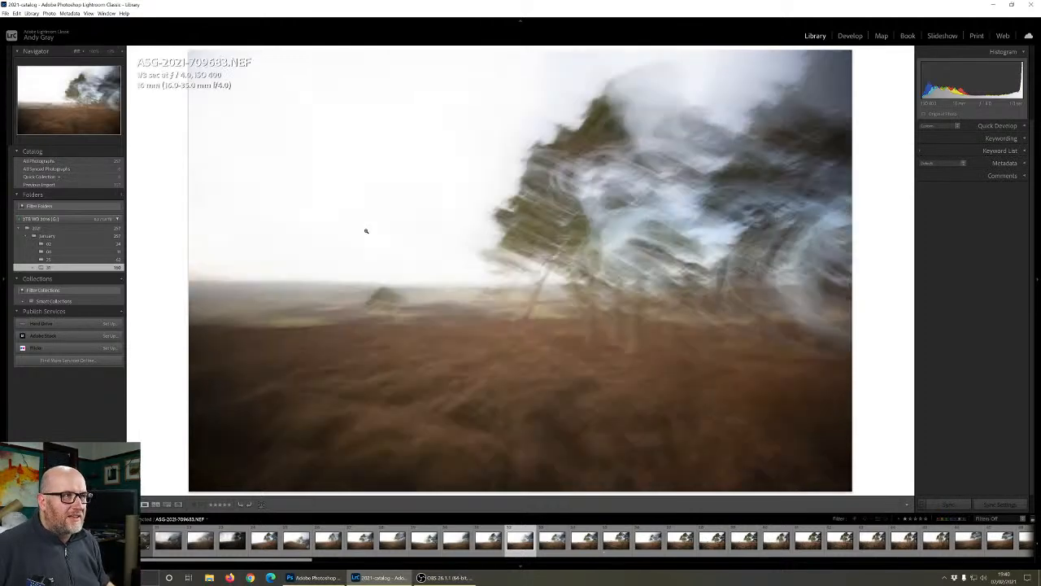
{"action": "key", "text": "Right"}
{"action": "key", "text": "Right"}
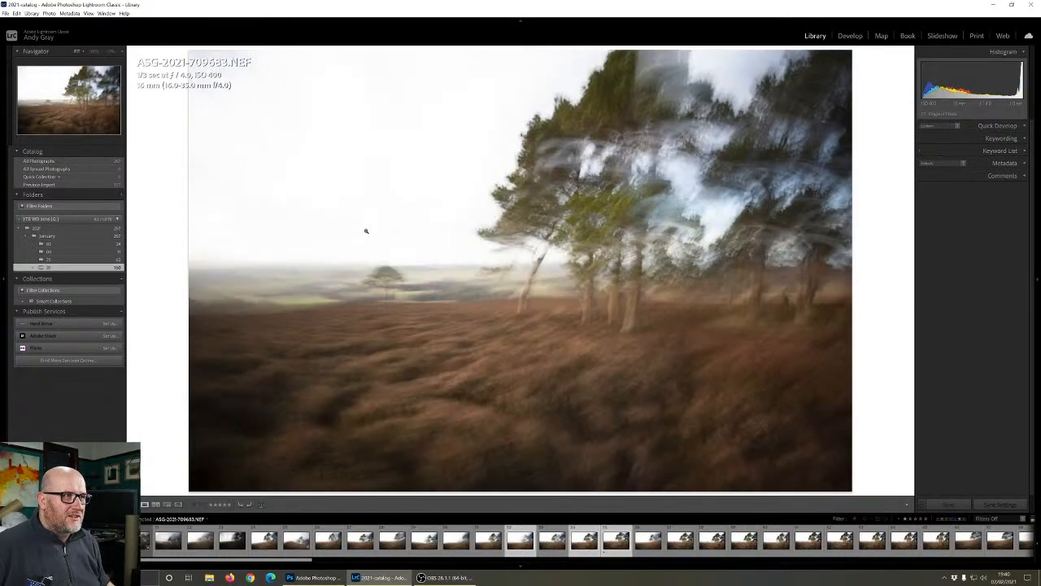
Compare ASG-2021-709686.NEF back and forth with its neighbouring camera-movement frames, up to ASG-2021-709688.NEF
{"action": "key", "text": "Right"}
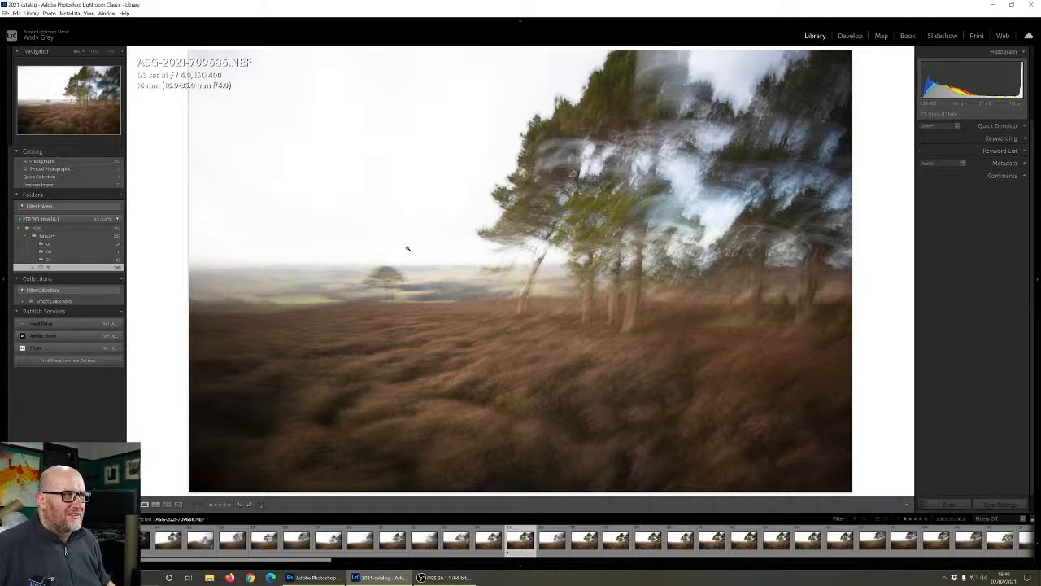
{"action": "key", "text": "Right"}
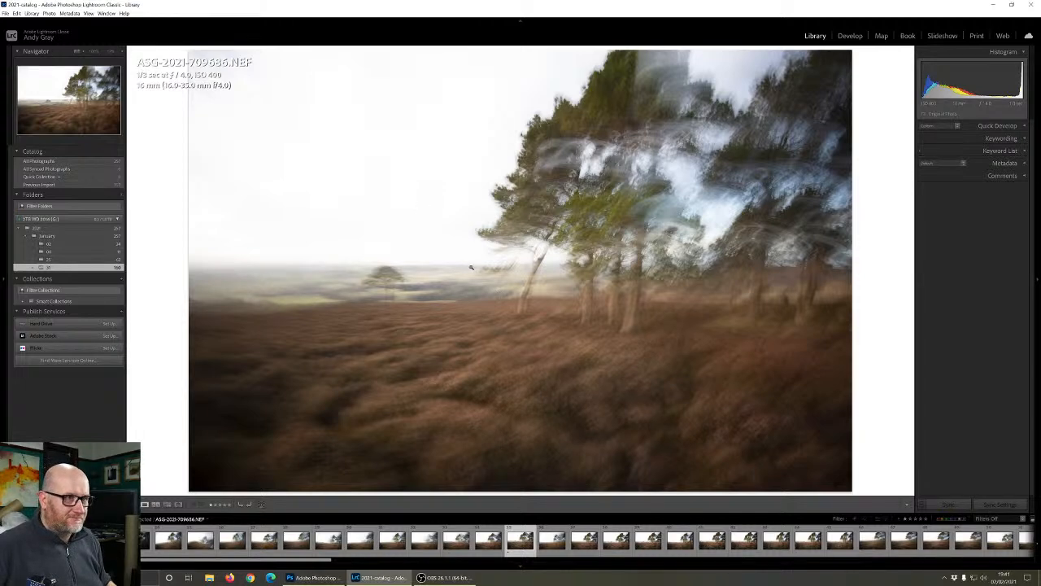
{"action": "key", "text": "Left"}
{"action": "key", "text": "Left"}
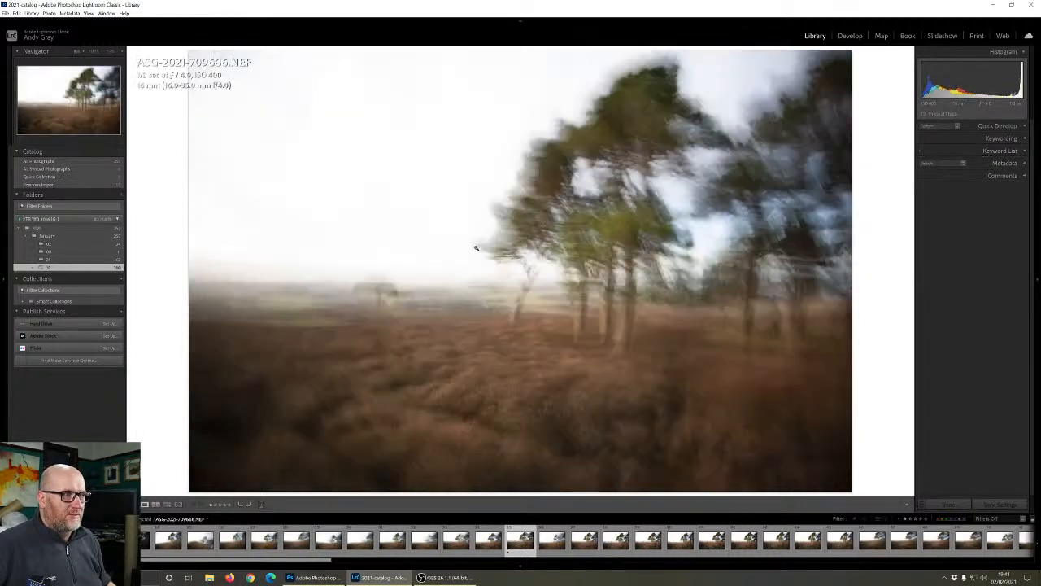
{"action": "key", "text": "Right"}
{"action": "key", "text": "Right"}
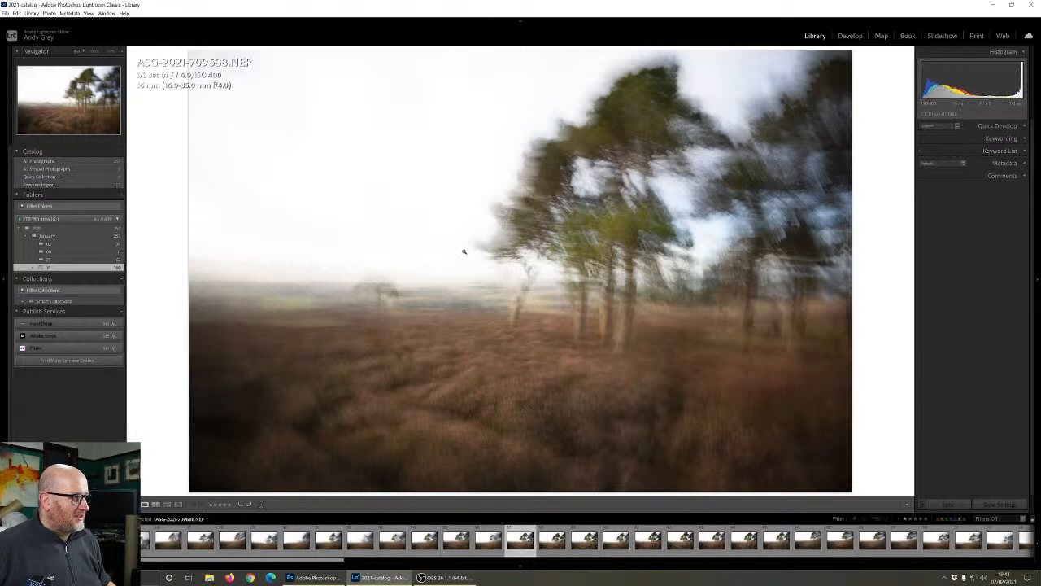
Browse the camera-movement frames of the pines from ASG-2021-709688.NEF through to ASG-2021-709694.NEF
{"action": "key", "text": "Right"}
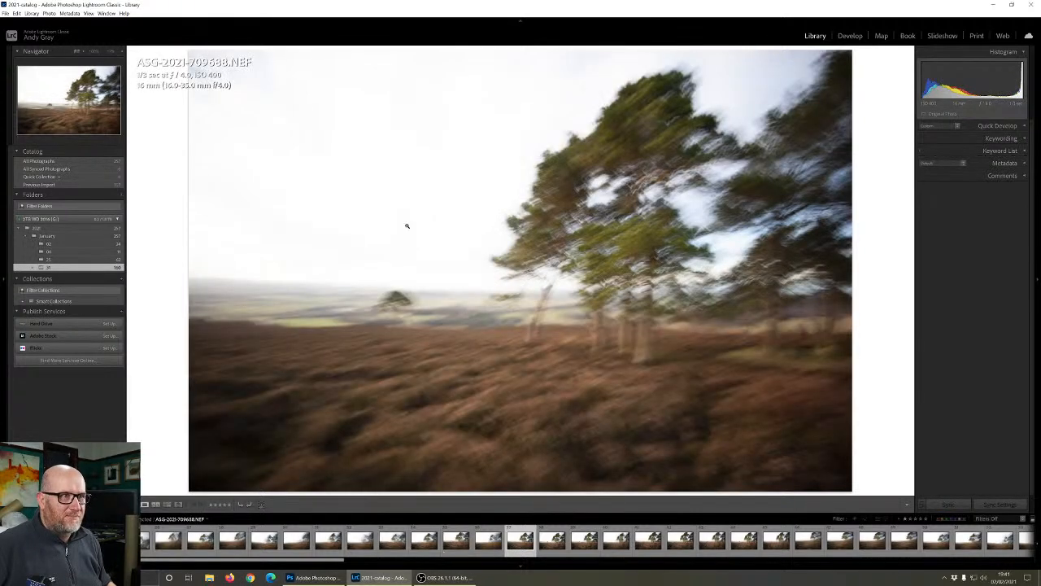
{"action": "key", "text": "Right"}
{"action": "key", "text": "Right"}
{"action": "key", "text": "Right"}
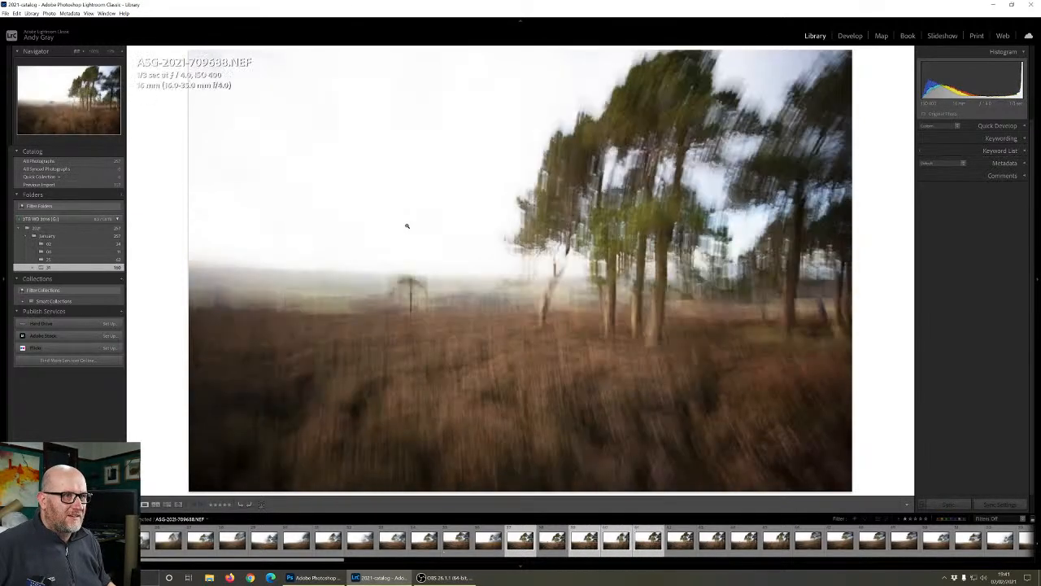
{"action": "key", "text": "Right"}
{"action": "key", "text": "Right"}
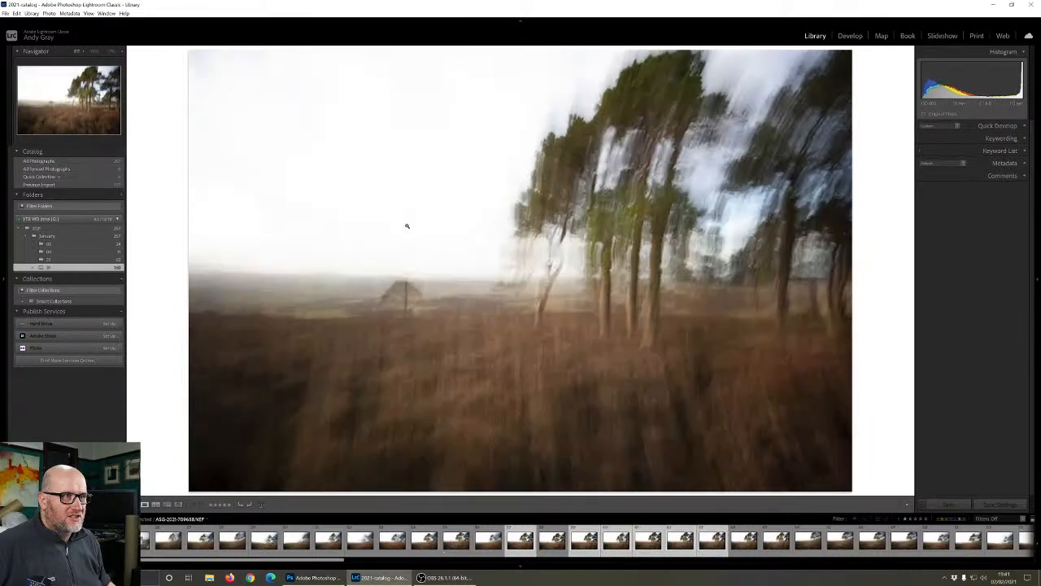
{"action": "key", "text": "Right"}
{"action": "key", "text": "Right"}
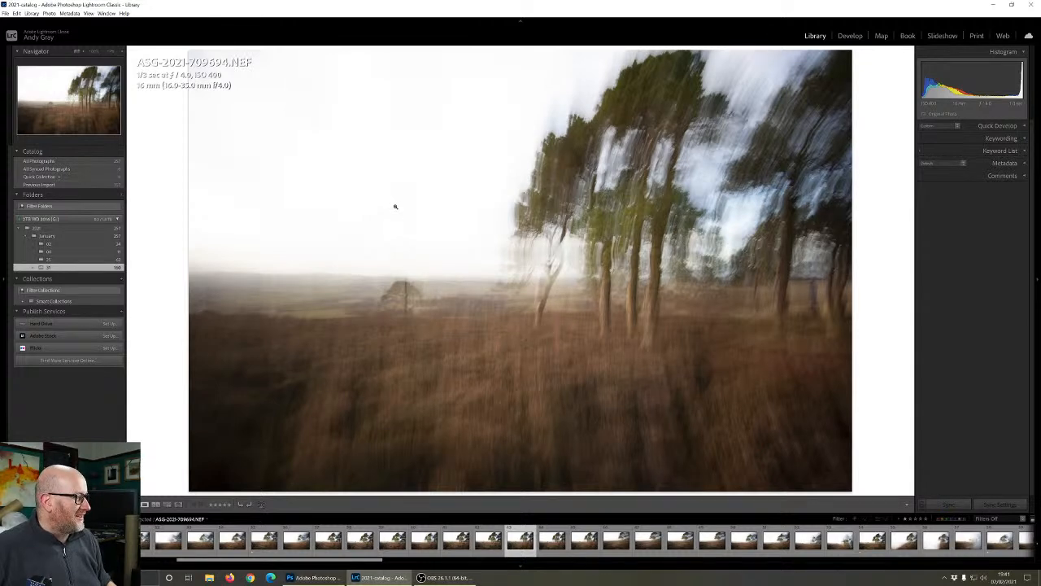
Continue through the blurred pine frames from ASG-2021-709694.NEF as far as ASG-2021-709703.NEF
{"action": "key", "text": "Right"}
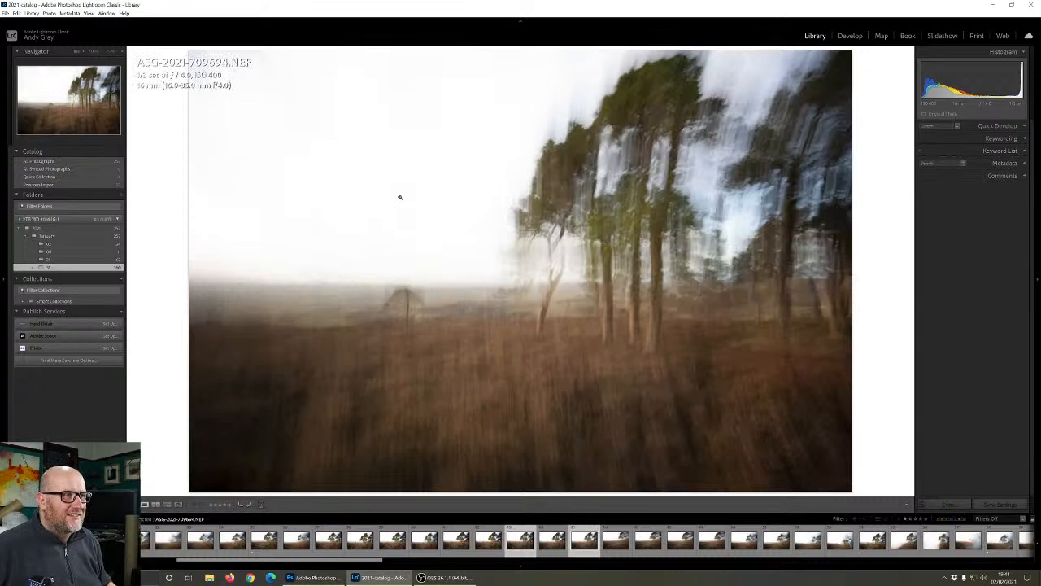
{"action": "key", "text": "Right"}
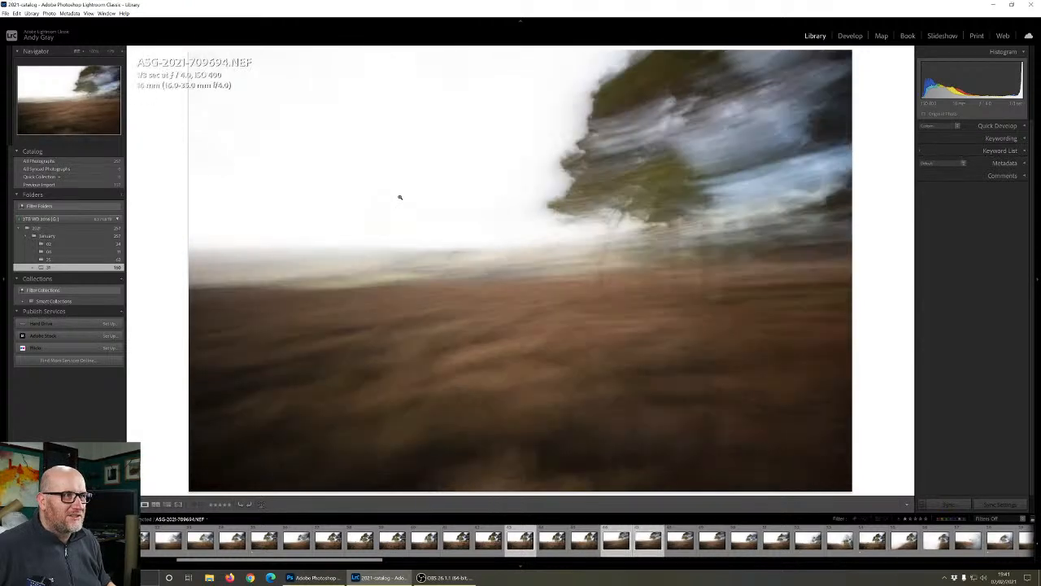
{"action": "key", "text": "Right"}
{"action": "key", "text": "Right"}
{"action": "key", "text": "Right"}
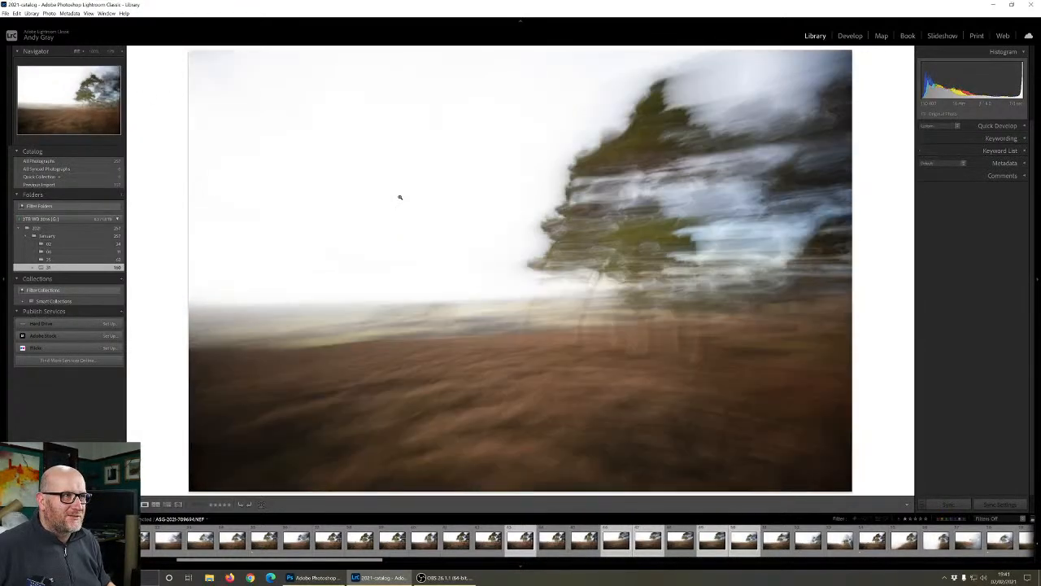
{"action": "key", "text": "Right"}
{"action": "key", "text": "Right"}
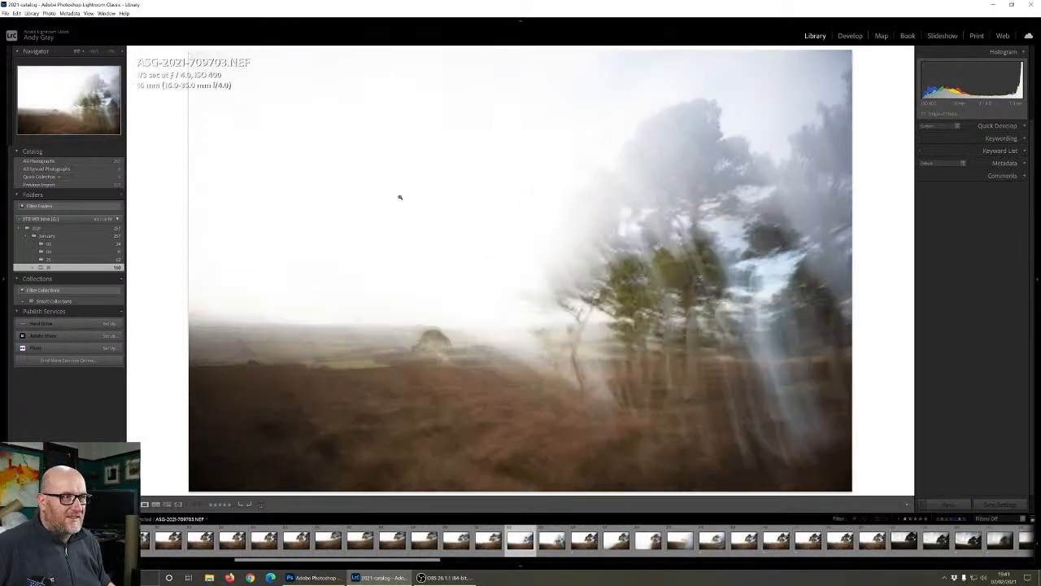
Review the frames from ASG-2021-709703.NEF to ASG-2021-709712.NEF and magnify the trees in the last one to 100%
{"action": "key", "text": "Right"}
{"action": "key", "text": "Right"}
{"action": "key", "text": "Right"}
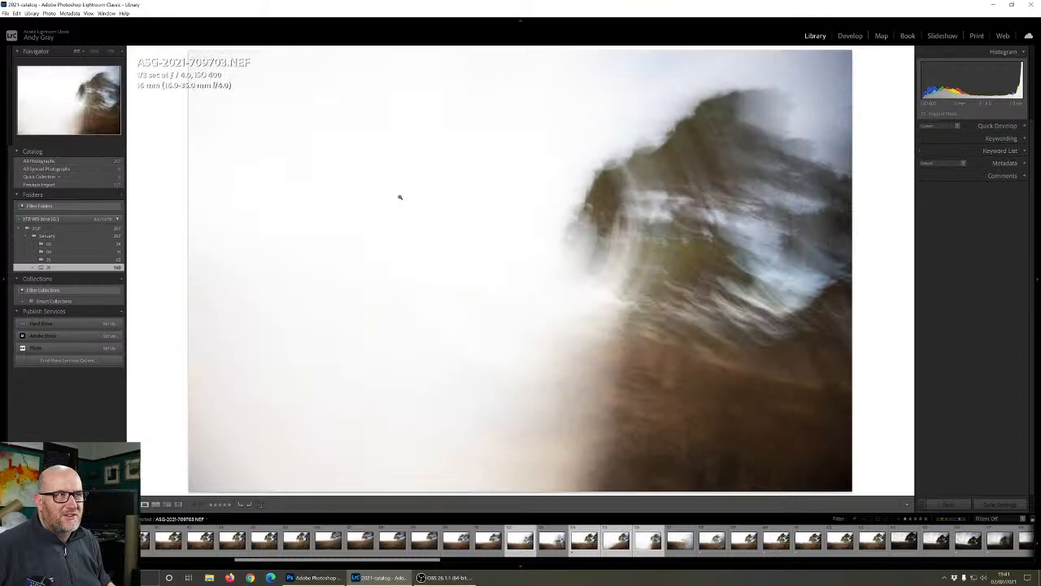
{"action": "key", "text": "Right"}
{"action": "key", "text": "Right"}
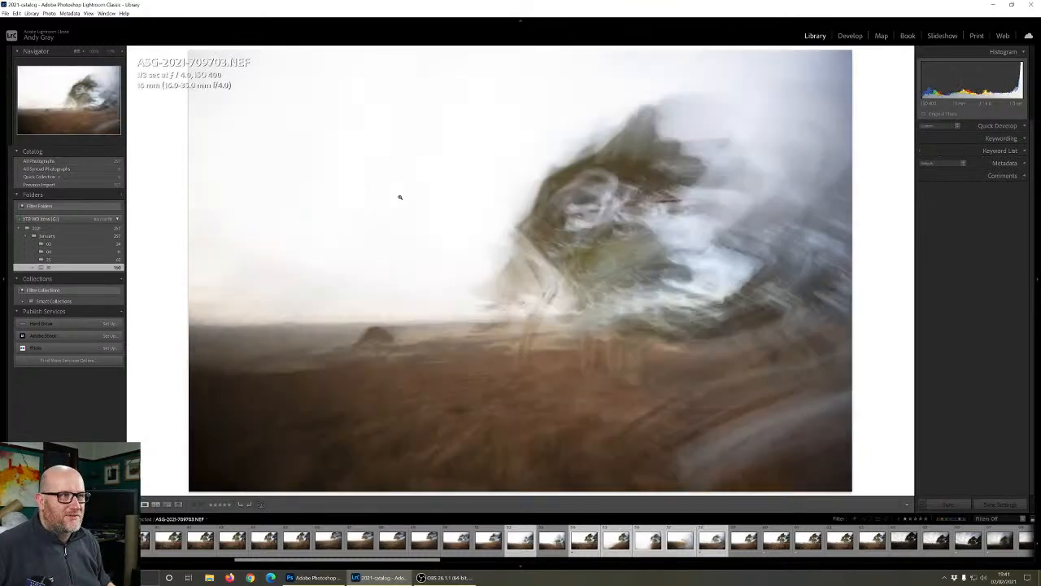
{"action": "key", "text": "Right"}
{"action": "key", "text": "Right"}
{"action": "key", "text": "Right"}
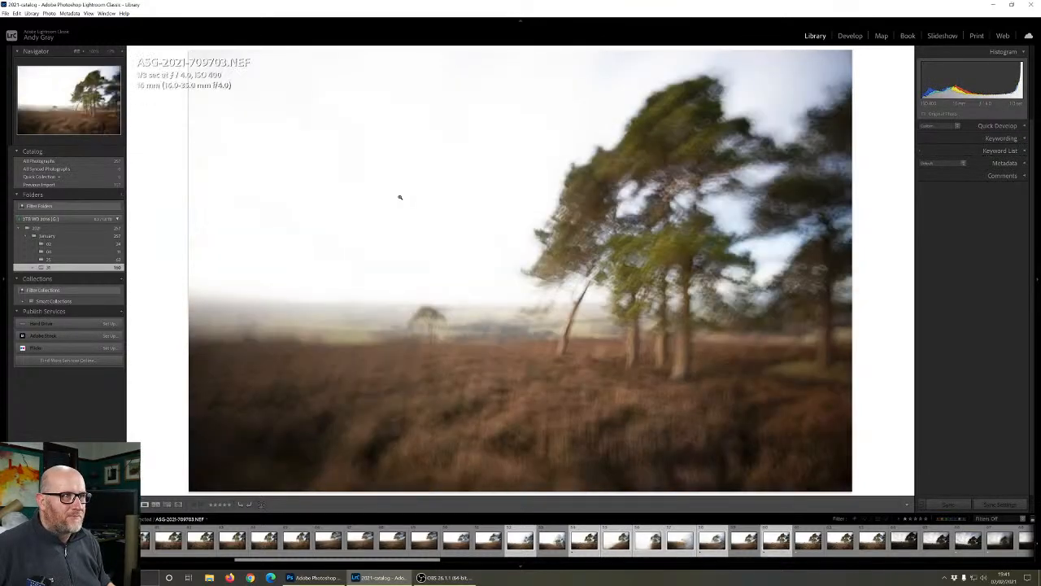
{"action": "key", "text": "Right"}
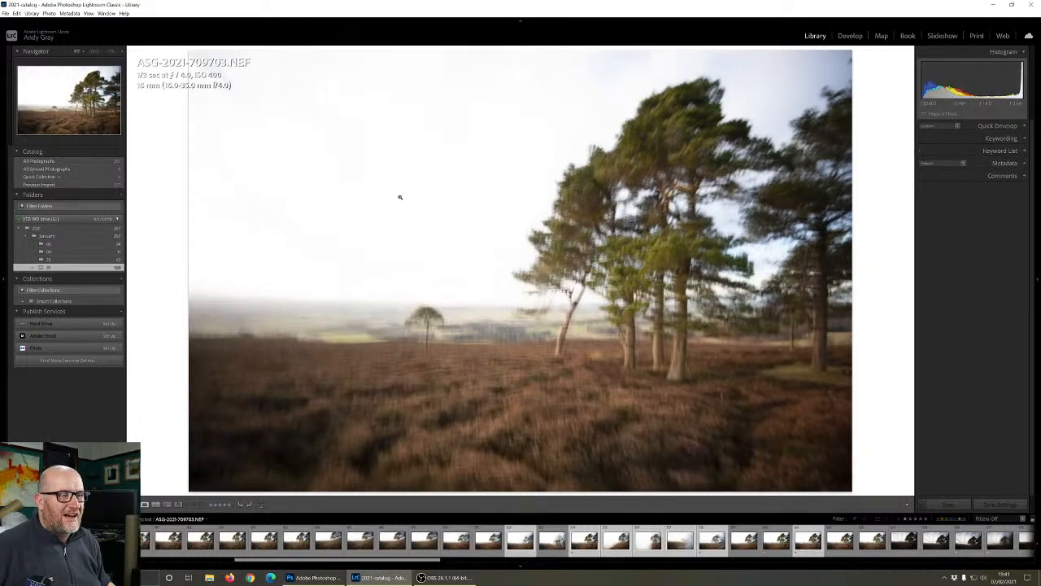
{"action": "key", "text": "Right"}
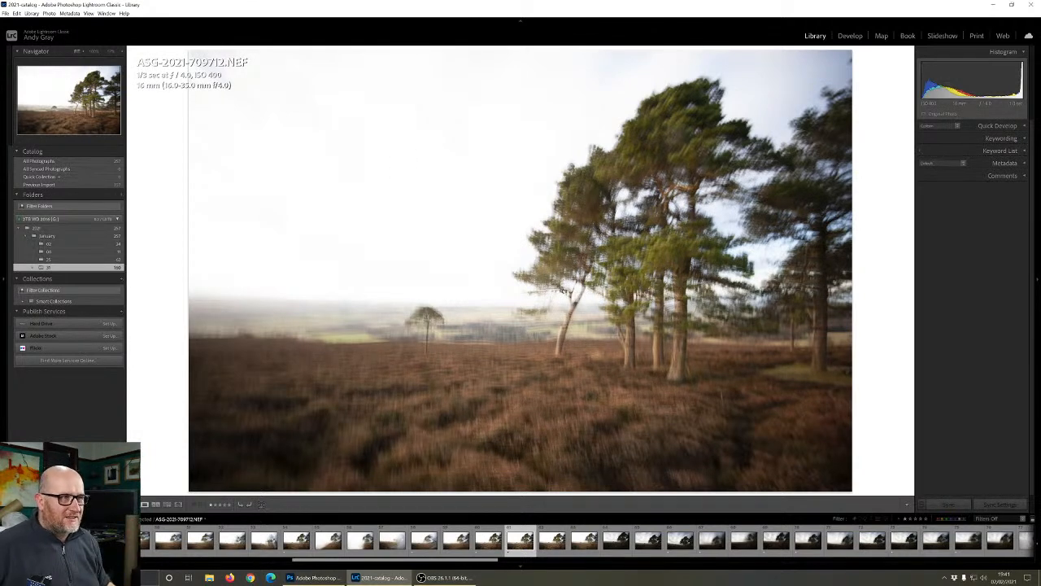
{"action": "left_click", "coordinate": [575, 313]}
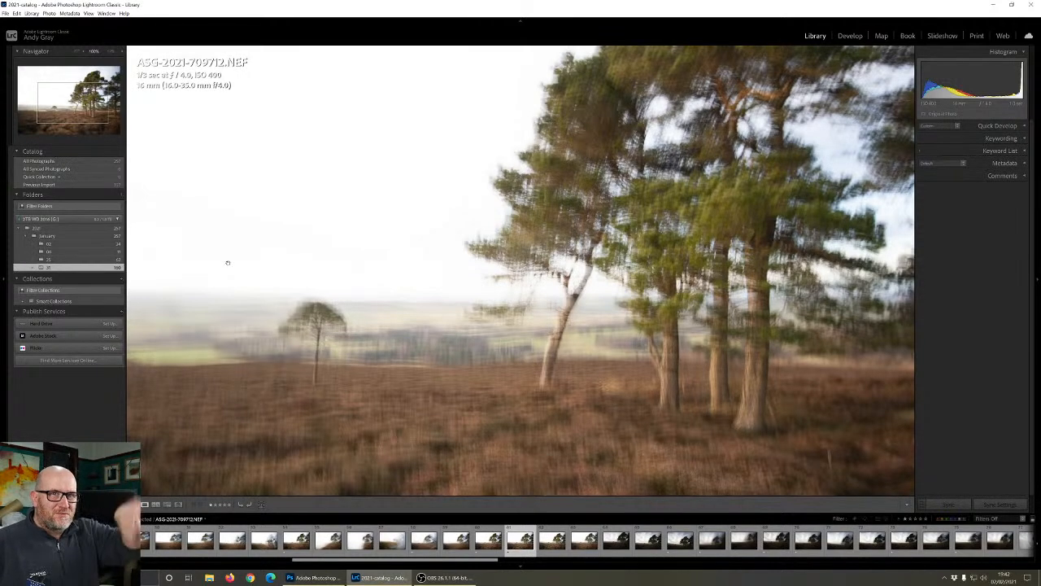
Reopen the last January folder containing the landscape shoot and display ASG-2021-709711.NEF in full
{"action": "left_click", "coordinate": [101, 244]}
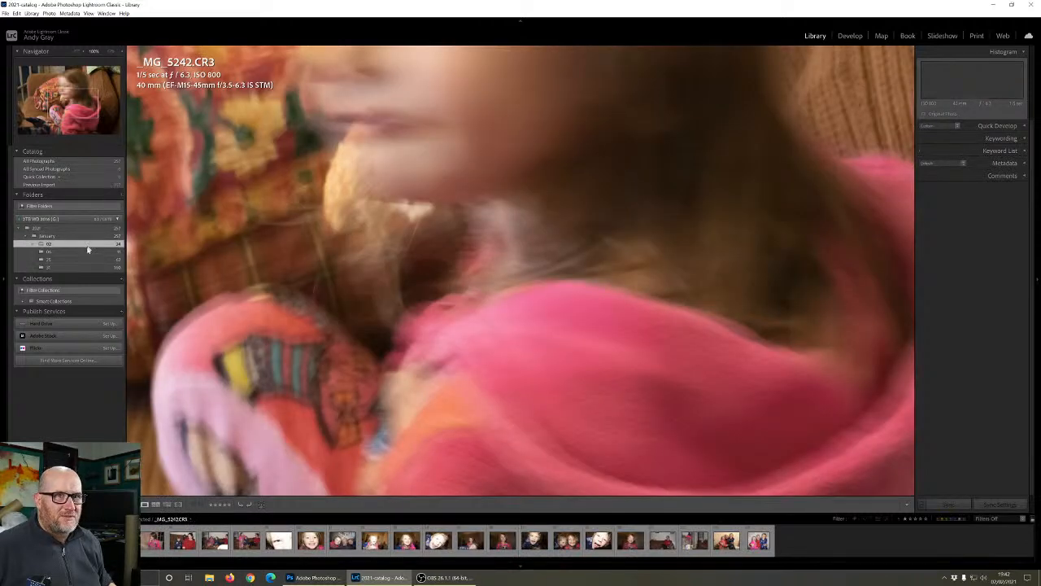
{"action": "left_click", "coordinate": [70, 268]}
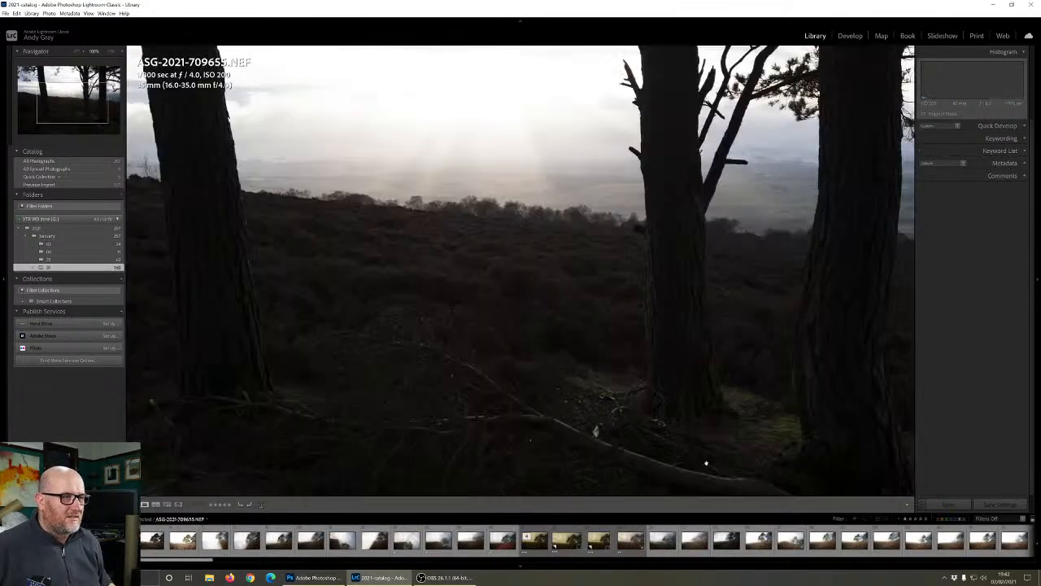
{"action": "scroll", "coordinate": [864, 540], "scroll_direction": "down", "scroll_amount": 15}
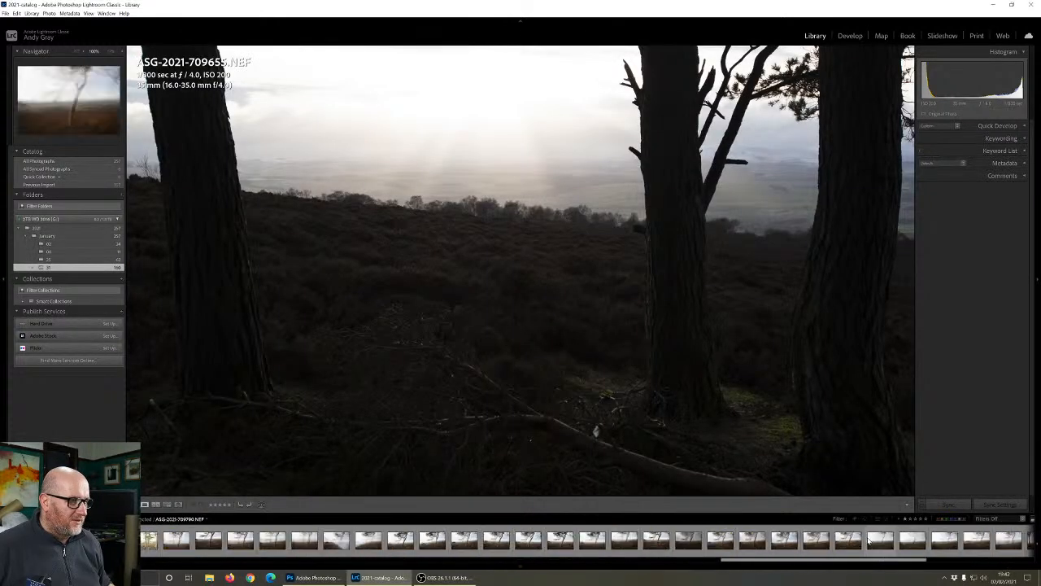
{"action": "scroll", "coordinate": [869, 540], "scroll_direction": "up", "scroll_amount": 5}
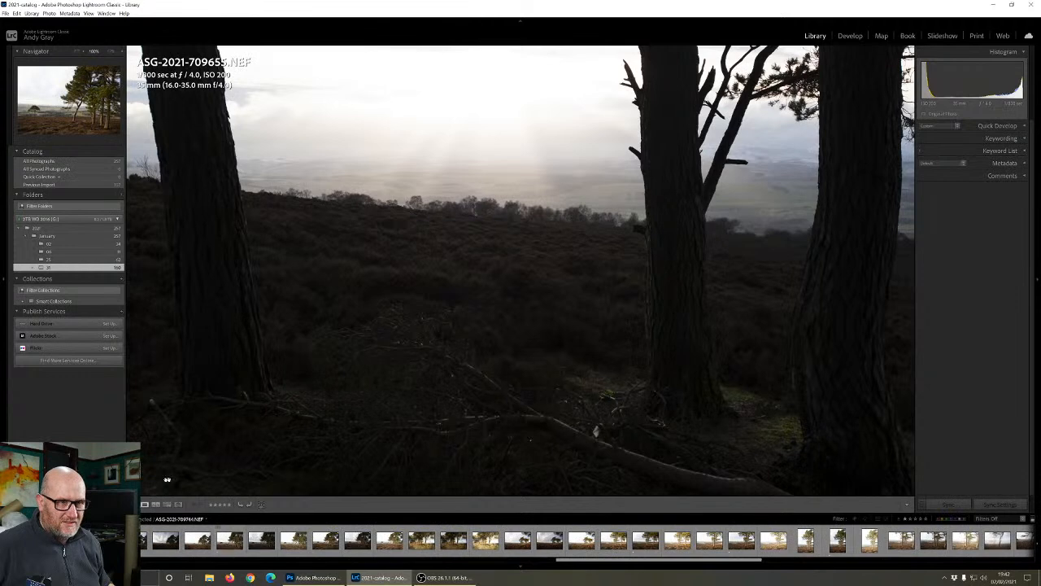
{"action": "scroll", "coordinate": [269, 543], "scroll_direction": "up", "scroll_amount": 6}
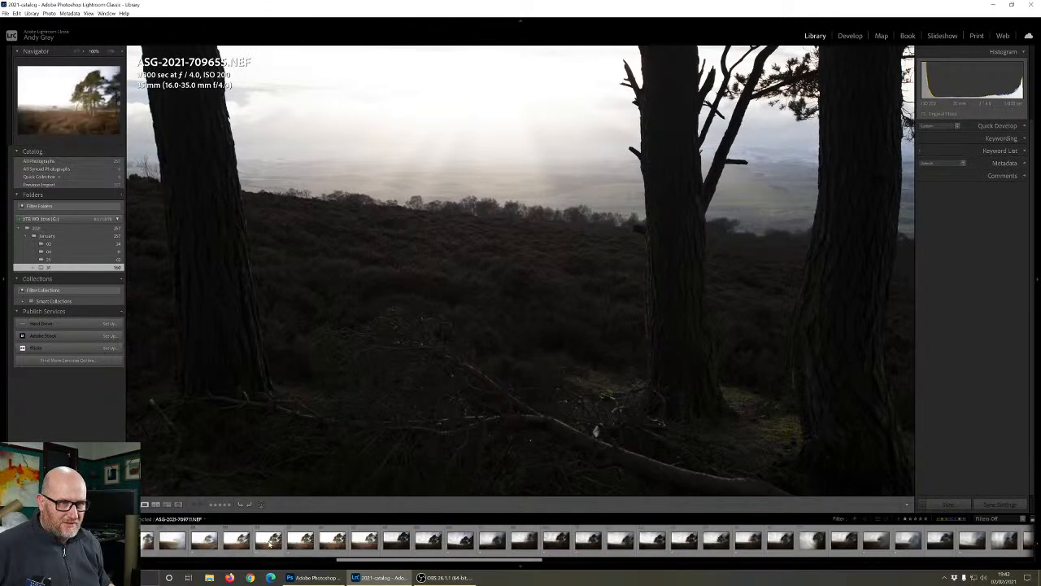
{"action": "left_click", "coordinate": [269, 541]}
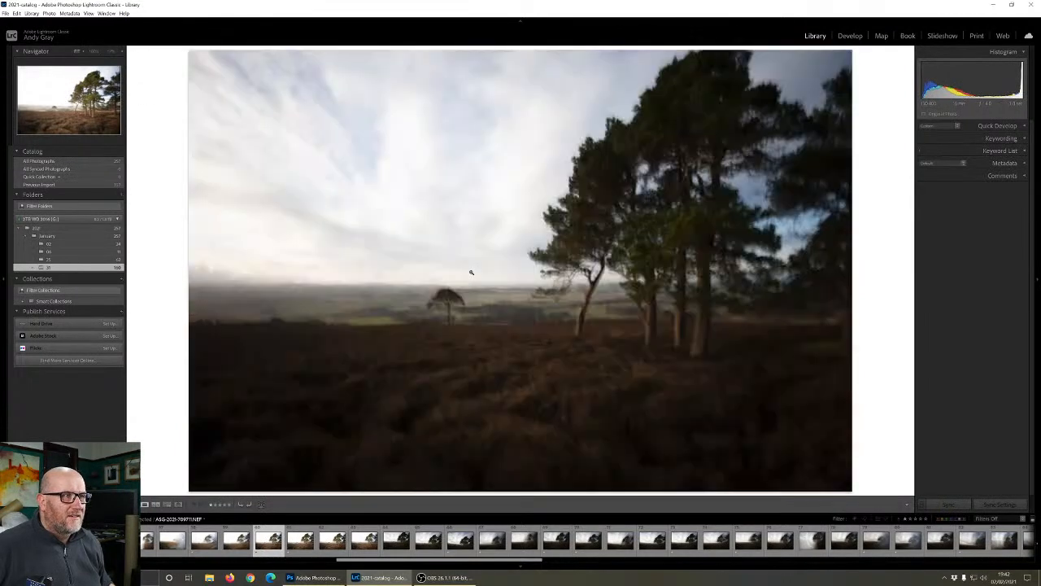
Step through the pine frames after ASG-2021-709711.NEF, including the darker exposures, up to ASG-2021-709718.NEF
{"action": "key", "text": "Right"}
{"action": "key", "text": "Right"}
{"action": "key", "text": "Right"}
{"action": "key", "text": "Right"}
{"action": "key", "text": "Right"}
{"action": "key", "text": "Right"}
{"action": "key", "text": "Right"}
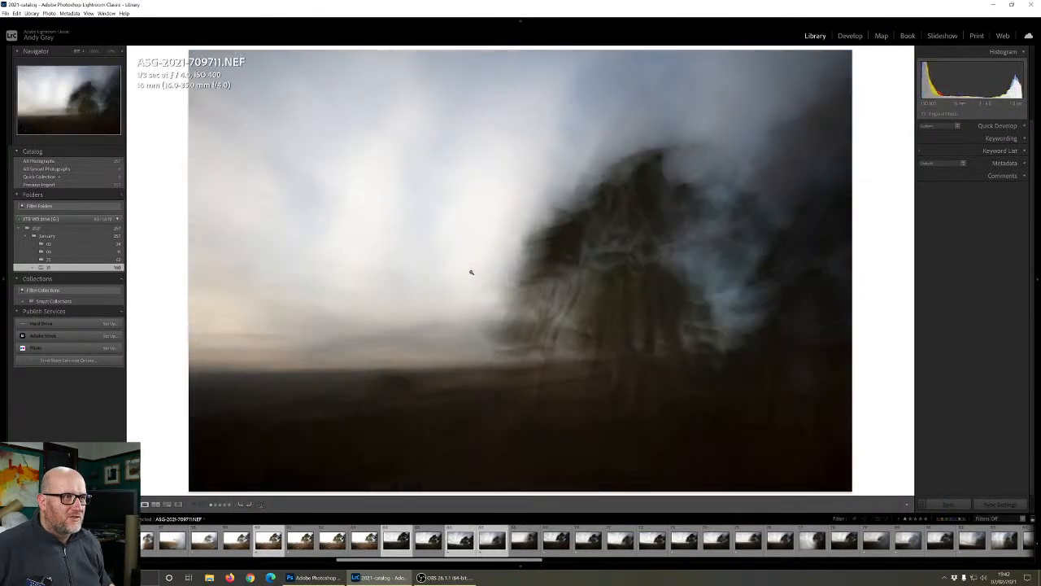
{"action": "key", "text": "Right"}
{"action": "key", "text": "Right"}
{"action": "key", "text": "Right"}
{"action": "key", "text": "Right"}
{"action": "key", "text": "Right"}
{"action": "key", "text": "Right"}
{"action": "key", "text": "Right"}
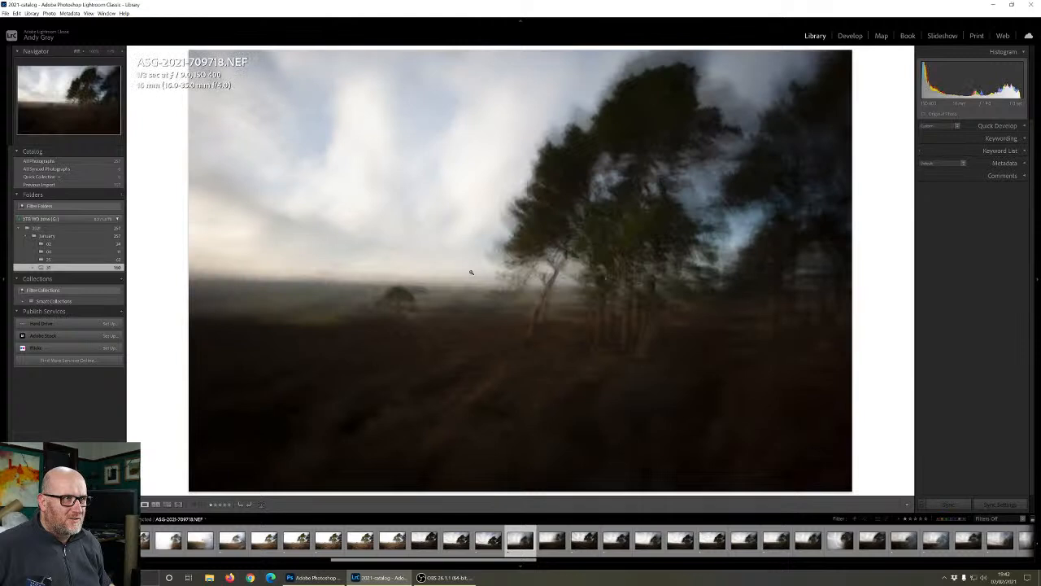
Review the darker camera-movement frames from ASG-2021-709718.NEF through to ASG-2021-709726.NEF
{"action": "key", "text": "Right"}
{"action": "key", "text": "Right"}
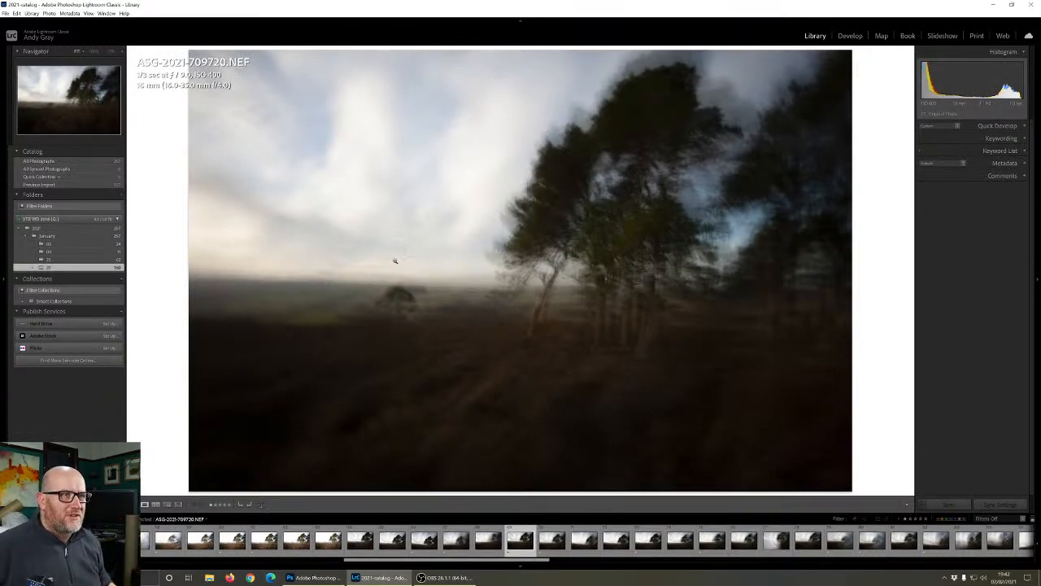
{"action": "key", "text": "Right"}
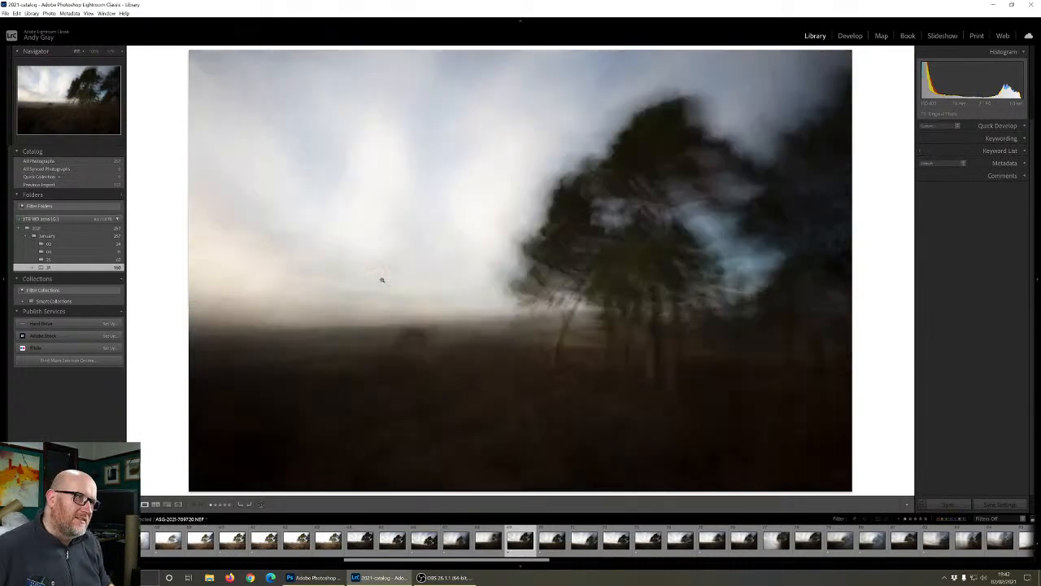
{"action": "key", "text": "Right"}
{"action": "key", "text": "Right"}
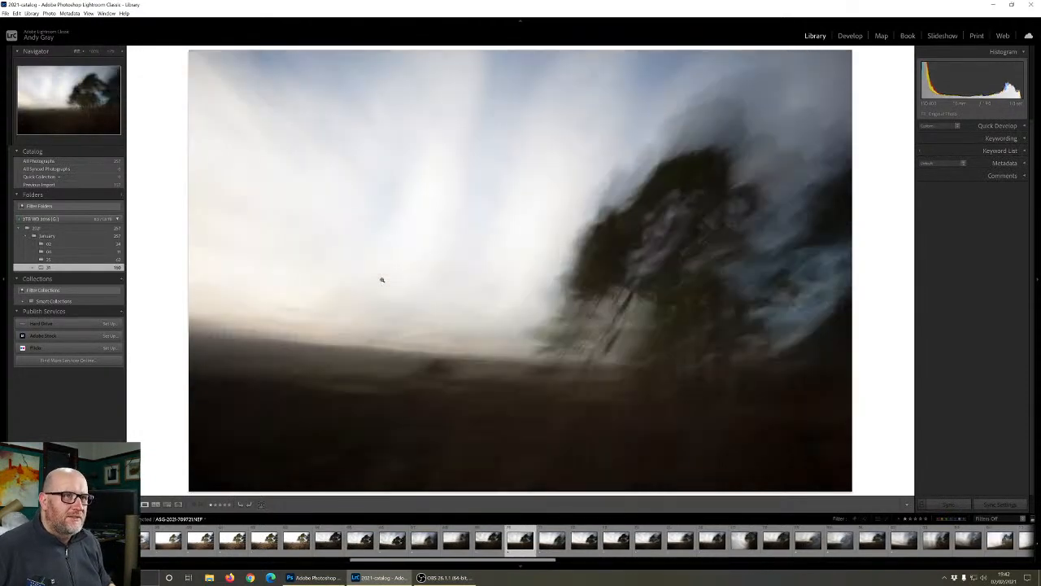
{"action": "key", "text": "Right"}
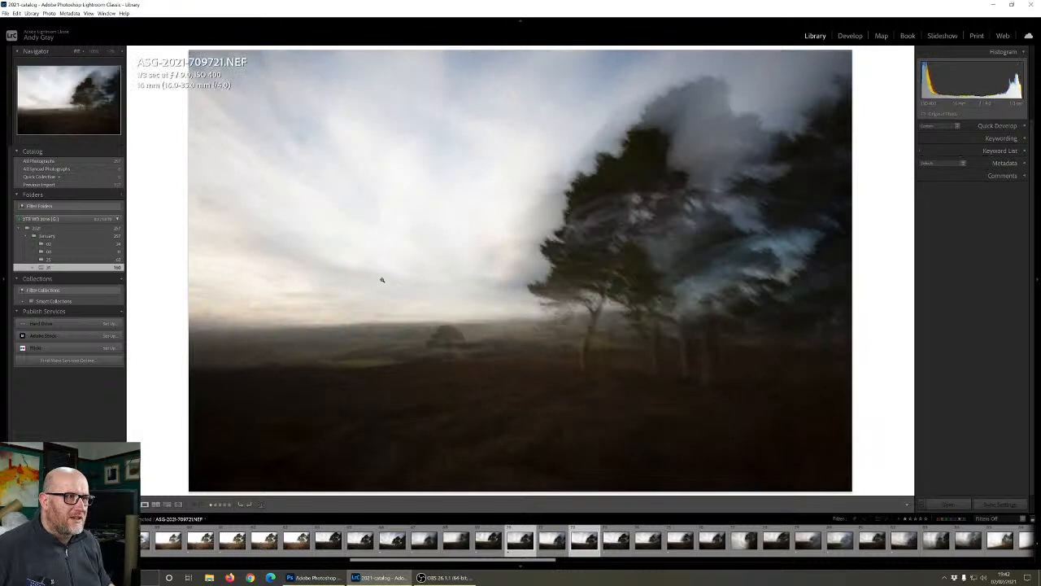
{"action": "key", "text": "Right"}
{"action": "key", "text": "Right"}
{"action": "key", "text": "Right"}
{"action": "key", "text": "Right"}
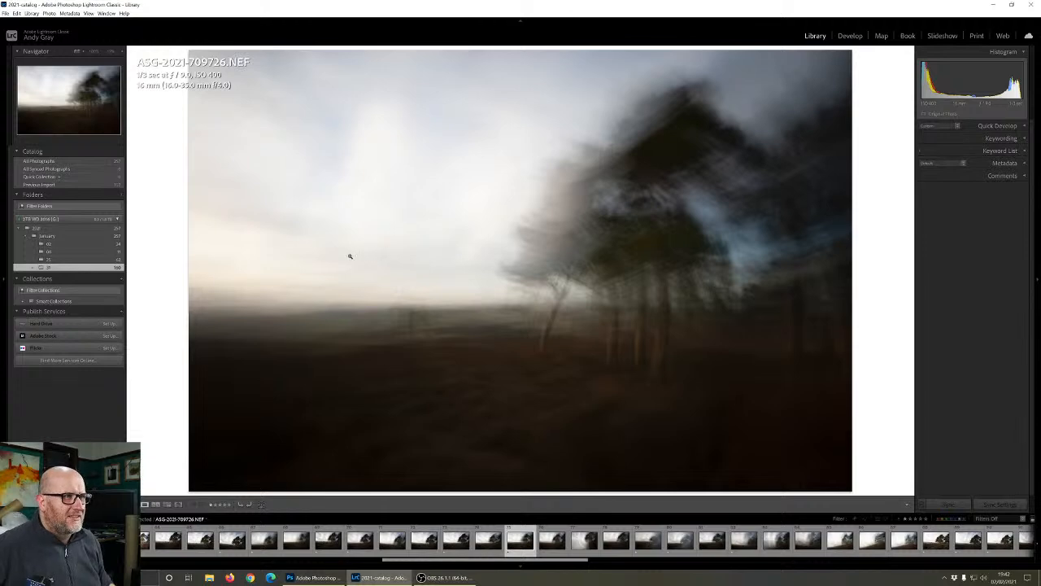
Inspect the tree trunks in ASG-2021-709726.NEF at 100%, return to the full view and view the next three frames
{"action": "left_click", "coordinate": [647, 350]}
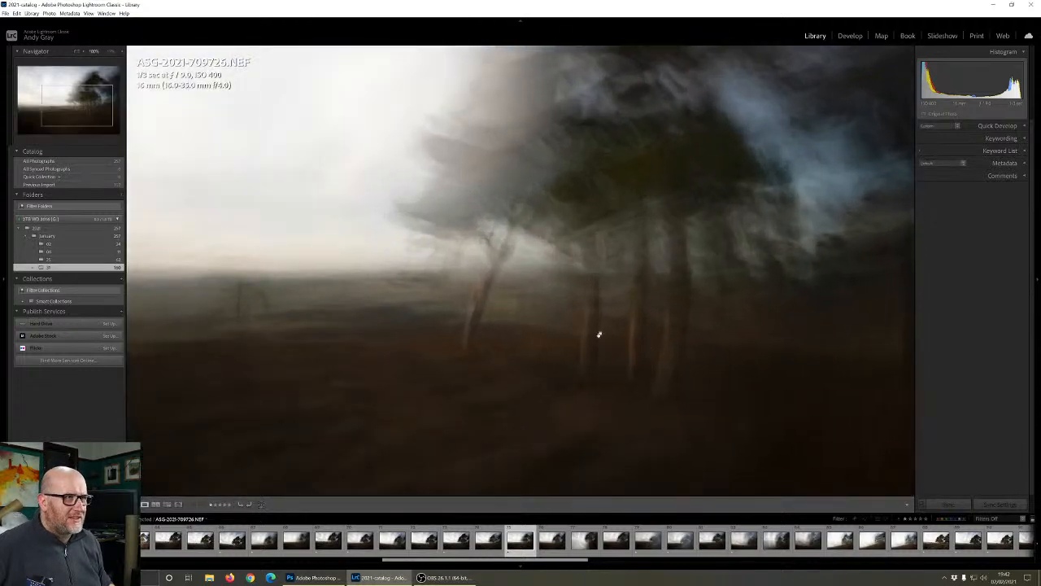
{"action": "left_click", "coordinate": [506, 326]}
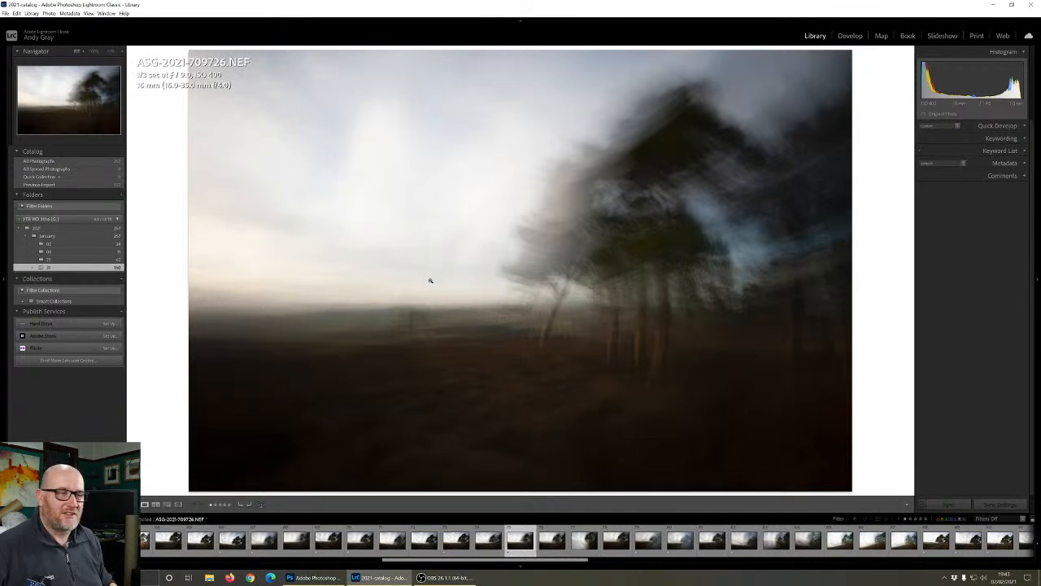
{"action": "key", "text": "Right"}
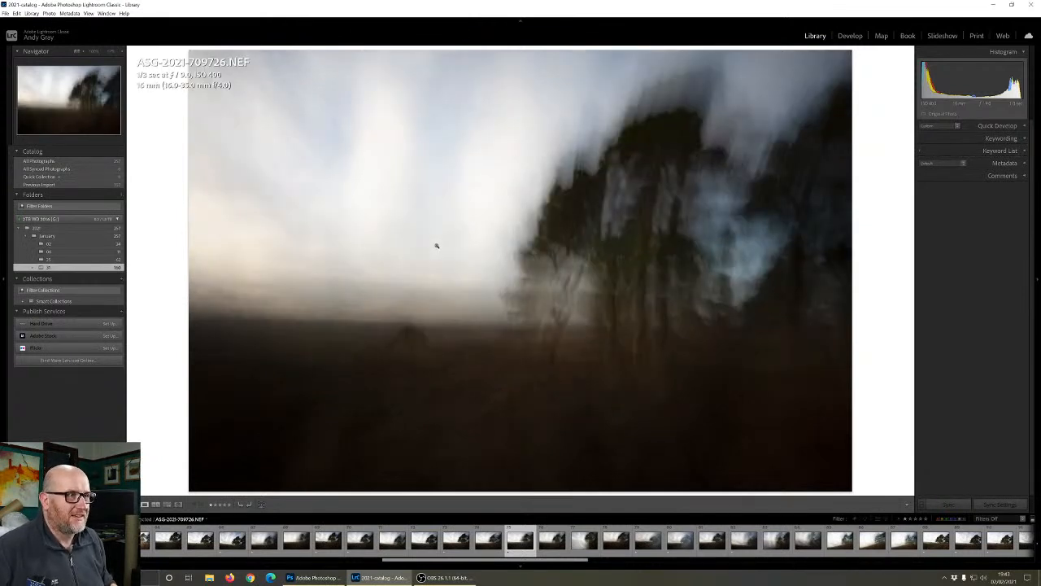
{"action": "key", "text": "Right"}
{"action": "key", "text": "Right"}
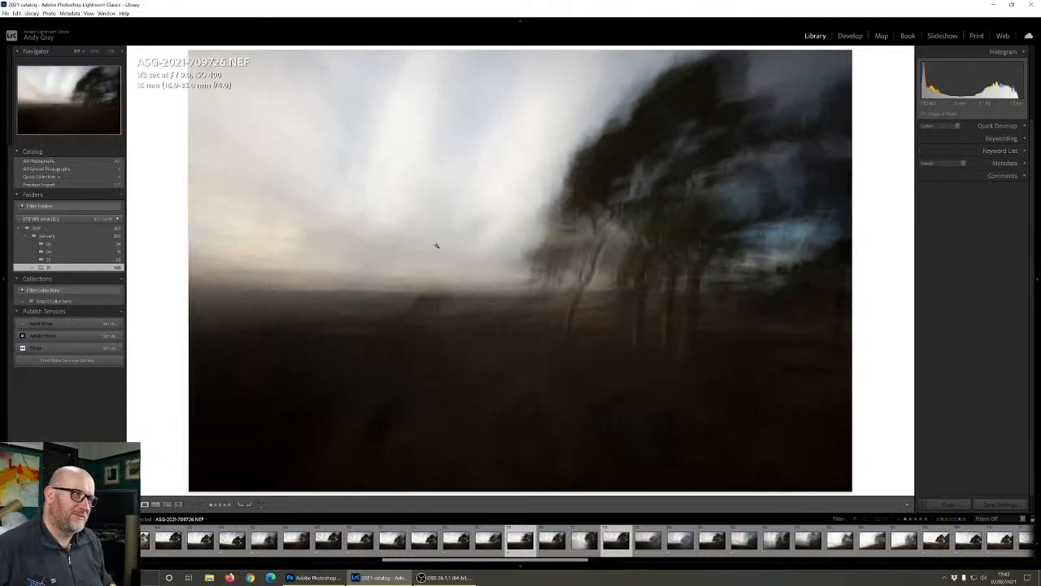
Display ASG-2021-709730.NEF, inspect the swirling pines and small distant tree at 100%, and return to the full view
{"action": "key", "text": "Right"}
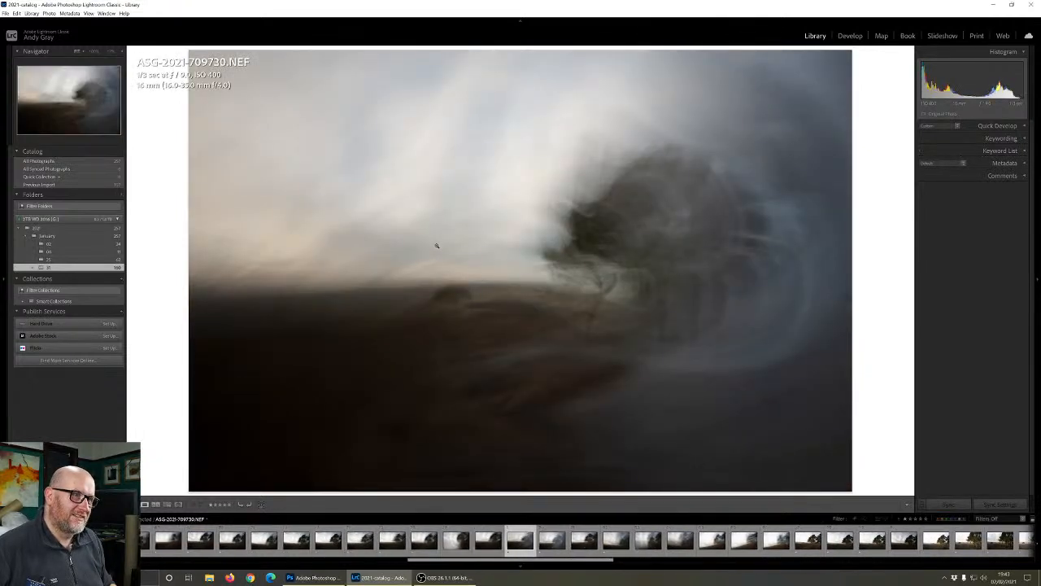
{"action": "left_click", "coordinate": [439, 296]}
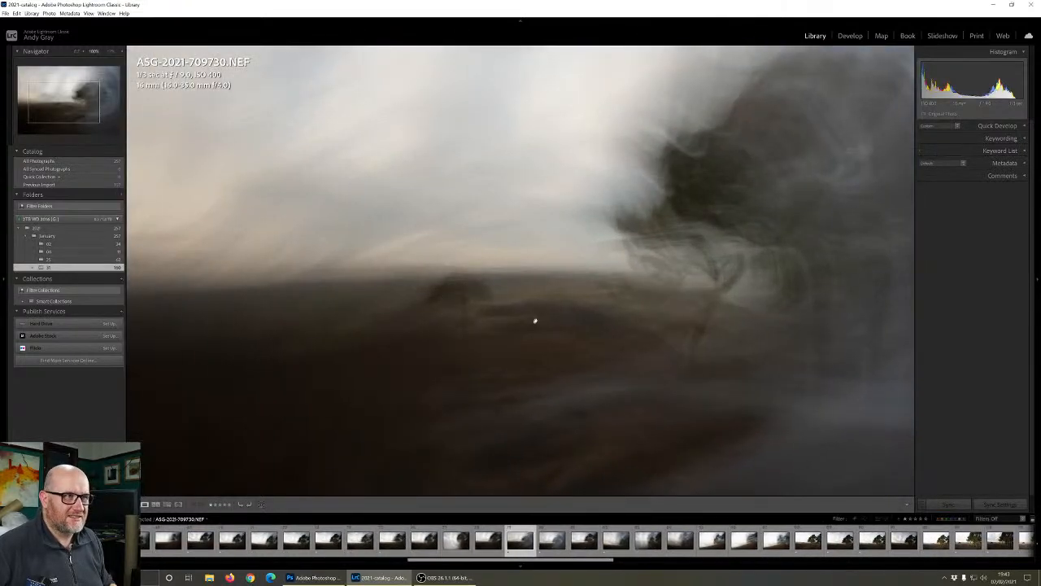
{"action": "left_click", "coordinate": [403, 216]}
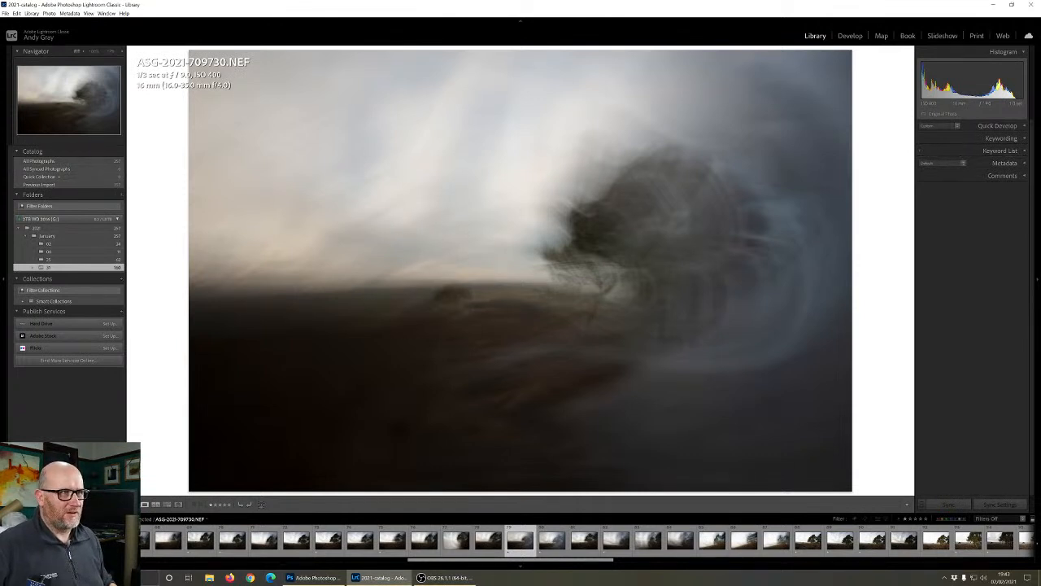
{"action": "left_click", "coordinate": [809, 172]}
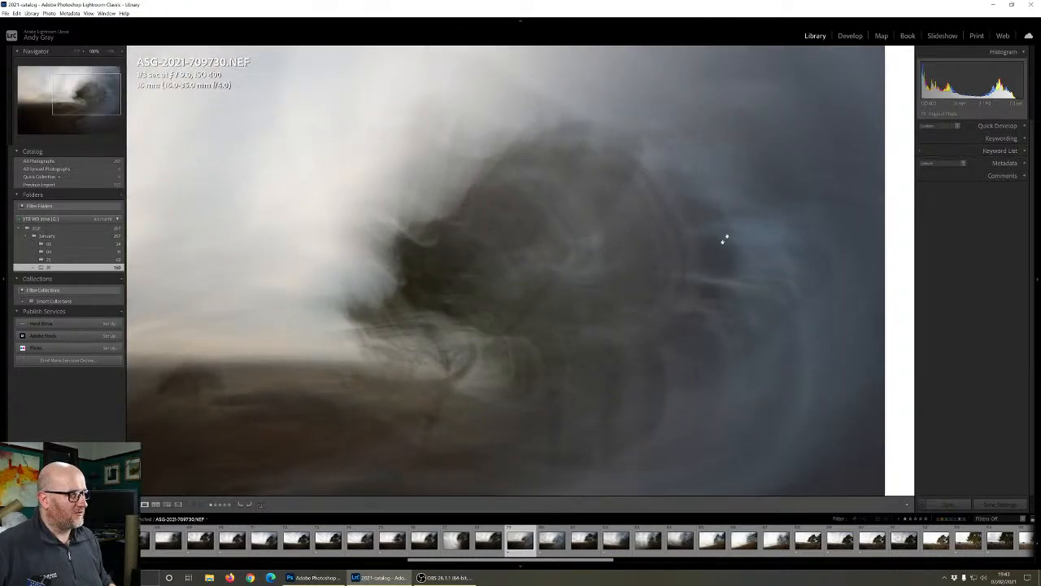
{"action": "left_click_drag", "start_coordinate": [505, 349], "coordinate": [717, 194]}
{"action": "left_click", "coordinate": [342, 172]}
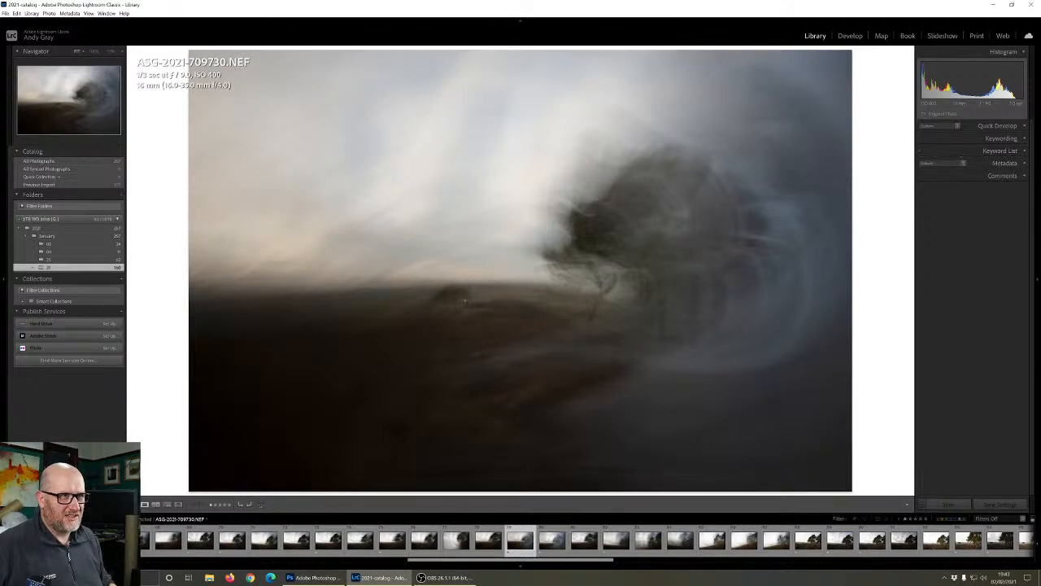
{"action": "left_click", "coordinate": [465, 301]}
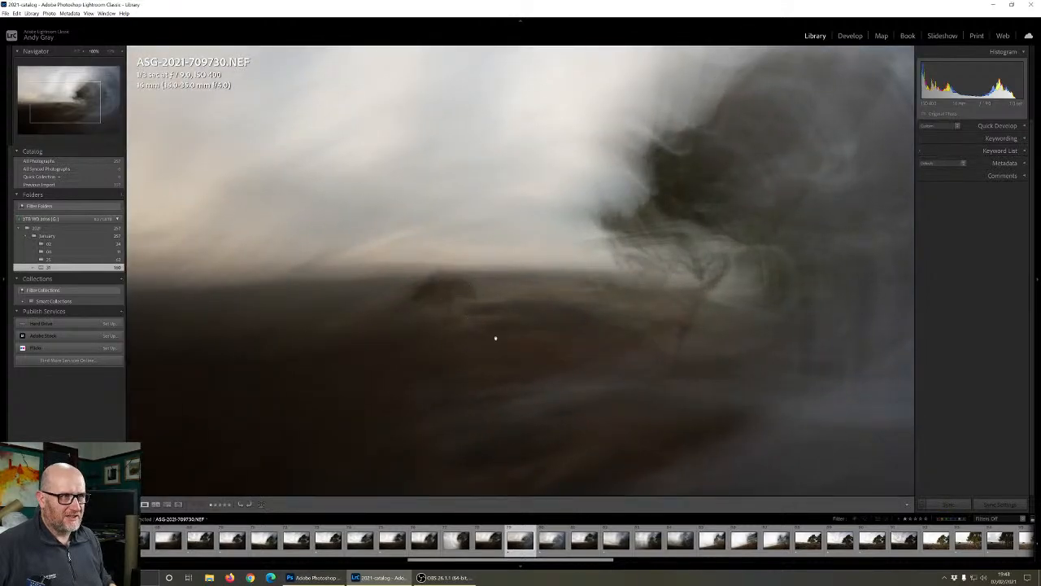
{"action": "left_click", "coordinate": [495, 340]}
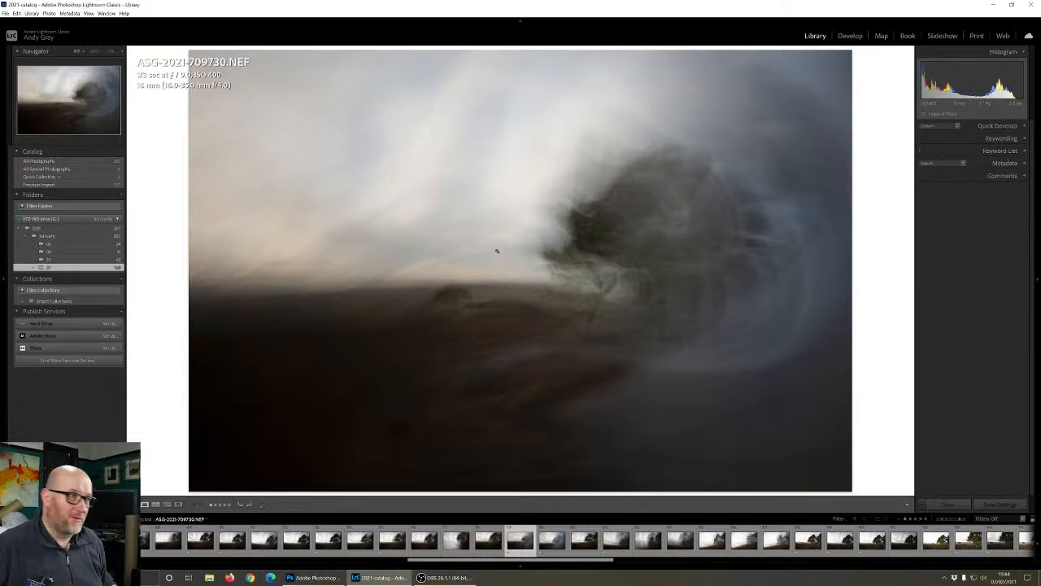
Step through the camera-movement frames from ASG-2021-709731.NEF forward to ASG-2021-709736.NEF
{"action": "key", "text": "Right"}
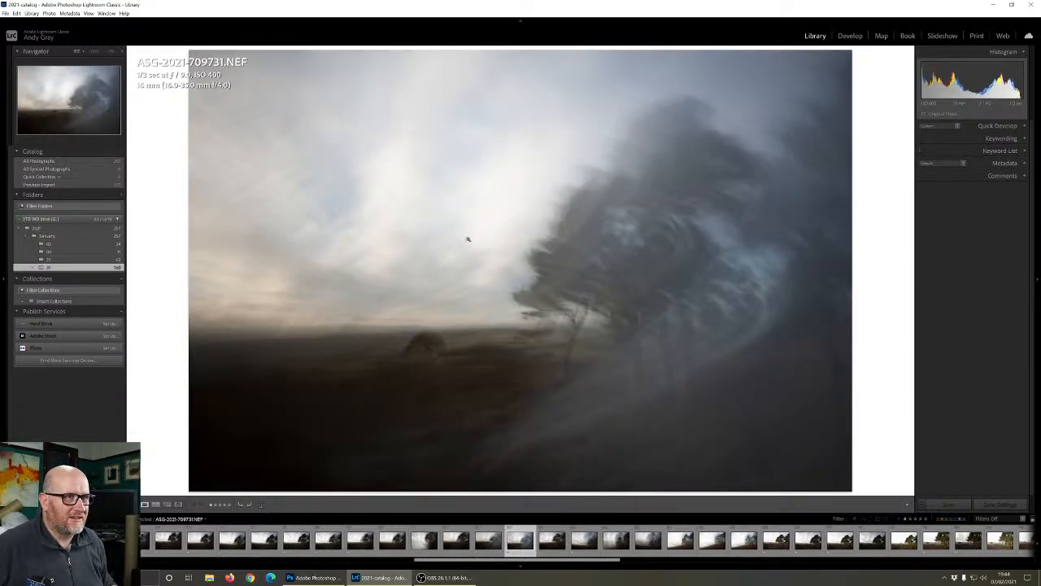
{"action": "key", "text": "Right"}
{"action": "key", "text": "Right"}
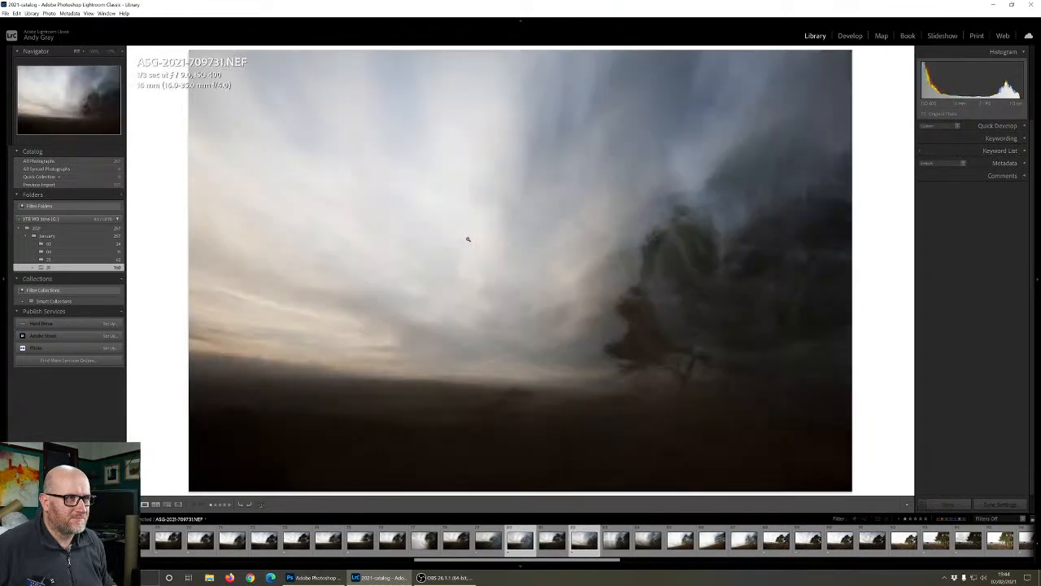
{"action": "key", "text": "Right"}
{"action": "key", "text": "Right"}
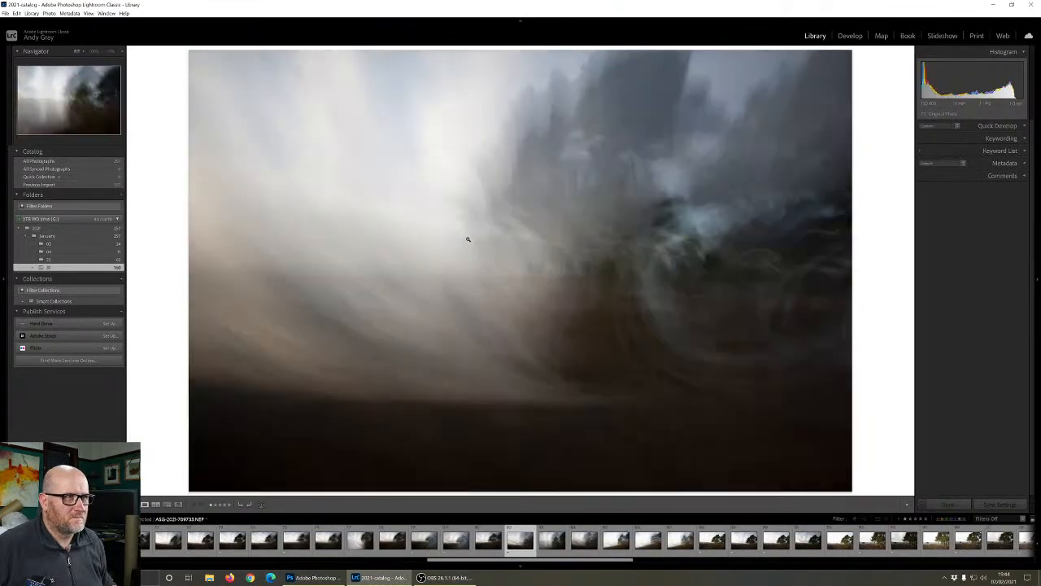
{"action": "key", "text": "Right"}
{"action": "key", "text": "Right"}
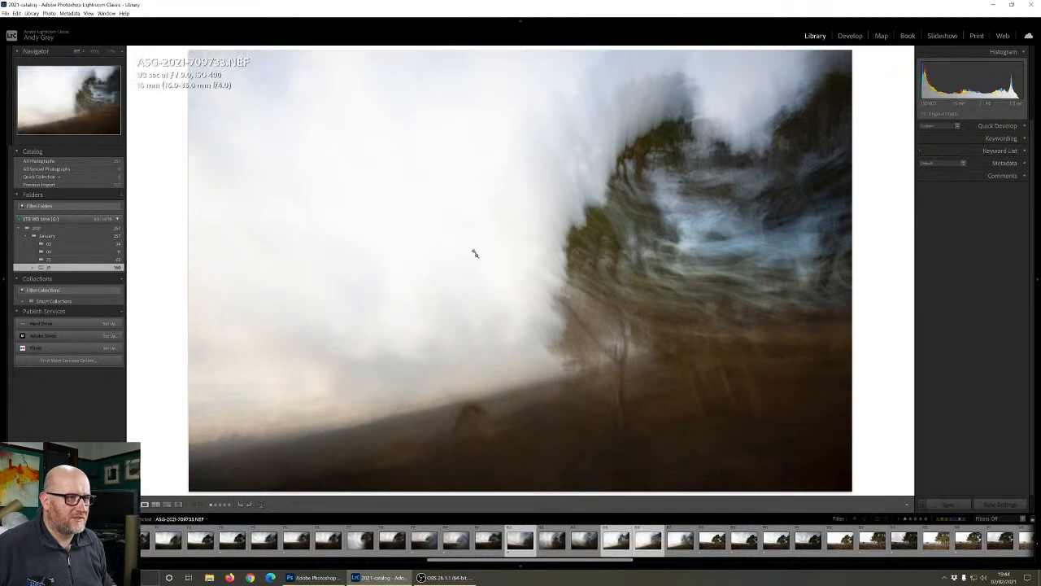
{"action": "key", "text": "Right"}
{"action": "key", "text": "Right"}
{"action": "key", "text": "Right"}
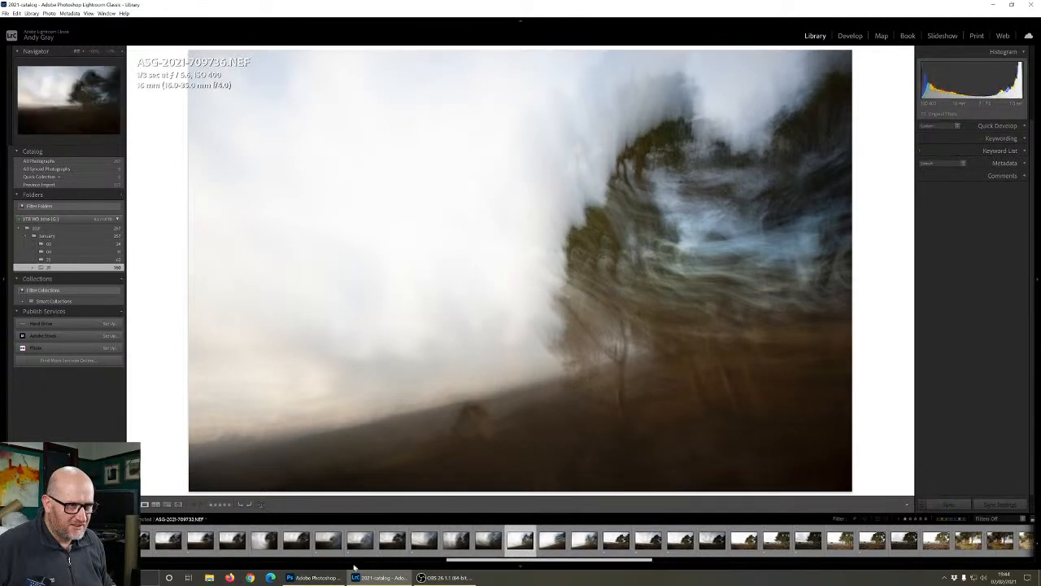
Go back to ASG-2021-709731.NEF and review the camera-movement frames again, one by one, up to ASG-2021-709736.NEF
{"action": "left_click", "coordinate": [360, 540]}
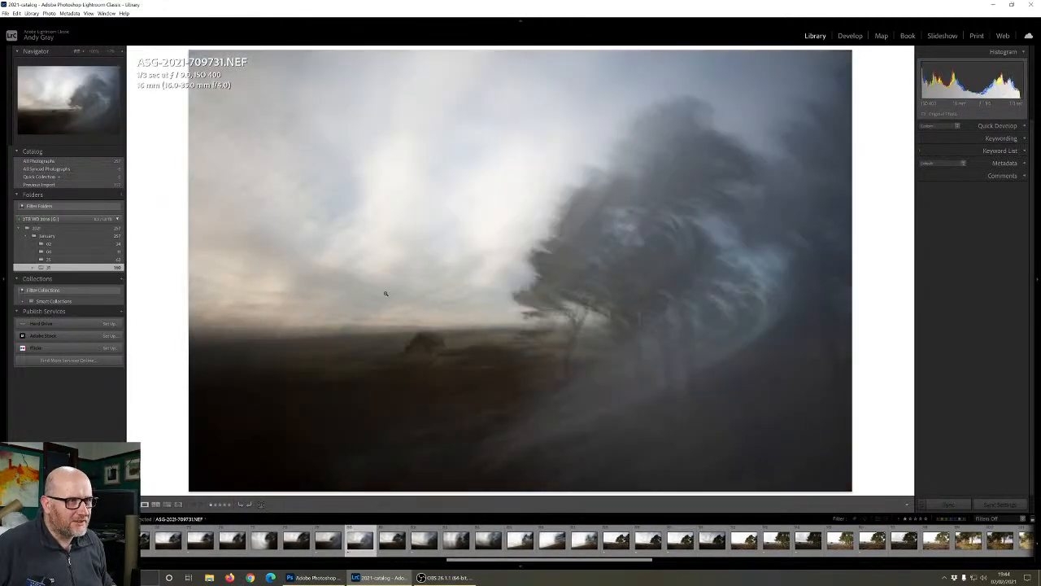
{"action": "key", "text": "Right"}
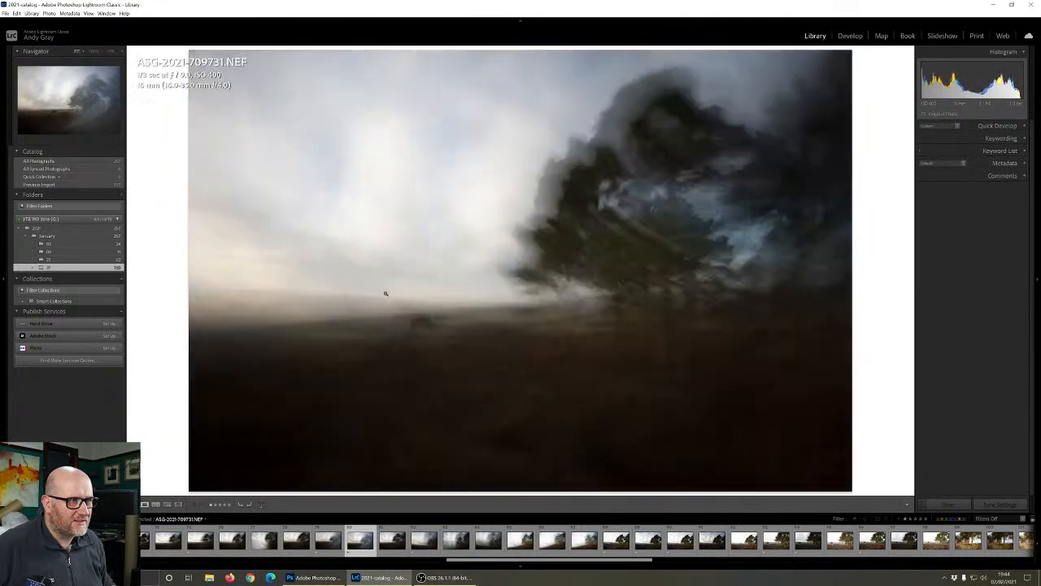
{"action": "key", "text": "Right"}
{"action": "key", "text": "Right"}
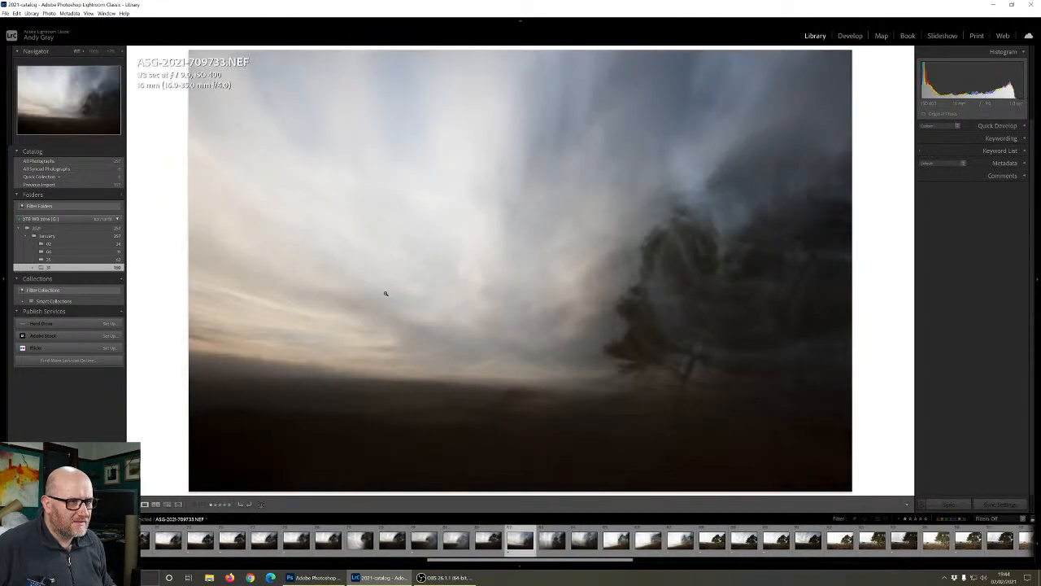
{"action": "key", "text": "Right"}
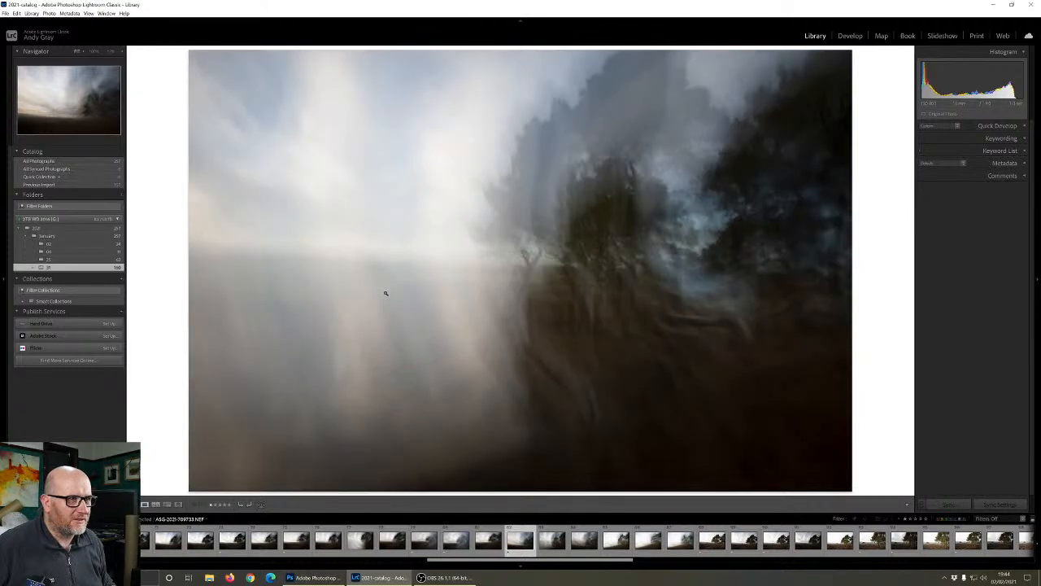
{"action": "key", "text": "Right"}
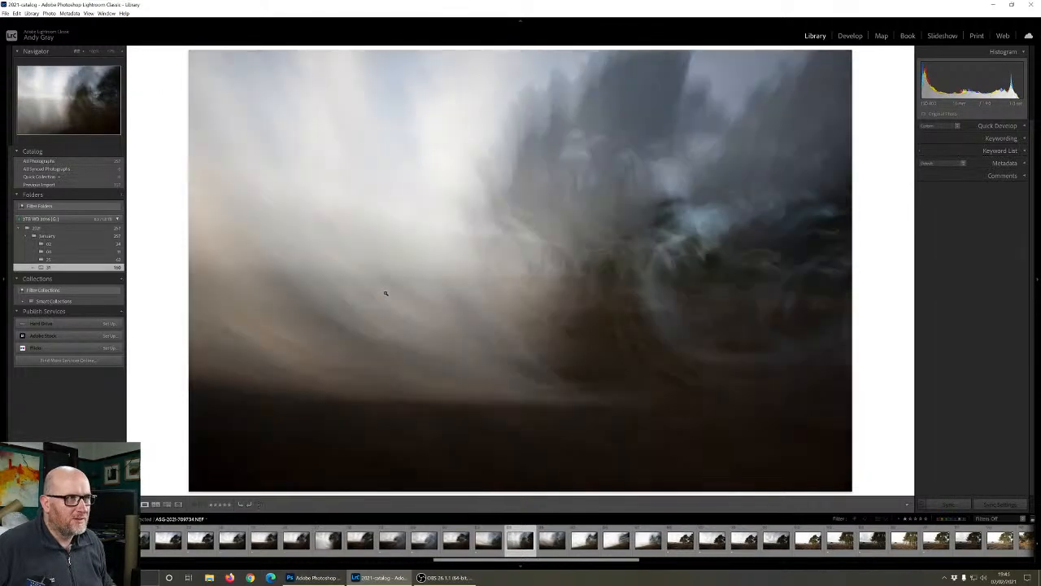
{"action": "key", "text": "Right"}
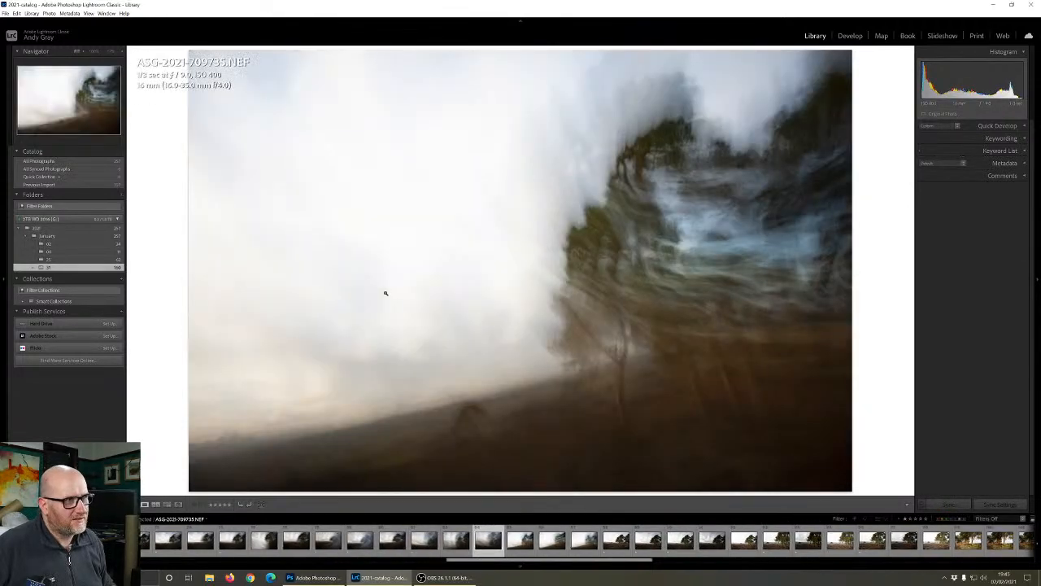
{"action": "key", "text": "Right"}
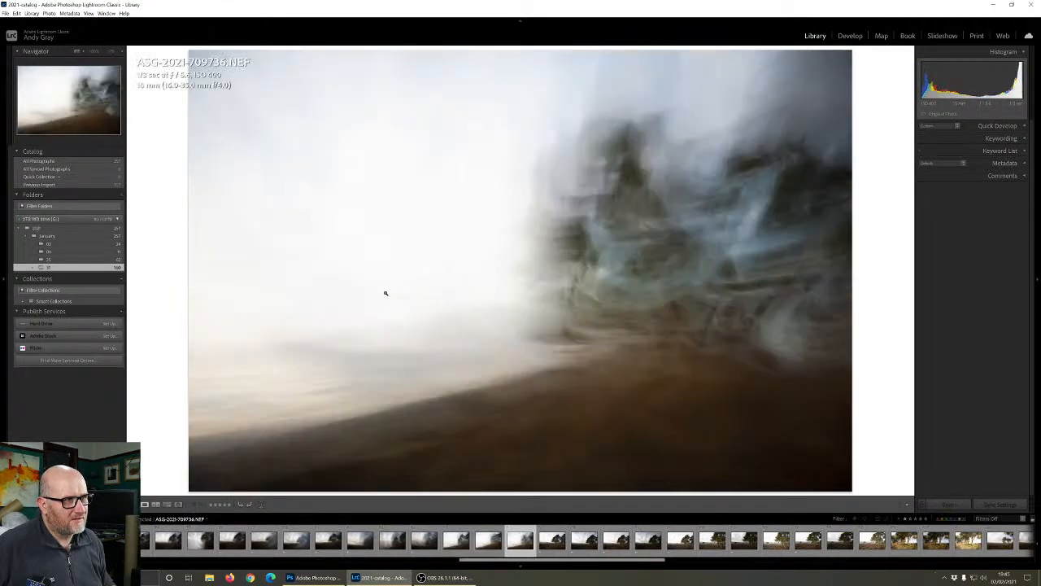
Compare the straight pine exposures from ASG-2021-709739.NEF to ASG-2021-709741.NEF, stepping forward and back to ASG-2021-709739.NEF
{"action": "key", "text": "Right"}
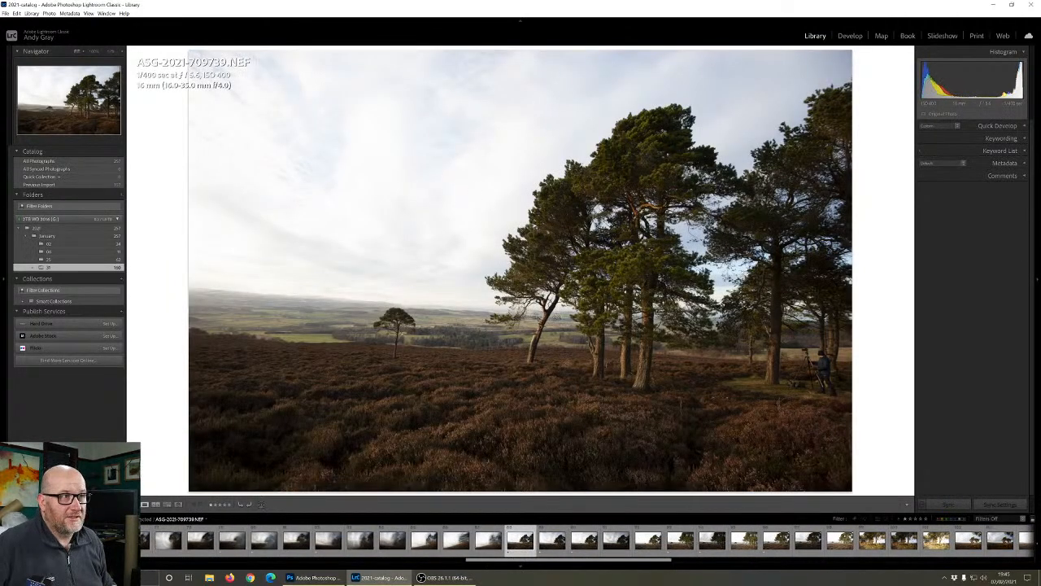
{"action": "key", "text": "Right"}
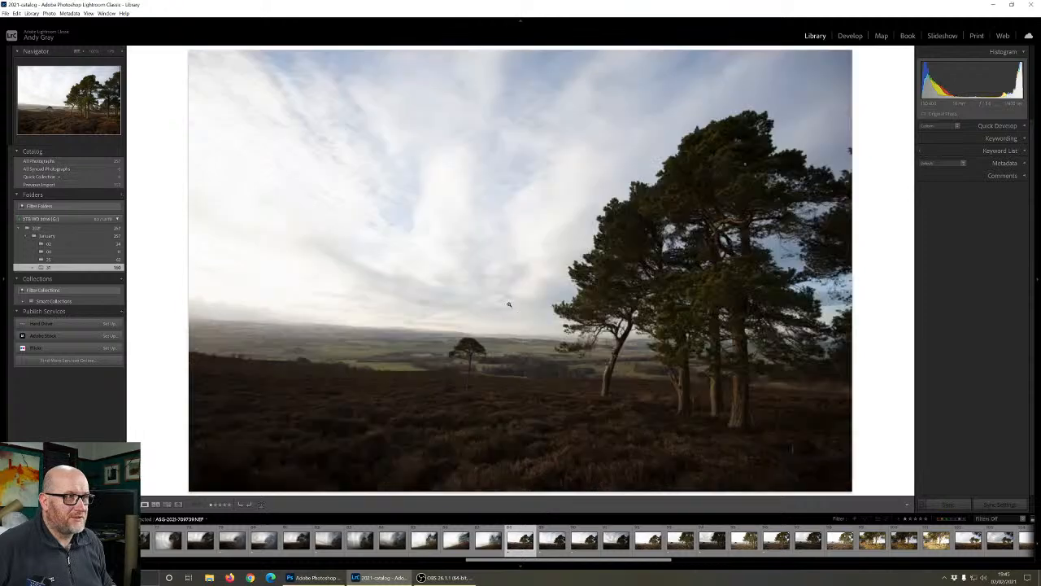
{"action": "key", "text": "Right"}
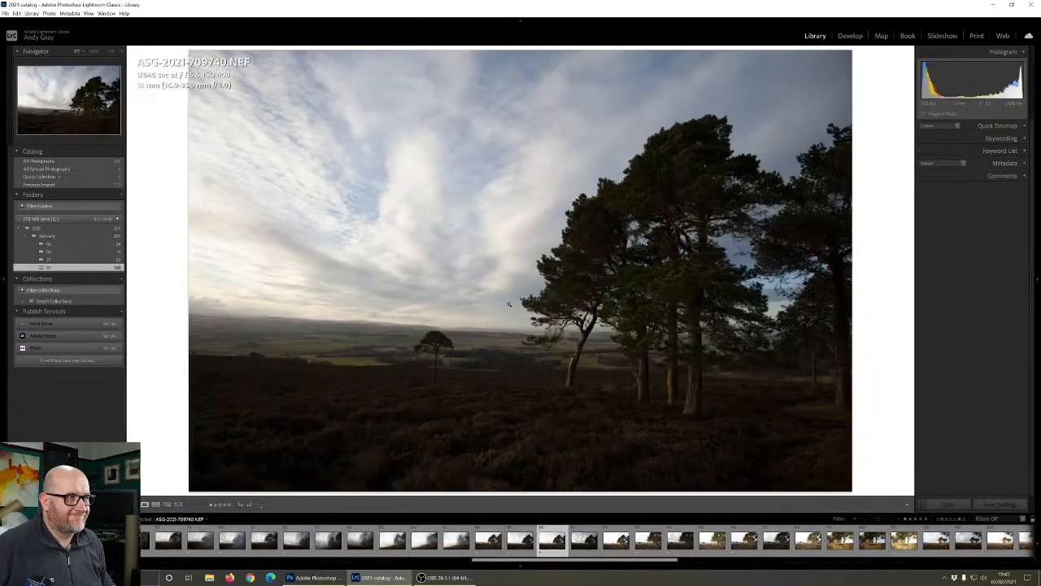
{"action": "key", "text": "Left"}
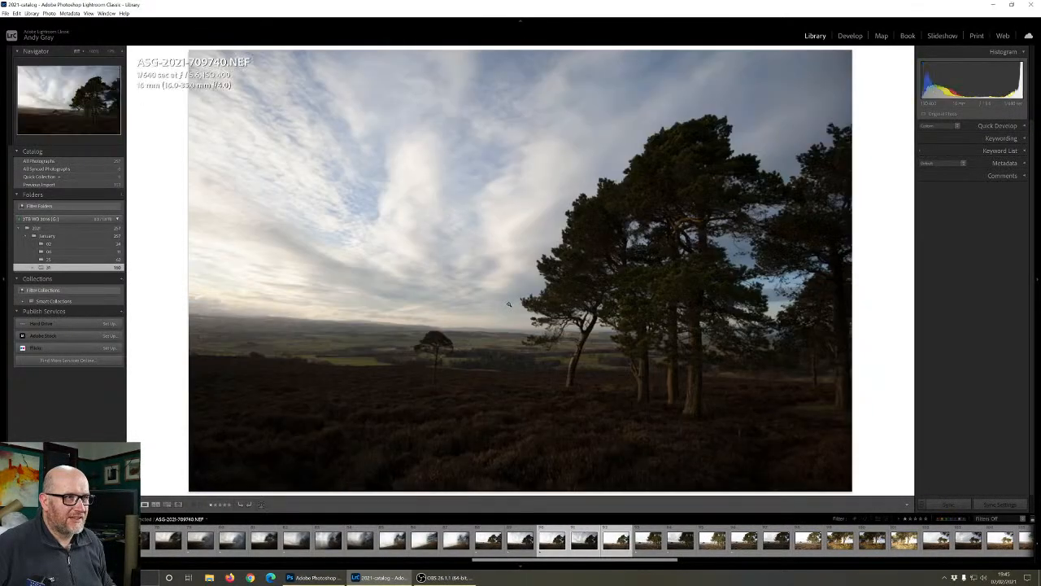
{"action": "key", "text": "Left"}
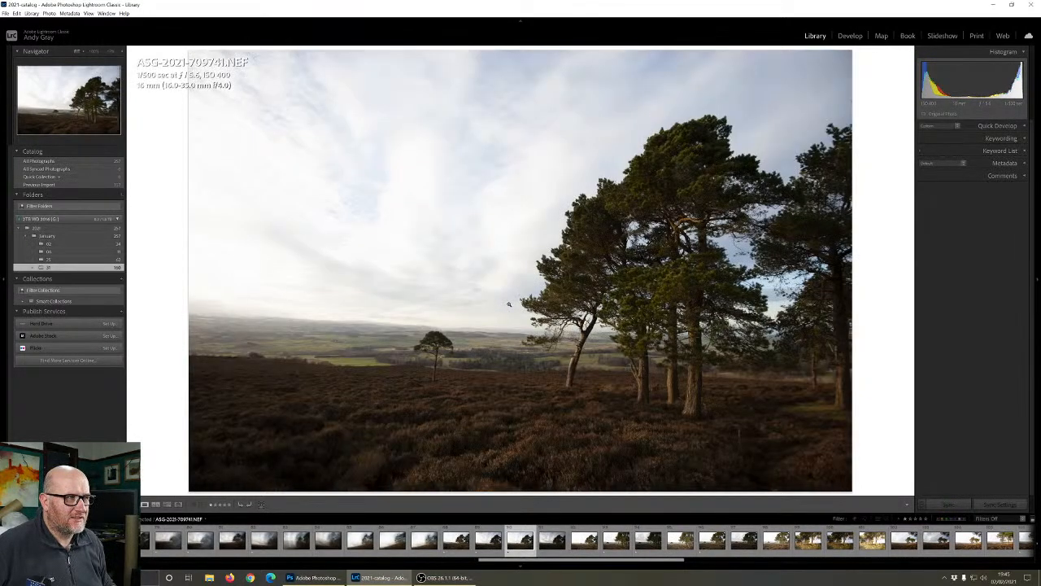
{"action": "key", "text": "Left"}
{"action": "key", "text": "Left"}
{"action": "key", "text": "Left"}
{"action": "key", "text": "Left"}
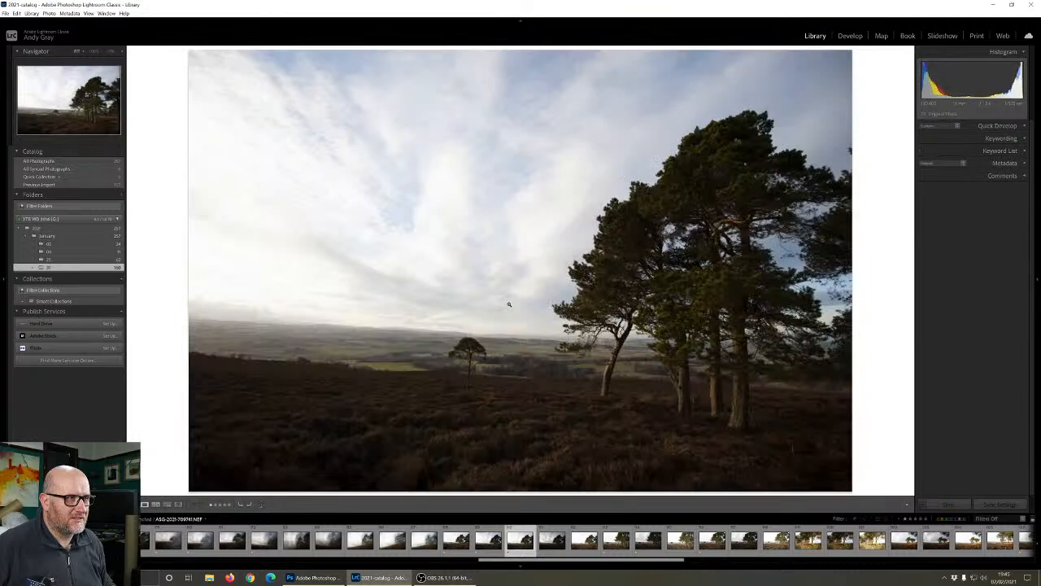
{"action": "key", "text": "Left"}
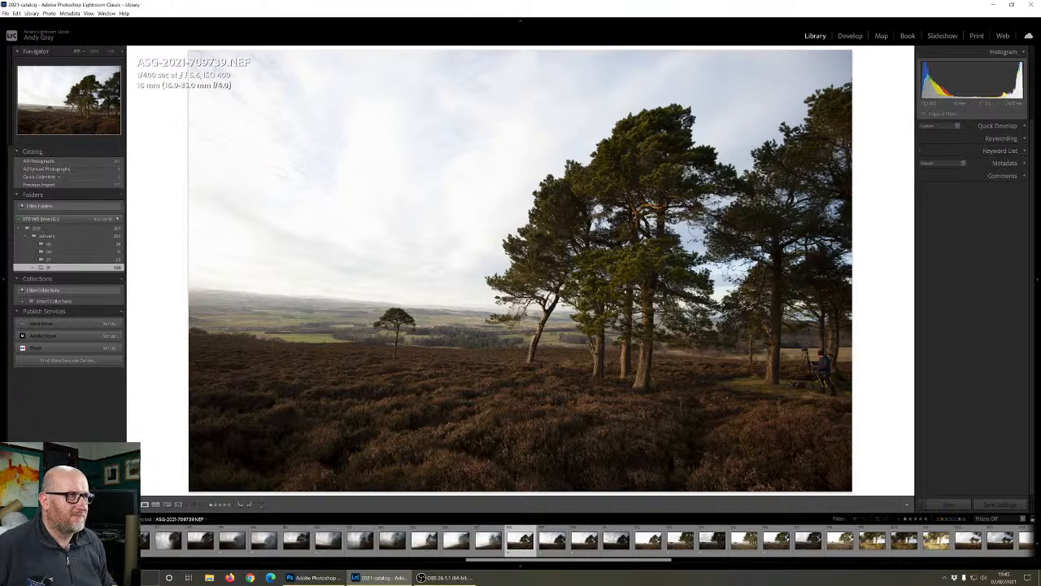
Step forward from ASG-2021-709739.NEF through the closer pine compositions around ASG-2021-709744.NEF, including the brighter exposures
{"action": "key", "text": "Right"}
{"action": "key", "text": "Right"}
{"action": "key", "text": "Right"}
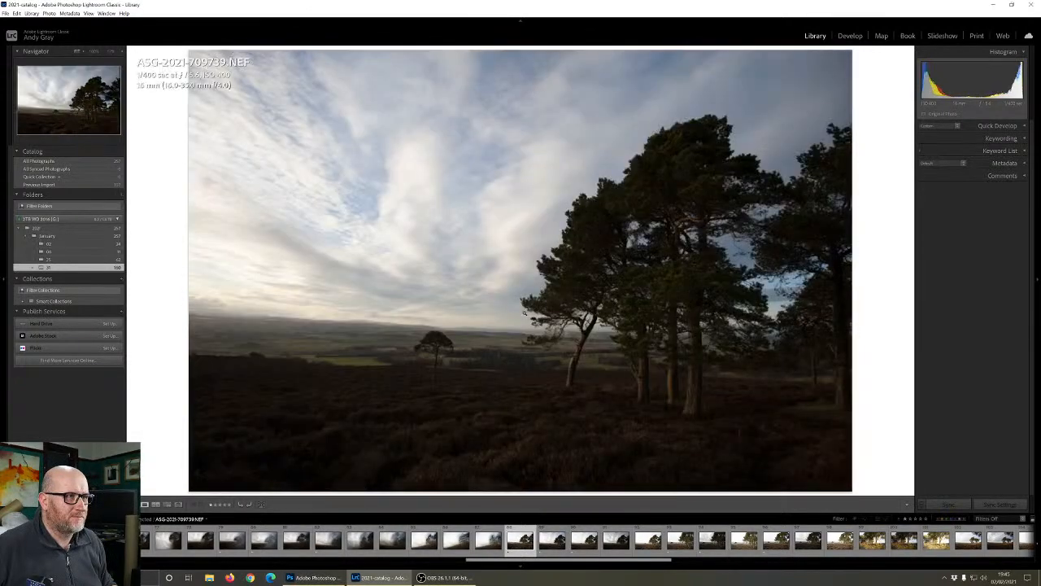
{"action": "key", "text": "Right"}
{"action": "key", "text": "Right"}
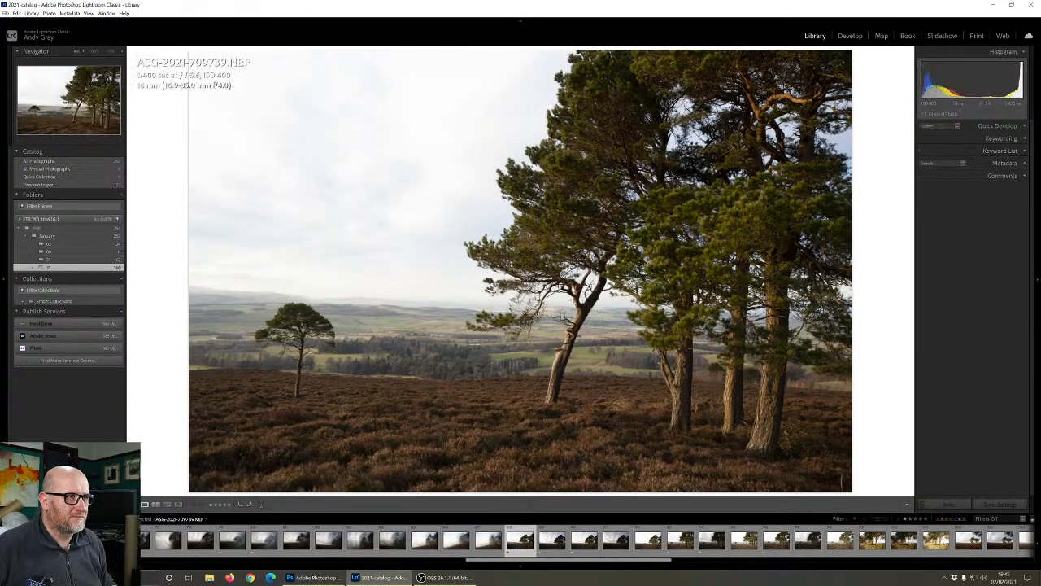
{"action": "key", "text": "Right"}
{"action": "key", "text": "Right"}
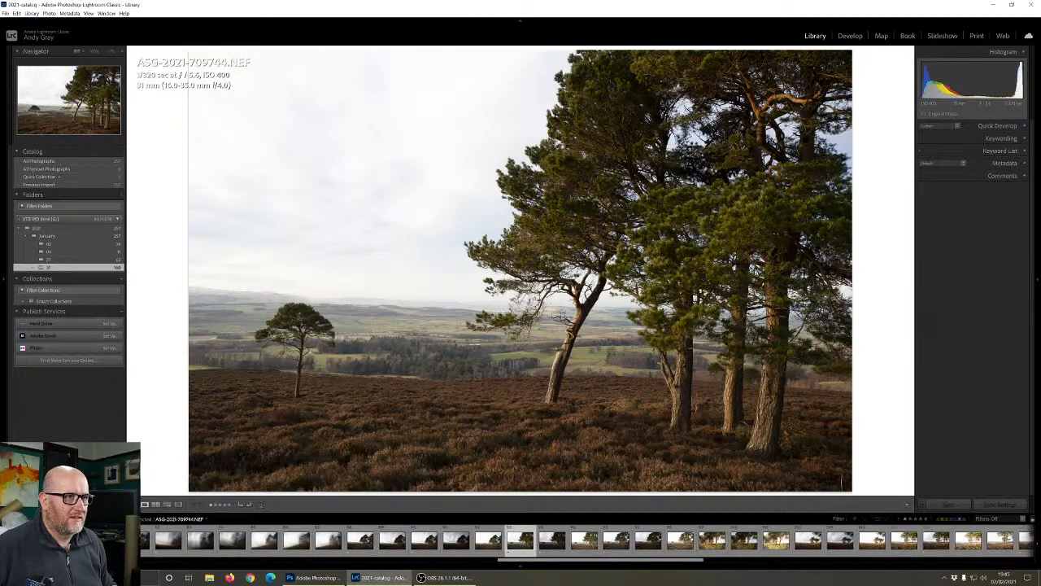
{"action": "key", "text": "Right"}
{"action": "key", "text": "Right"}
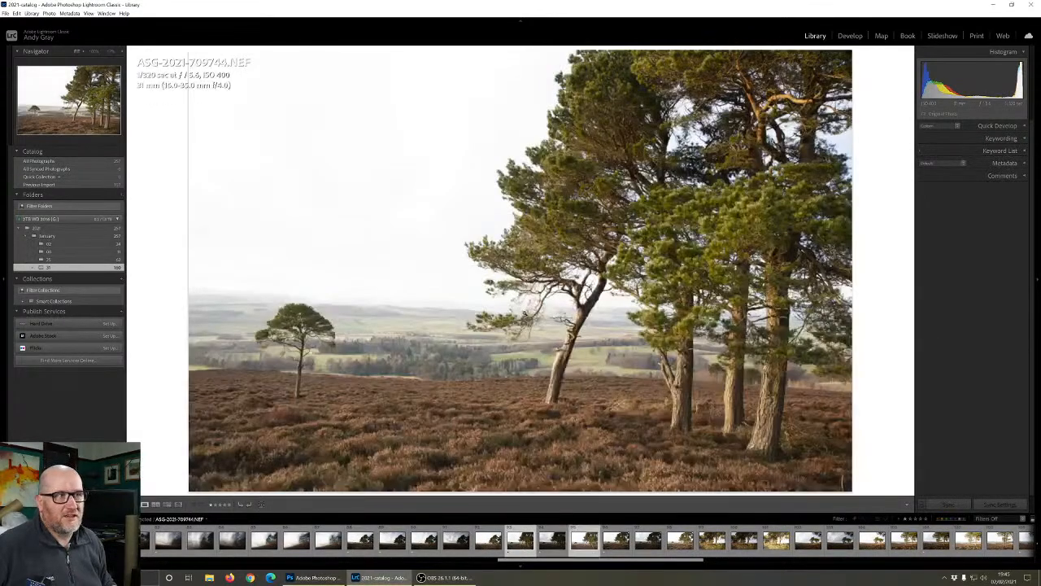
{"action": "key", "text": "Right"}
{"action": "key", "text": "Right"}
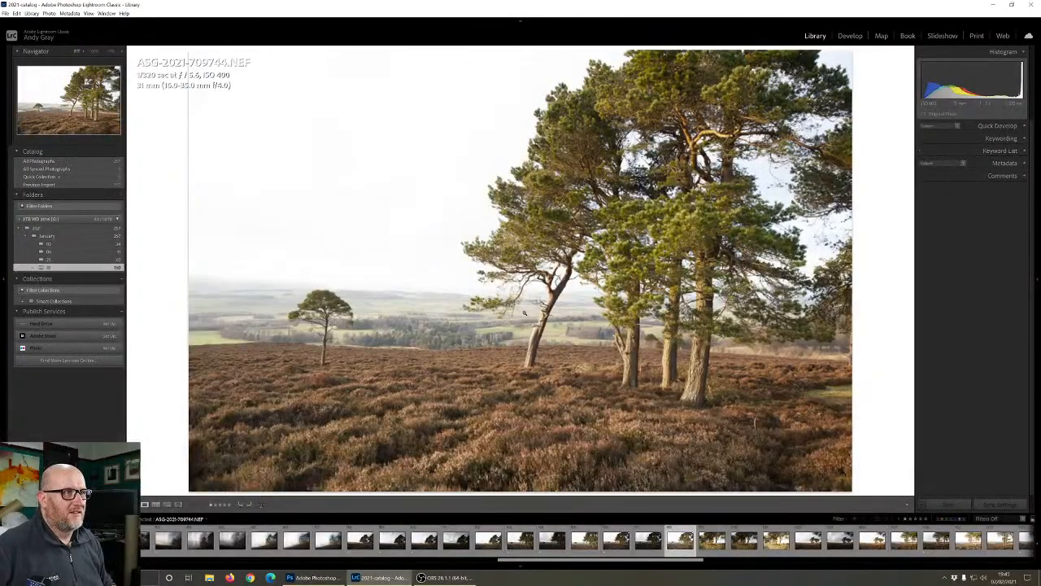
View the dark and bright woodland exposures with mossy rocks, then the pine group frames from ASG-2021-709753.NEF onward
{"action": "key", "text": "Right"}
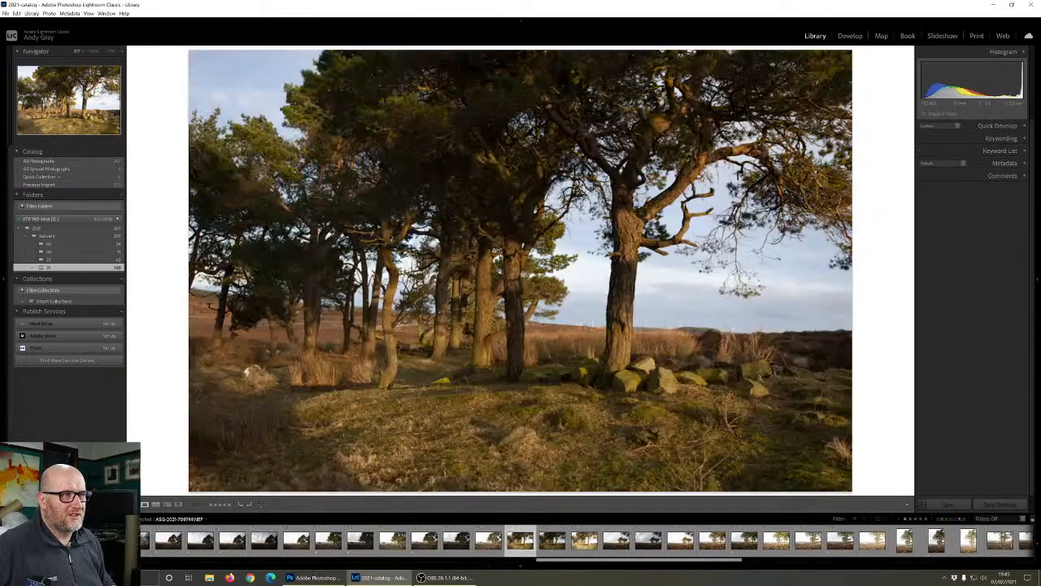
{"action": "key", "text": "Right"}
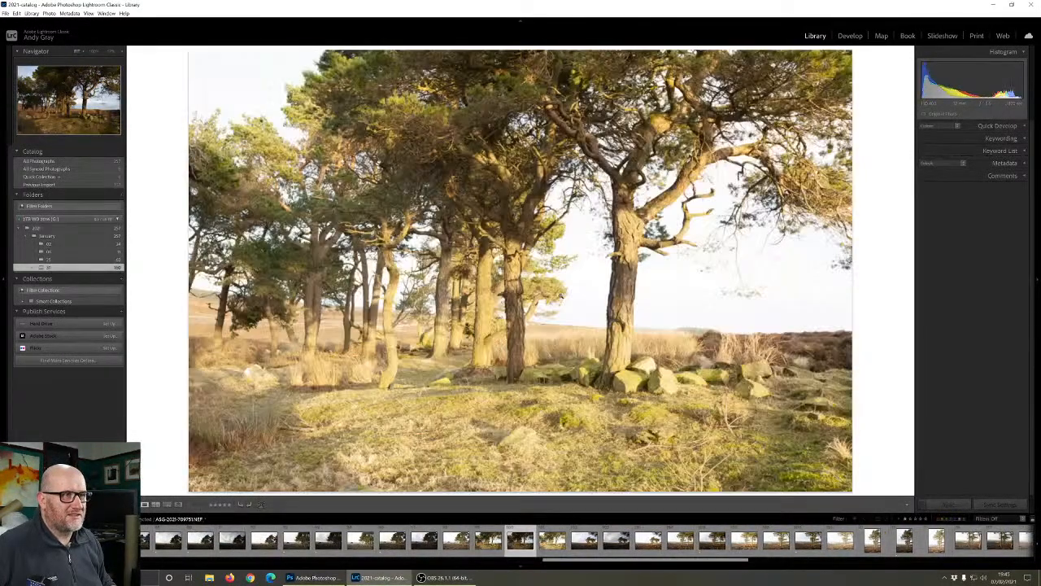
{"action": "key", "text": "Right"}
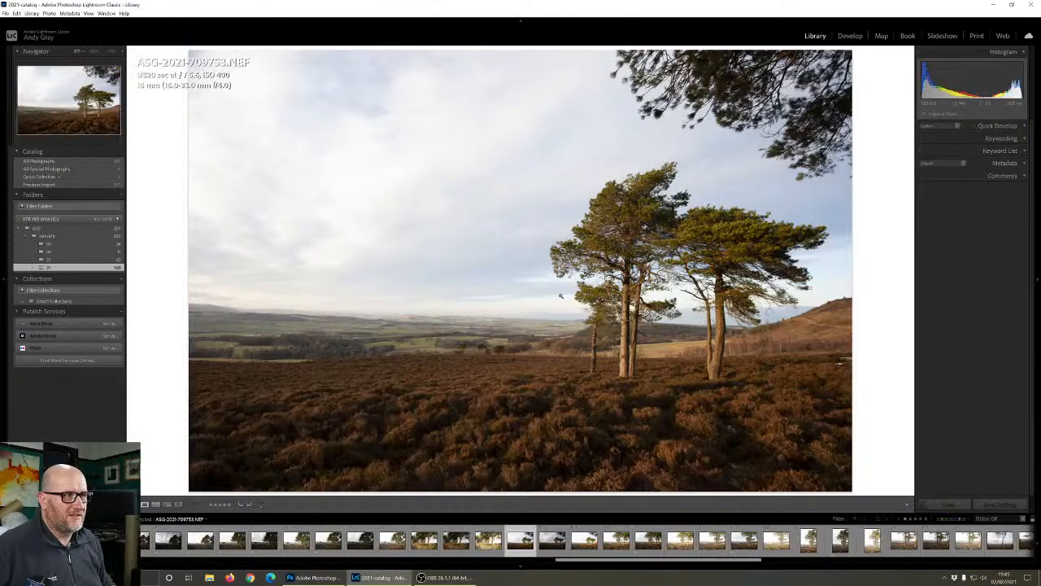
{"action": "key", "text": "Right"}
{"action": "key", "text": "Right"}
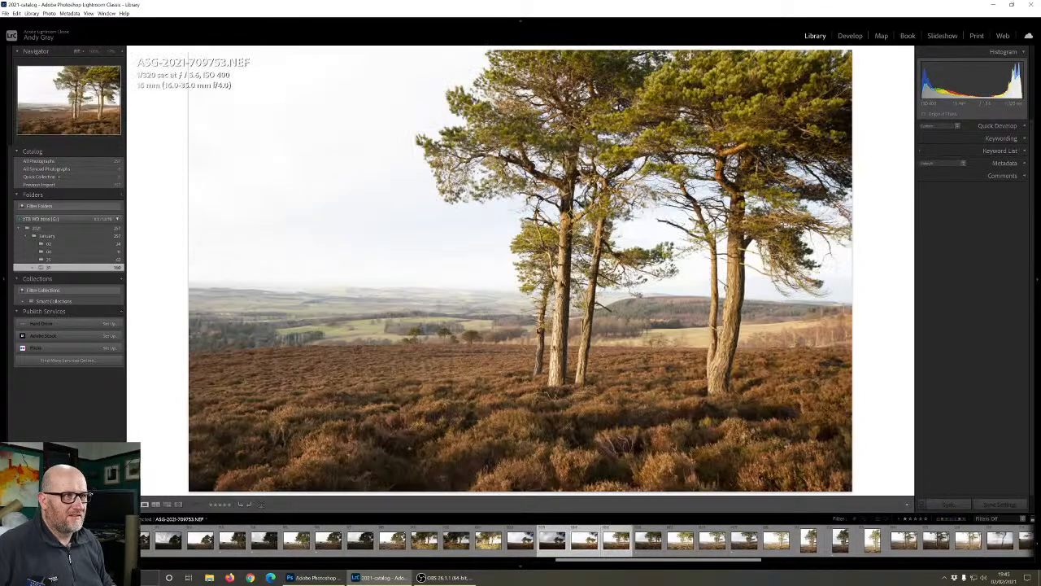
Compare the darker and brighter exposures of the pine group from ASG-2021-709753.NEF to the frame after ASG-2021-709760.NEF
{"action": "key", "text": "Right"}
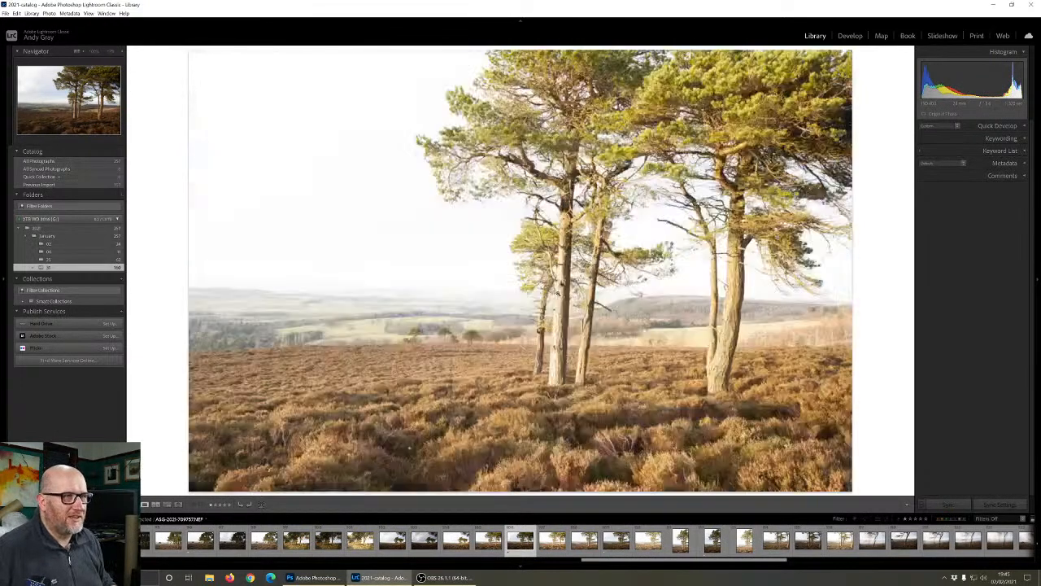
{"action": "key", "text": "Right"}
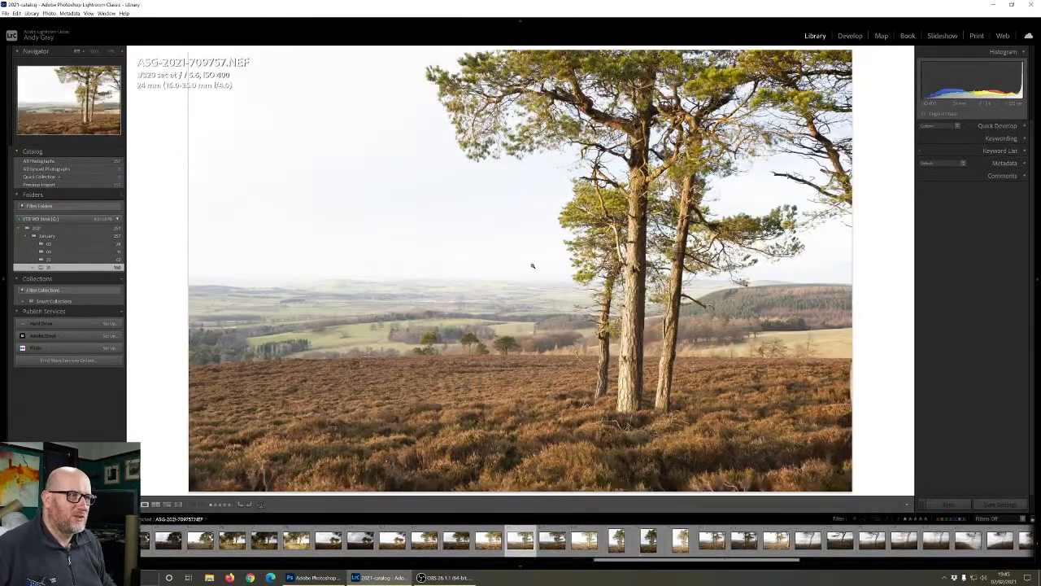
{"action": "key", "text": "Left"}
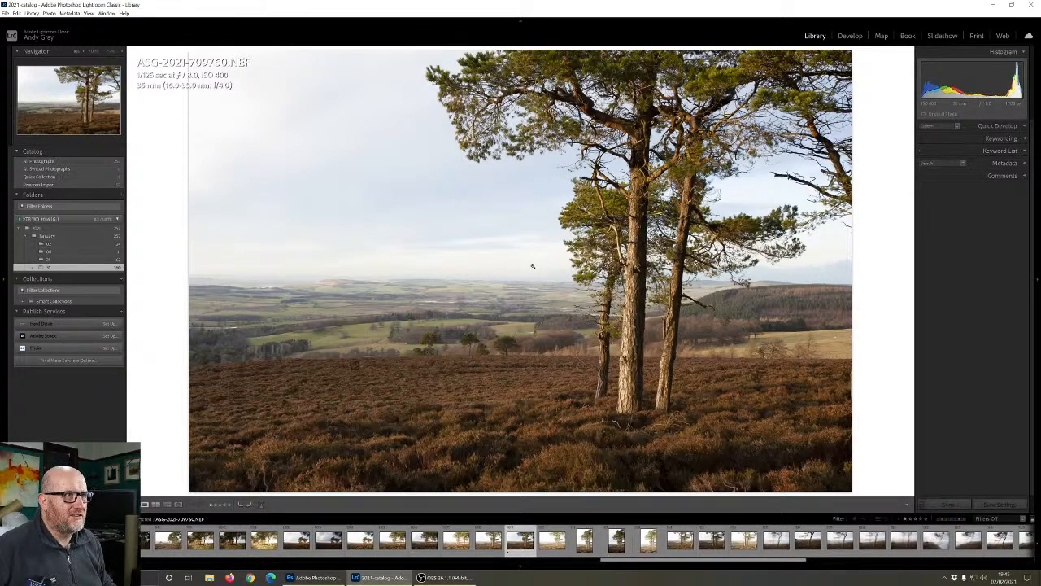
{"action": "key", "text": "Right"}
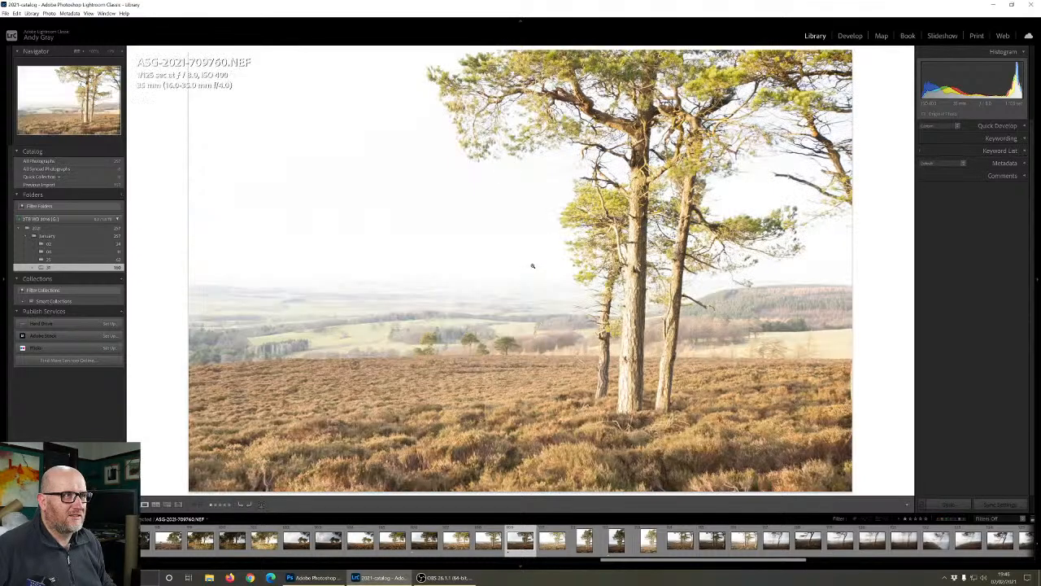
View the portrait frames of the pines, and compare the close trunk composition at ASG-2021-709766.NEF with its brighter exposure
{"action": "key", "text": "Right"}
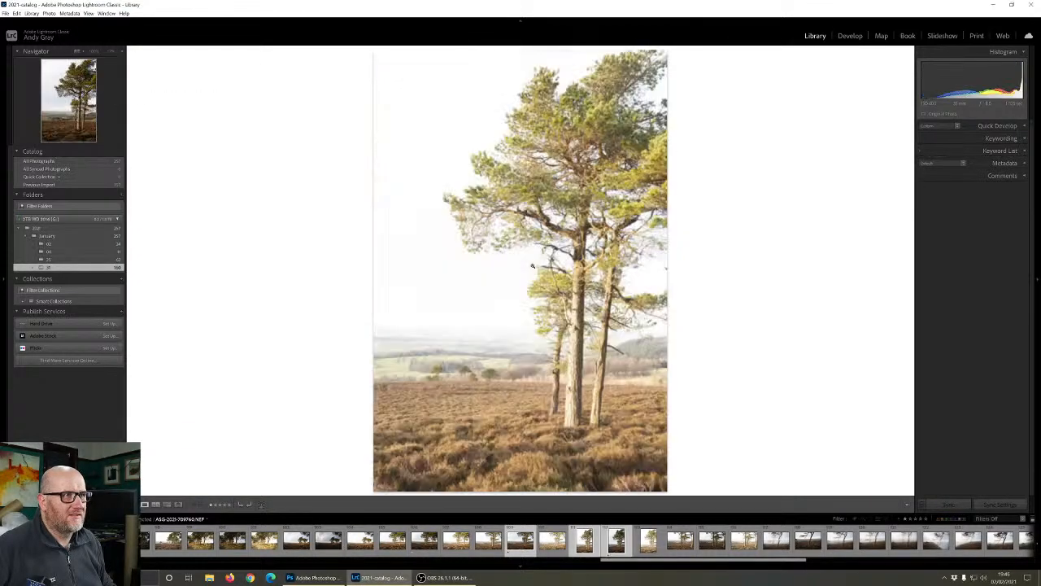
{"action": "key", "text": "Right"}
{"action": "key", "text": "Right"}
{"action": "key", "text": "Right"}
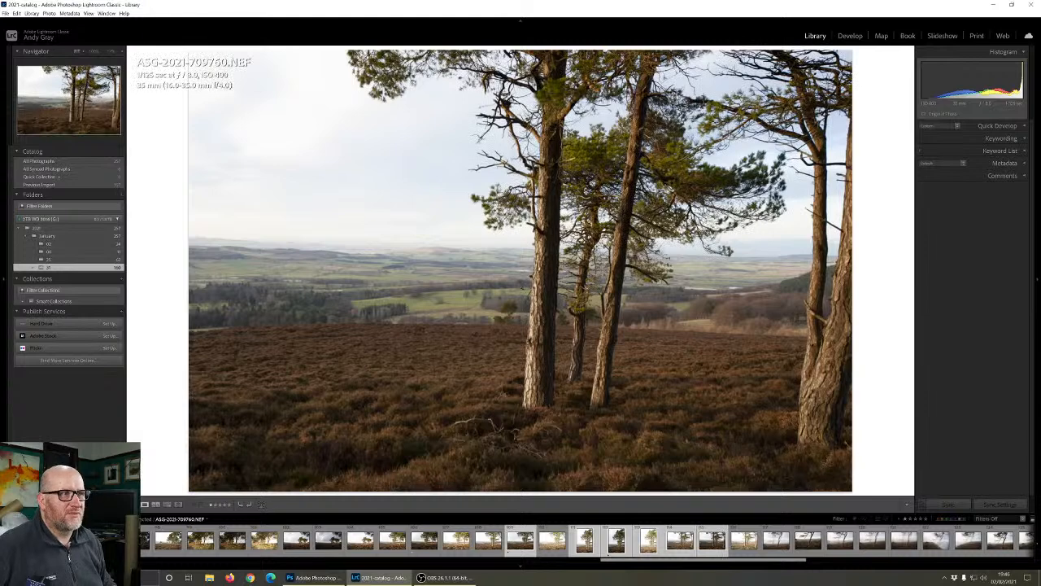
{"action": "key", "text": "Right"}
{"action": "key", "text": "Right"}
{"action": "key", "text": "Right"}
{"action": "key", "text": "Right"}
{"action": "key", "text": "Right"}
{"action": "key", "text": "Right"}
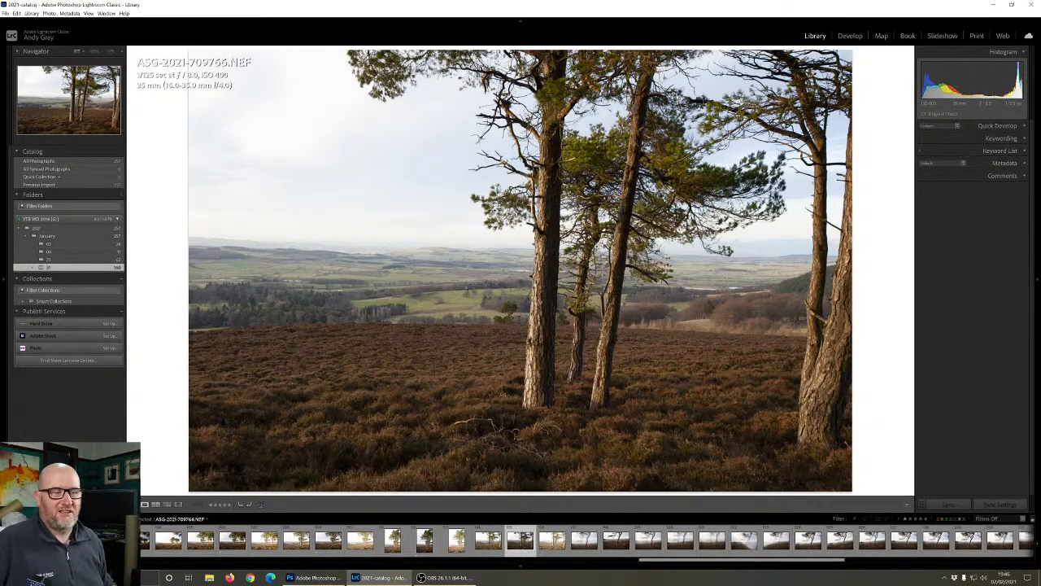
{"action": "key", "text": "Right"}
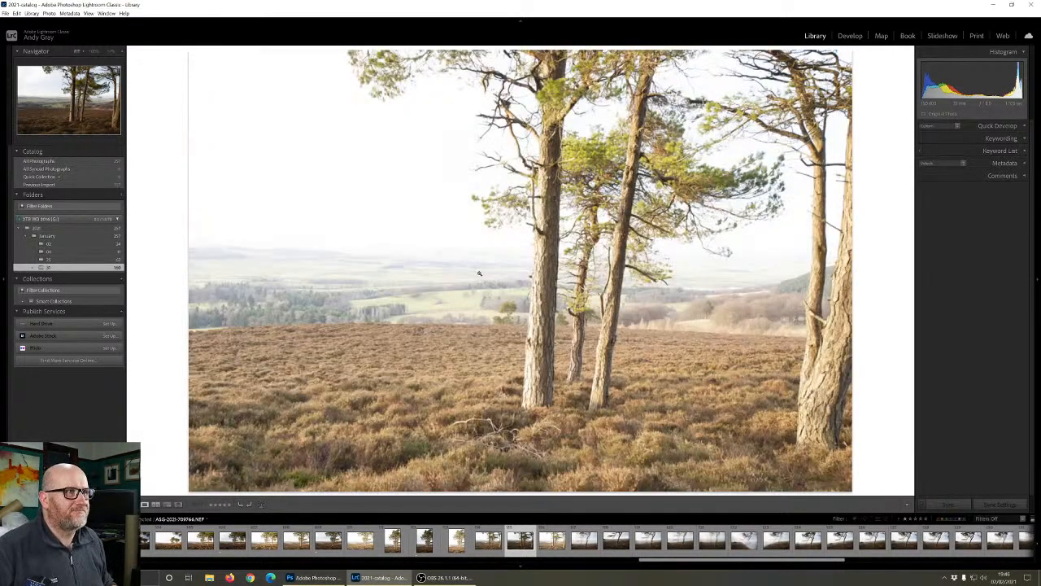
Review the camera-movement frames of the leaning pine one by one up to ASG-2021-709777.NEF
{"action": "key", "text": "Right"}
{"action": "key", "text": "Right"}
{"action": "key", "text": "Right"}
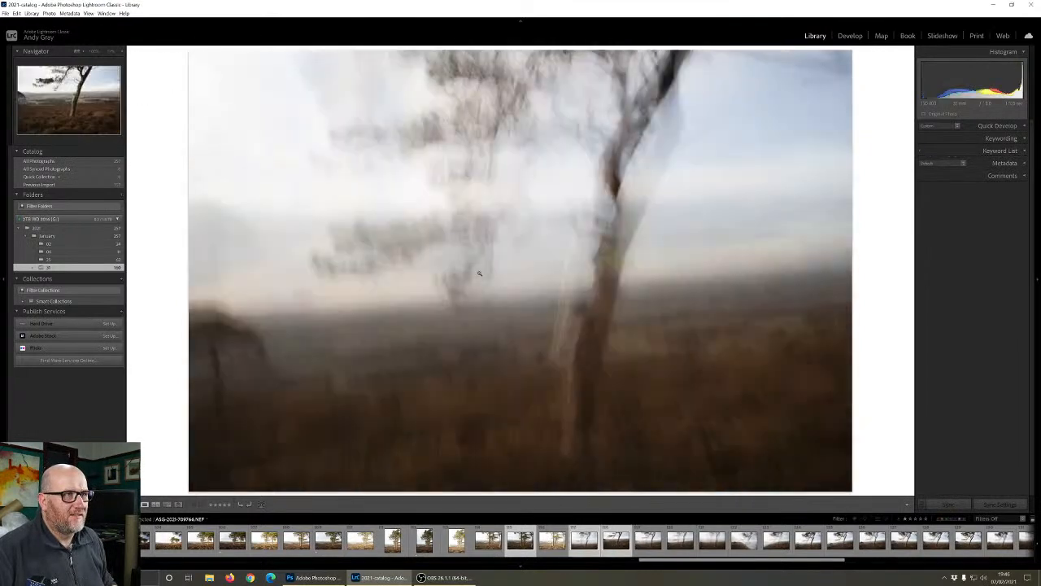
{"action": "key", "text": "Right"}
{"action": "key", "text": "Right"}
{"action": "key", "text": "Right"}
{"action": "key", "text": "Right"}
{"action": "key", "text": "Right"}
{"action": "key", "text": "Right"}
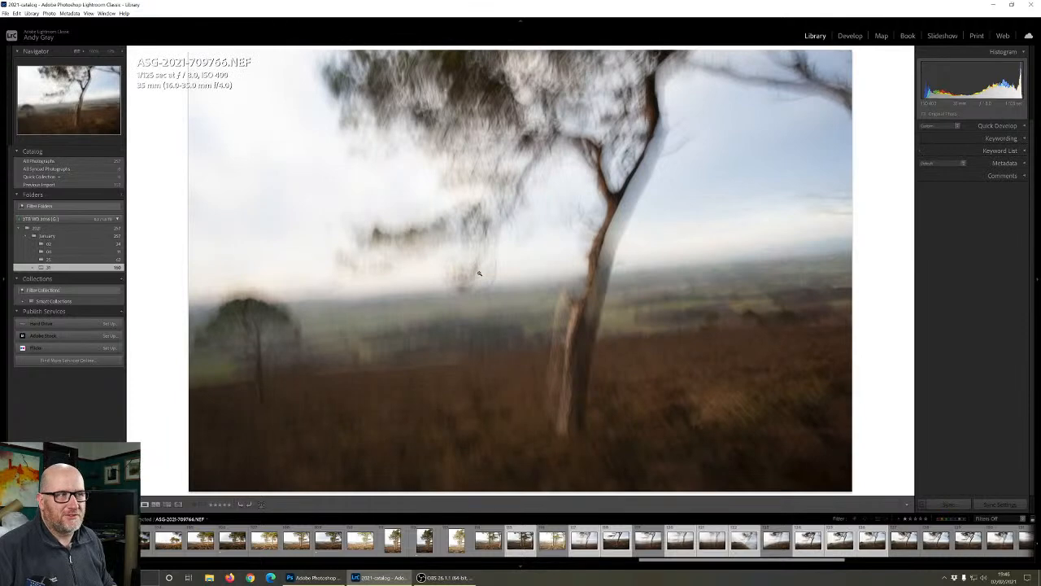
{"action": "key", "text": "Right"}
{"action": "key", "text": "Right"}
{"action": "key", "text": "Right"}
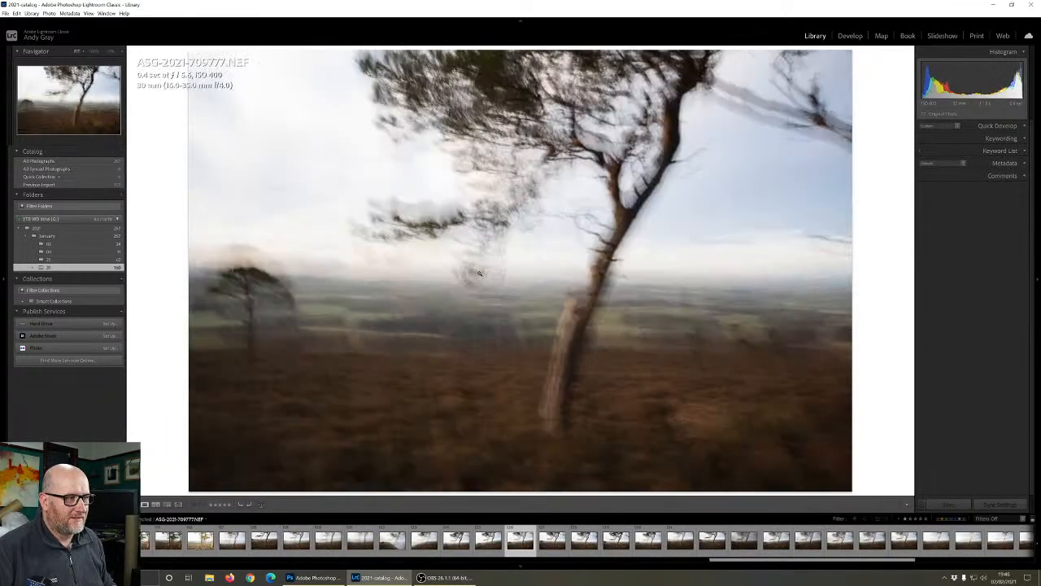
Continue through the blurred leaning pine frames from ASG-2021-709778.NEF onward
{"action": "key", "text": "Right"}
{"action": "key", "text": "Right"}
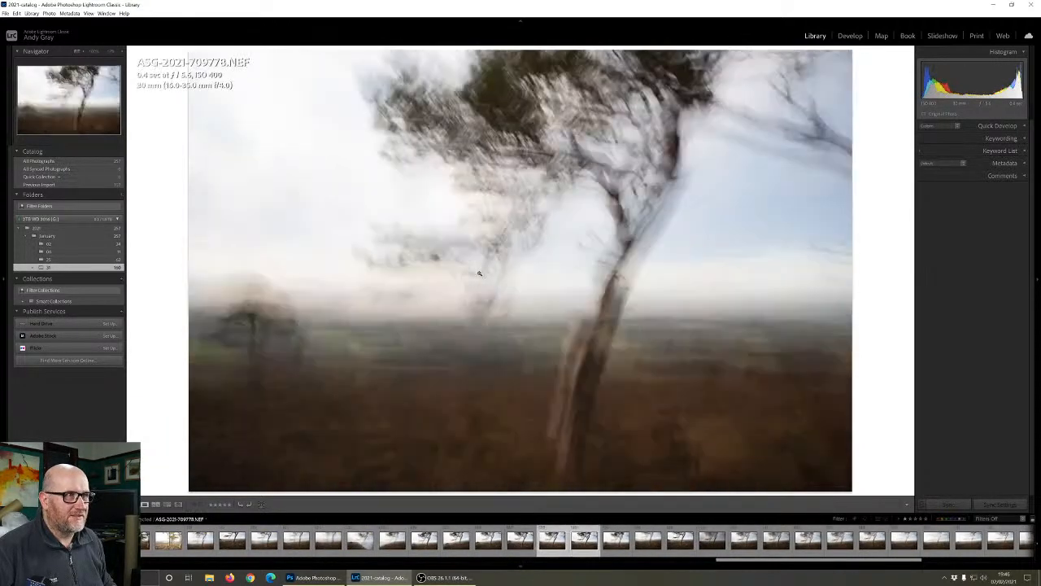
{"action": "key", "text": "Right"}
{"action": "key", "text": "Right"}
{"action": "key", "text": "Right"}
{"action": "key", "text": "Right"}
{"action": "key", "text": "Right"}
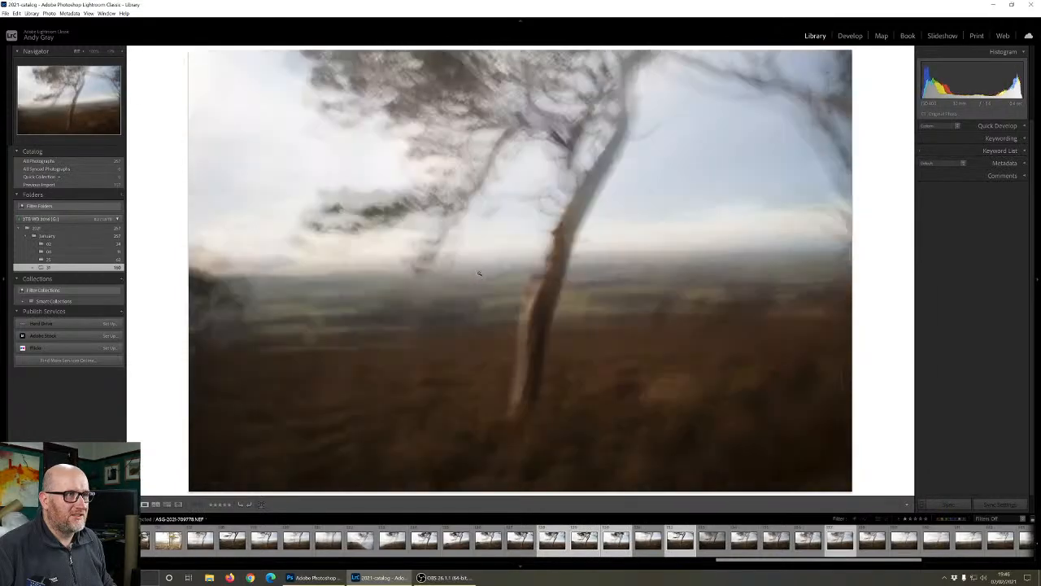
Review the camera-movement frames of the dark pine trunks silhouetted against the bright sky
{"action": "key", "text": "Right"}
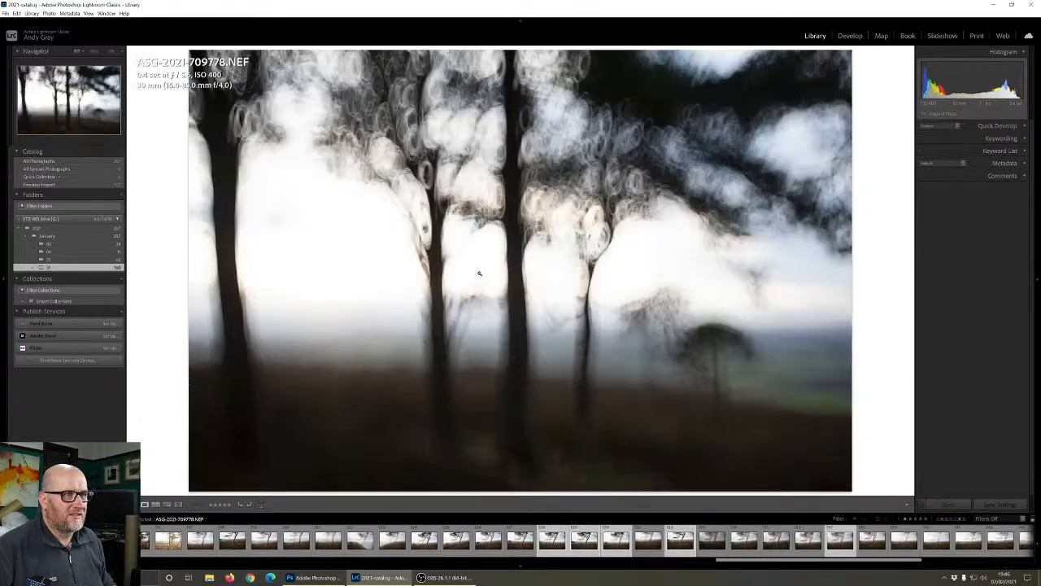
{"action": "key", "text": "Right"}
{"action": "key", "text": "Right"}
{"action": "key", "text": "Right"}
{"action": "key", "text": "Right"}
{"action": "key", "text": "Right"}
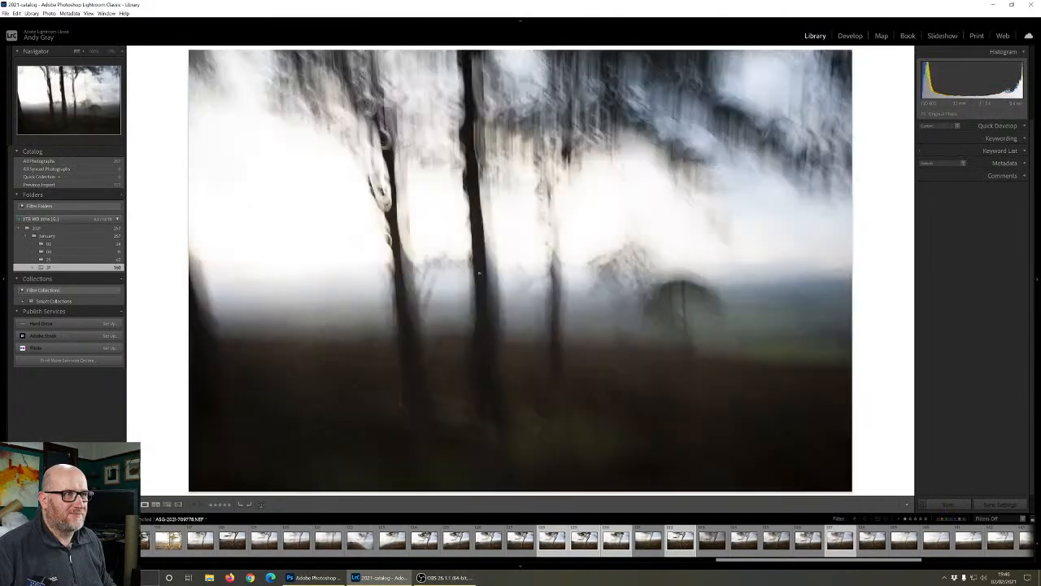
Compare the dark and bright portrait exposures of the distant pines with foreground grass, including ASG-2021-709807.NEF and ASG-2021-709808.NEF
{"action": "key", "text": "Right"}
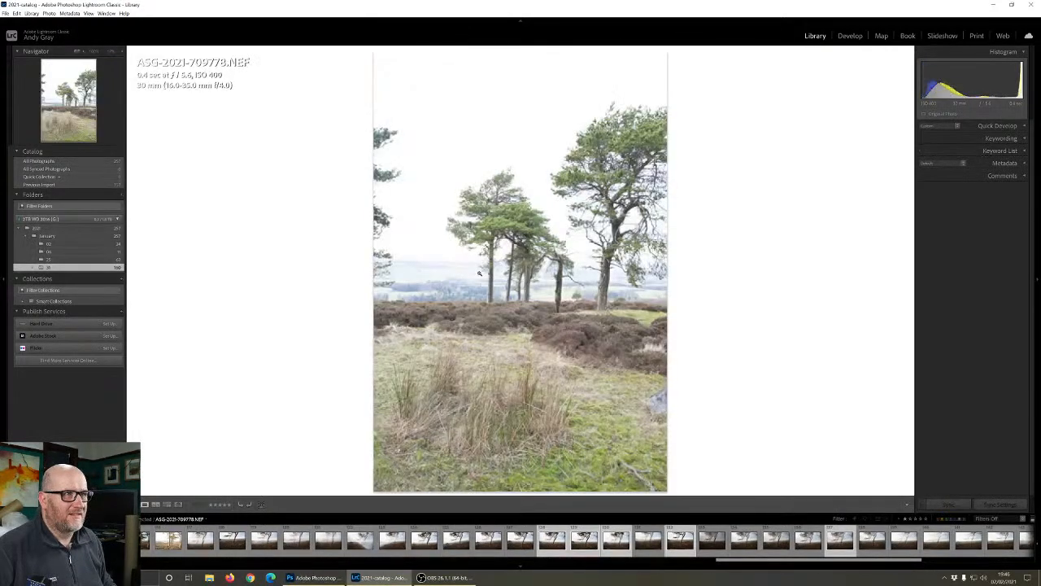
{"action": "key", "text": "Right"}
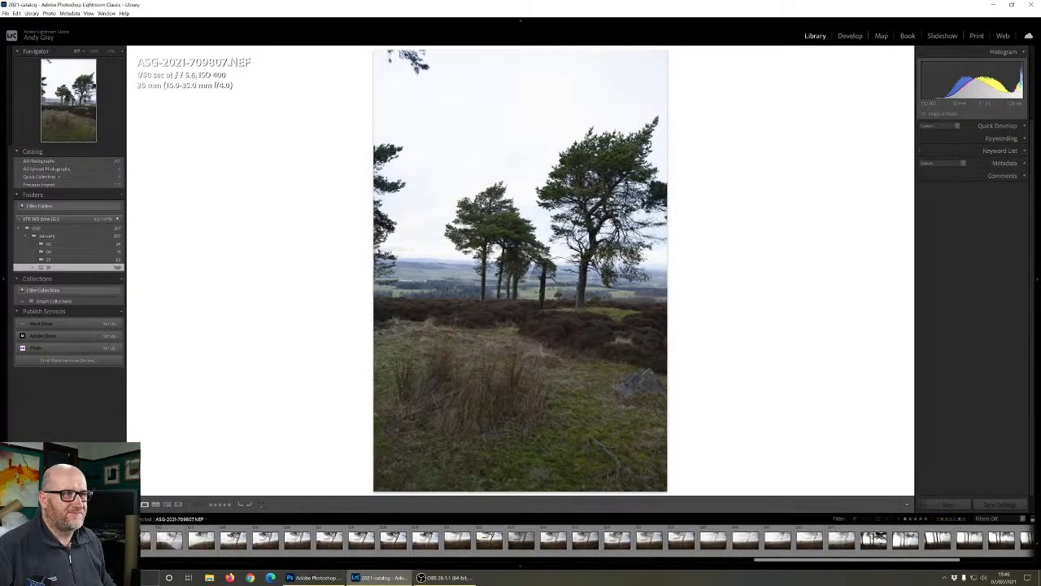
{"action": "key", "text": "Right"}
{"action": "key", "text": "Right"}
{"action": "key", "text": "Left"}
{"action": "key", "text": "Left"}
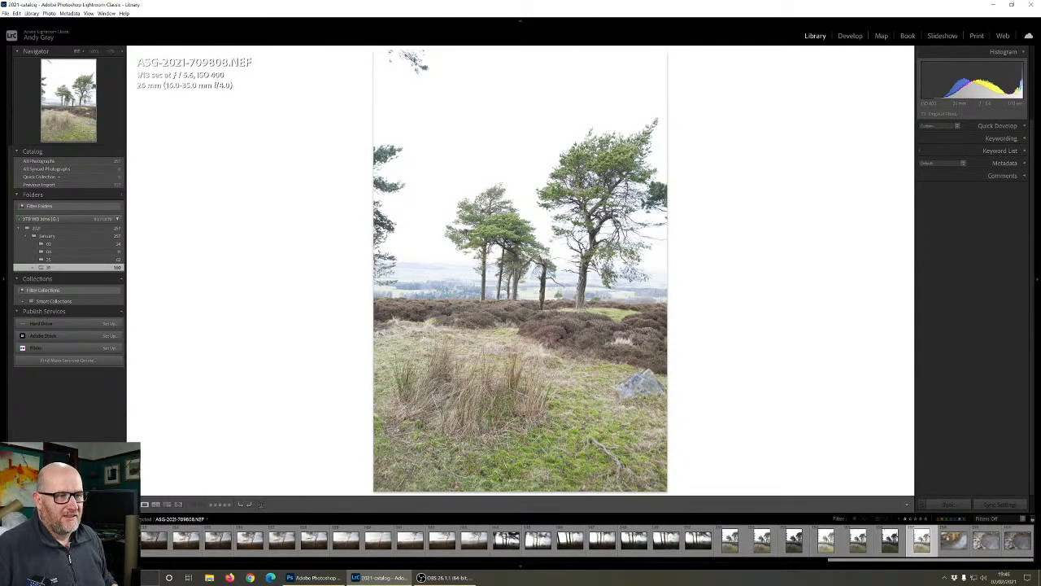
{"action": "scroll", "coordinate": [341, 541], "scroll_direction": "up", "scroll_amount": 10}
{"action": "scroll", "coordinate": [340, 542], "scroll_direction": "up", "scroll_amount": 5}
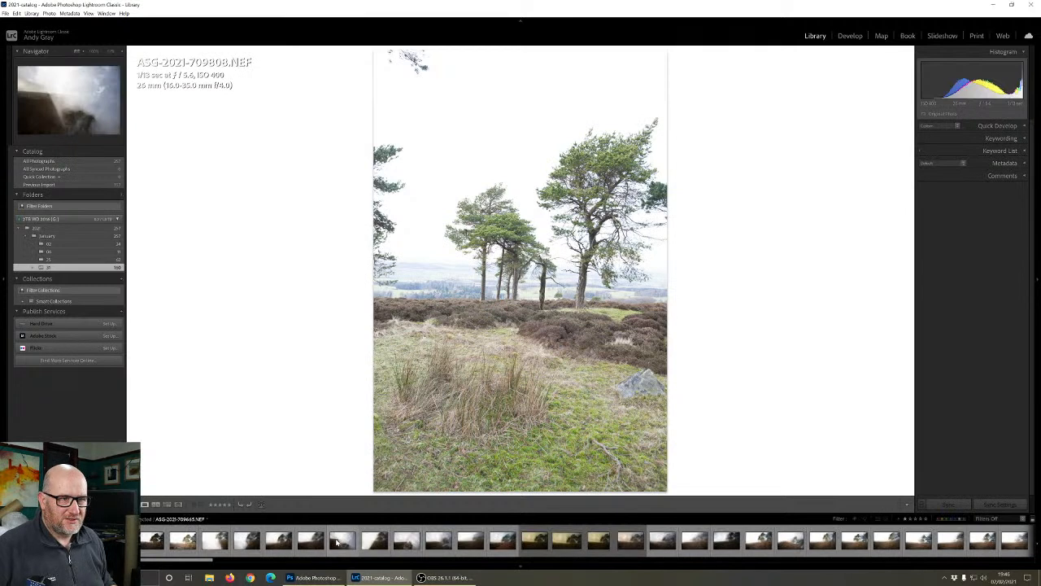
{"action": "left_click", "coordinate": [906, 523]}
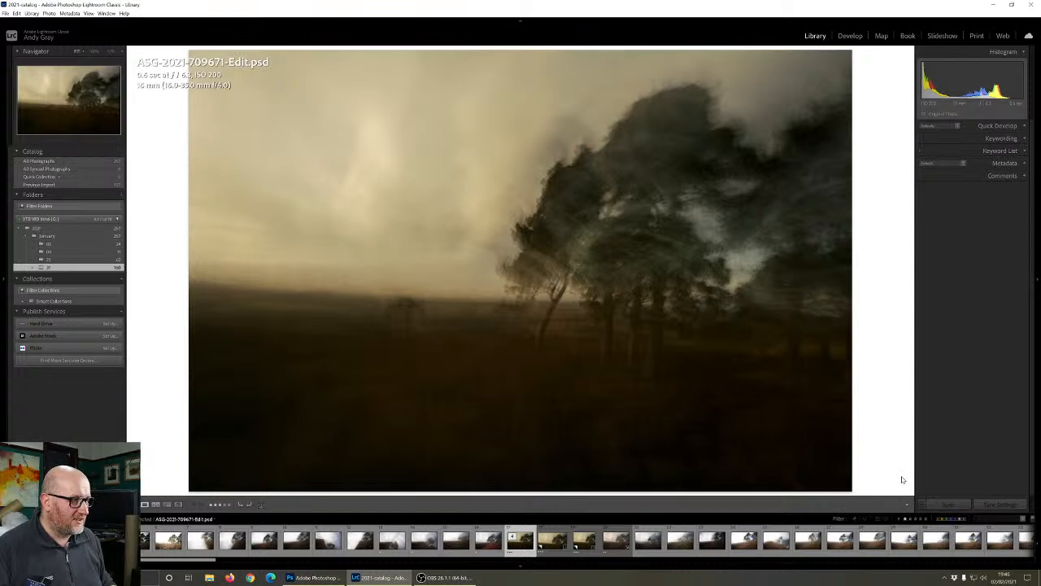
{"action": "left_click", "coordinate": [904, 519]}
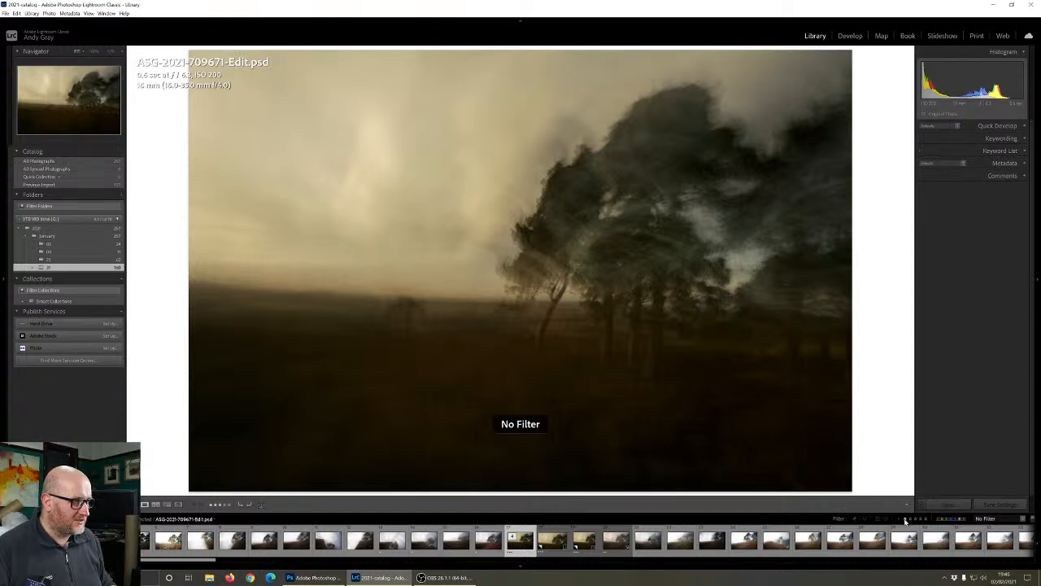
{"action": "left_click", "coordinate": [905, 519]}
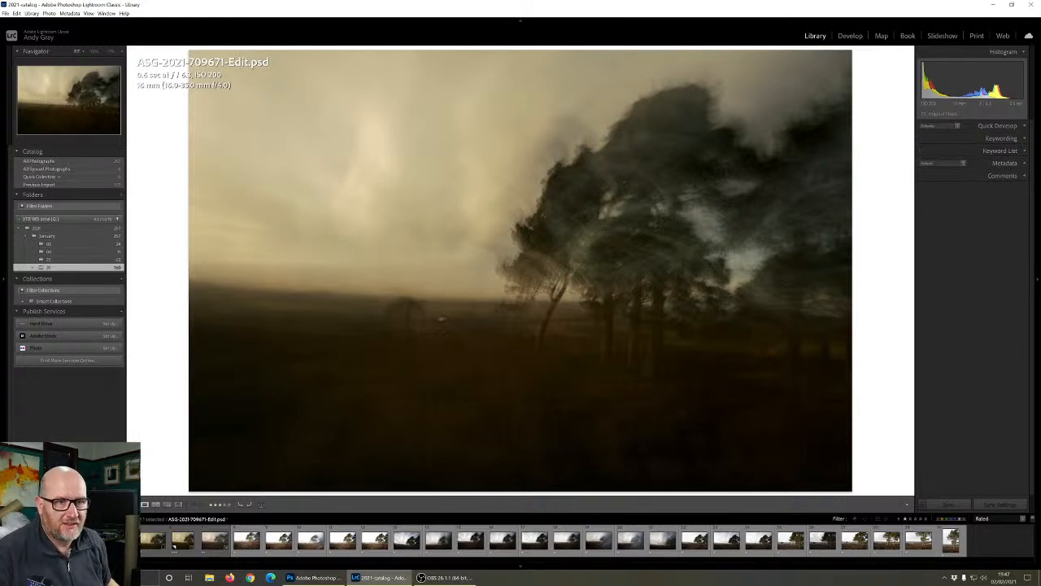
Step back through the rated camera-movement frames to ASG-2021-709670.NEF and rate it three stars
{"action": "key", "text": "Left"}
{"action": "key", "text": "Left"}
{"action": "key", "text": "Left"}
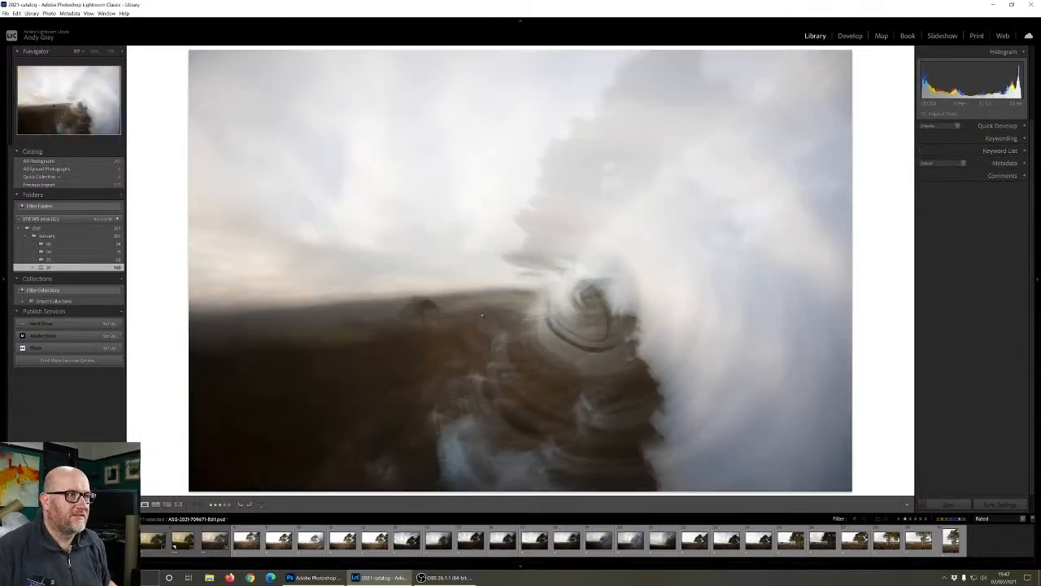
{"action": "key", "text": "Left"}
{"action": "key", "text": "Left"}
{"action": "key", "text": "Left"}
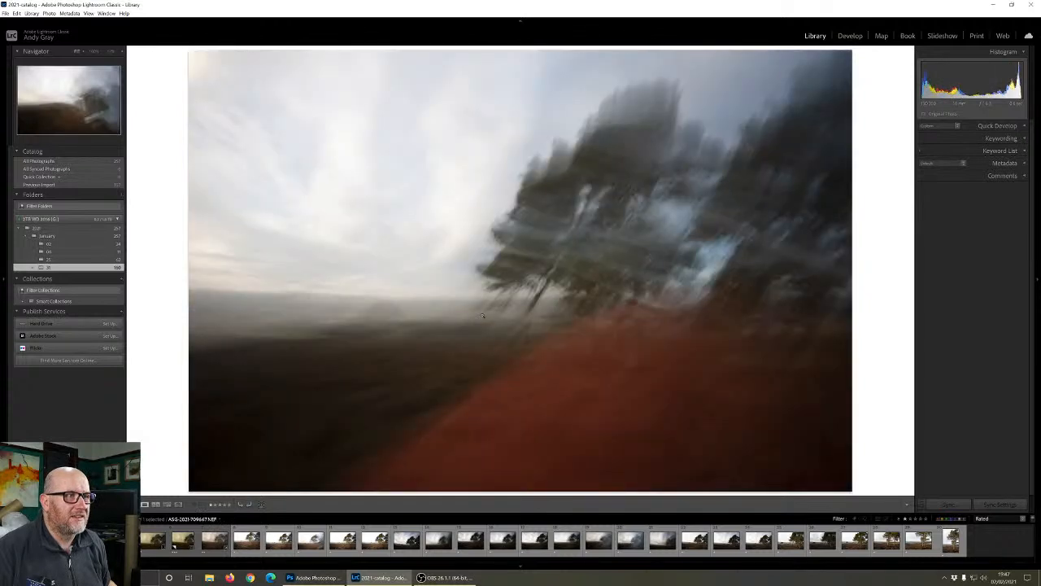
{"action": "key", "text": "Left"}
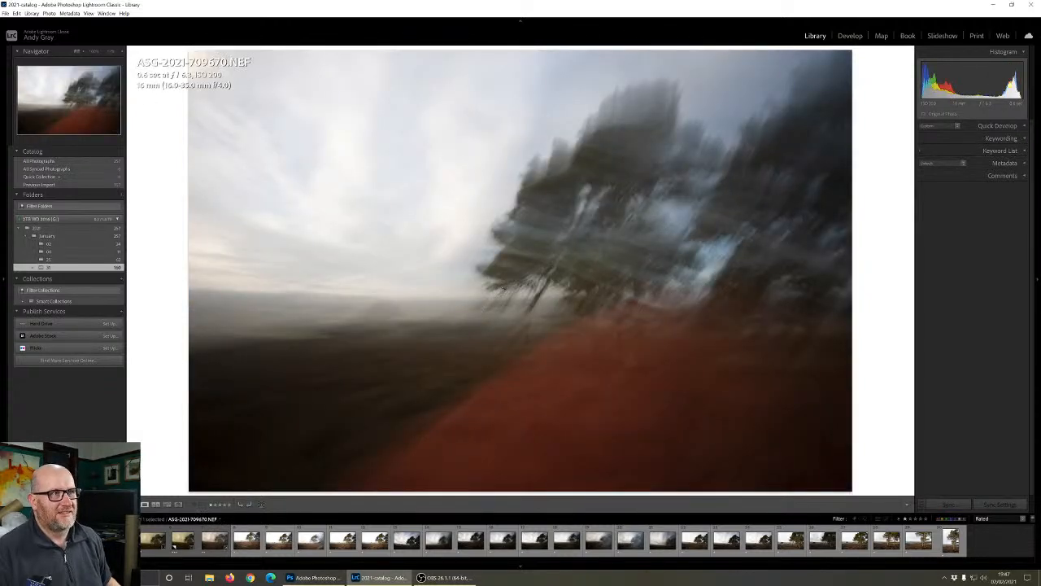
{"action": "key", "text": "3"}
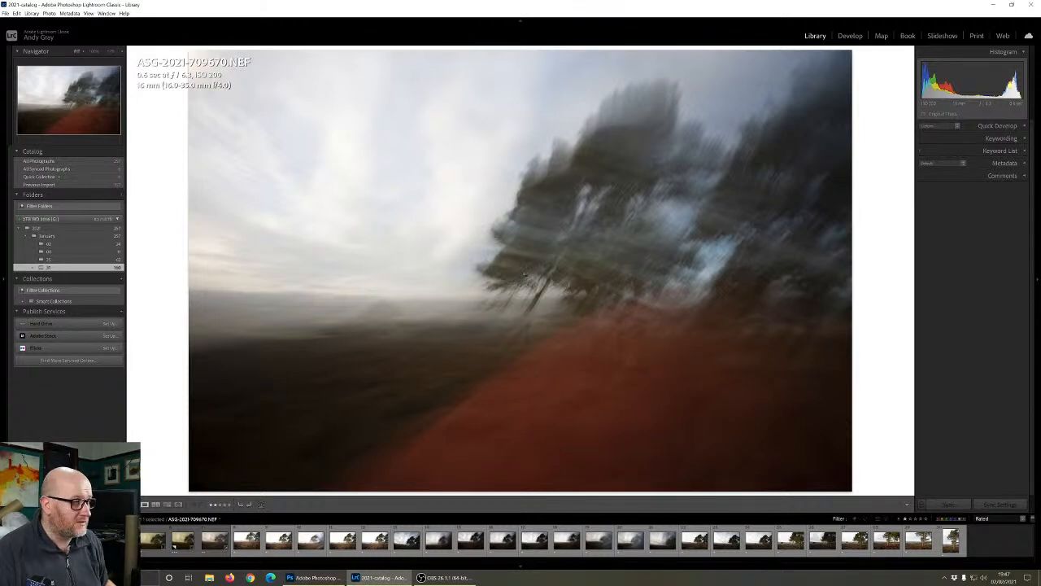
Step forward from ASG-2021-709670.NEF through the edited versions and the following rated pine frames
{"action": "key", "text": "Right"}
{"action": "key", "text": "Right"}
{"action": "key", "text": "Right"}
{"action": "key", "text": "Right"}
{"action": "key", "text": "Right"}
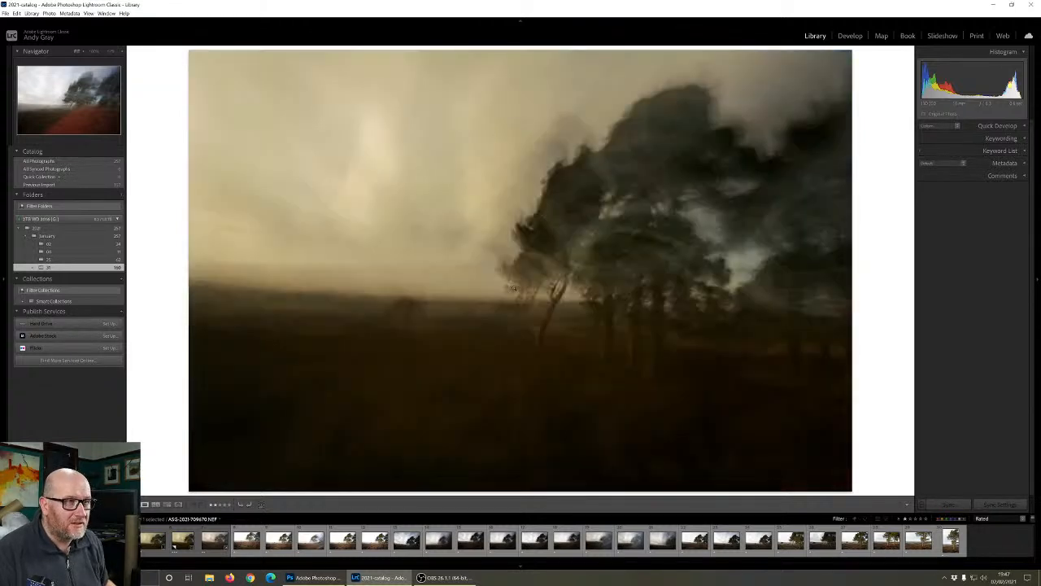
{"action": "key", "text": "Right"}
{"action": "key", "text": "Right"}
{"action": "key", "text": "Right"}
{"action": "key", "text": "Right"}
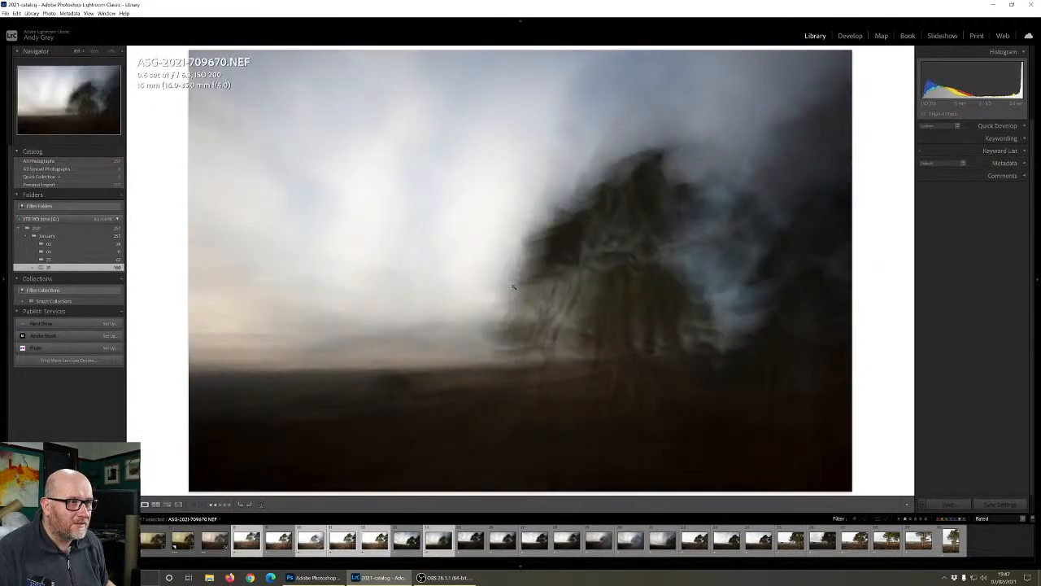
Compare the rated camera-movement frames from ASG-2021-709718.NEF onward and rate ASG-2021-709726.NEF two stars
{"action": "key", "text": "Right"}
{"action": "key", "text": "Right"}
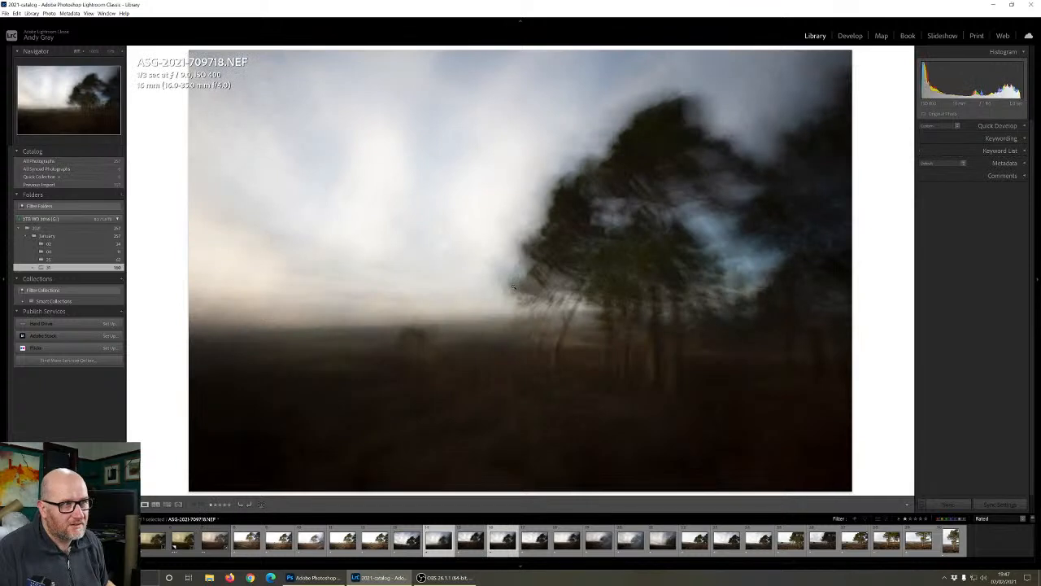
{"action": "key", "text": "Right"}
{"action": "key", "text": "Right"}
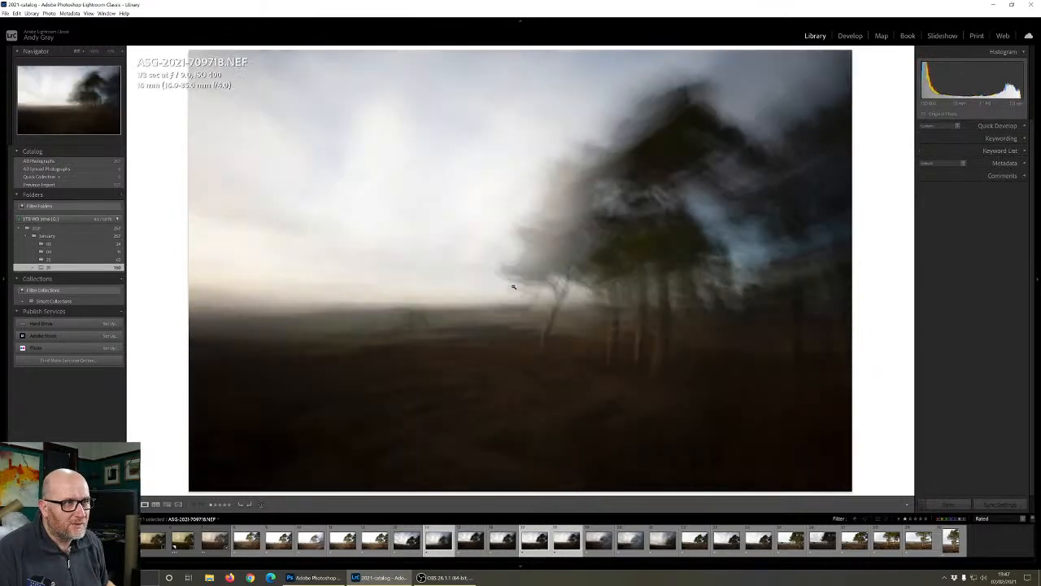
{"action": "key", "text": "Right"}
{"action": "key", "text": "Right"}
{"action": "key", "text": "Right"}
{"action": "key", "text": "Right"}
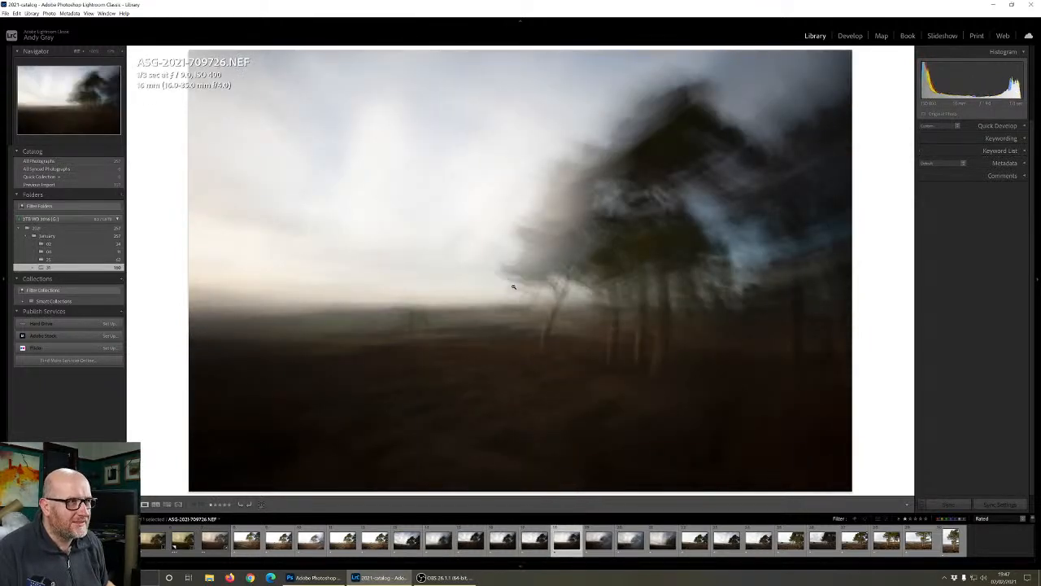
{"action": "key", "text": "2"}
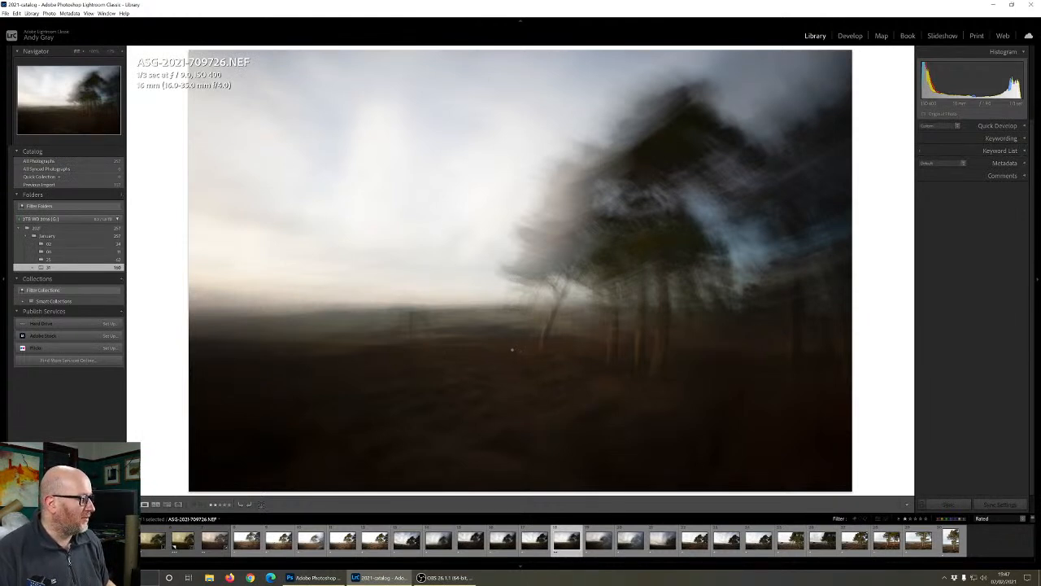
Rate the swirling pine frame ASG-2021-709730.NEF two stars and move on to ASG-2021-709731.NEF
{"action": "key", "text": "Right"}
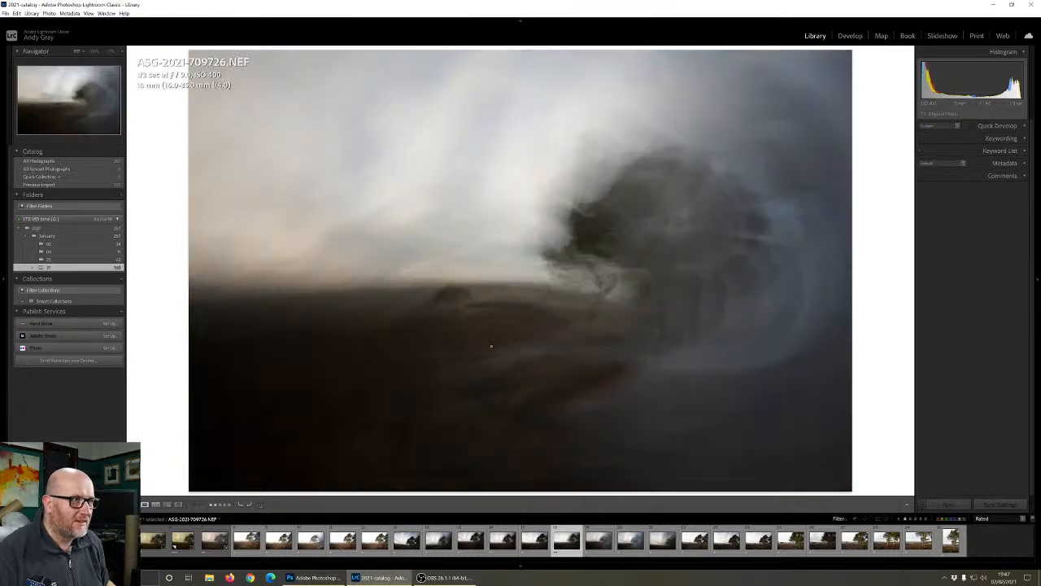
{"action": "key", "text": "Right"}
{"action": "key", "text": "2"}
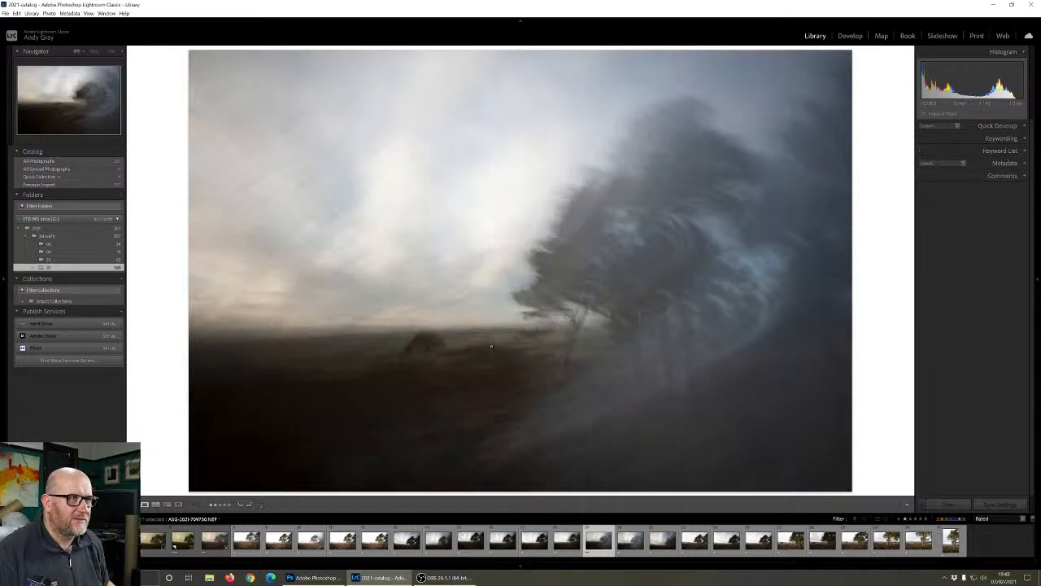
{"action": "key", "text": "Right"}
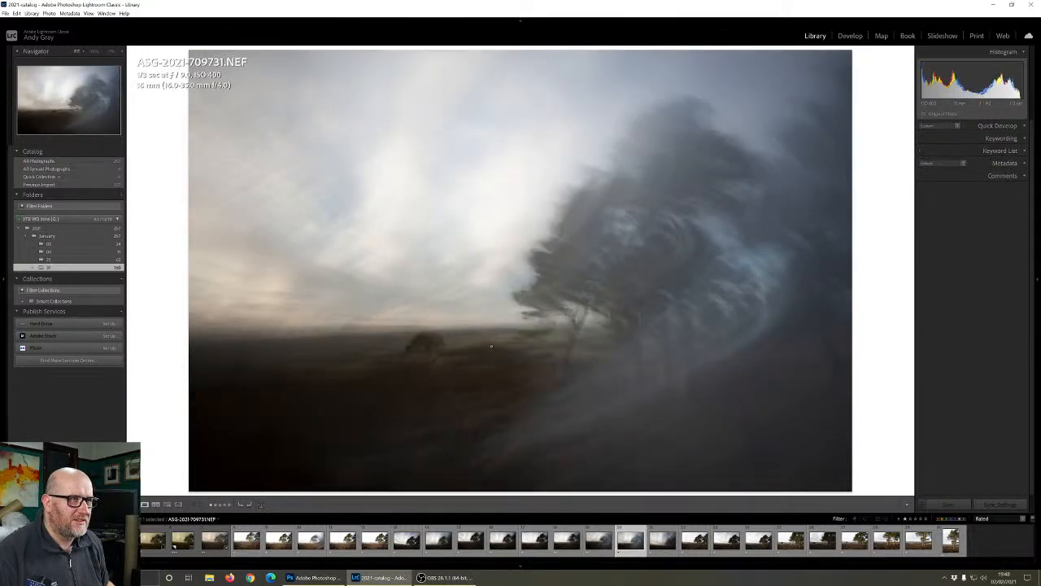
Compare ASG-2021-709731.NEF with the following frame and rate ASG-2021-709731.NEF two stars
{"action": "key", "text": "Right"}
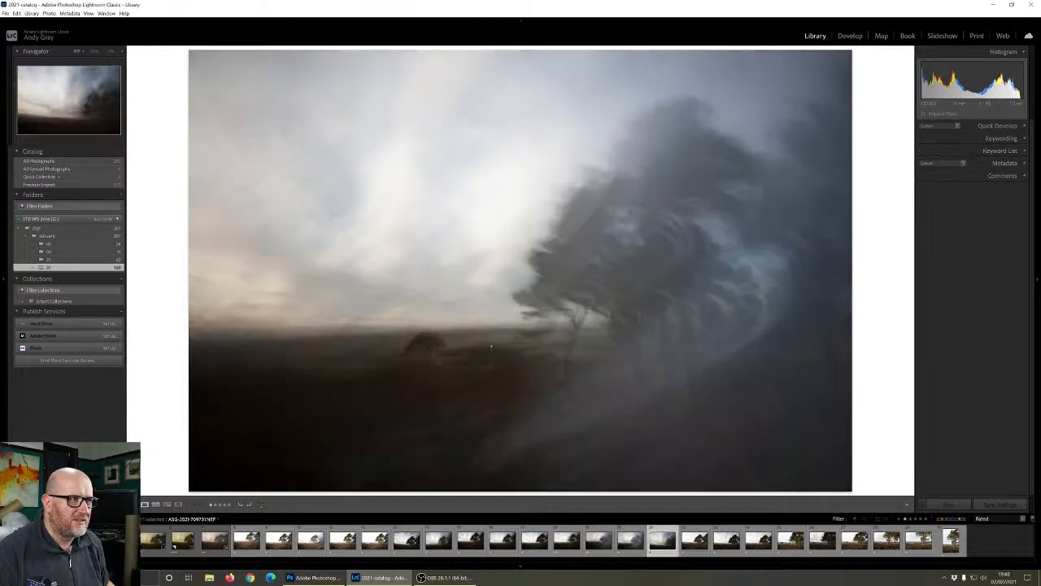
{"action": "key", "text": "Left"}
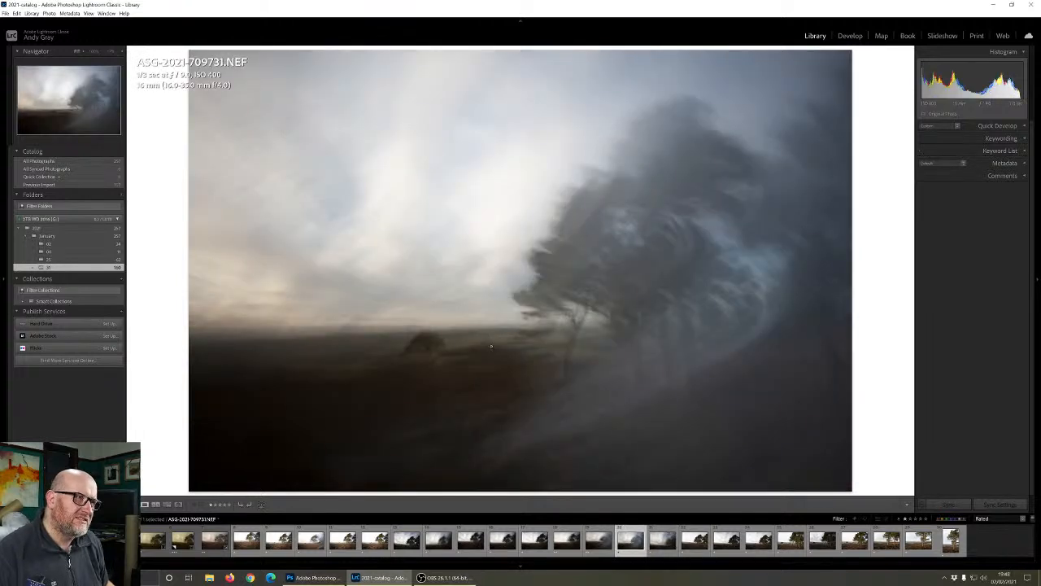
{"action": "key", "text": "2"}
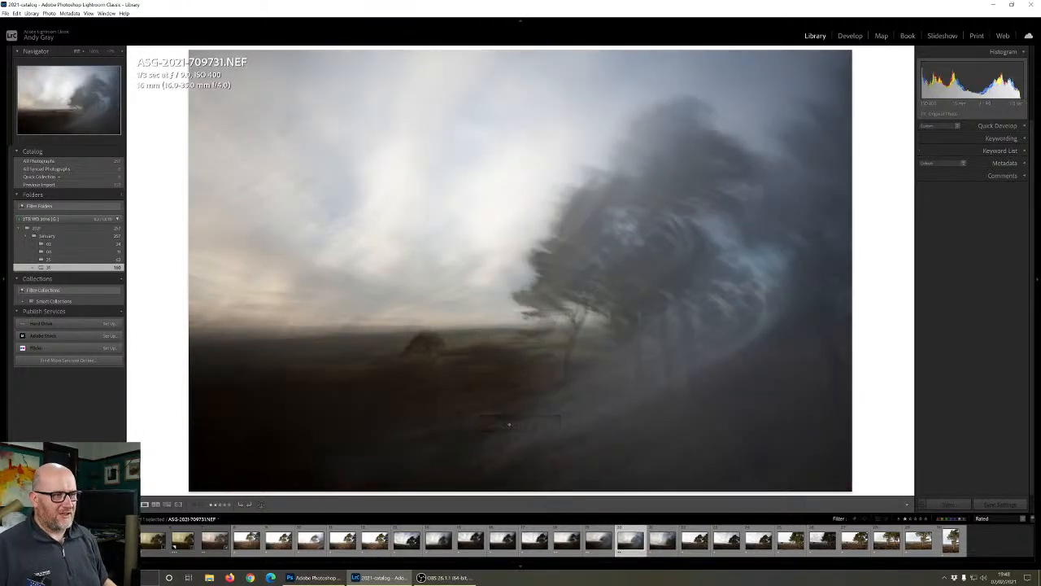
Select the swirling pine frames together with ASG-2021-709670.NEF and enable chromatic aberration removal and lens profile corrections on ASG-2021-709670.NEF
{"action": "left_click", "coordinate": [602, 544], "text": "ctrl"}
{"action": "left_click", "coordinate": [567, 541], "text": "ctrl"}
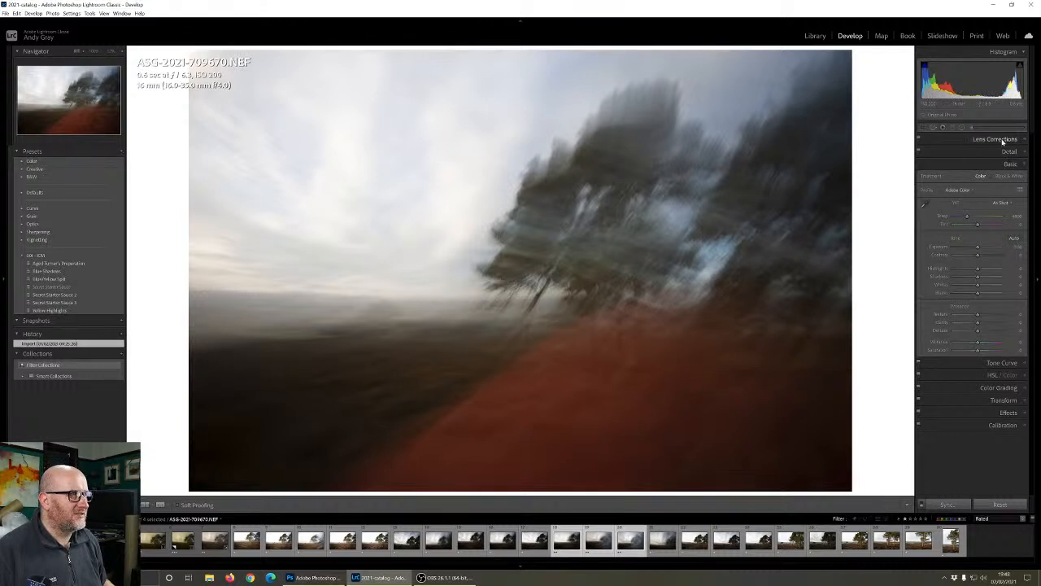
{"action": "left_click", "coordinate": [991, 148]}
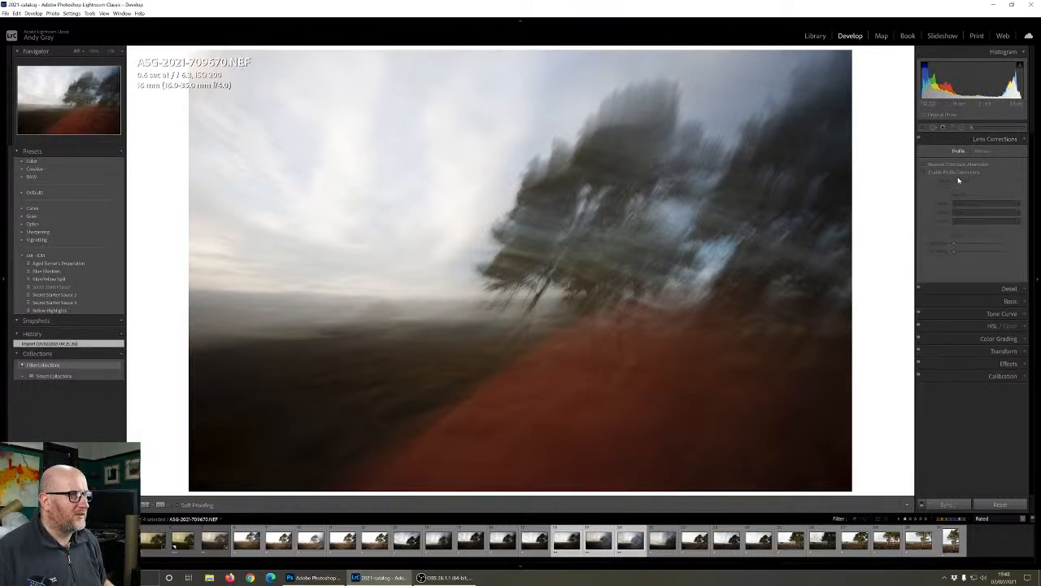
{"action": "left_click", "coordinate": [957, 164]}
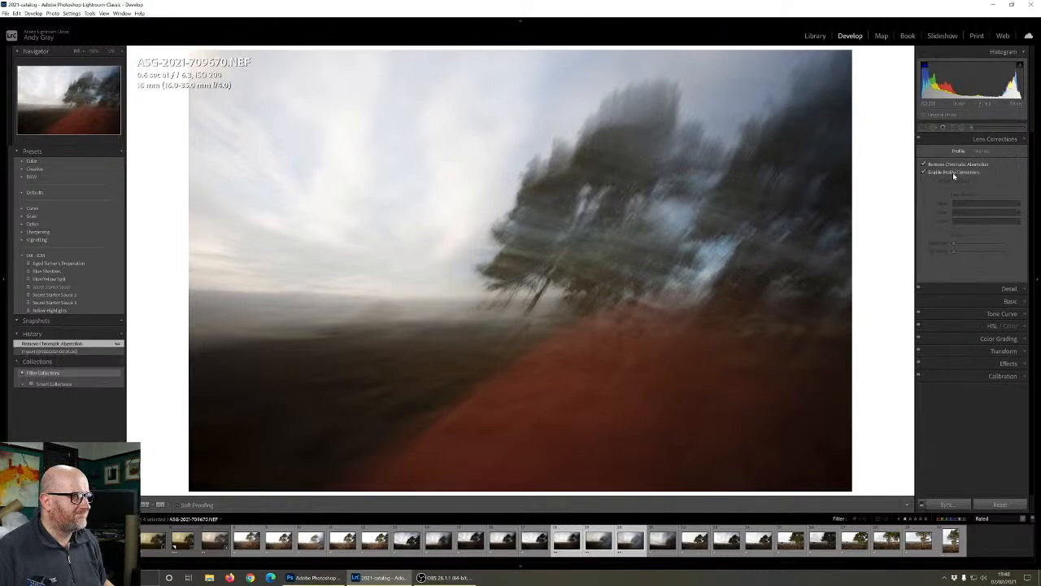
{"action": "left_click", "coordinate": [1006, 144]}
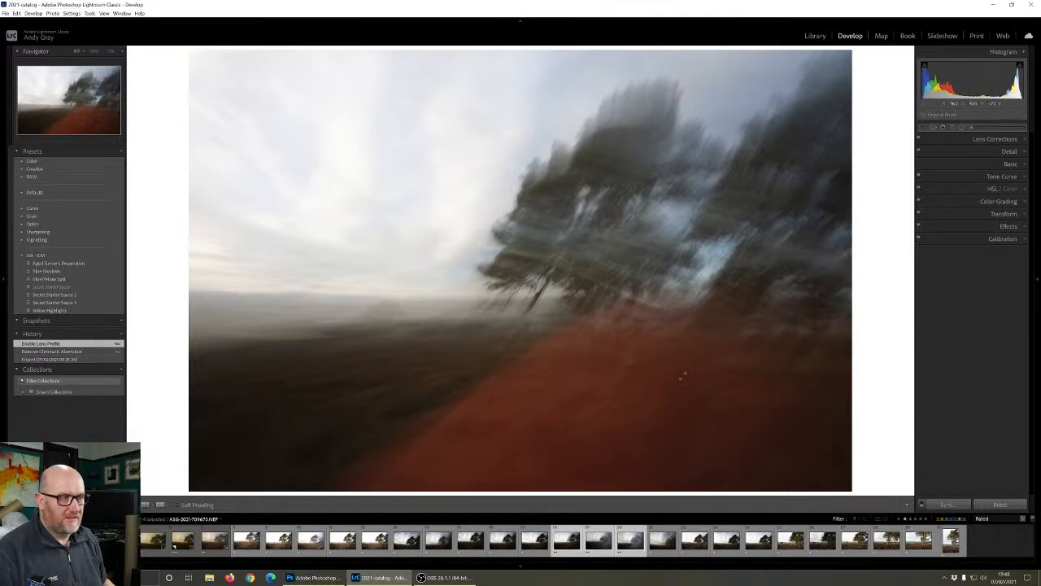
Visualize dust spots on ASG-2021-709670.NEF and heal three of them in the sky with Spot Removal
{"action": "left_click", "coordinate": [935, 127]}
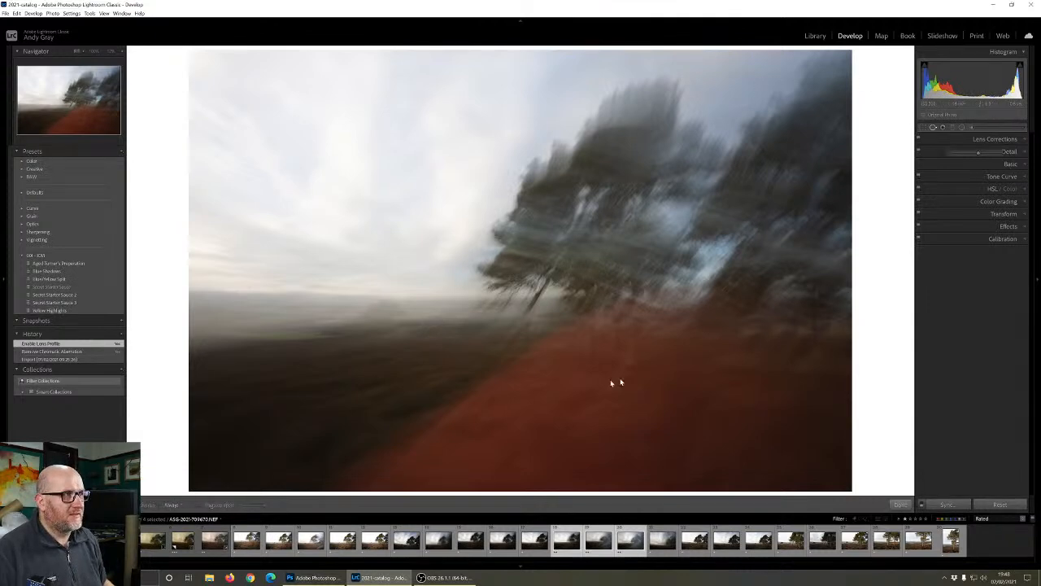
{"action": "key", "text": "a"}
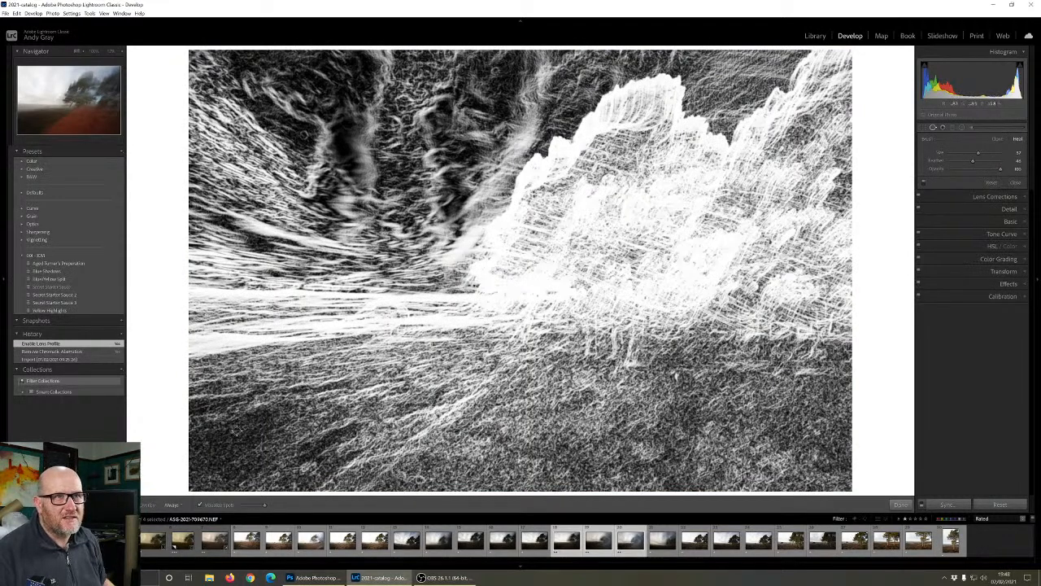
{"action": "scroll", "coordinate": [301, 134], "scroll_direction": "up", "scroll_amount": 3}
{"action": "left_click", "coordinate": [301, 135]}
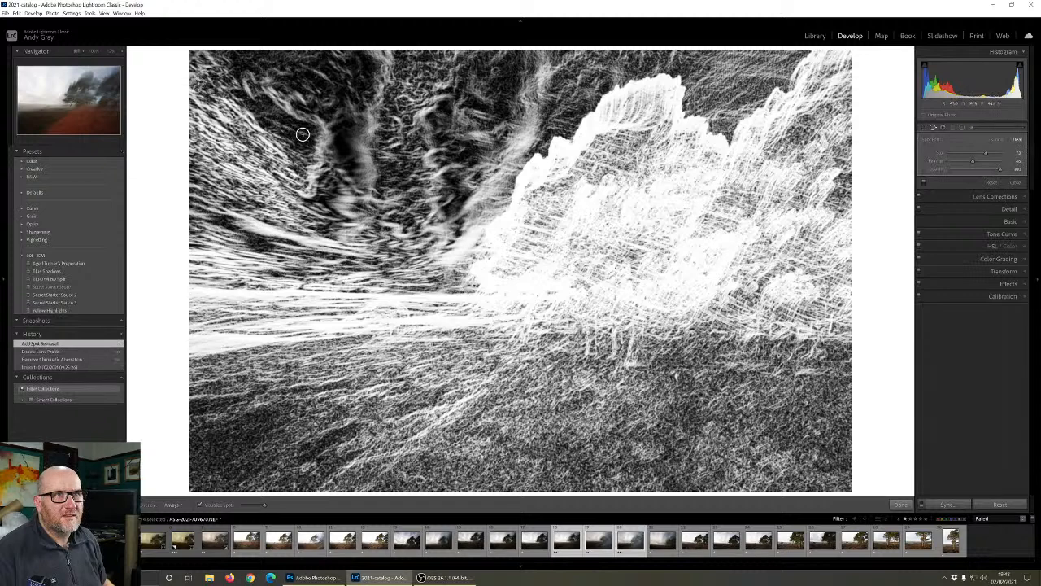
{"action": "left_click", "coordinate": [256, 80]}
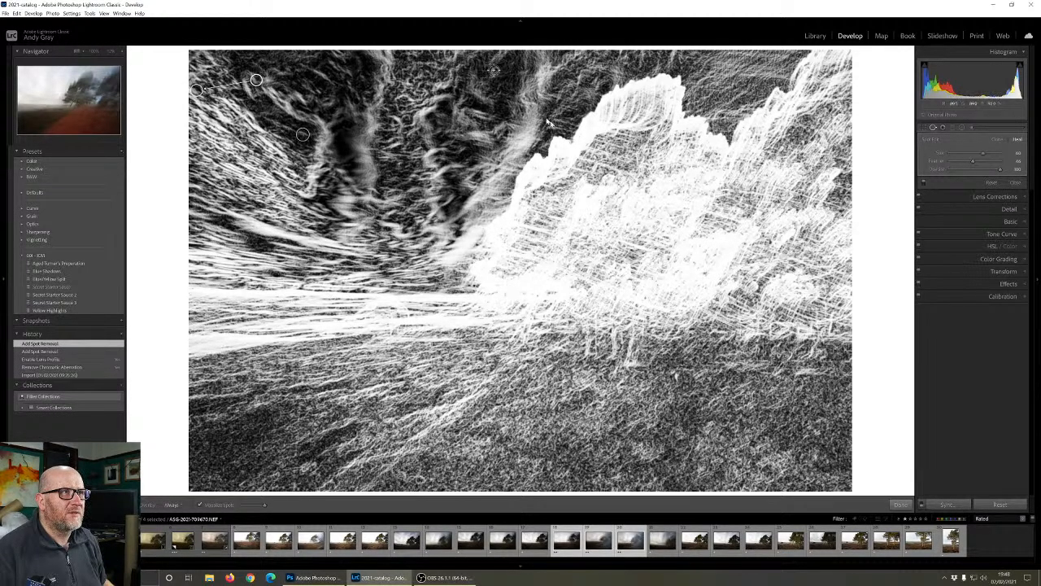
{"action": "left_click", "coordinate": [493, 70]}
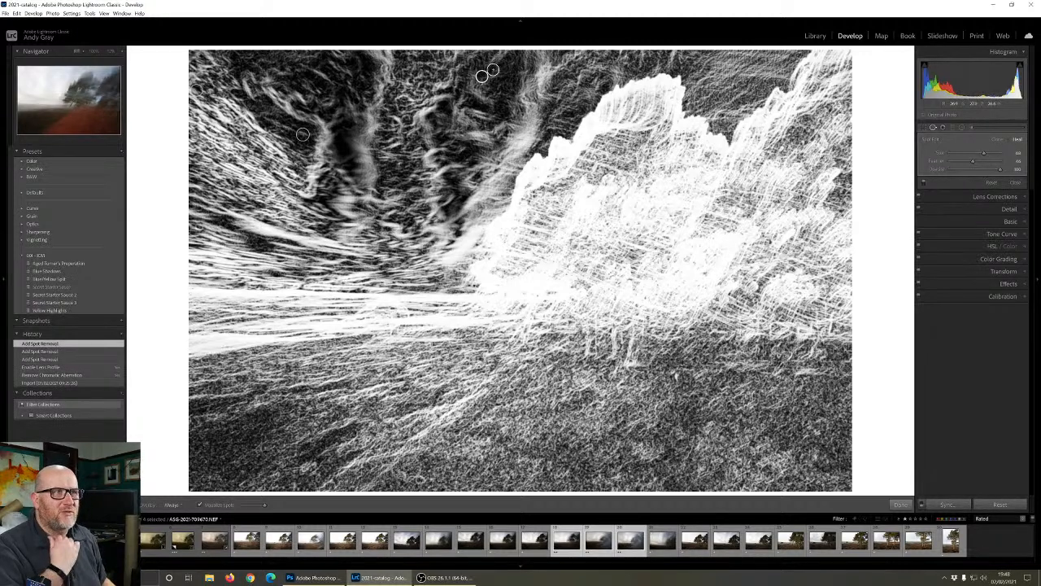
{"action": "left_click", "coordinate": [901, 504]}
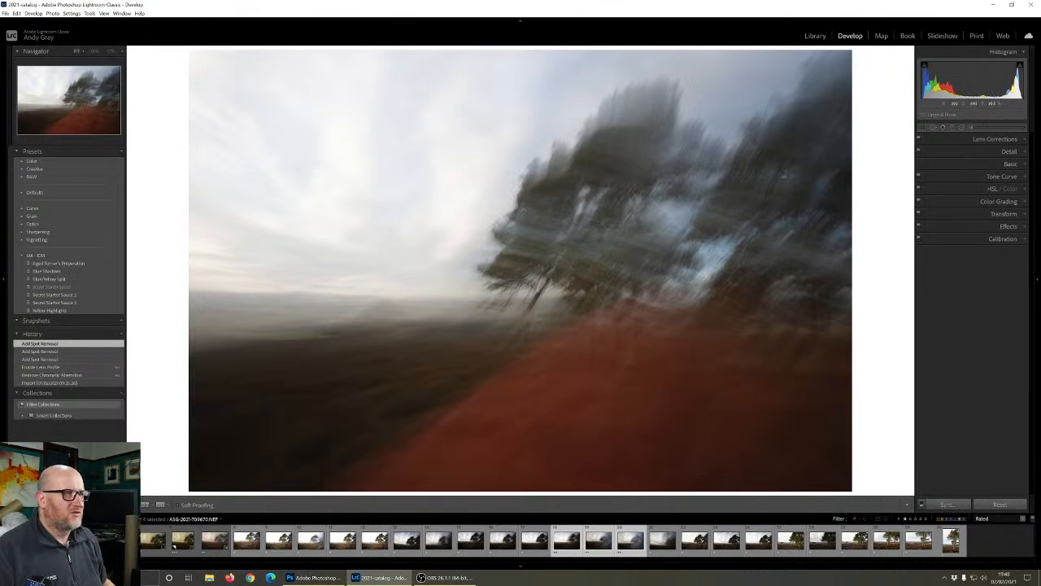
Apply moderate luminance noise reduction to ASG-2021-709670.NEF and increase it slightly after checking the image
{"action": "left_click", "coordinate": [1009, 152]}
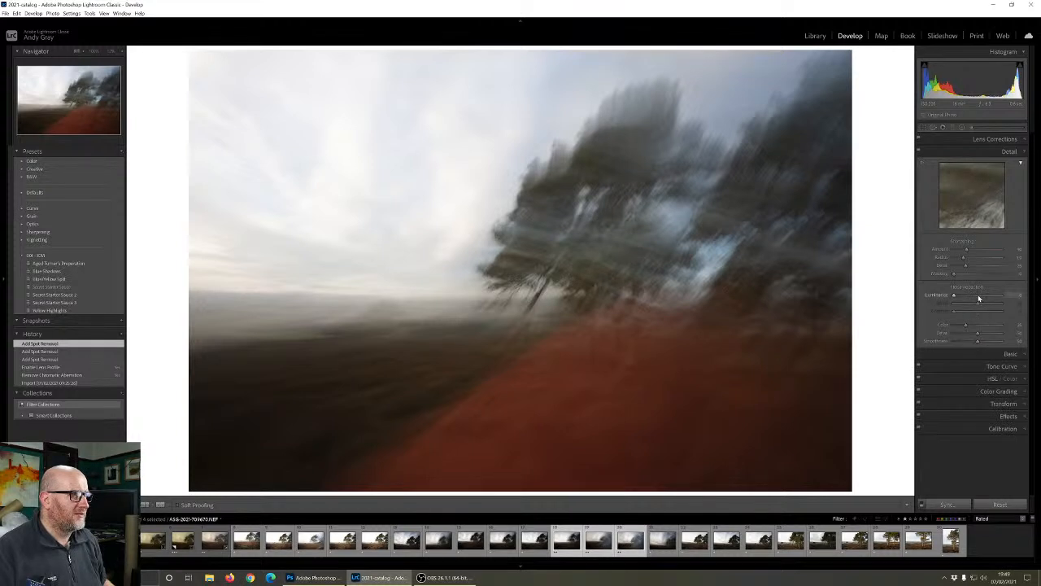
{"action": "left_click", "coordinate": [979, 299]}
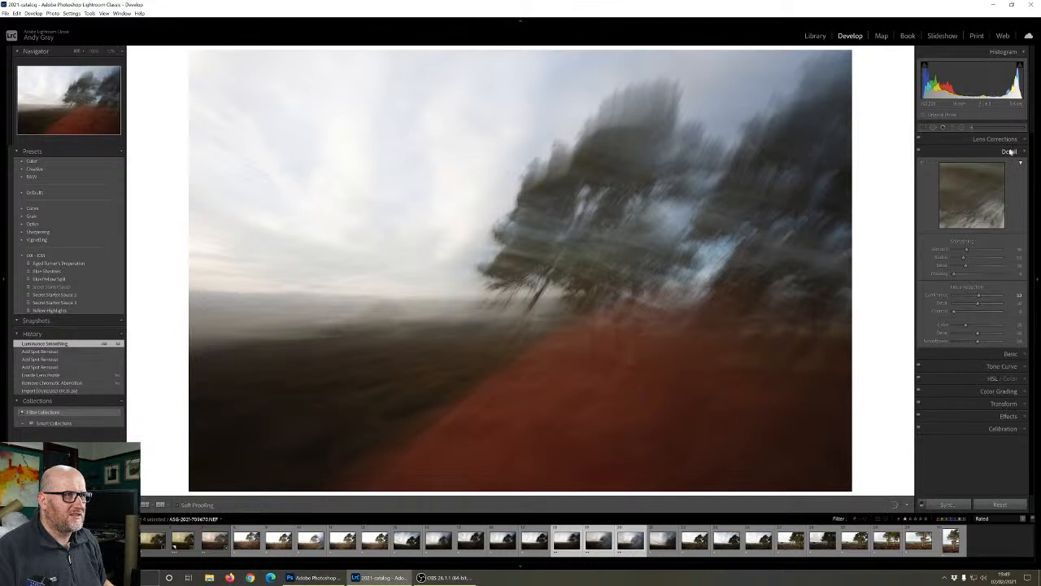
{"action": "key", "text": "i"}
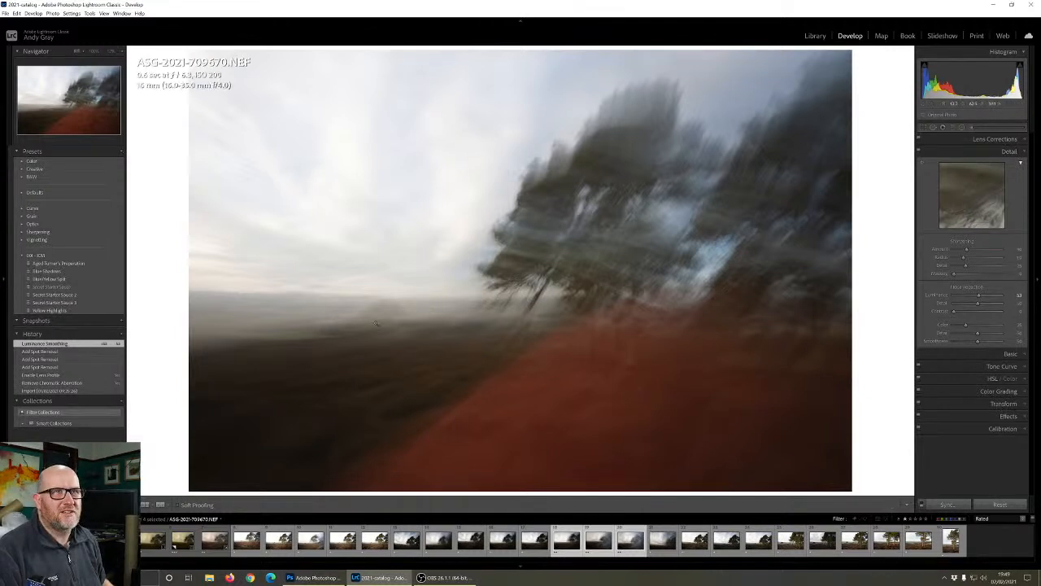
{"action": "key", "text": "i"}
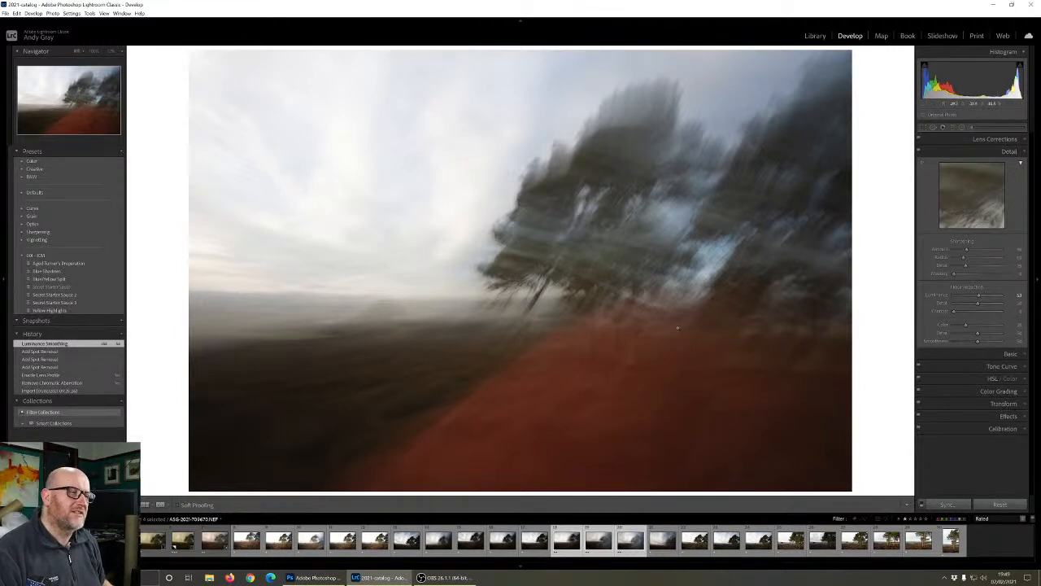
{"action": "left_click", "coordinate": [983, 299]}
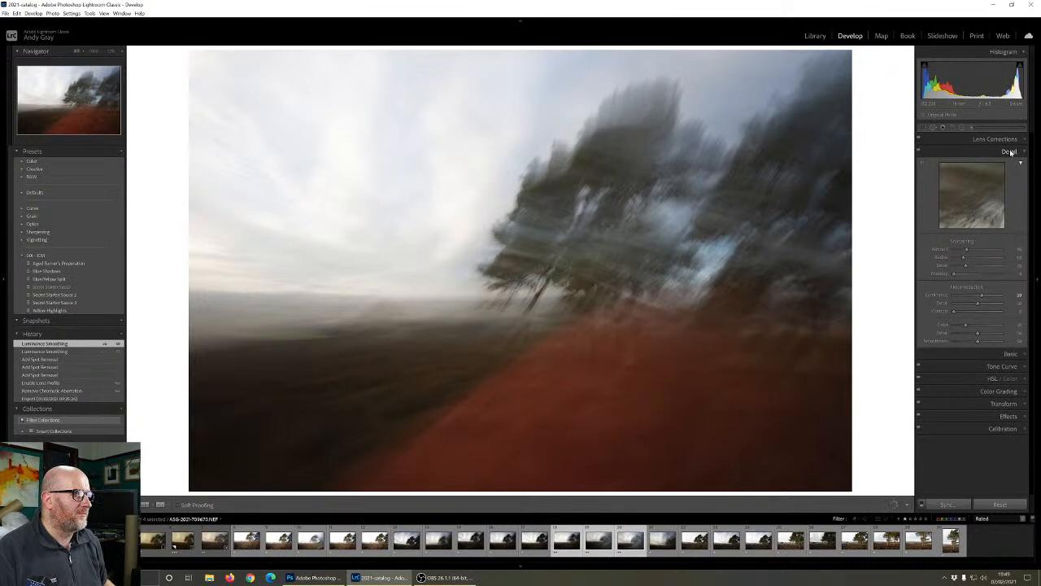
Raise the sharpening amount slightly and add a little edge masking to the sharpening
{"action": "left_click", "coordinate": [970, 250]}
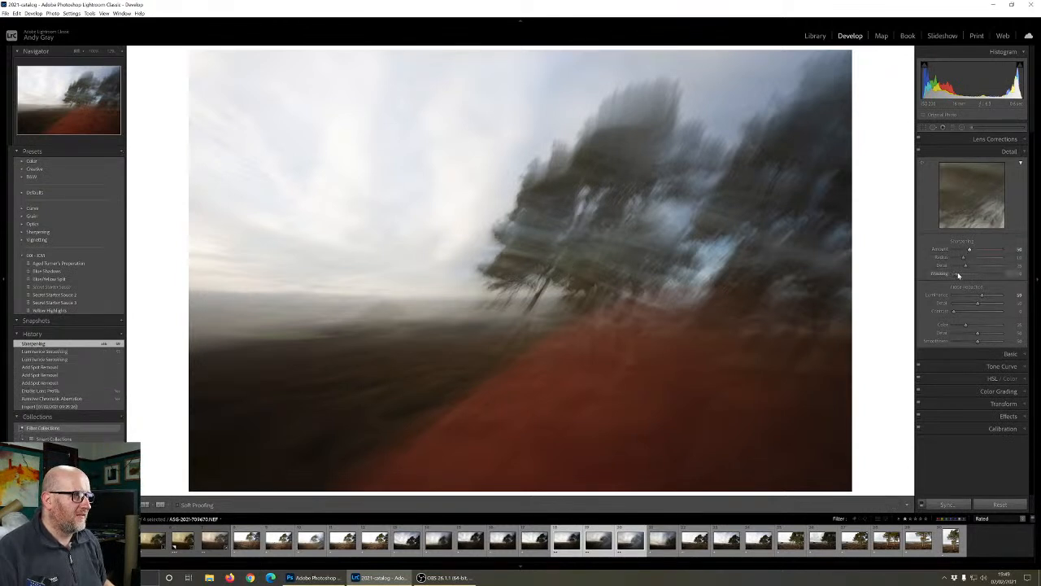
{"action": "left_click", "coordinate": [960, 276]}
{"action": "left_click", "coordinate": [1007, 152]}
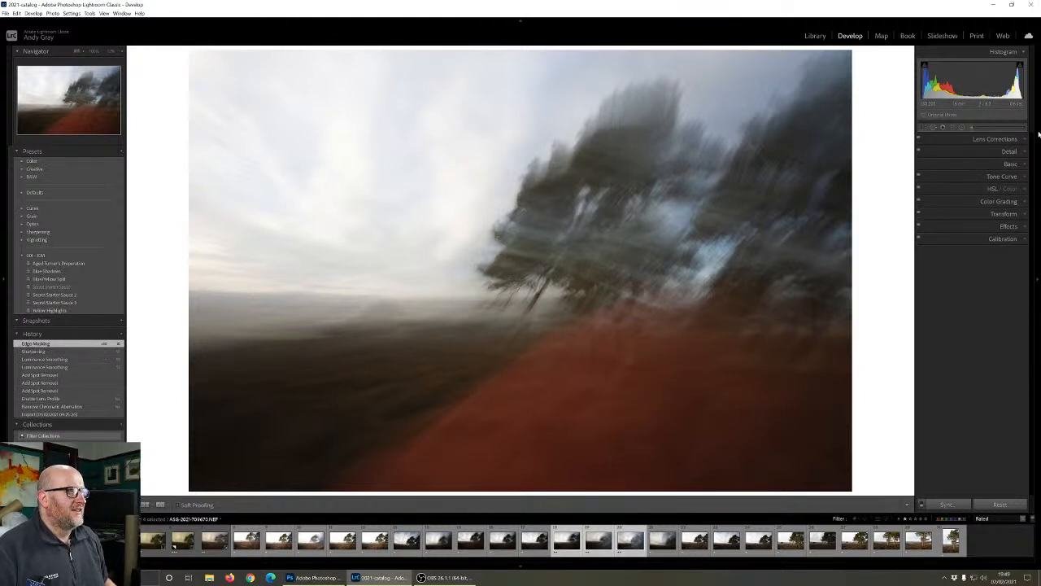
Set the white balance of ASG-2021-709670.NEF to Auto
{"action": "left_click", "coordinate": [1008, 165]}
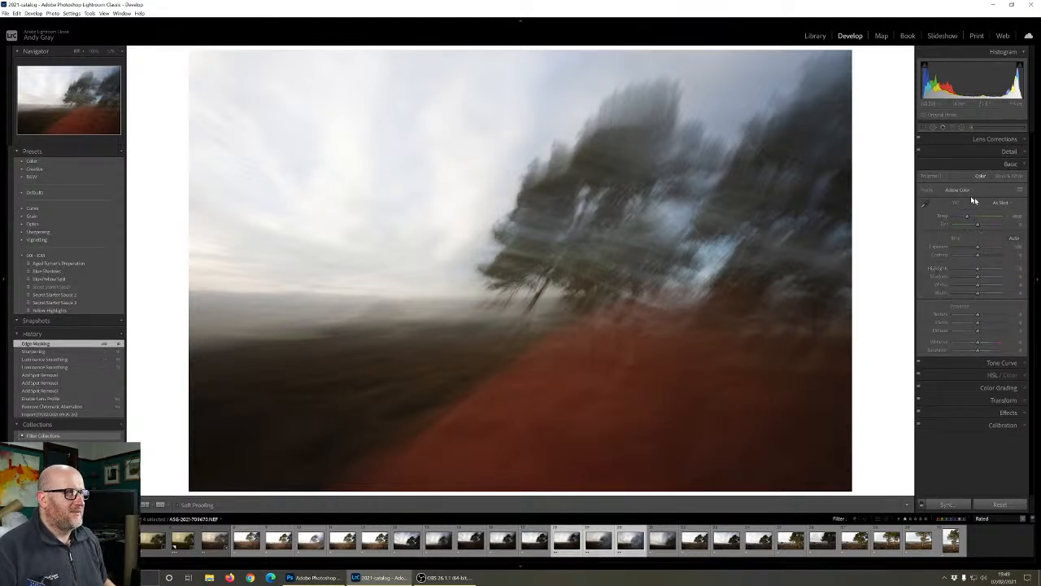
{"action": "left_click", "coordinate": [1001, 203]}
{"action": "left_click", "coordinate": [988, 222]}
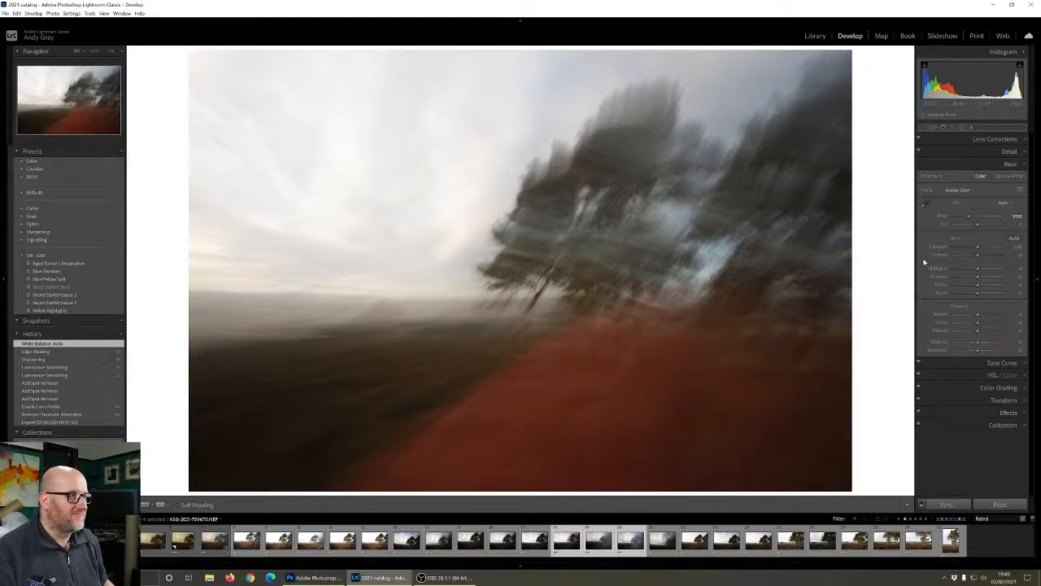
Fine-tune the basic tone with slightly lower contrast and whites, lifted shadows and a touch of clarity, checking the trees up close
{"action": "mouse_move", "coordinate": [976, 255]}
{"action": "left_mouse_down"}
{"action": "mouse_move", "coordinate": [988, 264]}
{"action": "mouse_move", "coordinate": [969, 263]}
{"action": "mouse_move", "coordinate": [977, 267]}
{"action": "left_mouse_up"}
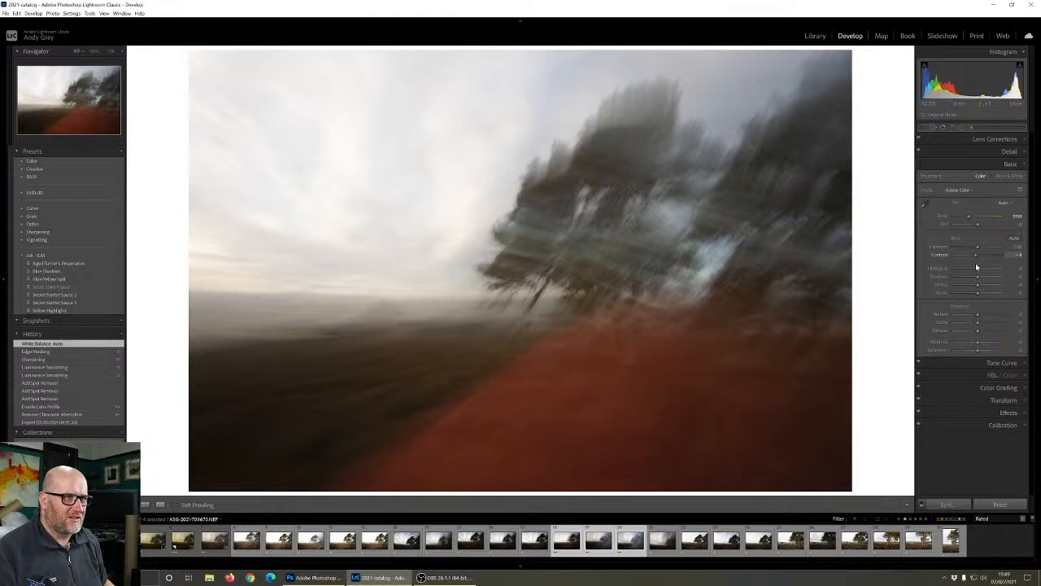
{"action": "mouse_move", "coordinate": [978, 276]}
{"action": "left_mouse_down"}
{"action": "mouse_move", "coordinate": [991, 281]}
{"action": "mouse_move", "coordinate": [964, 289]}
{"action": "mouse_move", "coordinate": [974, 290]}
{"action": "left_mouse_up"}
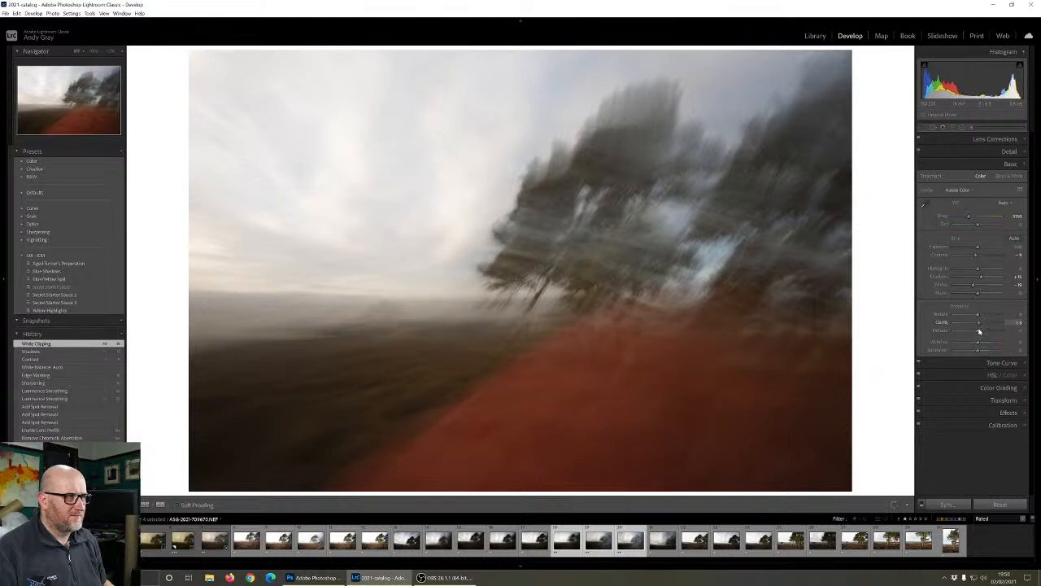
{"action": "left_click_drag", "start_coordinate": [980, 331], "coordinate": [979, 325]}
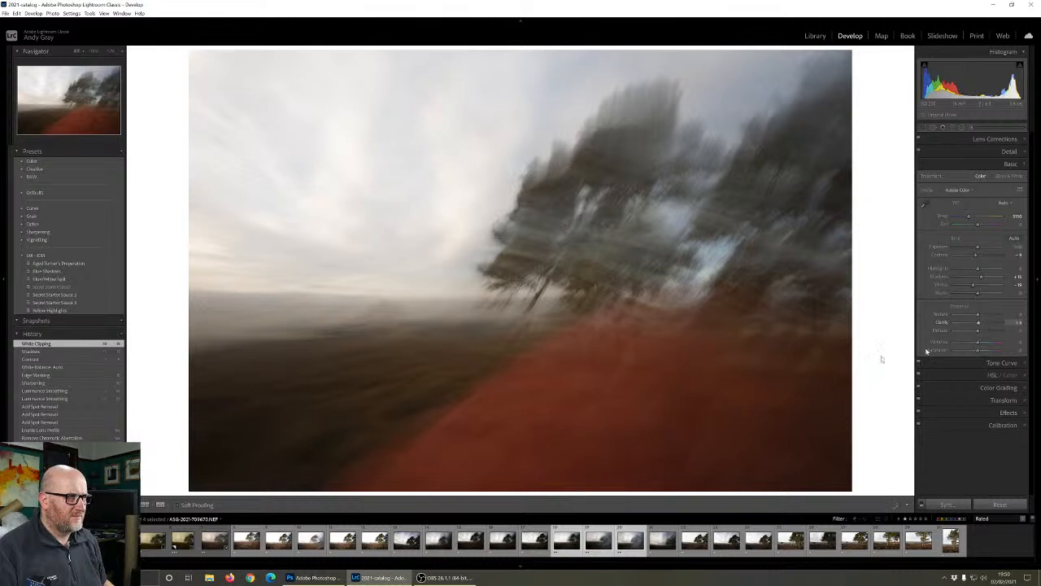
{"action": "left_click", "coordinate": [550, 341]}
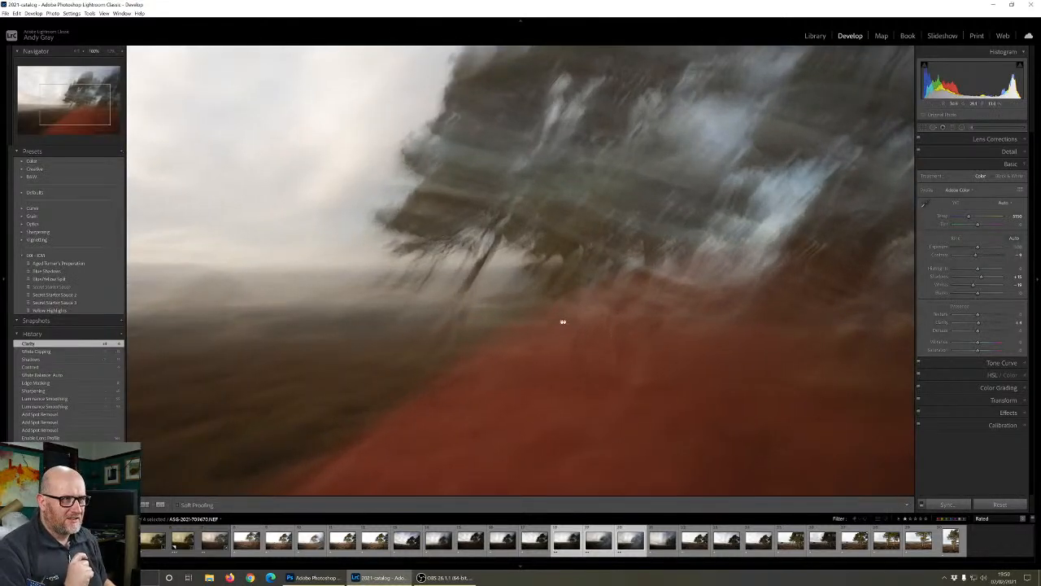
{"action": "left_click", "coordinate": [500, 325]}
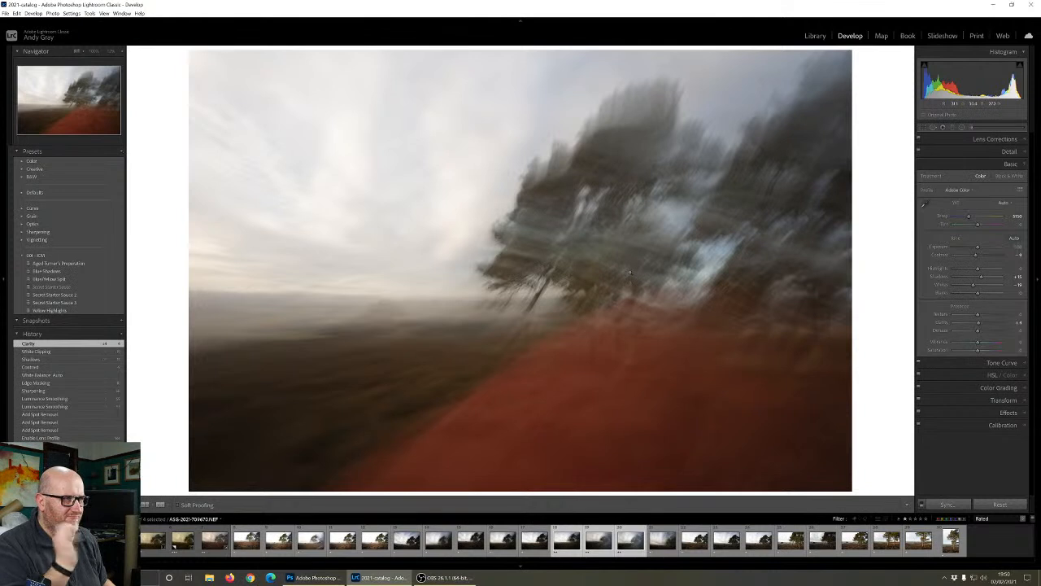
Strengthen the vignetting correction of the lens profile to brighten the image corners
{"action": "left_click", "coordinate": [982, 140]}
{"action": "left_click_drag", "start_coordinate": [978, 252], "coordinate": [998, 252]}
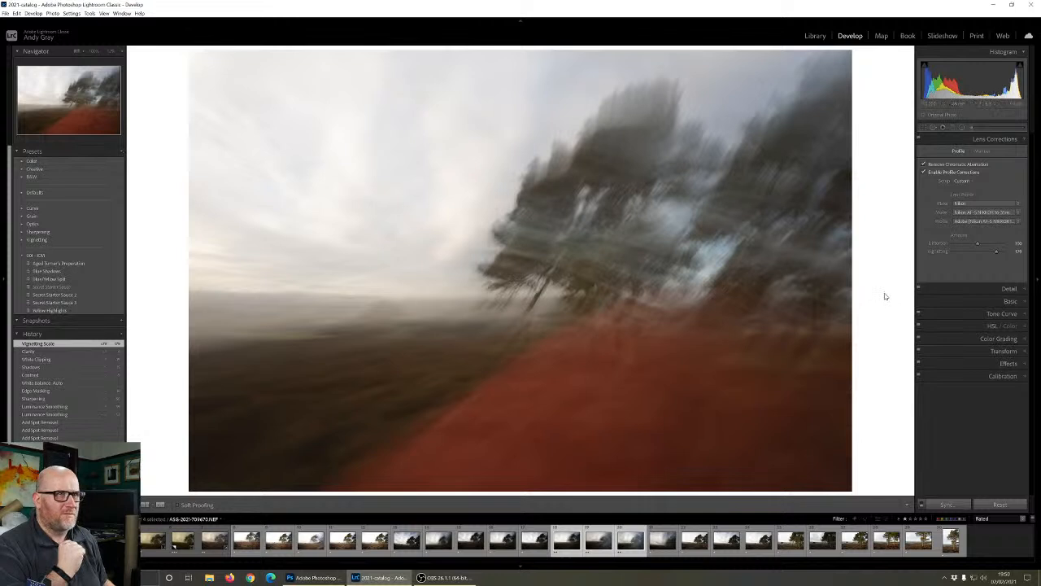
{"action": "left_click", "coordinate": [995, 140]}
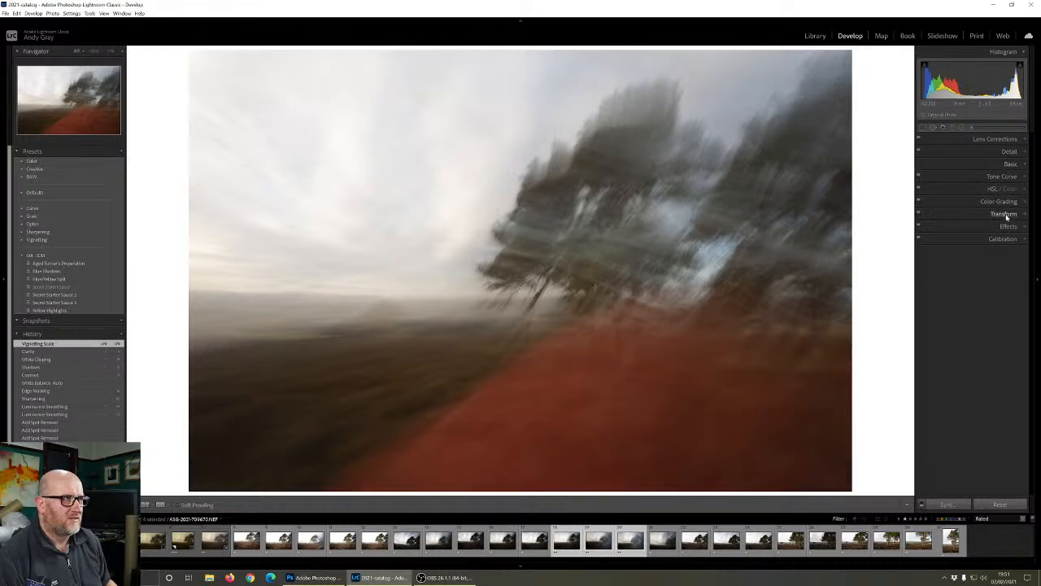
Set the white balance to Daylight and raise the overall saturation very slightly
{"action": "left_click", "coordinate": [1009, 166]}
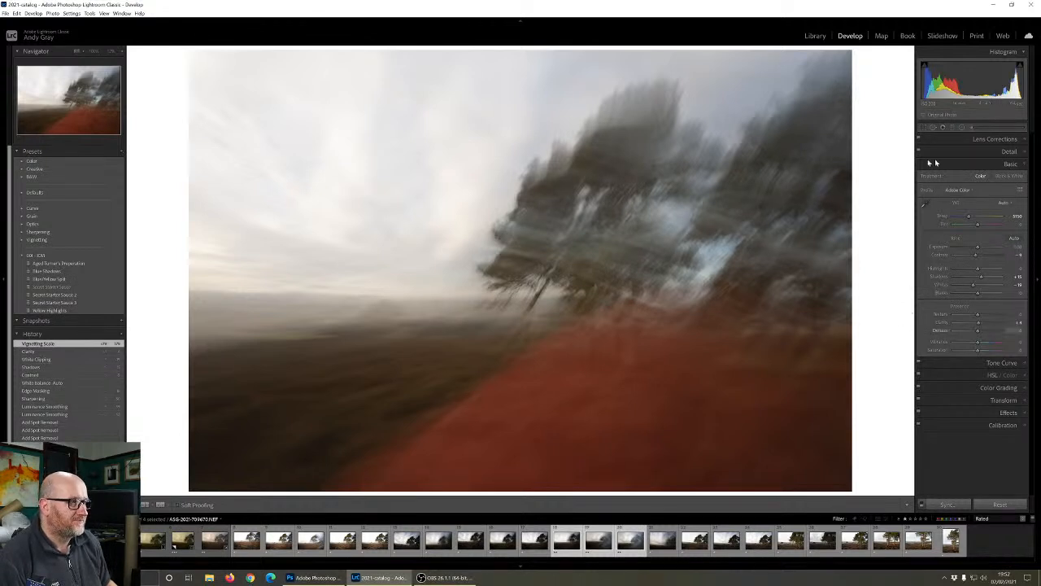
{"action": "left_click", "coordinate": [1004, 207]}
{"action": "left_click", "coordinate": [996, 229]}
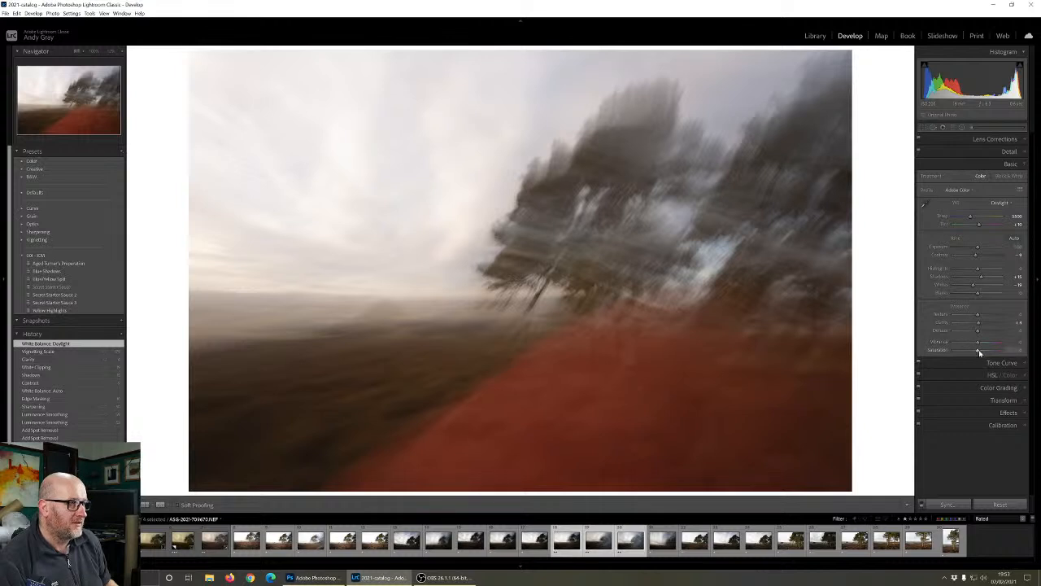
{"action": "left_click_drag", "start_coordinate": [979, 352], "coordinate": [981, 356]}
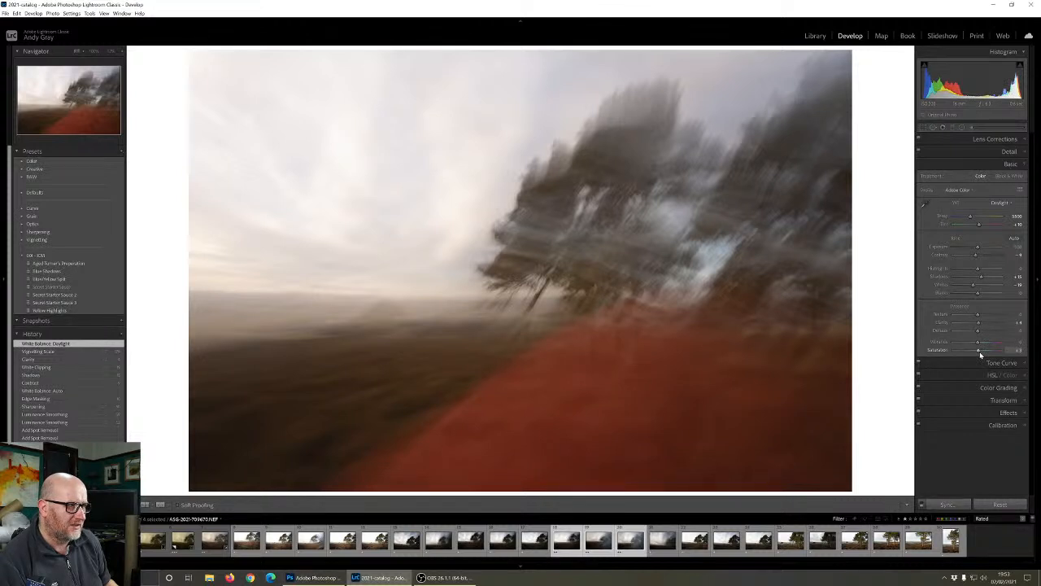
{"action": "left_click_drag", "start_coordinate": [979, 353], "coordinate": [978, 353]}
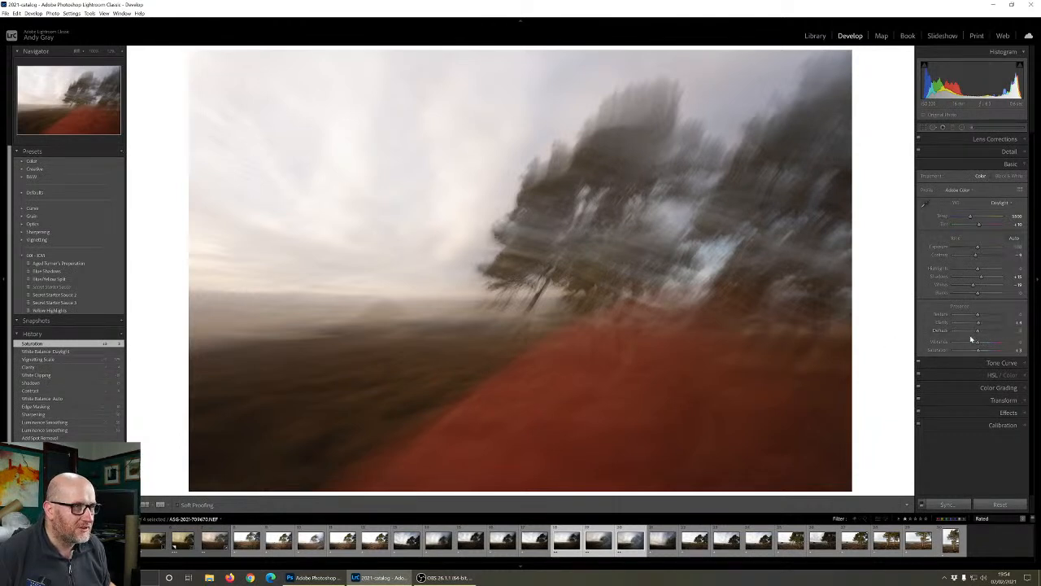
{"action": "mouse_move", "coordinate": [978, 332]}
{"action": "left_mouse_down"}
{"action": "mouse_move", "coordinate": [969, 333]}
{"action": "mouse_move", "coordinate": [991, 335]}
{"action": "mouse_move", "coordinate": [979, 337]}
{"action": "left_mouse_up"}
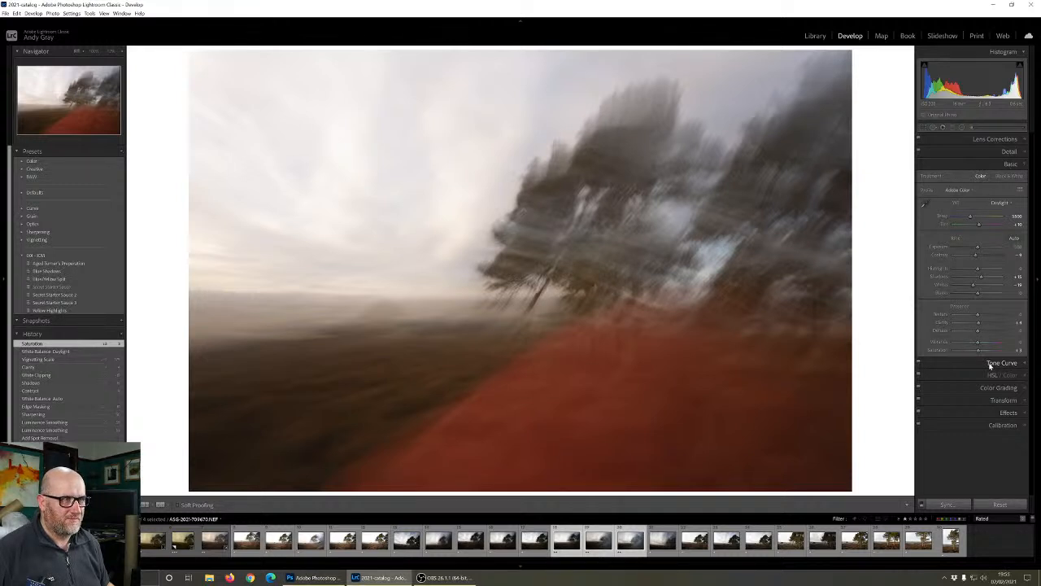
Synchronize all develop settings to the other selected frames and open the four photos as layers in Photoshop
{"action": "left_click", "coordinate": [948, 504]}
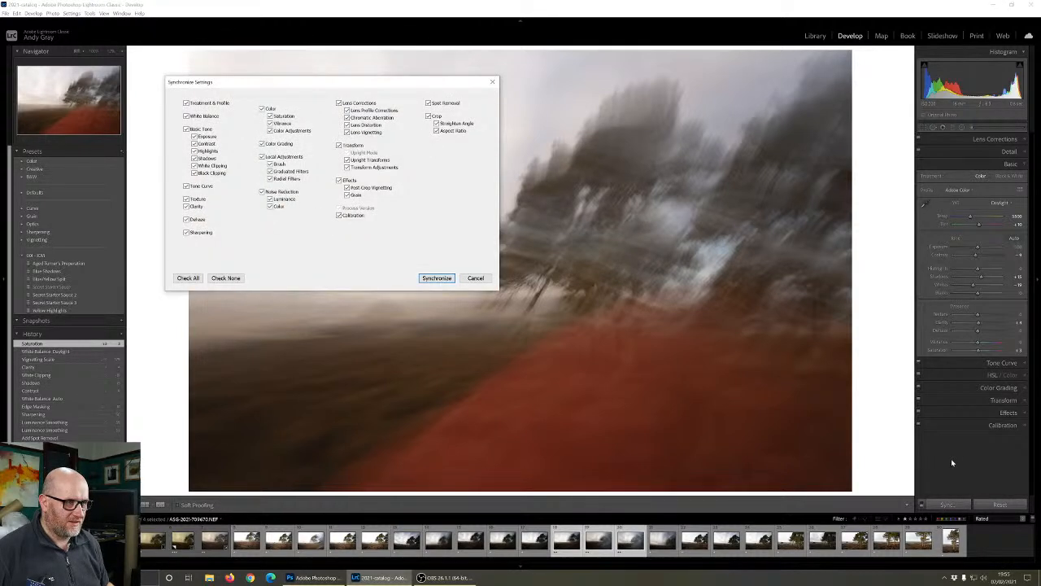
{"action": "left_click", "coordinate": [437, 277]}
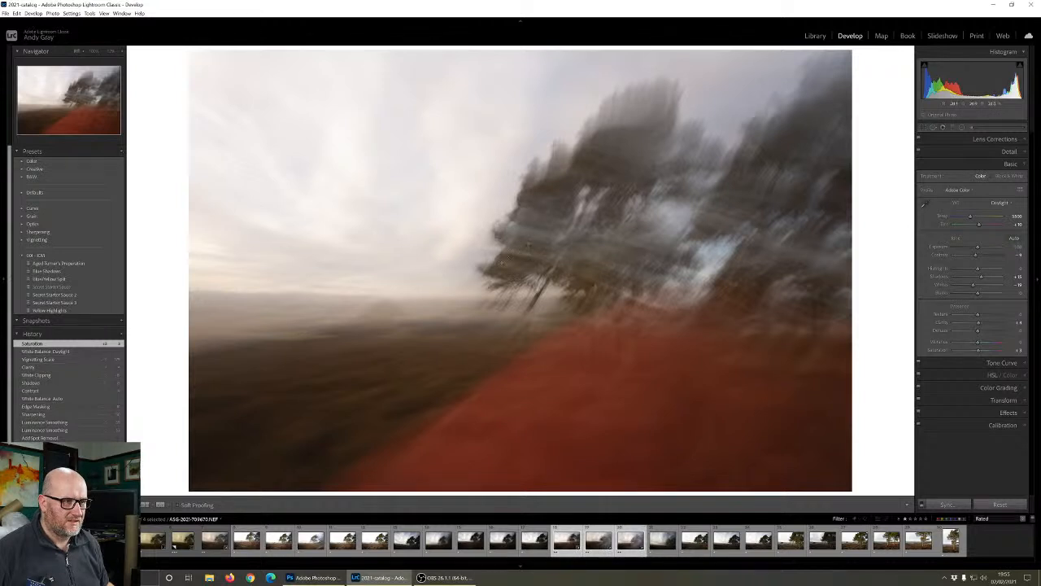
{"action": "right_click", "coordinate": [542, 264]}
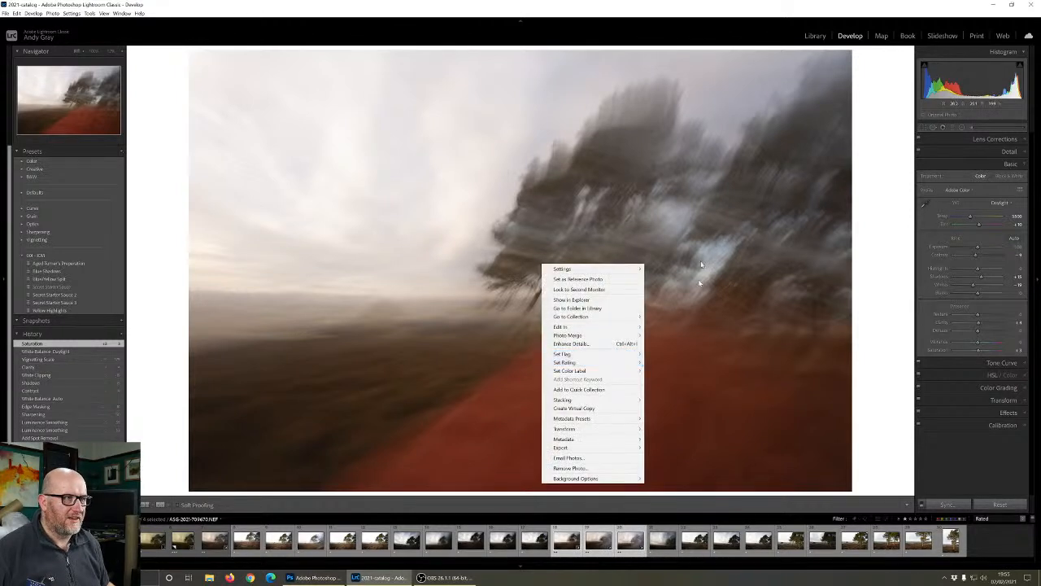
{"action": "mouse_move", "coordinate": [566, 327]}
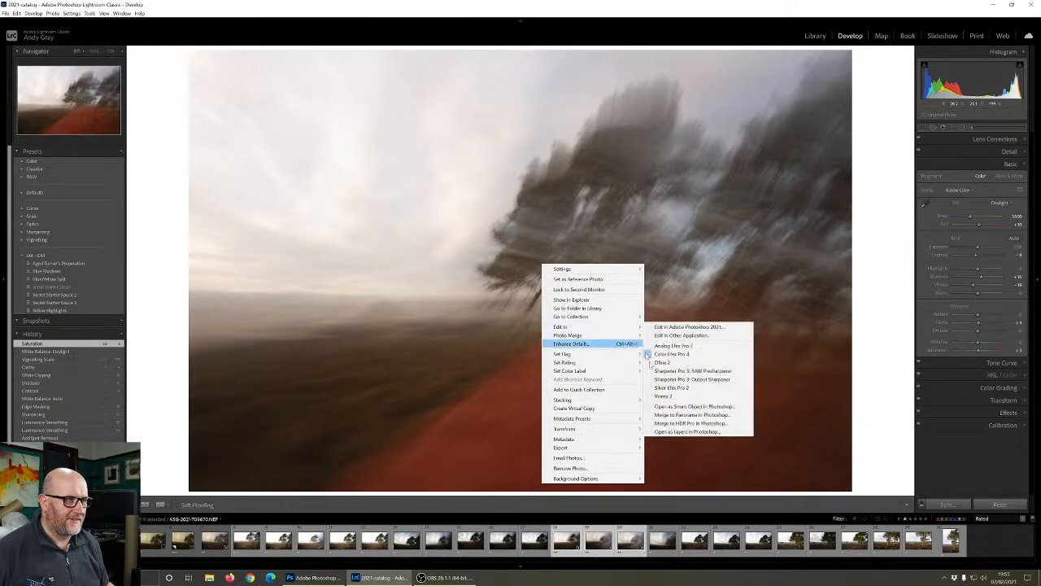
{"action": "left_click", "coordinate": [686, 431]}
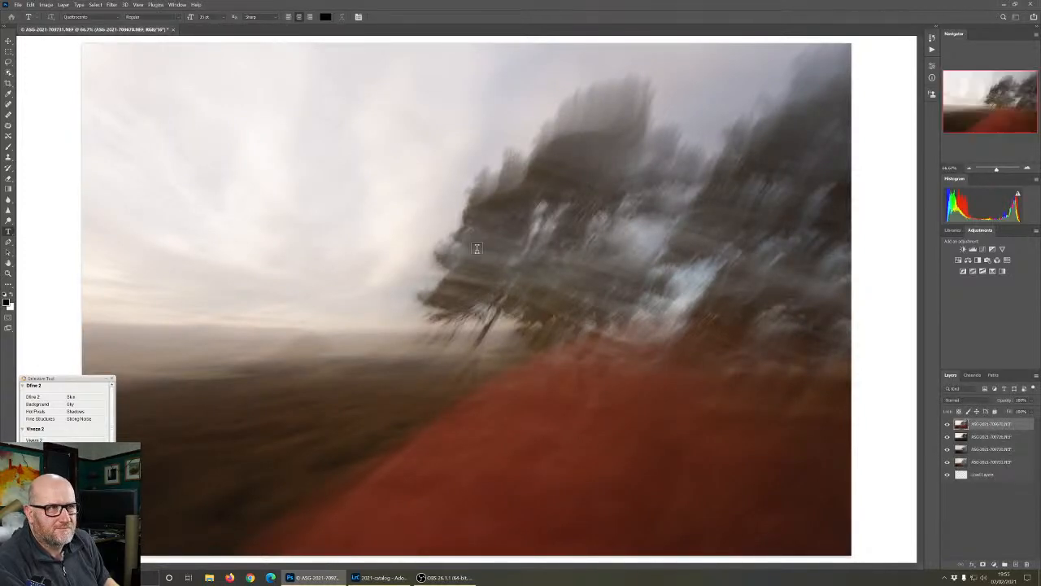
Select all four photo layers and set their blend mode to Exclusion
{"action": "key", "text": "v"}
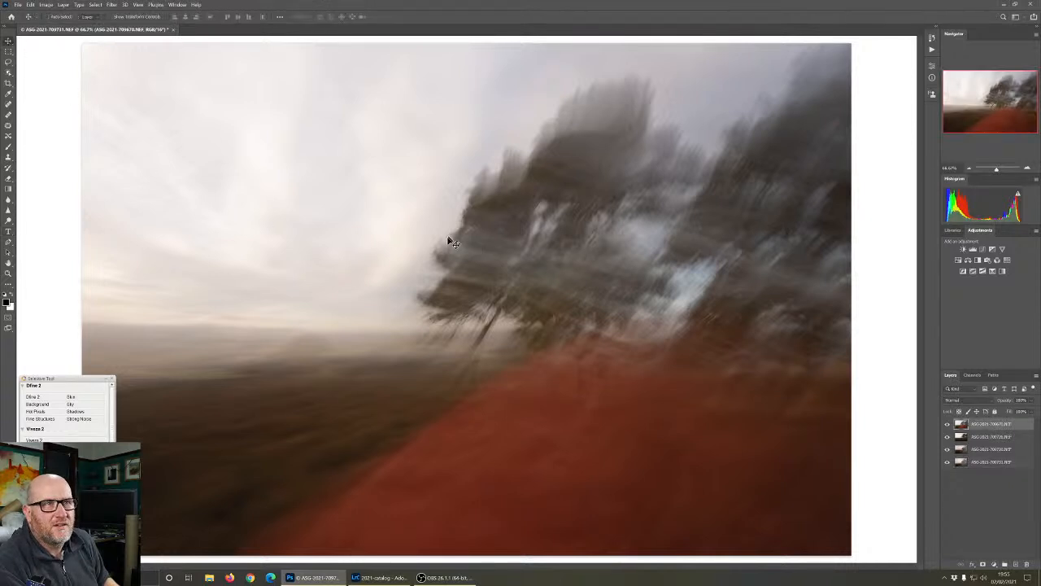
{"action": "left_click", "coordinate": [979, 464], "text": "shift"}
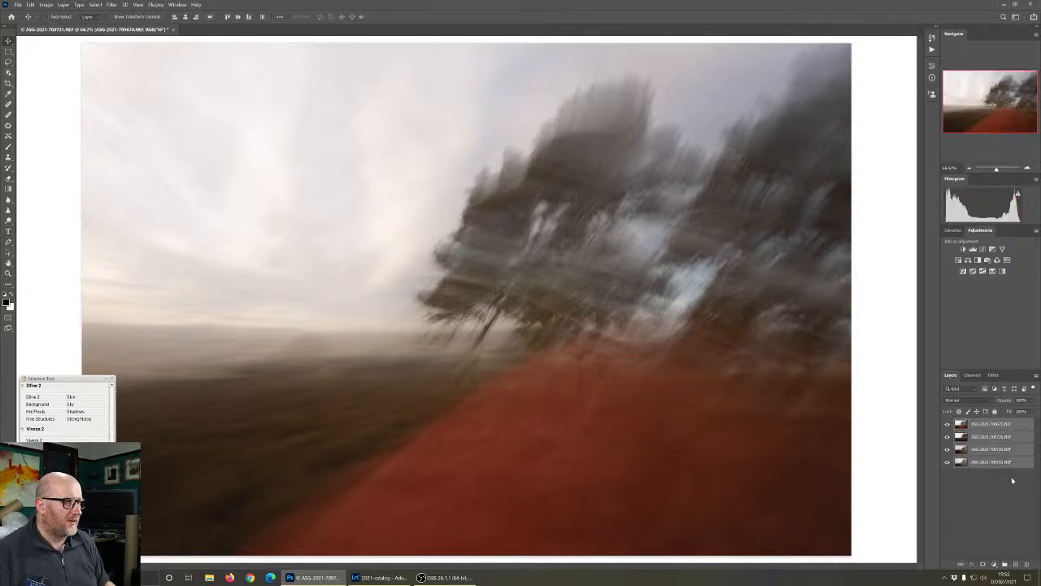
{"action": "left_click", "coordinate": [958, 400]}
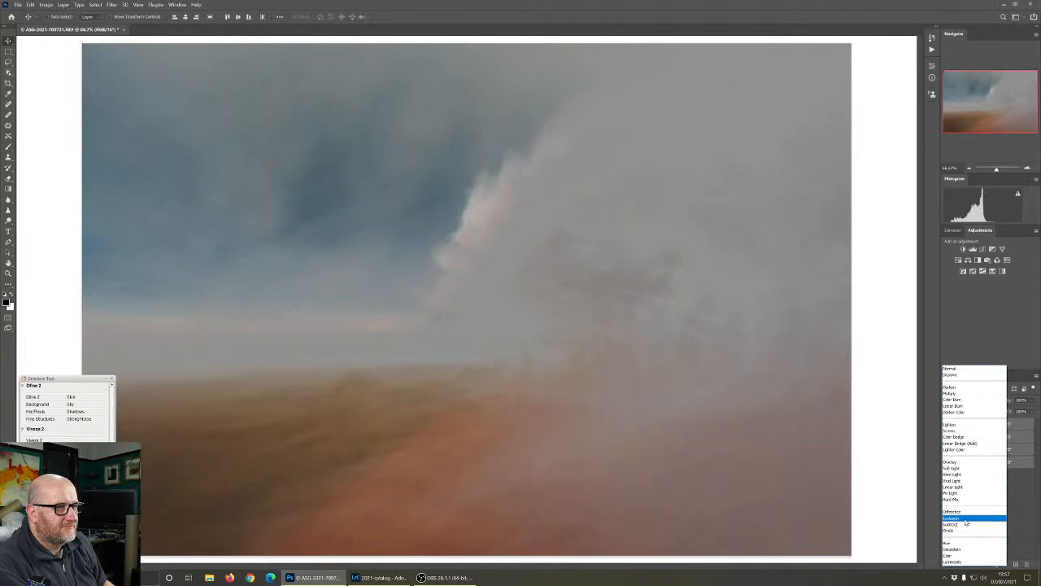
{"action": "left_click", "coordinate": [965, 518]}
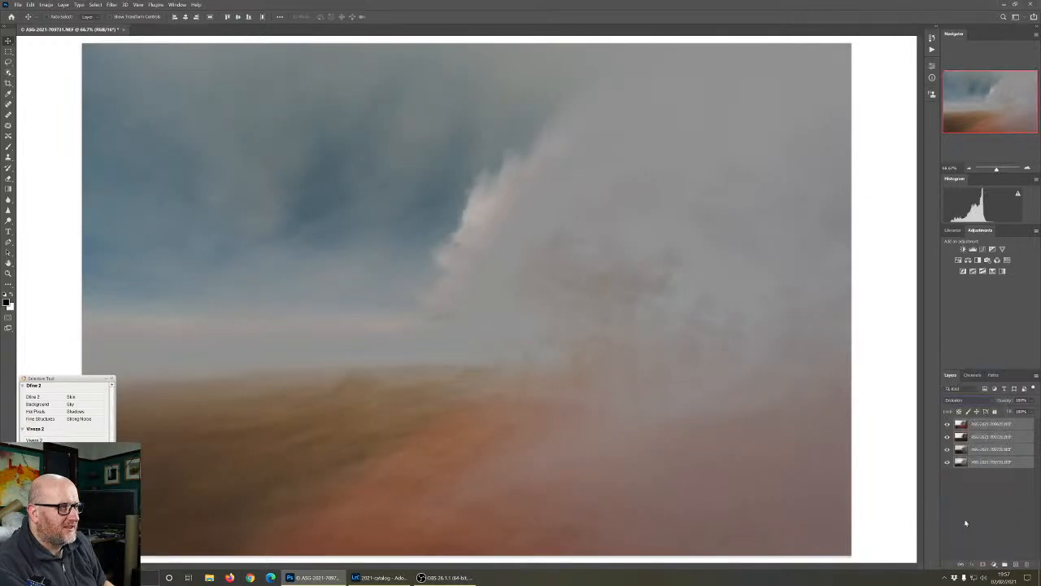
Examine how each photo layer contributes to the Exclusion blend by toggling the layers' visibility one by one and in pairs
{"action": "left_click", "coordinate": [948, 425]}
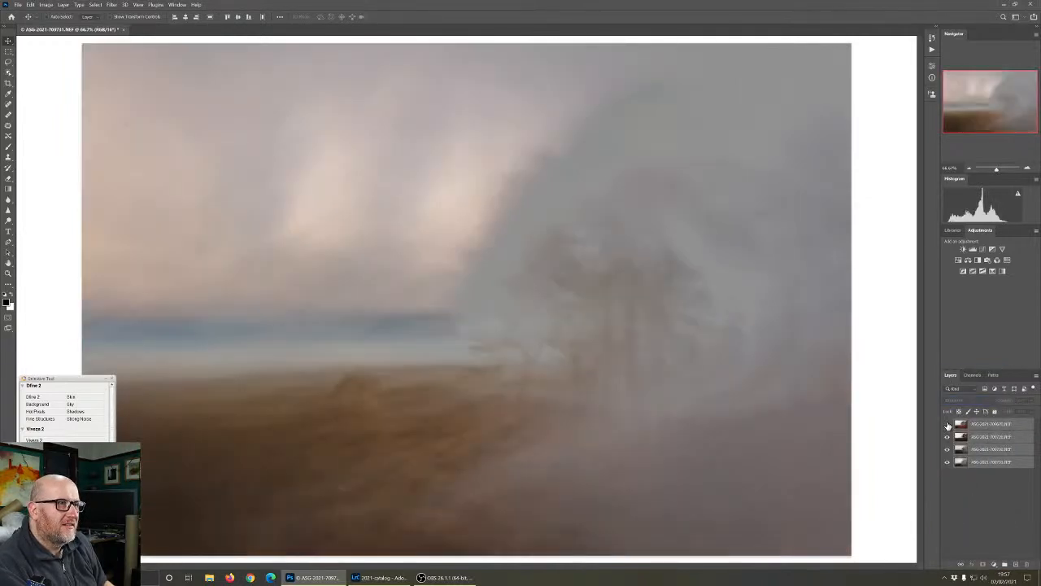
{"action": "left_click", "coordinate": [947, 425]}
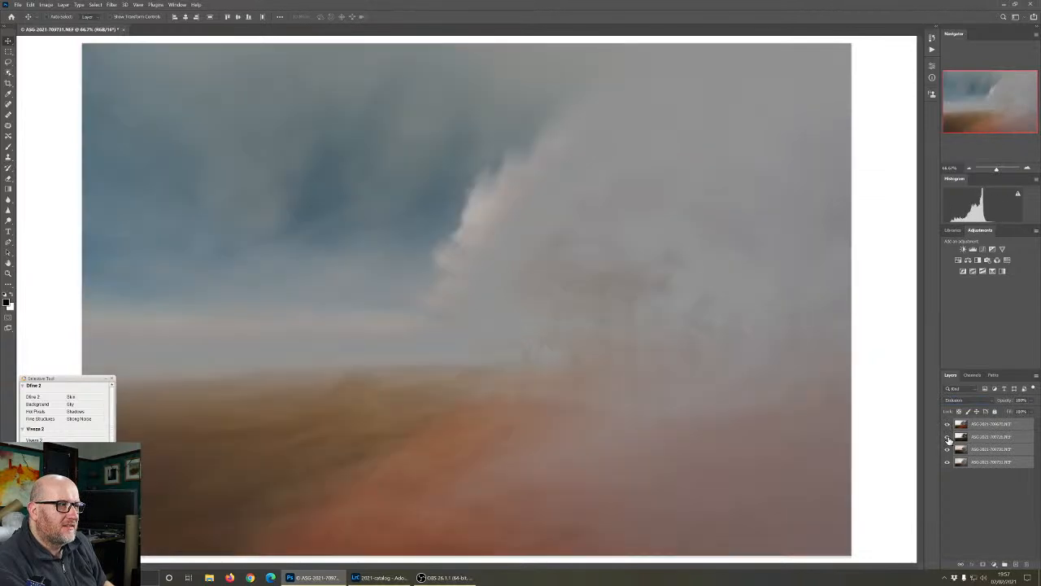
{"action": "left_click", "coordinate": [948, 437]}
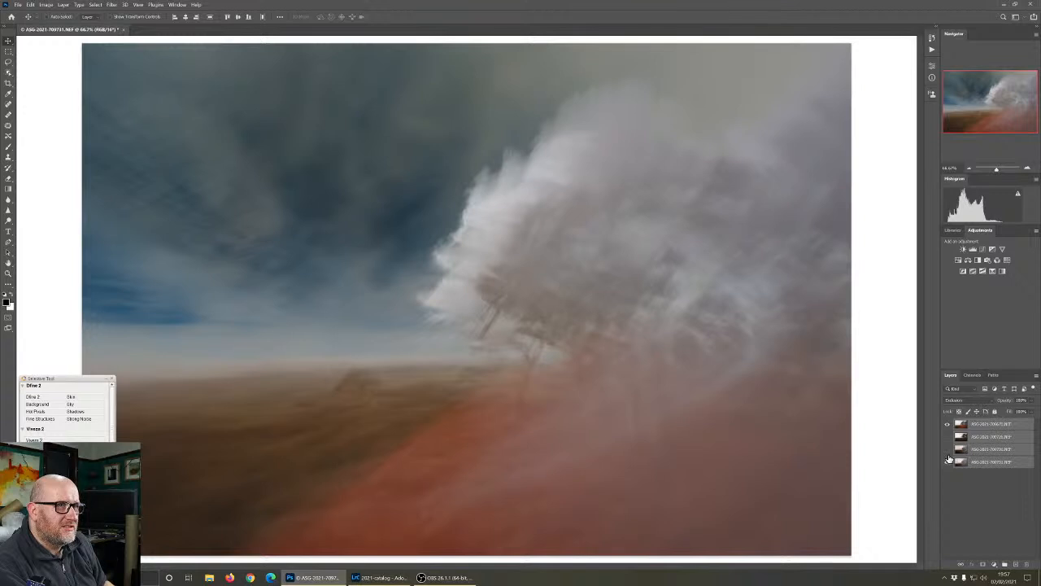
{"action": "left_click", "coordinate": [948, 437]}
{"action": "left_click", "coordinate": [948, 449]}
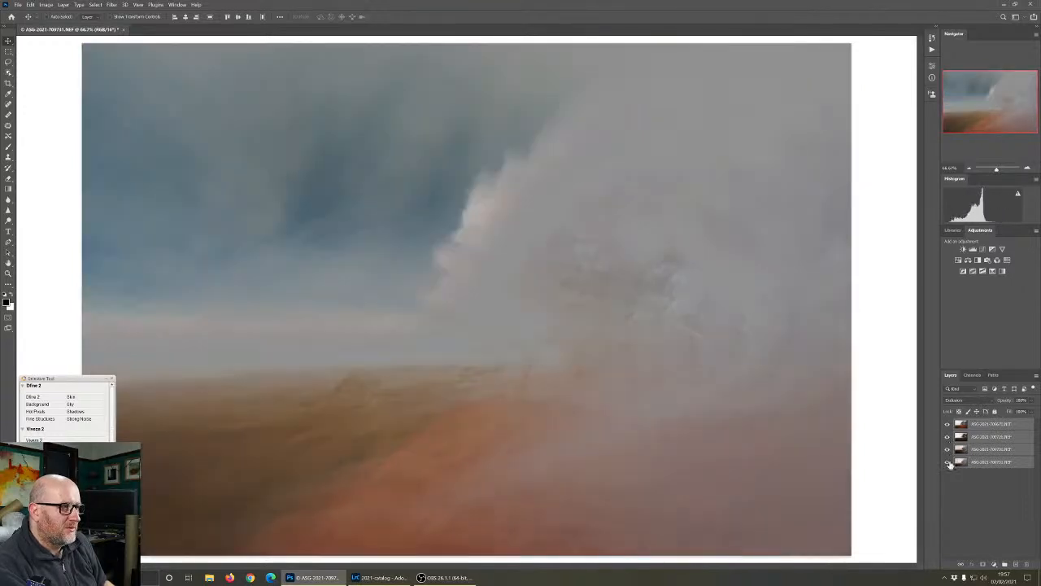
{"action": "left_click", "coordinate": [947, 462]}
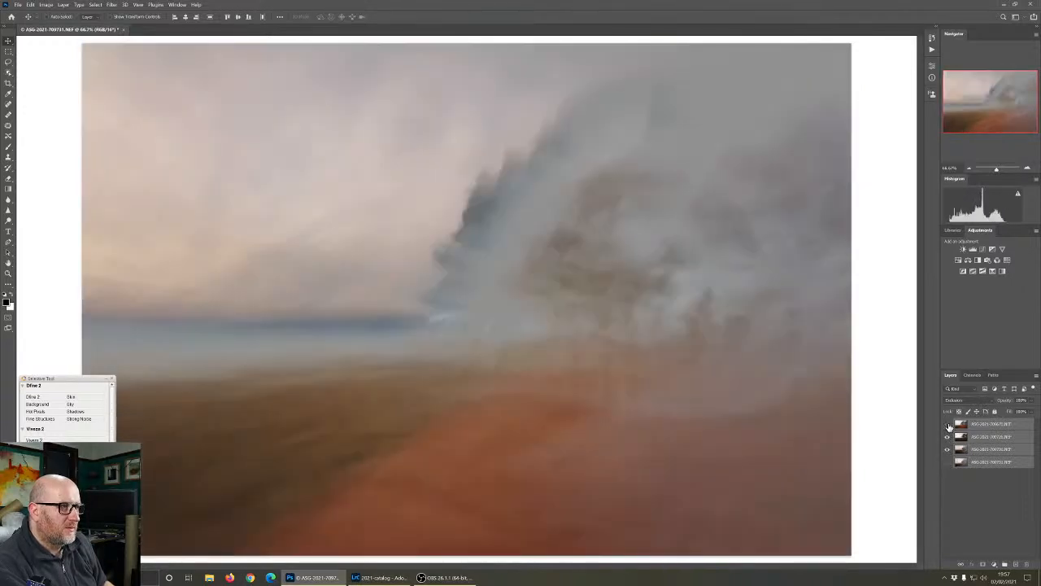
{"action": "left_click", "coordinate": [948, 425]}
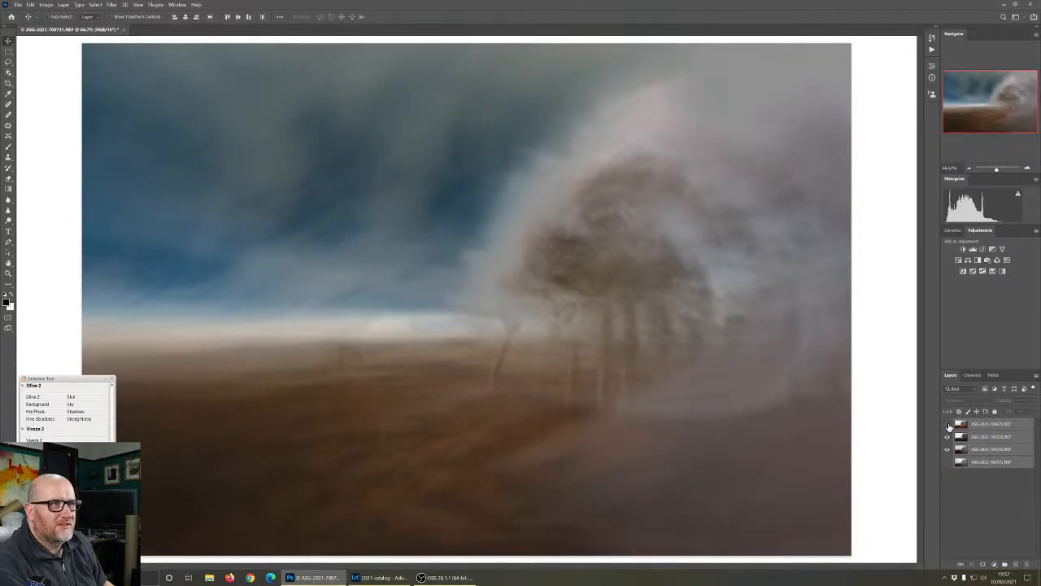
{"action": "left_click", "coordinate": [948, 424]}
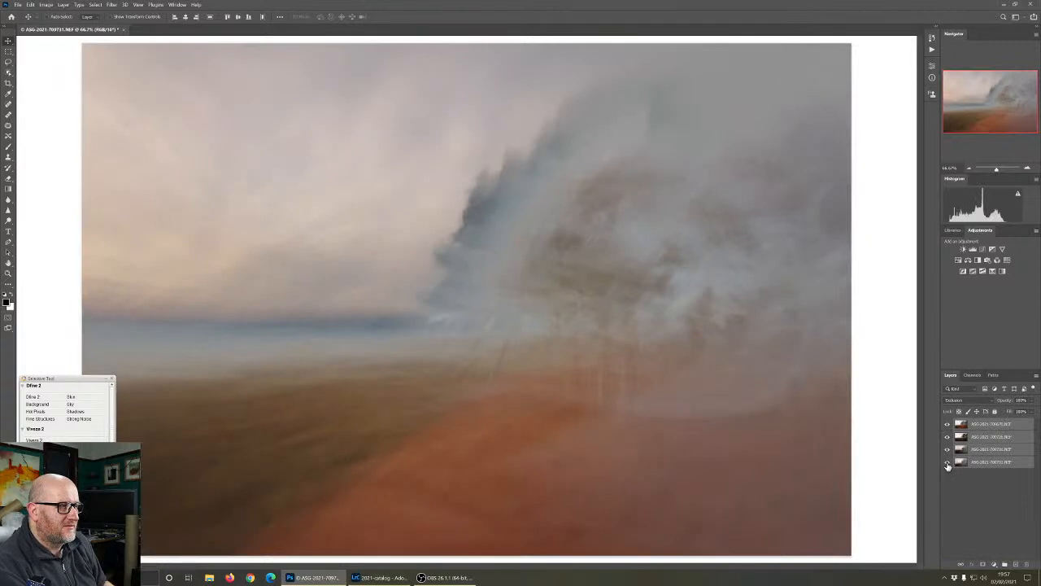
{"action": "left_click", "coordinate": [948, 463]}
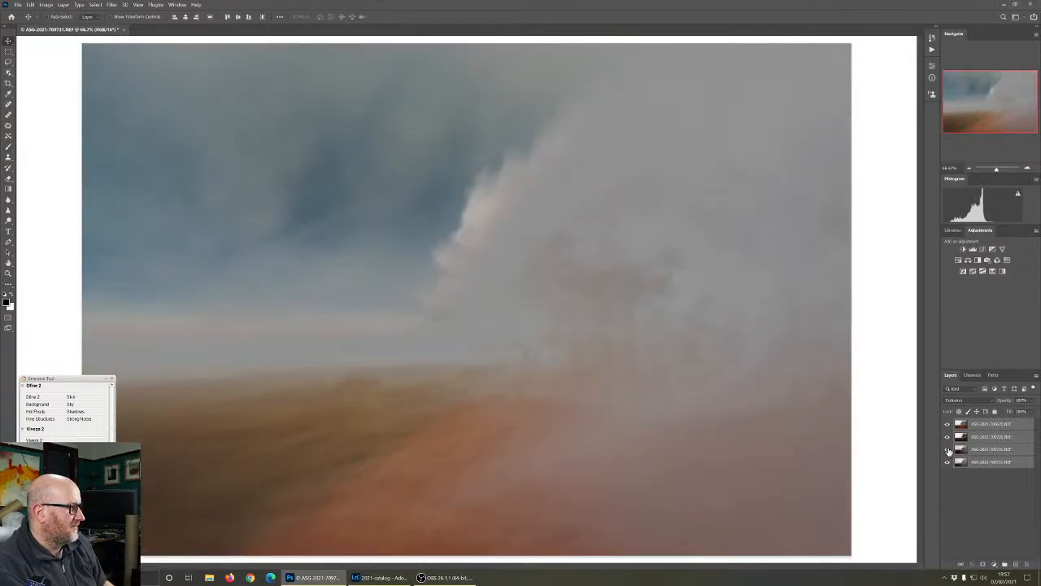
{"action": "left_click", "coordinate": [948, 462]}
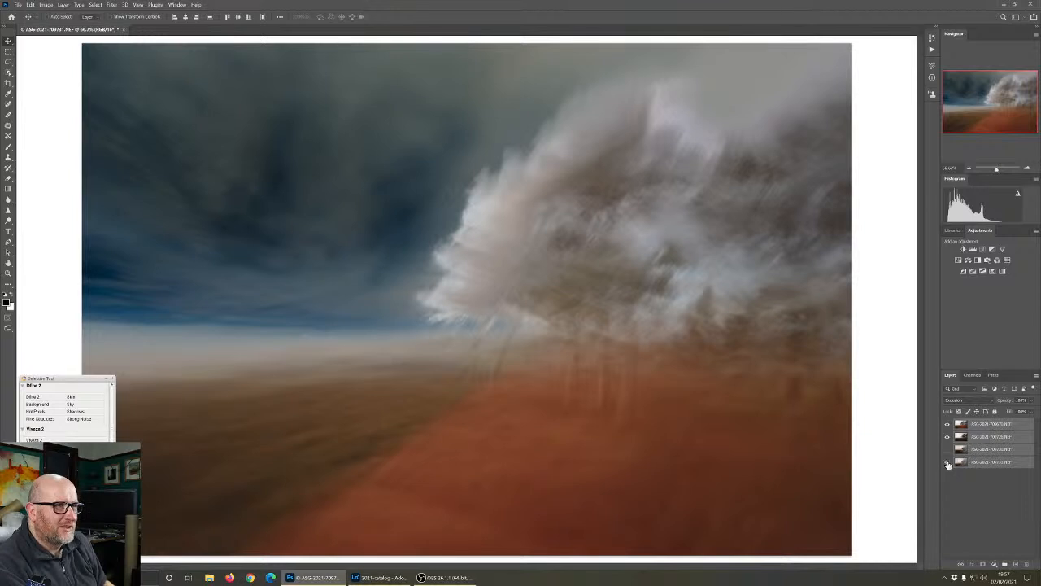
{"action": "left_click", "coordinate": [948, 450]}
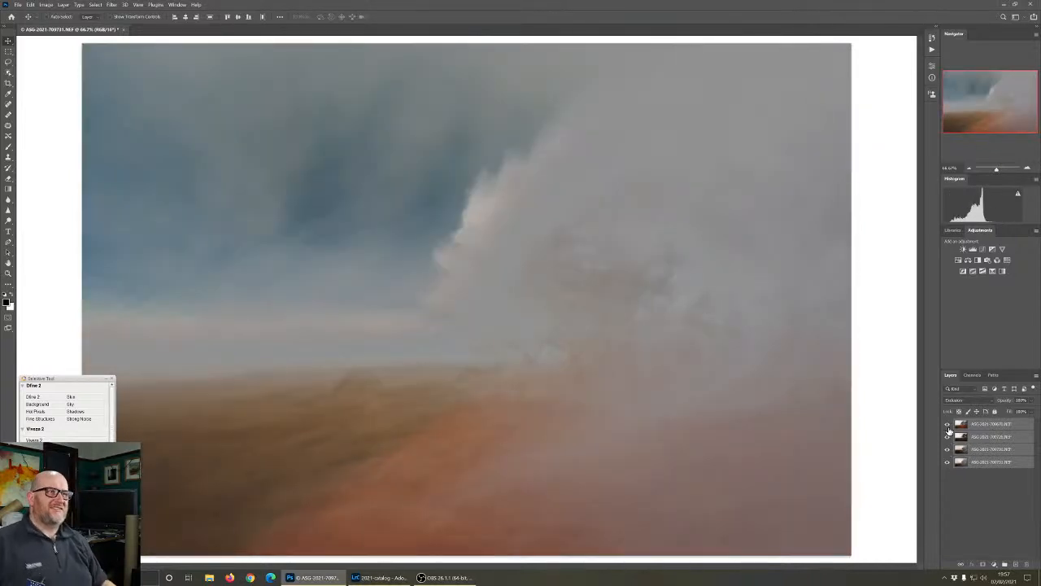
{"action": "left_click", "coordinate": [947, 432]}
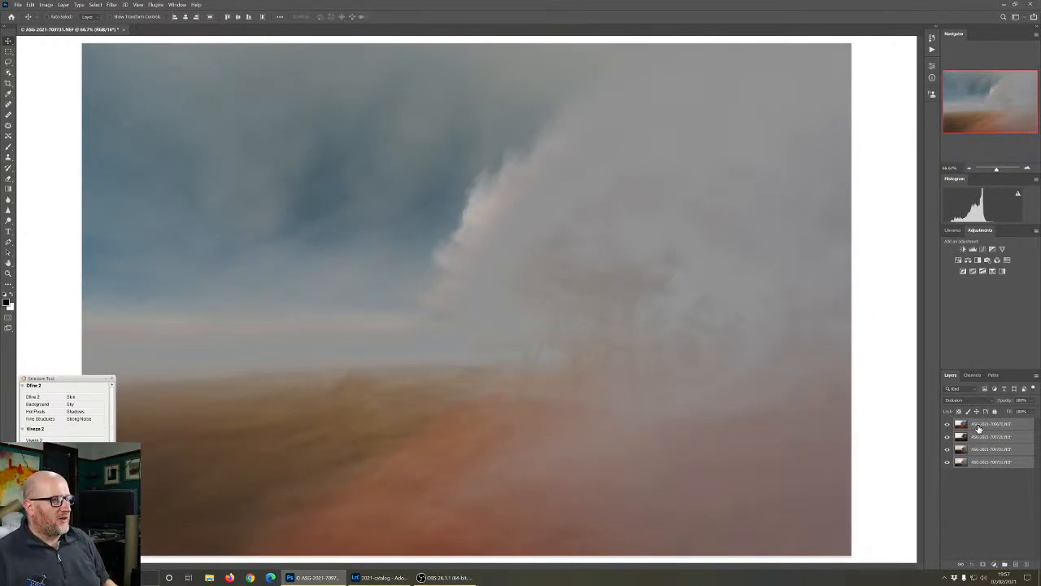
Set the blend mode of all four layers to Lighten and hide the top layer, comparing the blend with and without it
{"action": "left_click", "coordinate": [965, 400]}
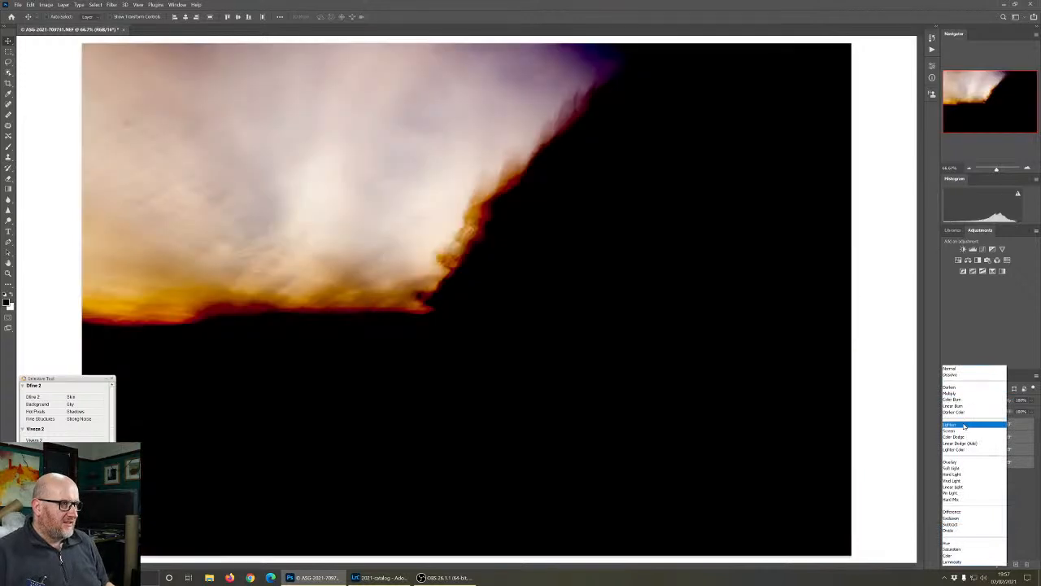
{"action": "left_click", "coordinate": [964, 425]}
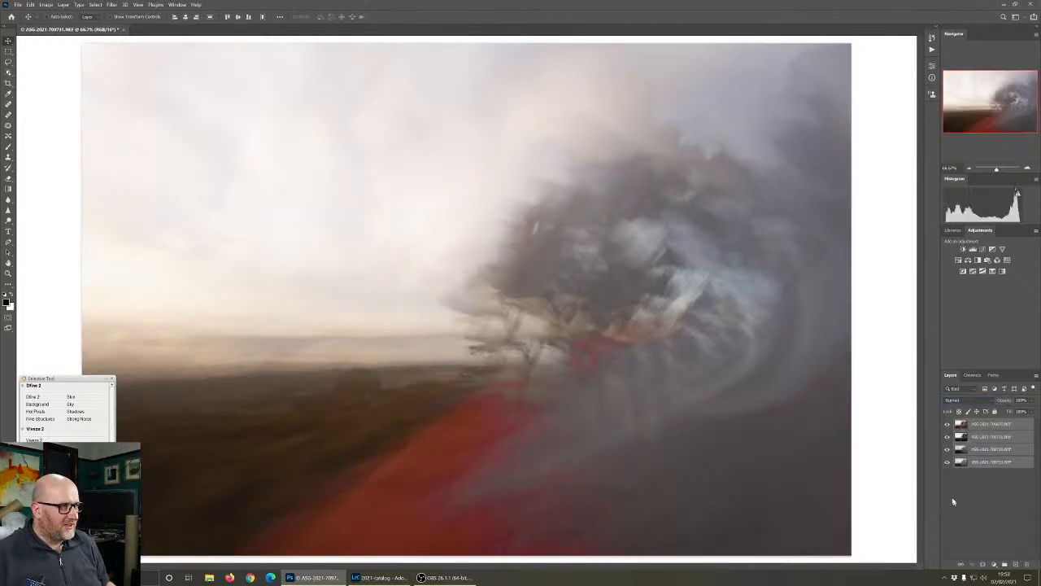
{"action": "left_click", "coordinate": [946, 427]}
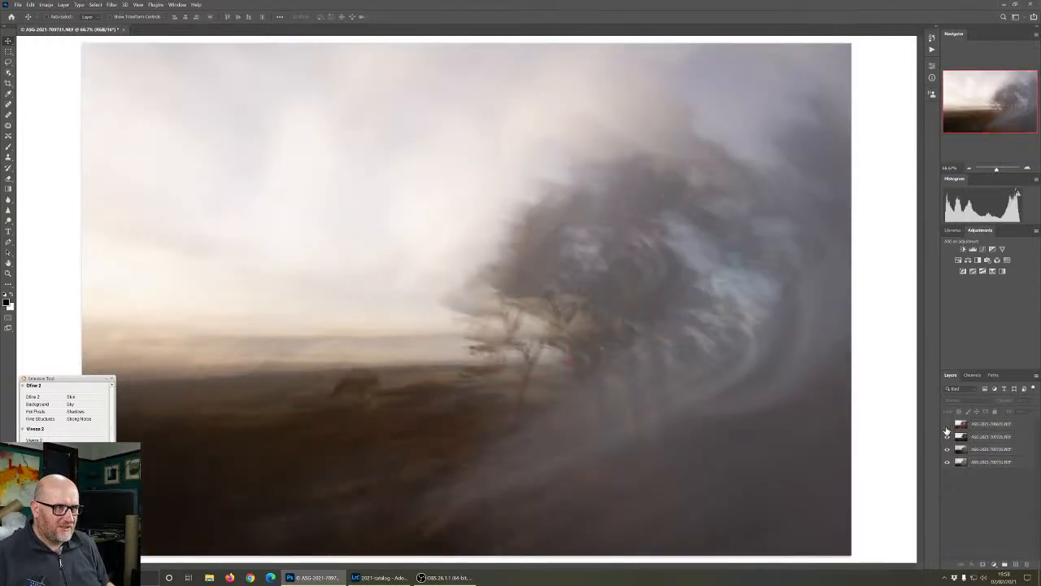
{"action": "left_click", "coordinate": [946, 425]}
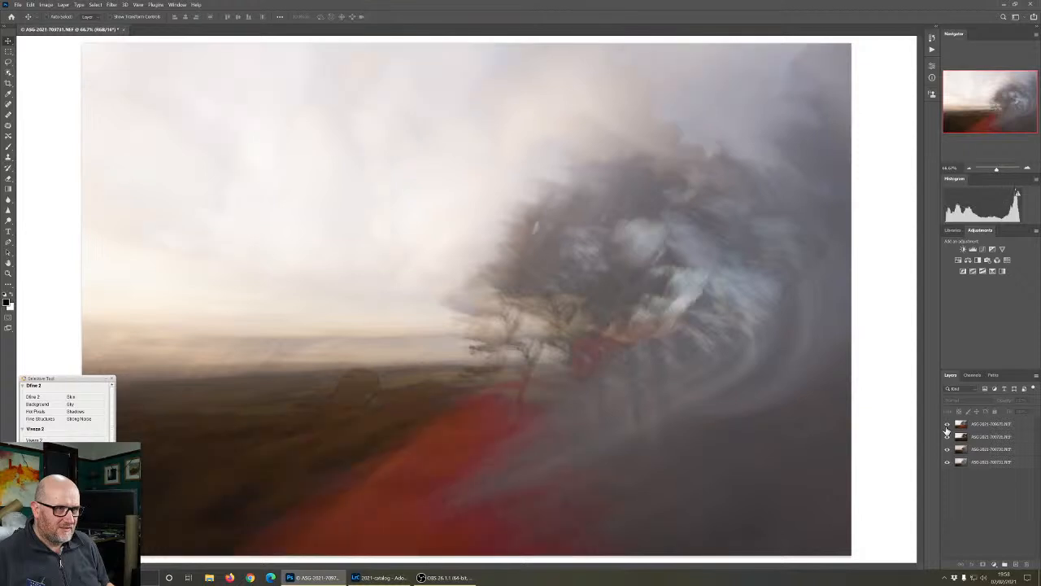
{"action": "left_click", "coordinate": [946, 426]}
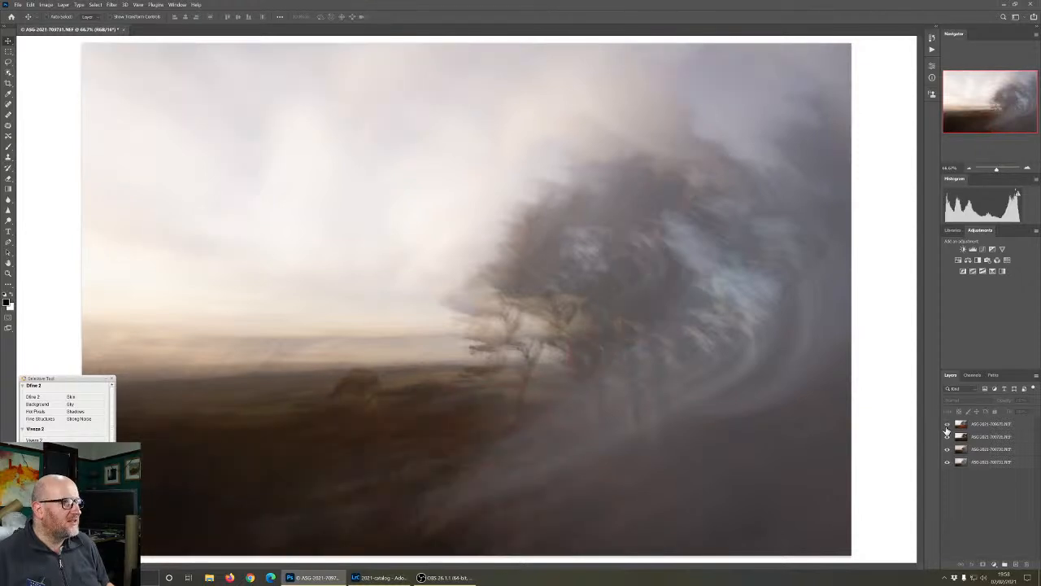
{"action": "left_click", "coordinate": [946, 426]}
{"action": "left_click", "coordinate": [946, 426]}
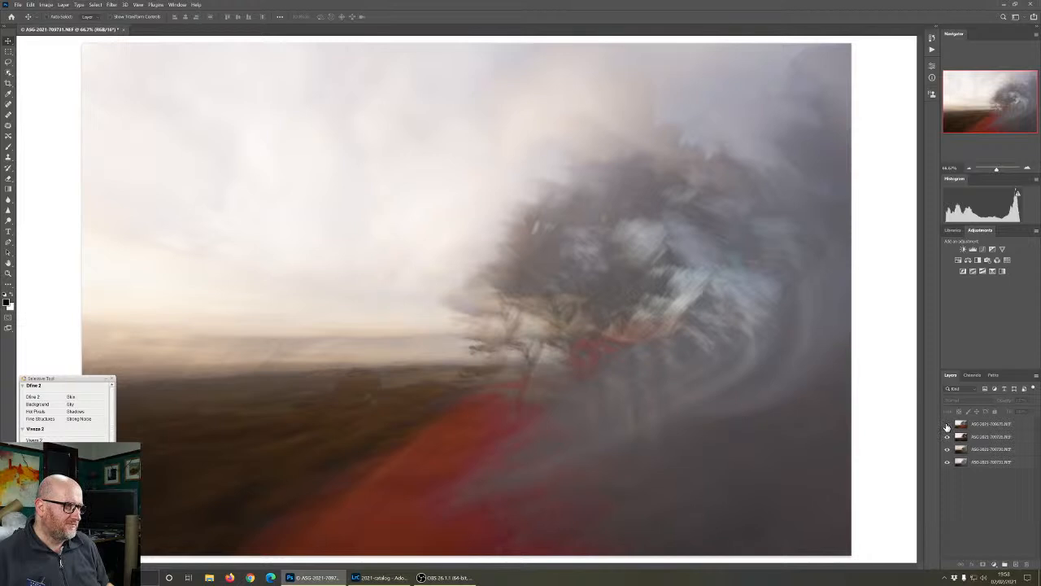
Check the blend without the ASG-2021-709726.NEF layer, restore it, and shift that layer slightly down and to the right
{"action": "left_click", "coordinate": [947, 438]}
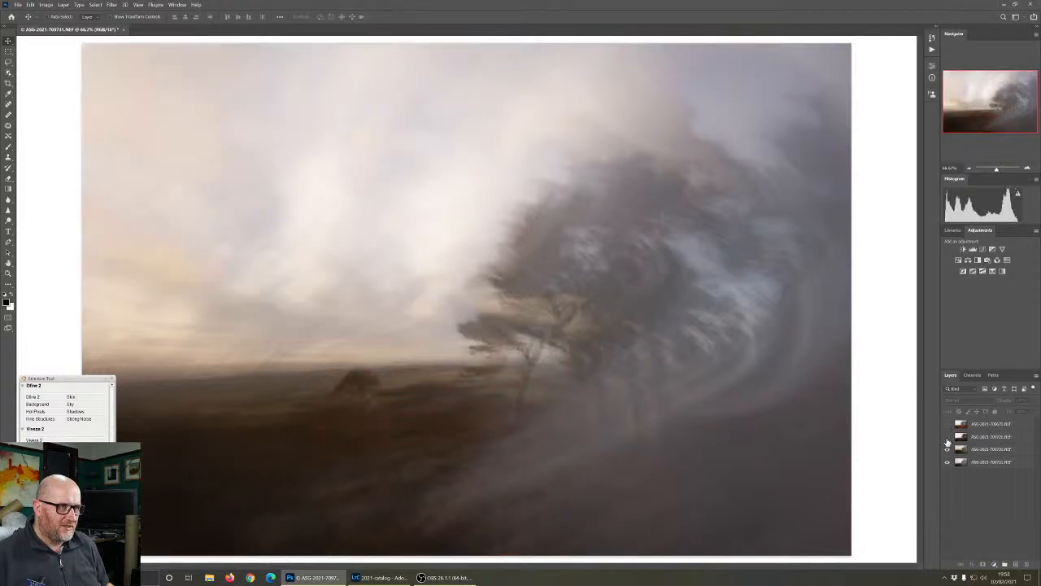
{"action": "left_click", "coordinate": [947, 437]}
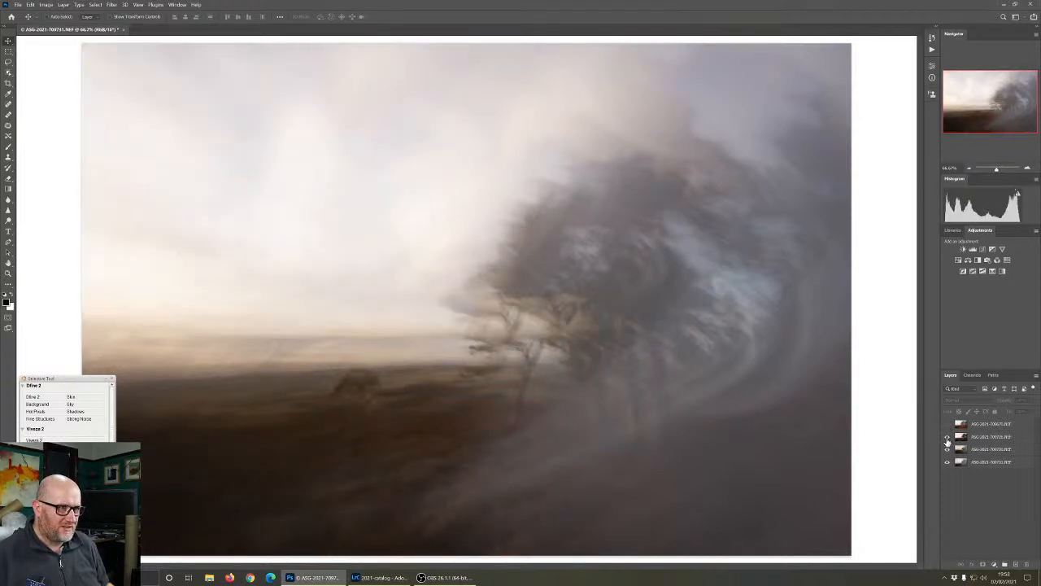
{"action": "left_click", "coordinate": [993, 438]}
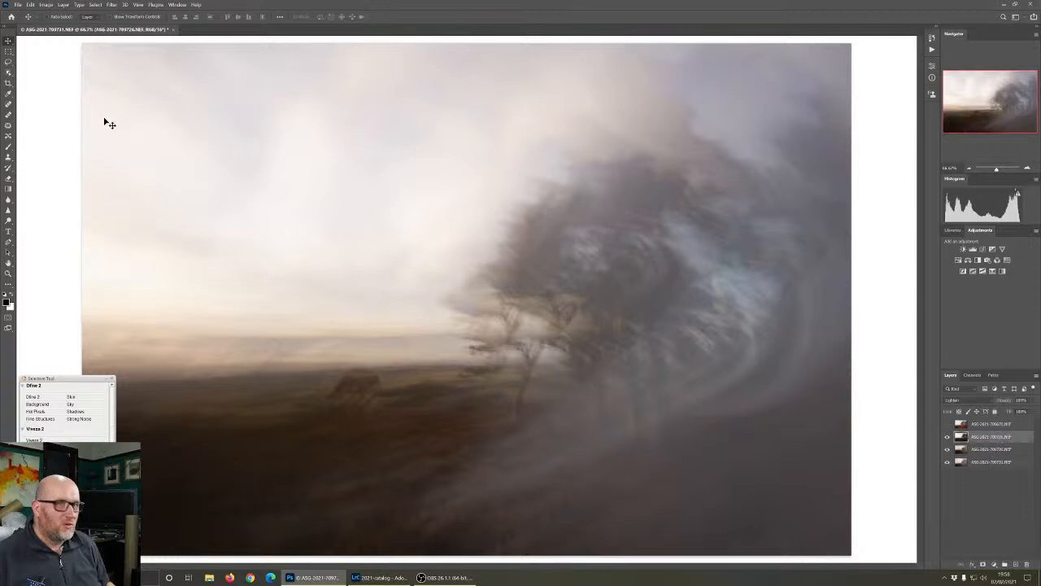
{"action": "left_click_drag", "start_coordinate": [593, 255], "coordinate": [618, 284]}
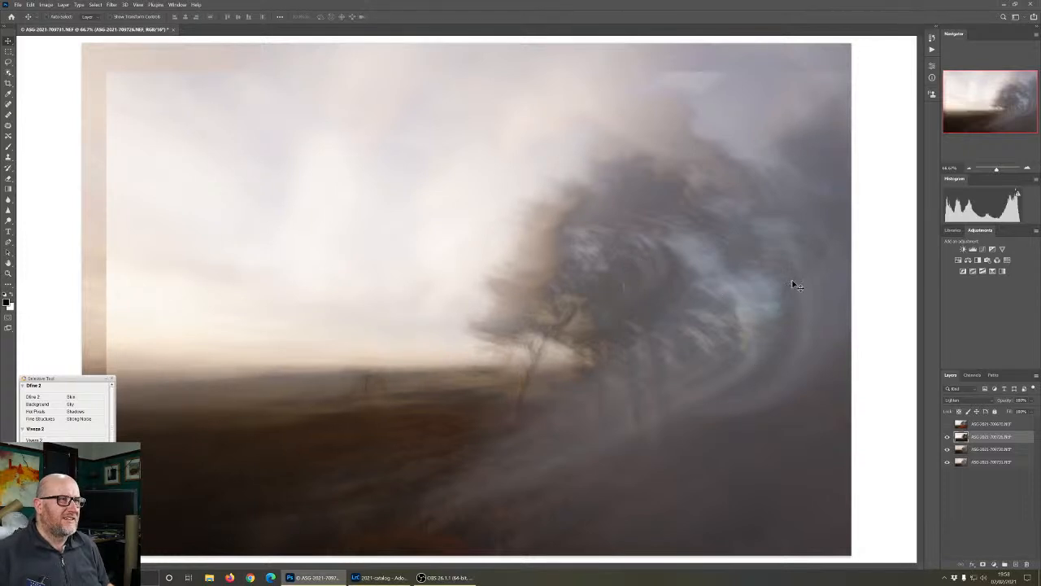
Compare the shifted blend without the two lower layers, leaving the bottom layer hidden and the one above it visible
{"action": "left_click", "coordinate": [948, 451]}
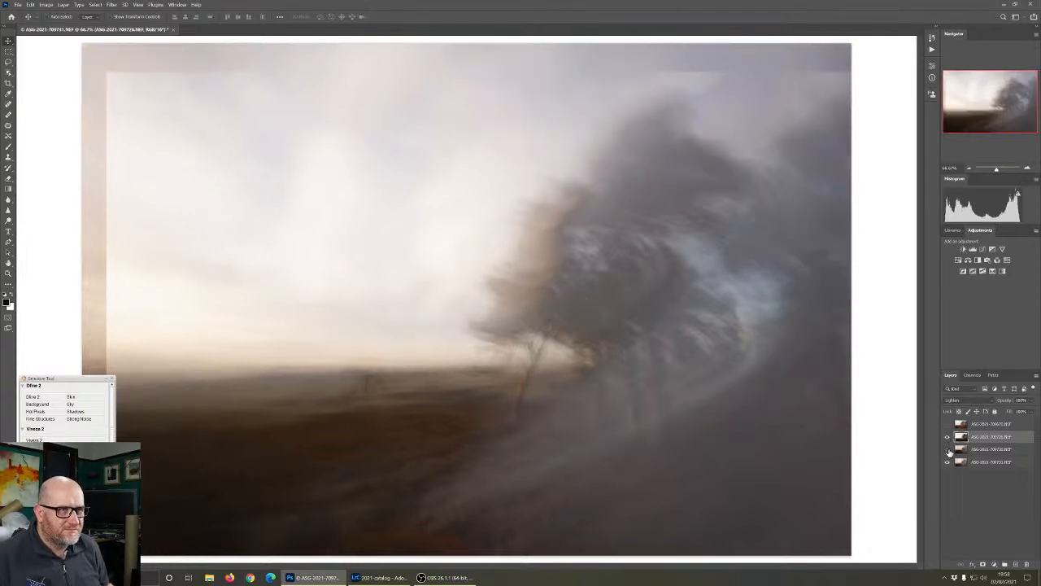
{"action": "left_click", "coordinate": [949, 451]}
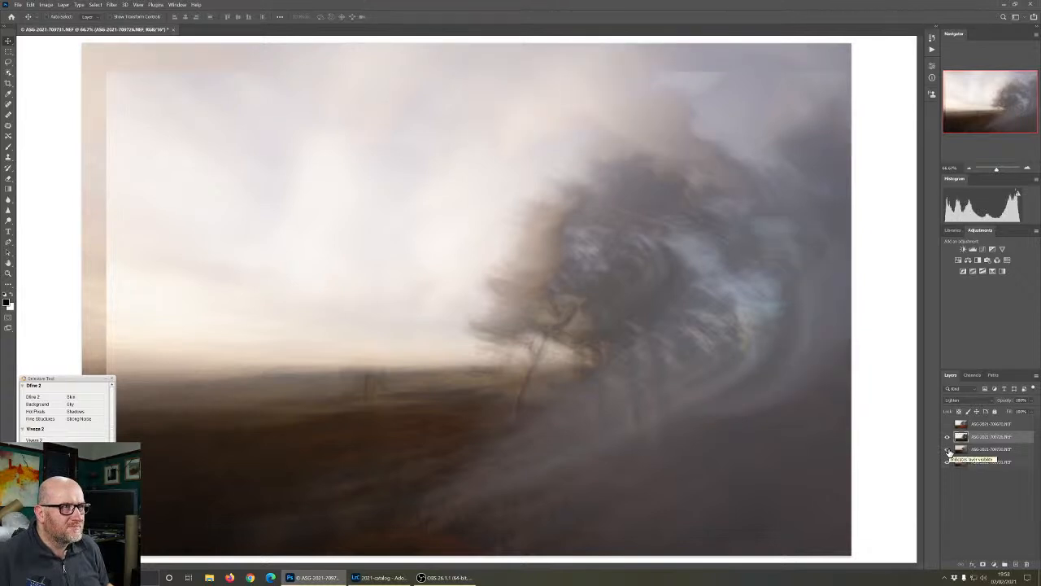
{"action": "left_click", "coordinate": [949, 450]}
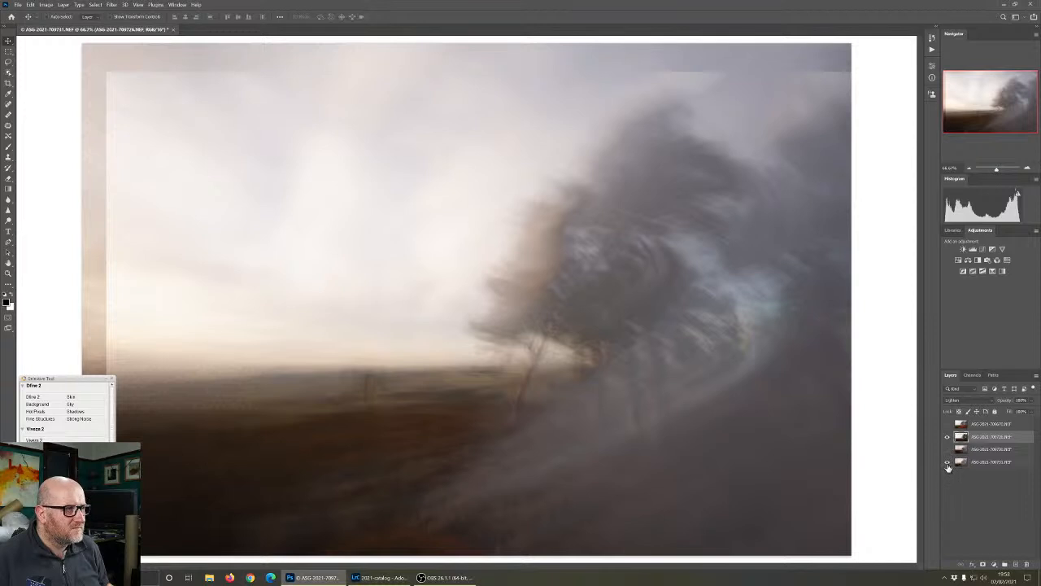
{"action": "left_click", "coordinate": [947, 463]}
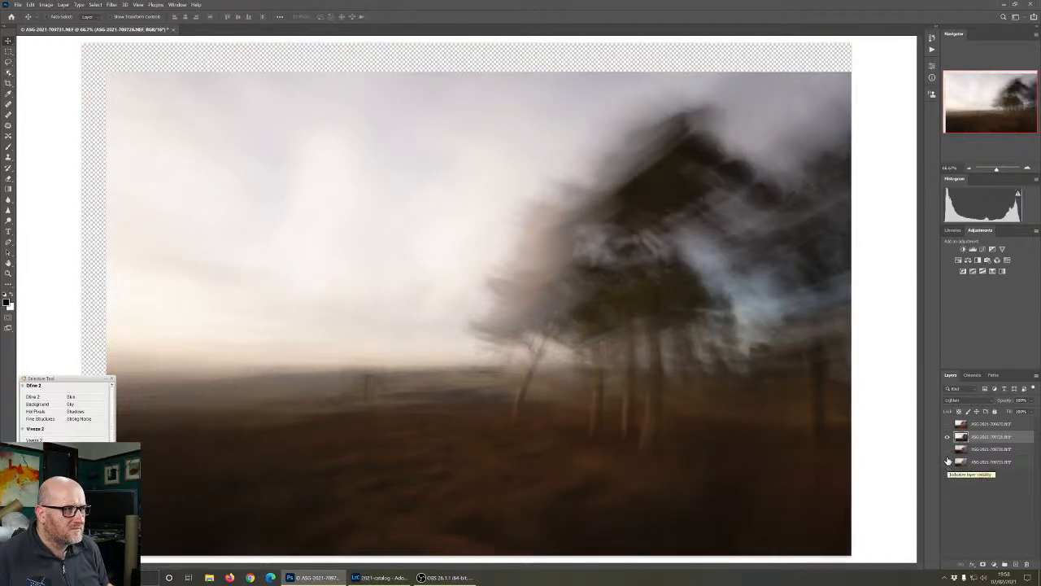
{"action": "left_click", "coordinate": [947, 451]}
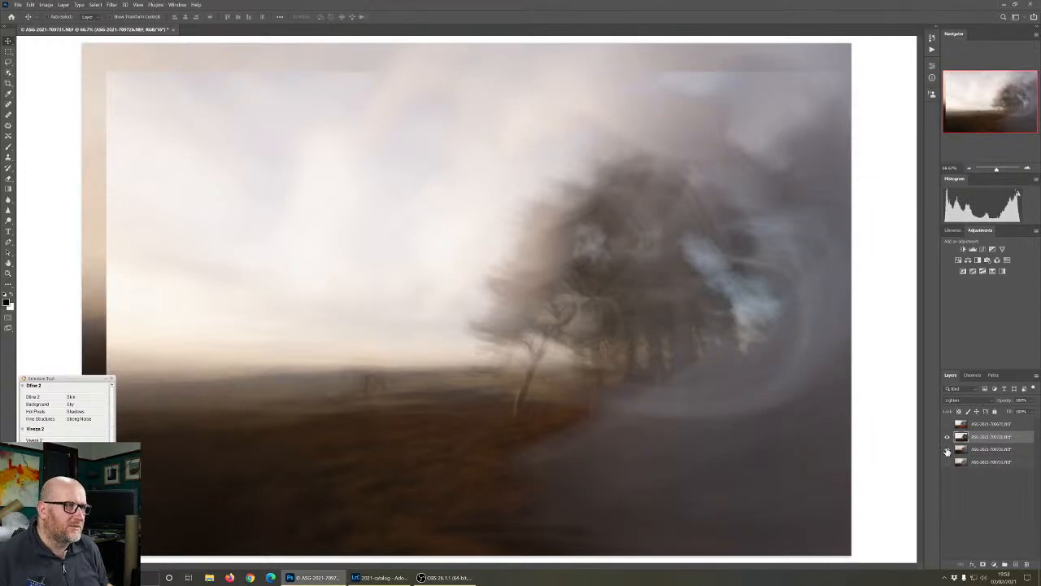
Place the ASG-2021-709726.NEF layer below ASG-2021-709730.NEF and apply the Lighten blend mode to the ASG-2021-709730.NEF layer
{"action": "left_click", "coordinate": [1009, 452]}
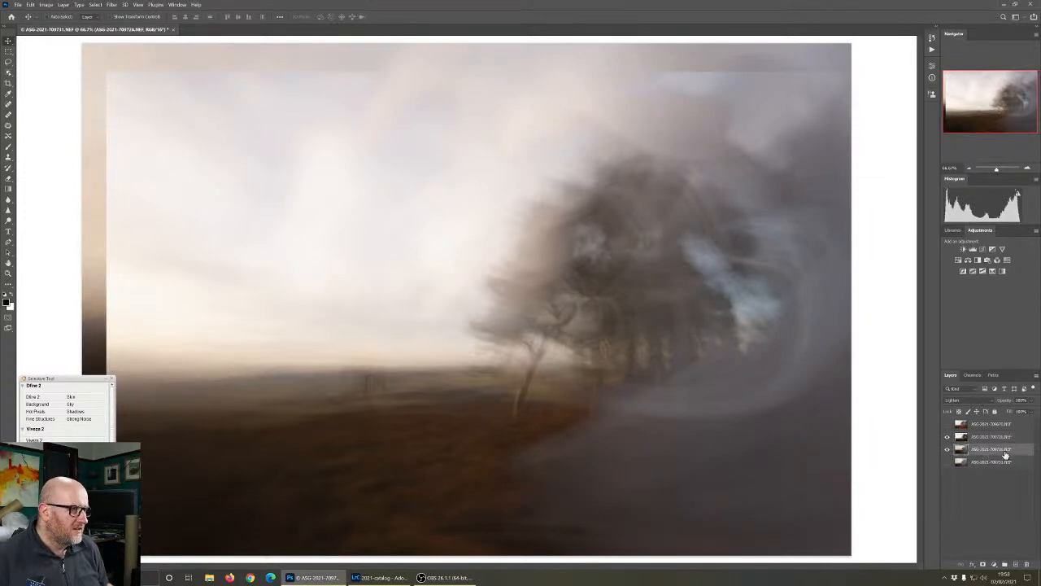
{"action": "left_click", "coordinate": [1004, 436]}
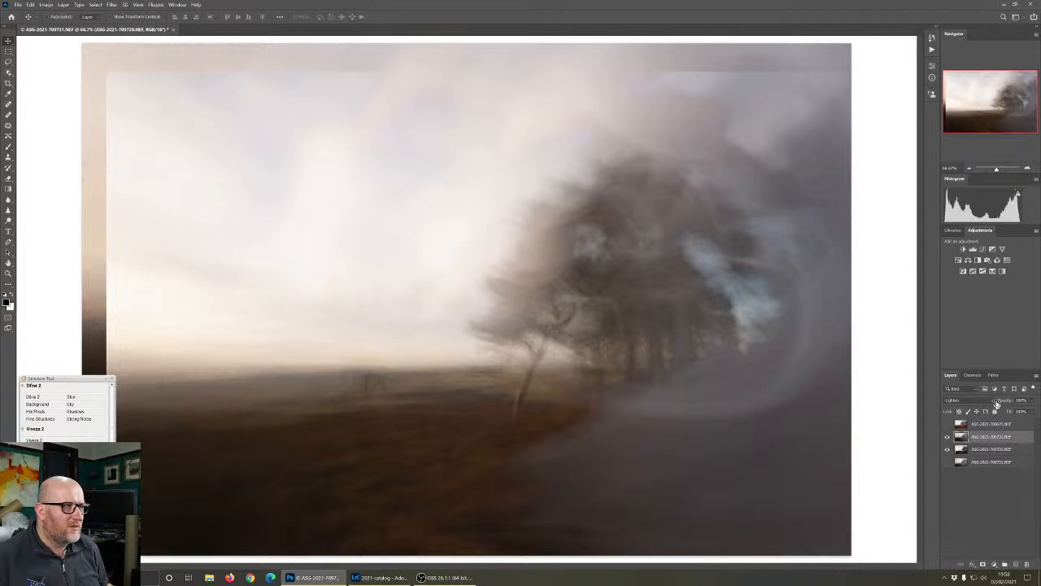
{"action": "left_click", "coordinate": [976, 401]}
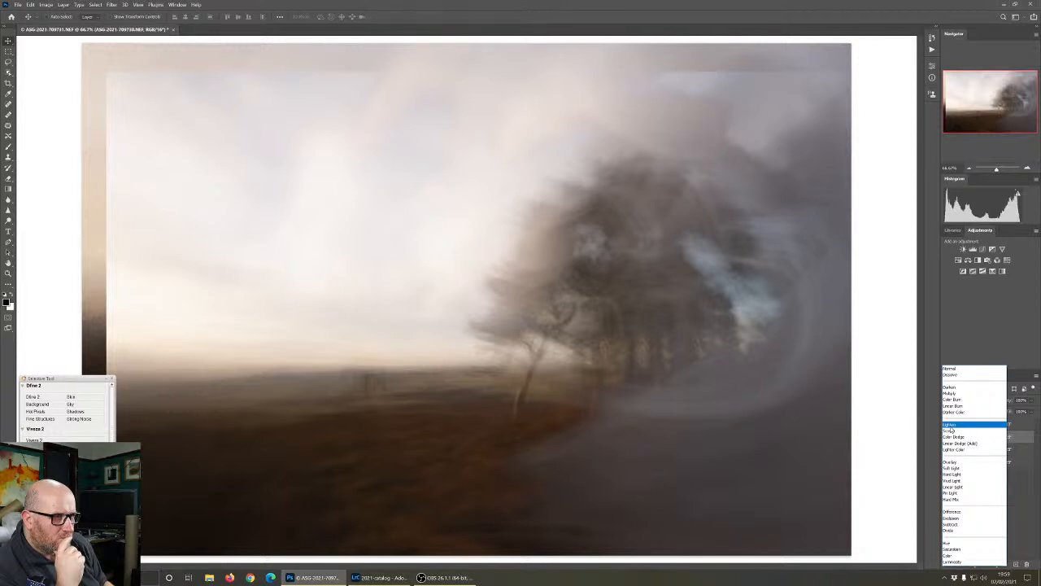
{"action": "left_click", "coordinate": [950, 426]}
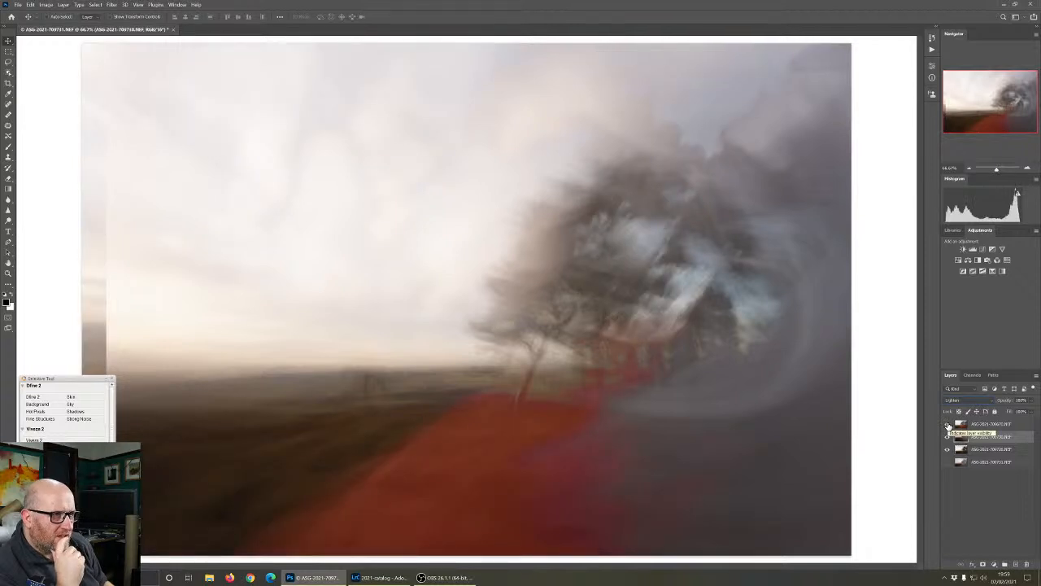
Compare the blend with and without the top layer, and view the top layer with the three layers beneath it hidden
{"action": "left_click", "coordinate": [948, 425]}
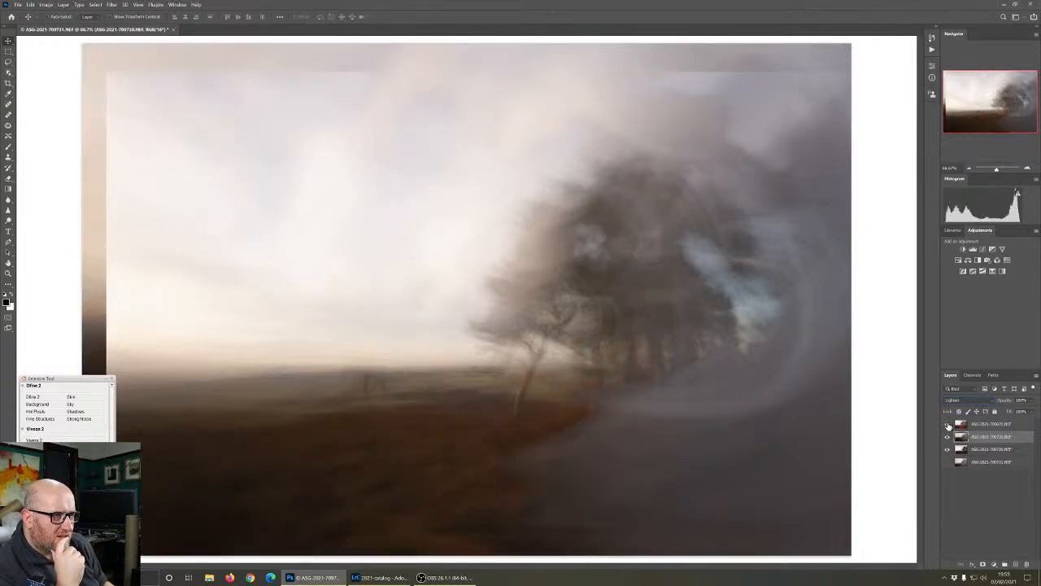
{"action": "left_click", "coordinate": [947, 425]}
{"action": "left_click", "coordinate": [948, 424]}
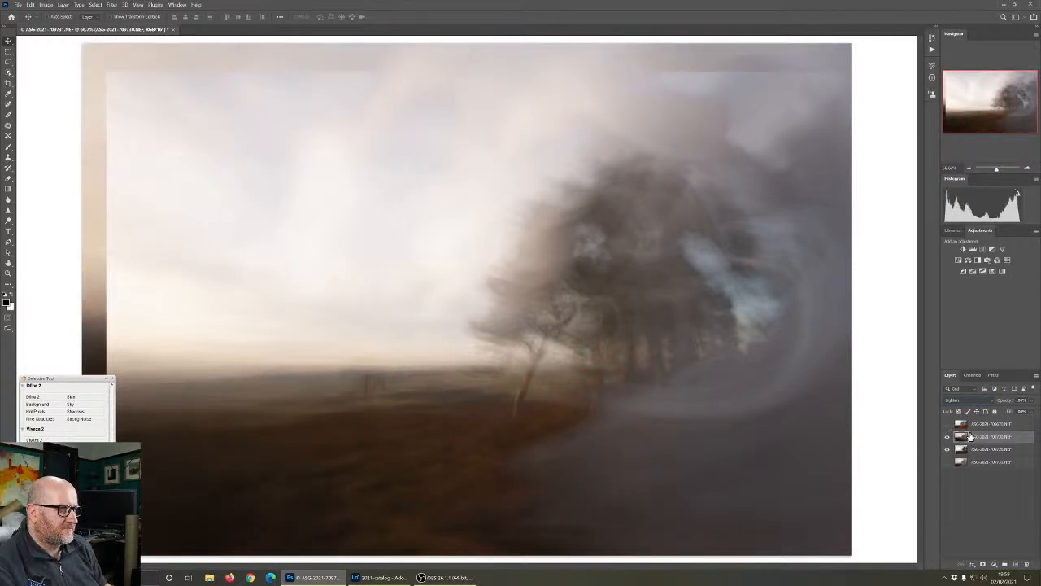
{"action": "left_click", "coordinate": [947, 425]}
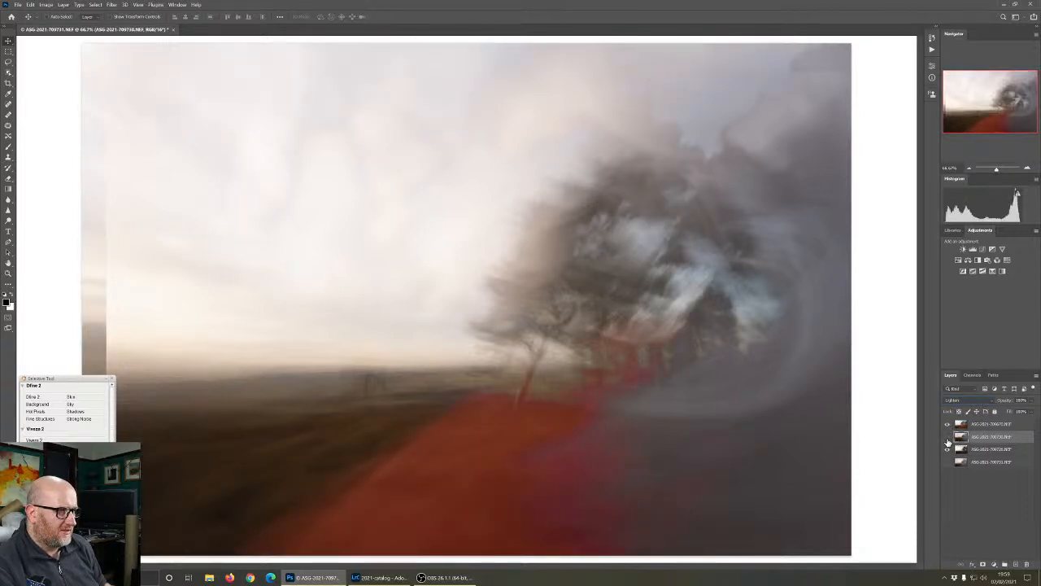
{"action": "left_click", "coordinate": [948, 439]}
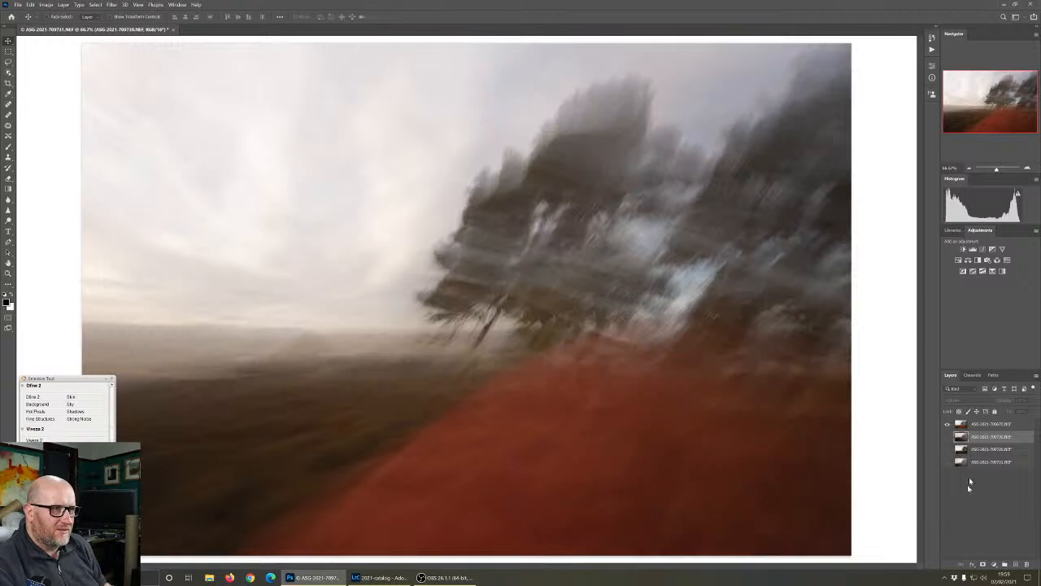
{"action": "left_click", "coordinate": [948, 462]}
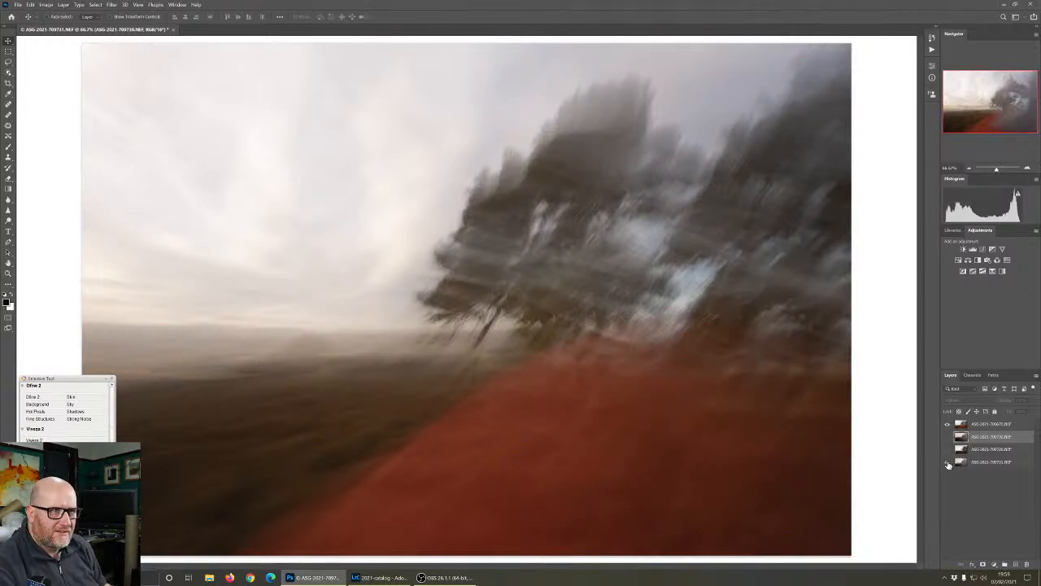
{"action": "left_click", "coordinate": [948, 464]}
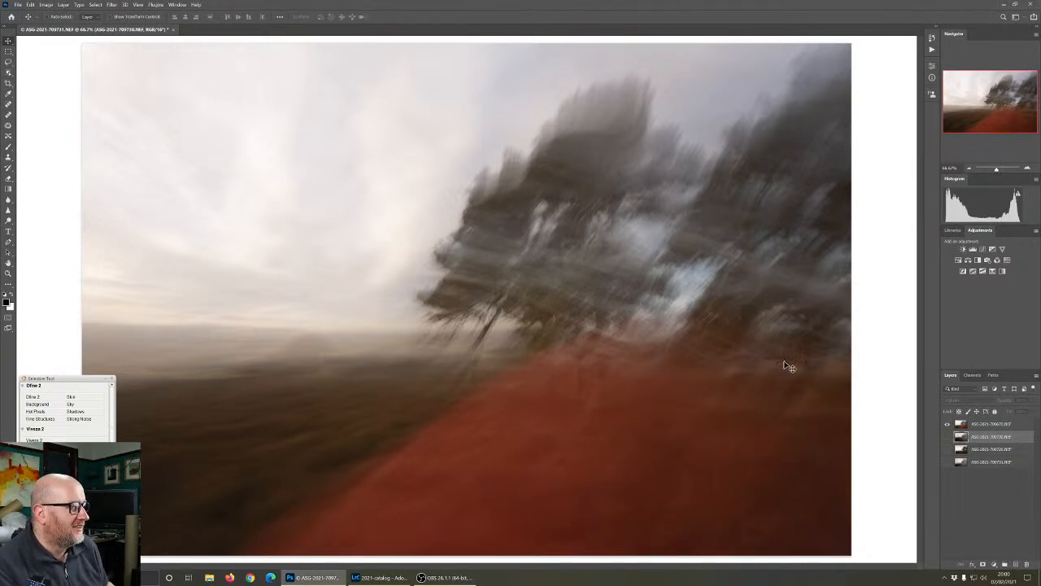
Show the two middle layers, shifting ASG-2021-709730.NEF left and slightly down and ASG-2021-709726.NEF up and left to overlap the top layer's trees
{"action": "left_click", "coordinate": [947, 438]}
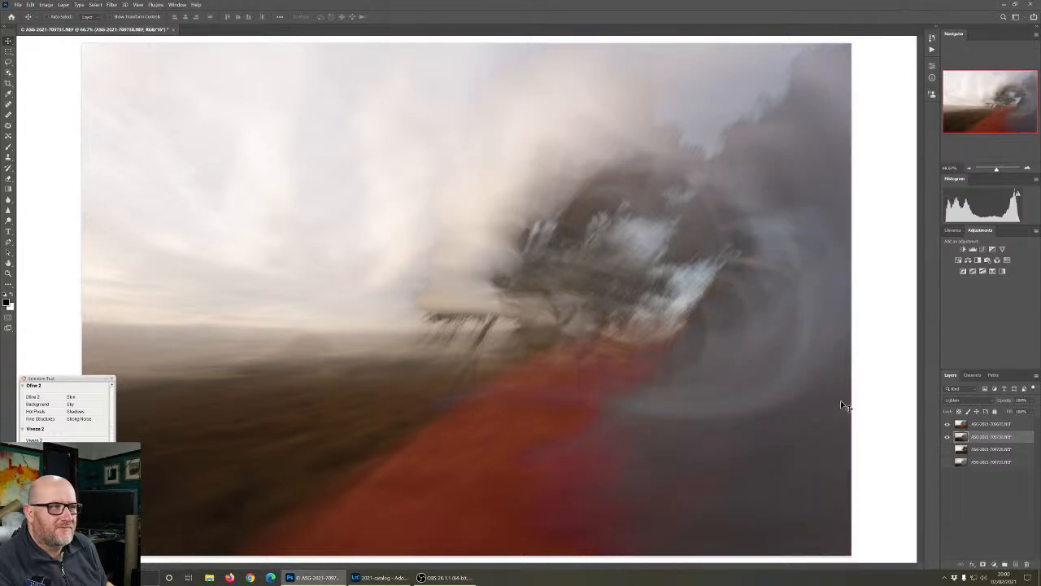
{"action": "left_click_drag", "start_coordinate": [565, 404], "coordinate": [548, 431]}
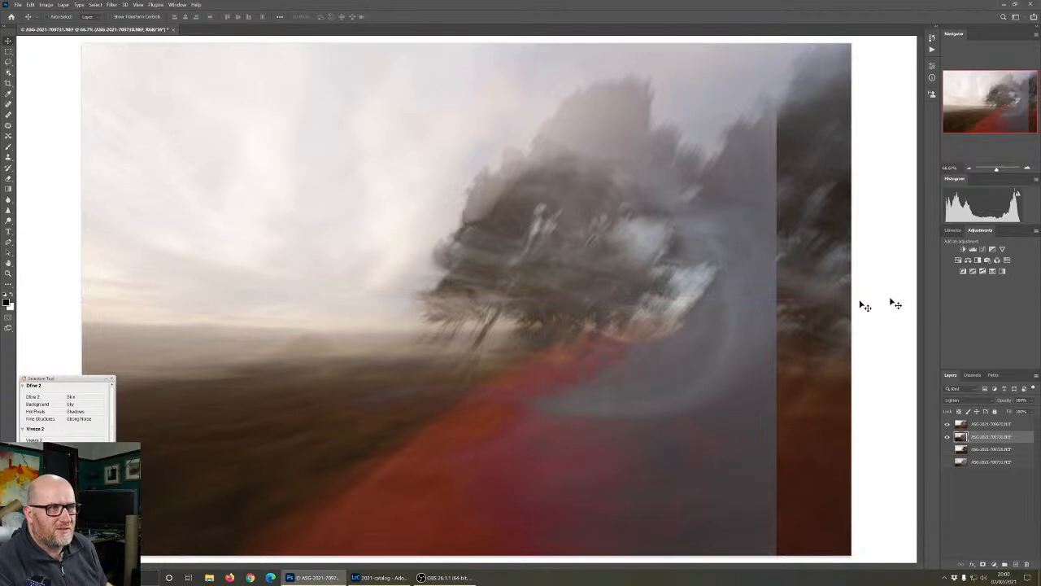
{"action": "left_click", "coordinate": [947, 449]}
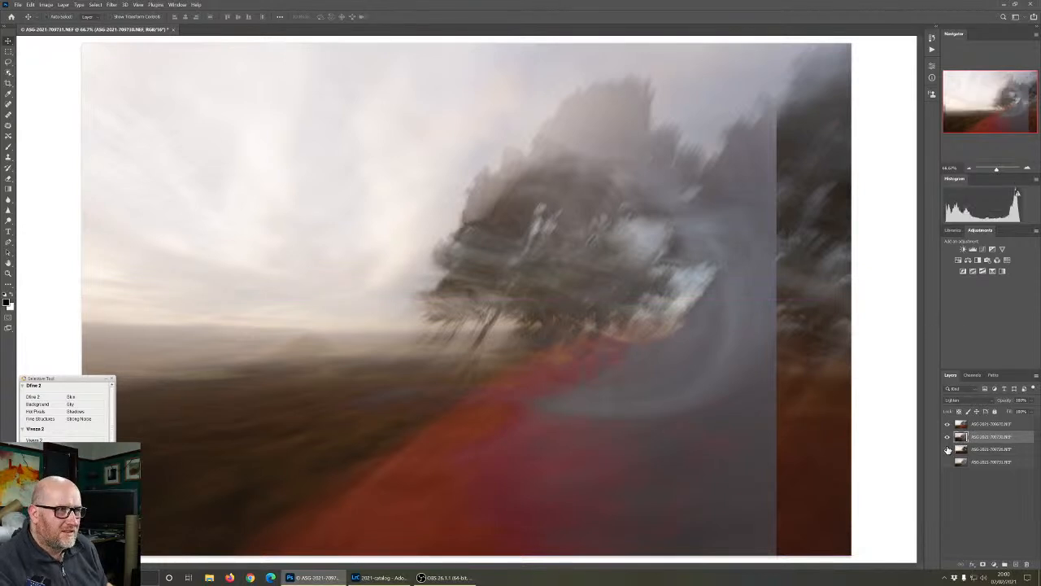
{"action": "left_click", "coordinate": [1001, 449]}
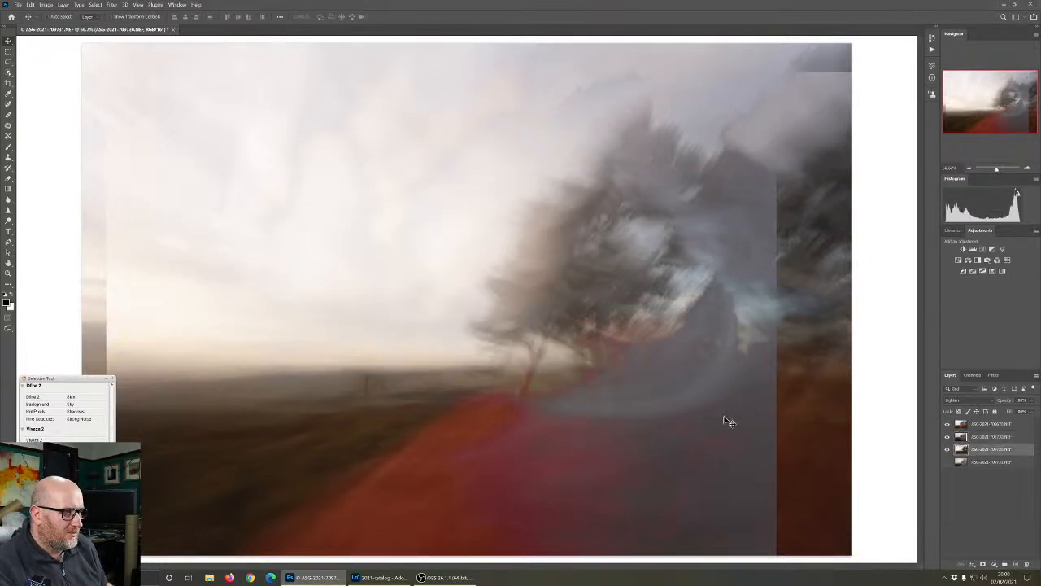
{"action": "mouse_move", "coordinate": [698, 392]}
{"action": "left_mouse_down"}
{"action": "mouse_move", "coordinate": [679, 381]}
{"action": "mouse_move", "coordinate": [672, 391]}
{"action": "mouse_move", "coordinate": [676, 348]}
{"action": "mouse_move", "coordinate": [711, 382]}
{"action": "mouse_move", "coordinate": [704, 397]}
{"action": "mouse_move", "coordinate": [657, 385]}
{"action": "mouse_move", "coordinate": [658, 372]}
{"action": "mouse_move", "coordinate": [665, 395]}
{"action": "mouse_move", "coordinate": [680, 385]}
{"action": "left_mouse_up"}
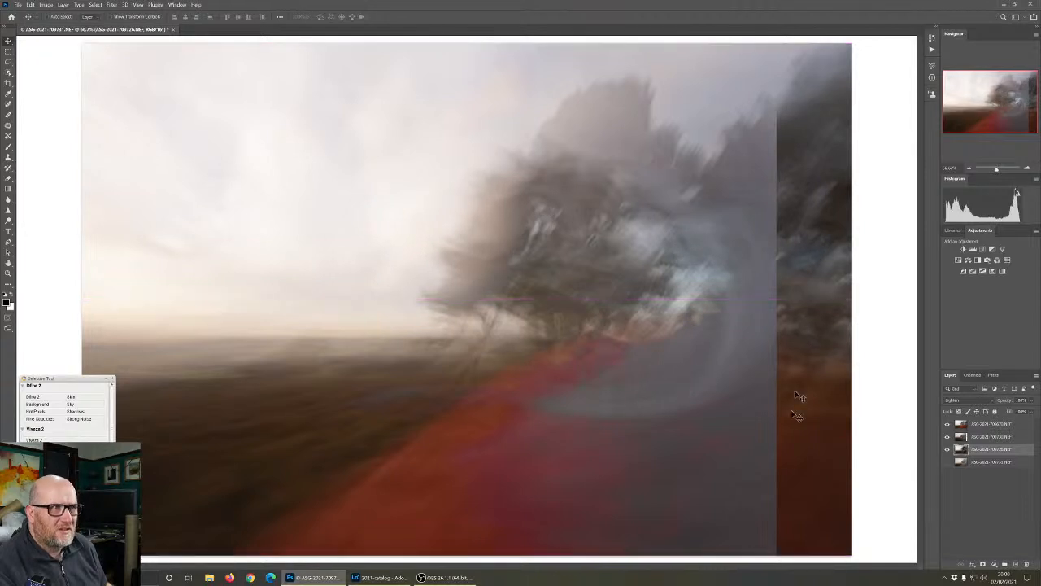
Show the bottom layer, ASG-2021-709731.NEF, and shift it up and to the left to overlap the trees of the other layers
{"action": "left_click", "coordinate": [947, 461]}
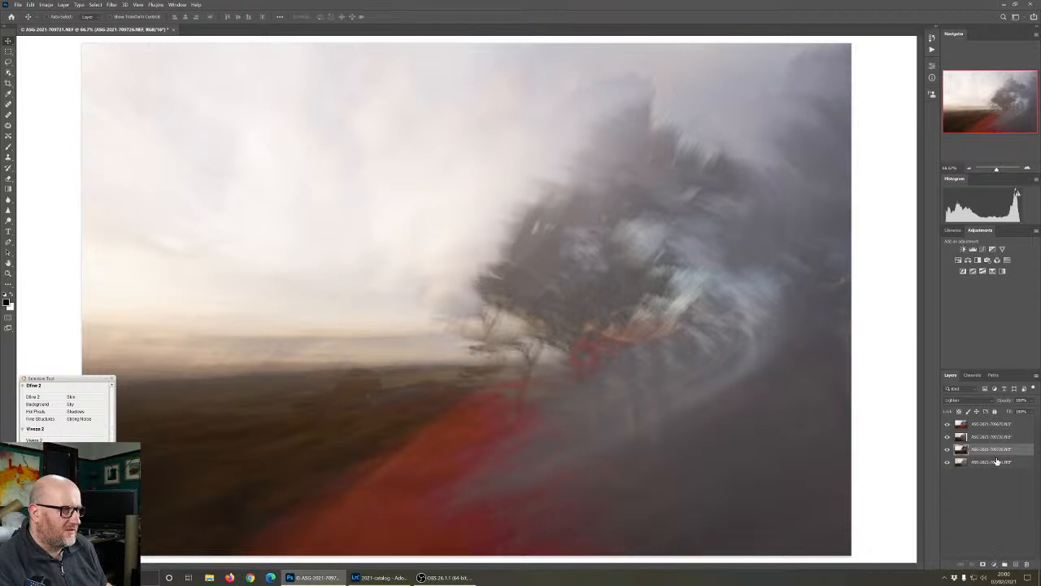
{"action": "left_click", "coordinate": [997, 463]}
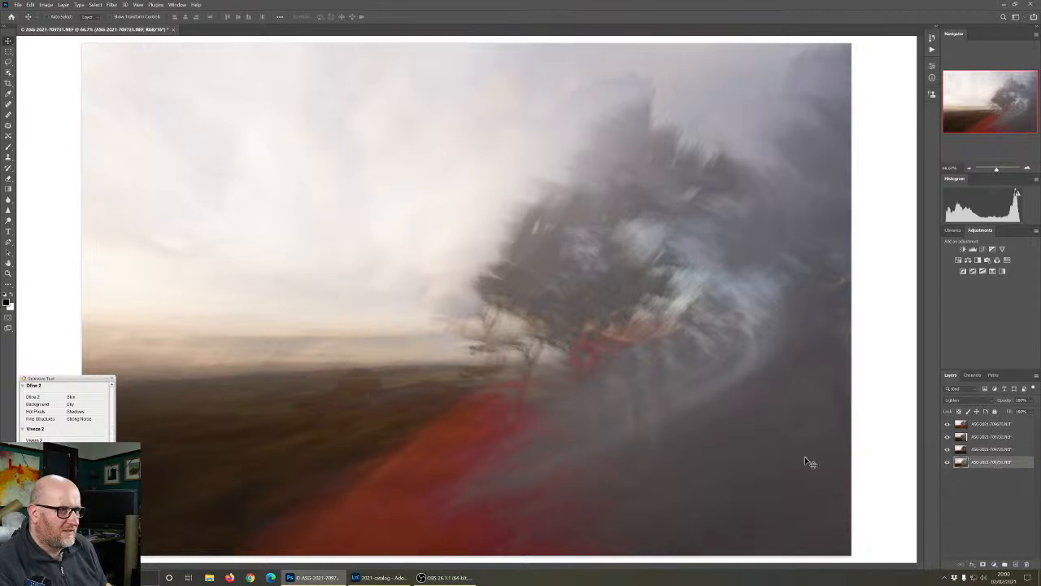
{"action": "left_click_drag", "start_coordinate": [805, 458], "coordinate": [759, 422]}
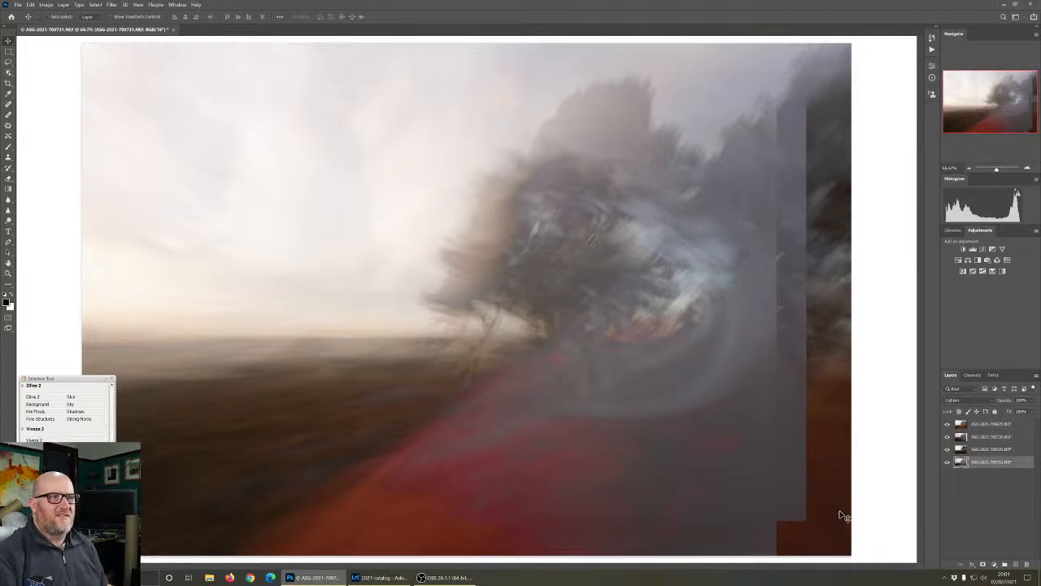
Examine how the ASG-2021-709730.NEF layer and the bottom layer affect the blend by toggling their visibility, leaving all four layers visible
{"action": "left_click", "coordinate": [946, 438]}
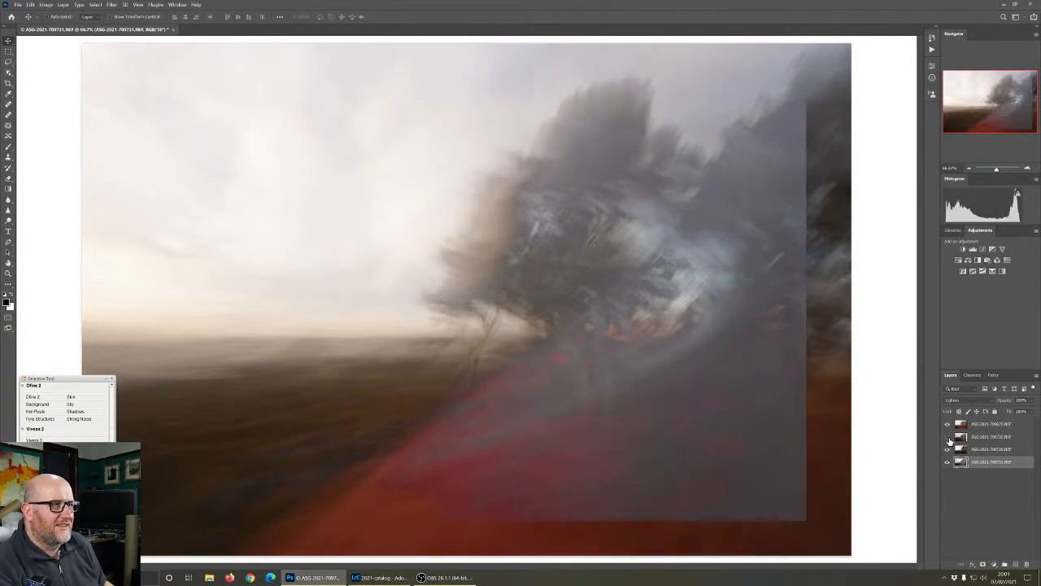
{"action": "left_click", "coordinate": [946, 463]}
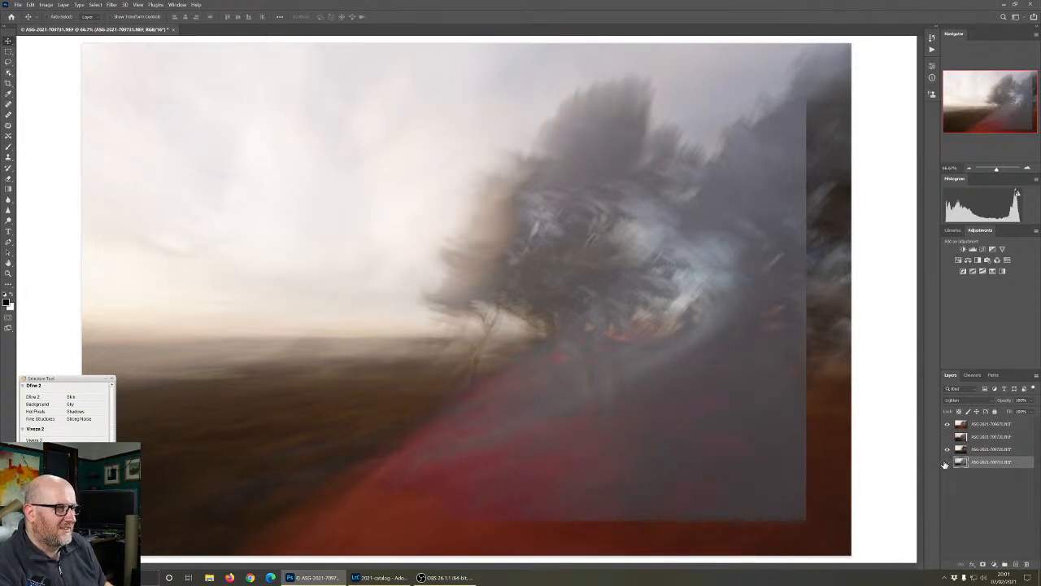
{"action": "left_click", "coordinate": [946, 462]}
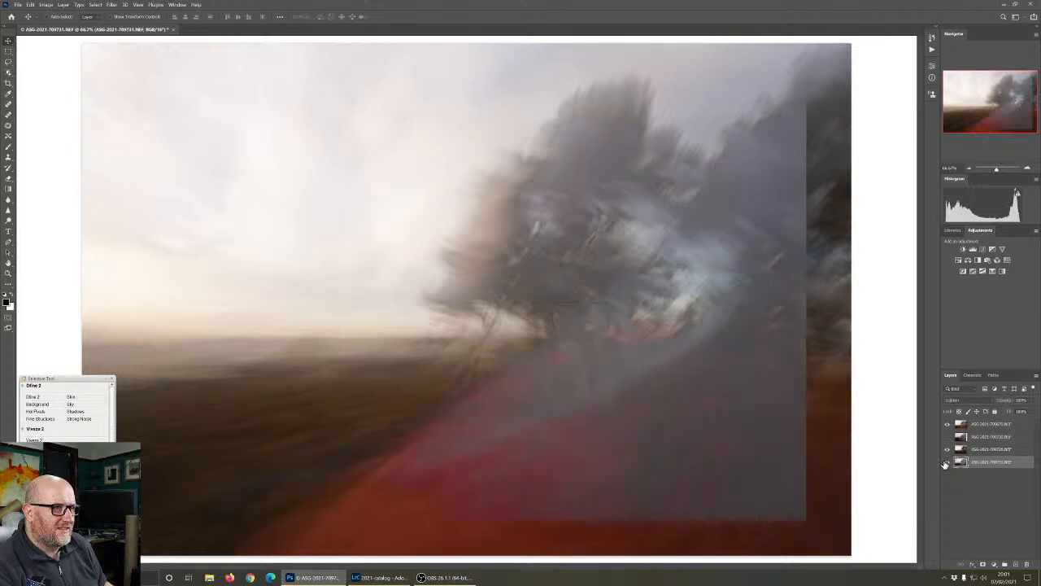
{"action": "left_click", "coordinate": [946, 437]}
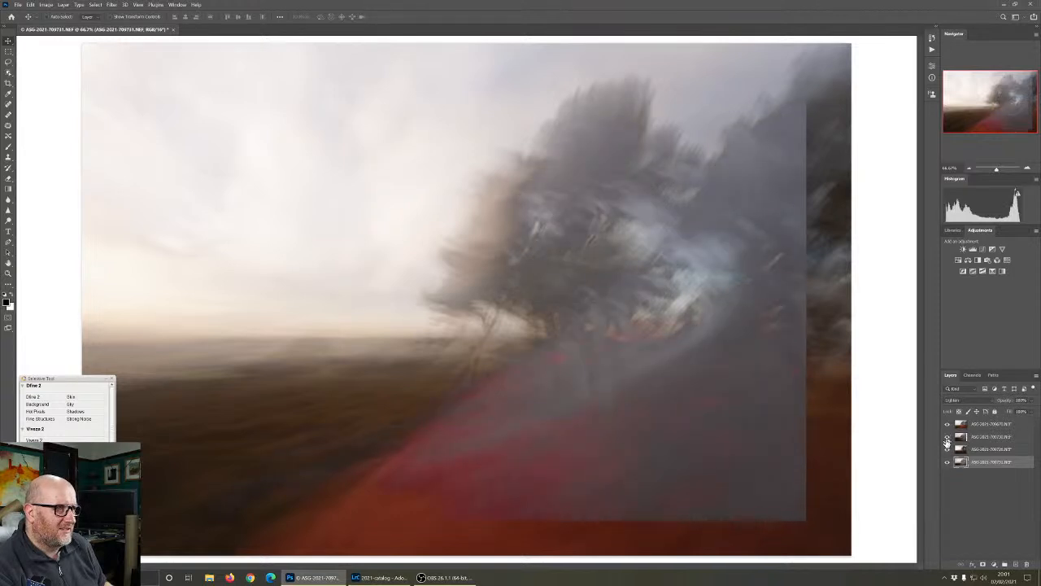
{"action": "left_click", "coordinate": [946, 462]}
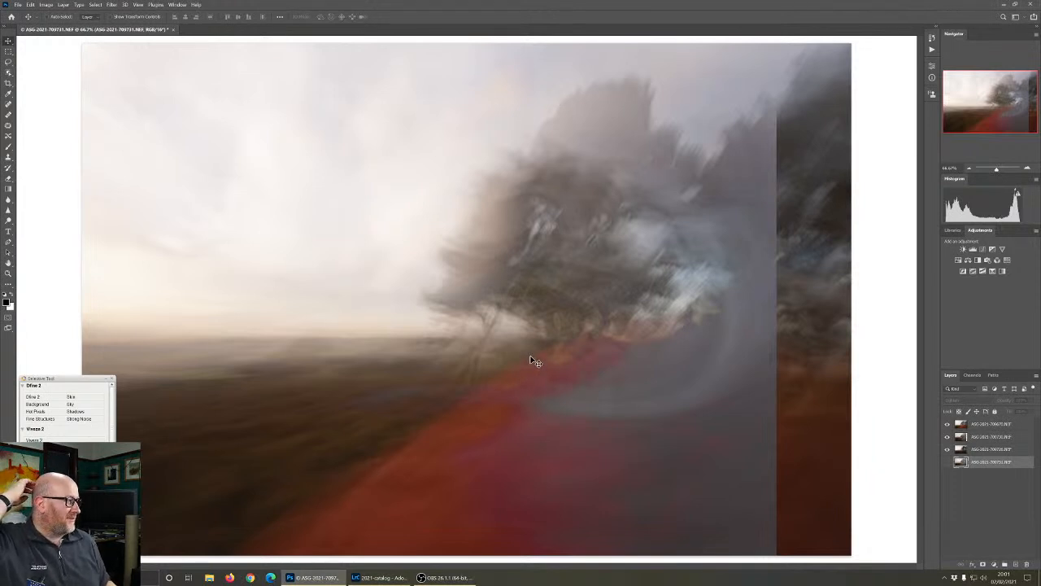
{"action": "left_click", "coordinate": [947, 462]}
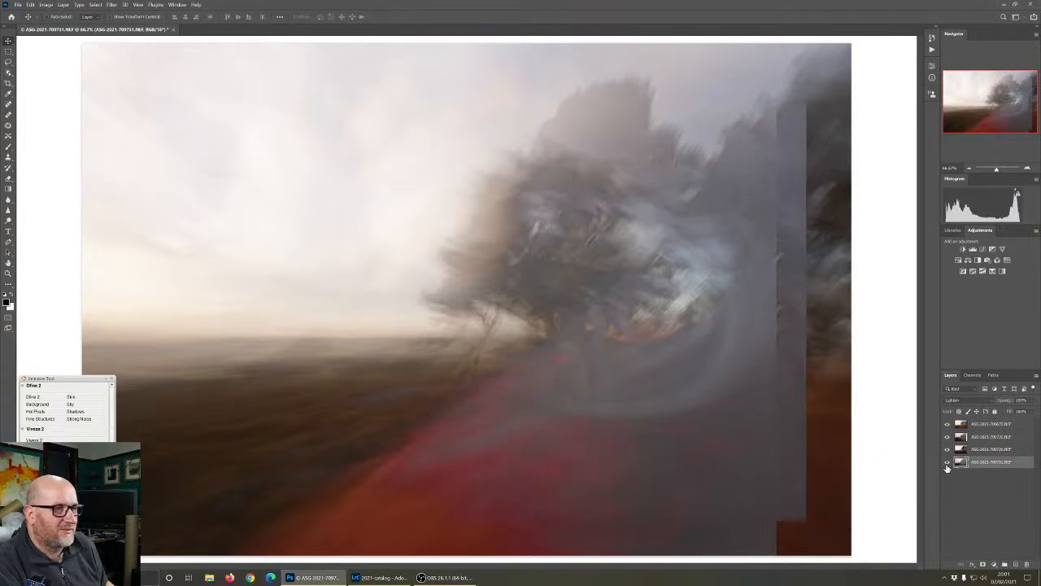
{"action": "left_click", "coordinate": [947, 466]}
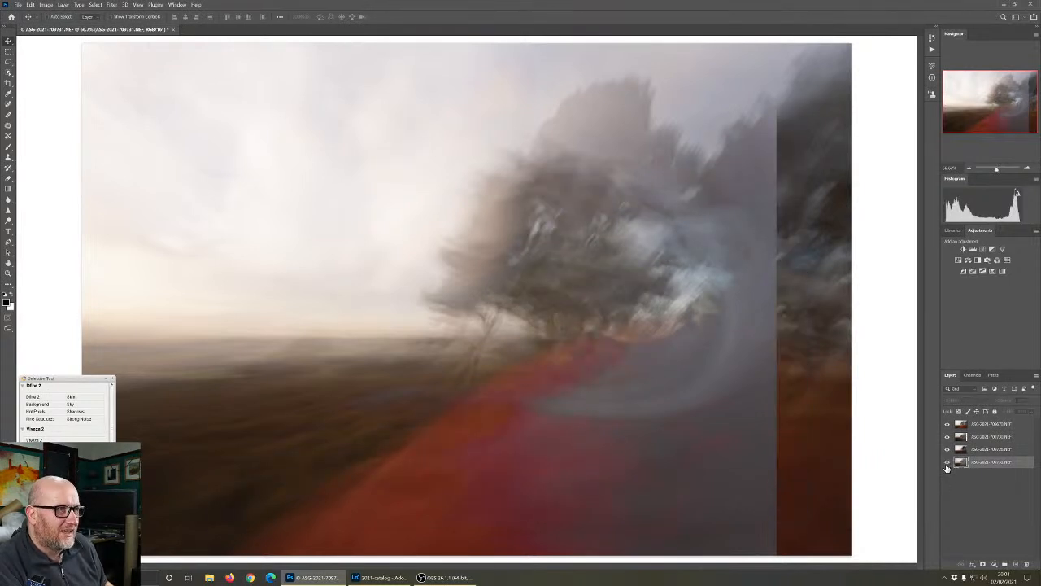
{"action": "left_click", "coordinate": [947, 464]}
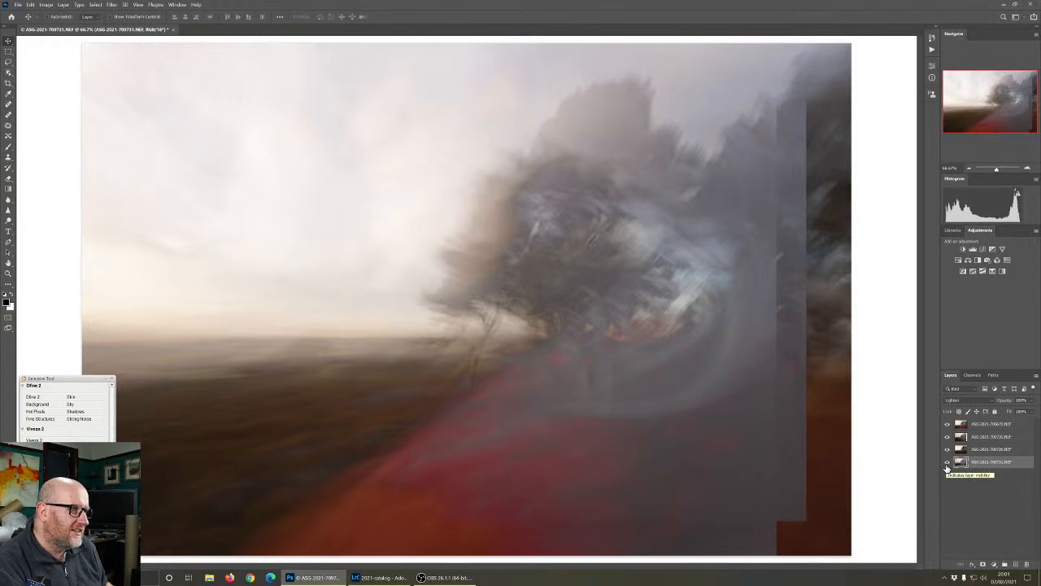
{"action": "left_click", "coordinate": [947, 464]}
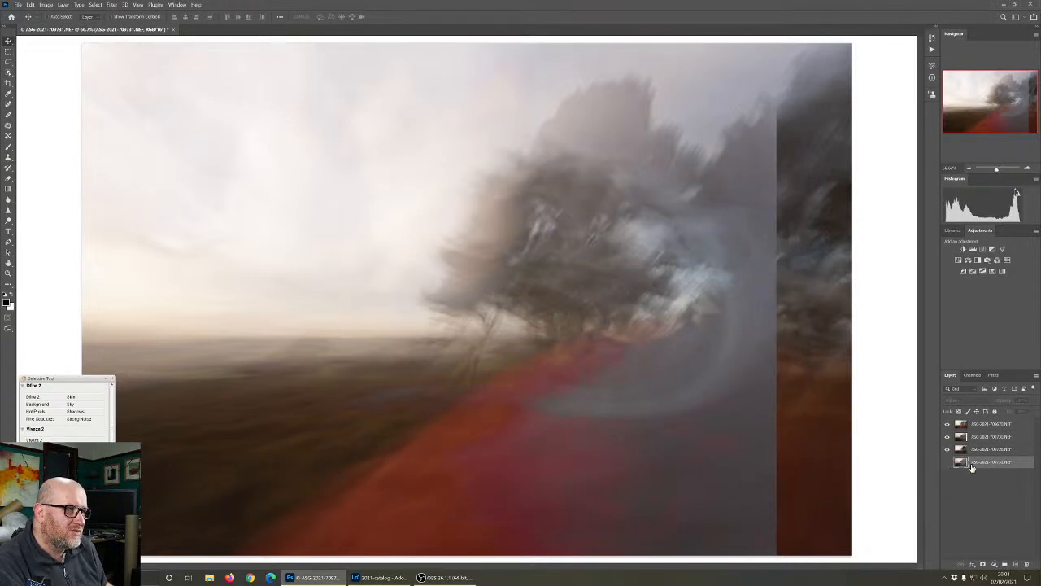
{"action": "left_click", "coordinate": [947, 463]}
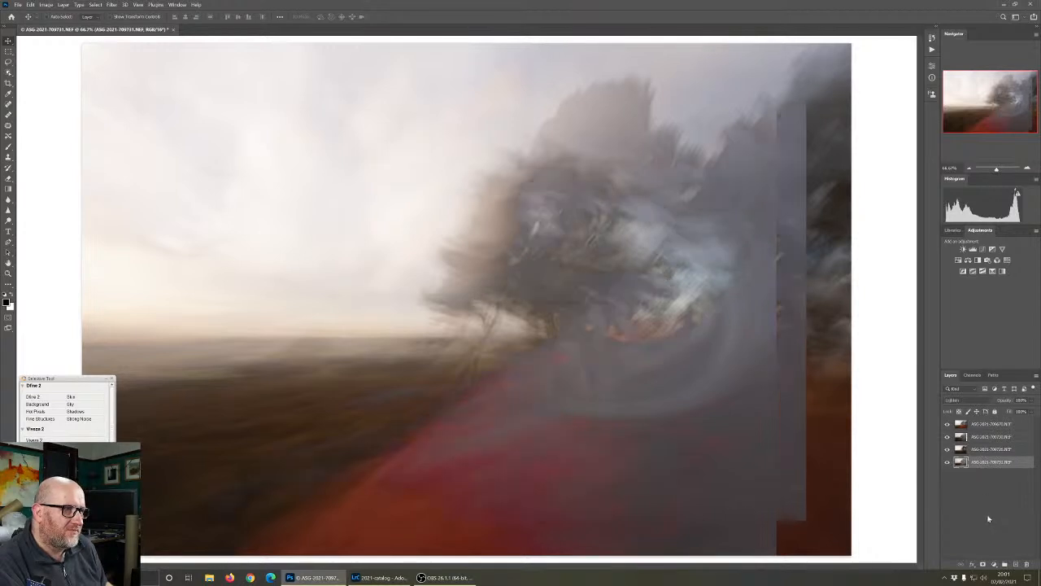
Reduce the bottom layer's opacity to about 60% and hide its upper part with a vertical gradient on a new layer mask
{"action": "left_click", "coordinate": [1032, 405]}
{"action": "left_click", "coordinate": [1021, 411]}
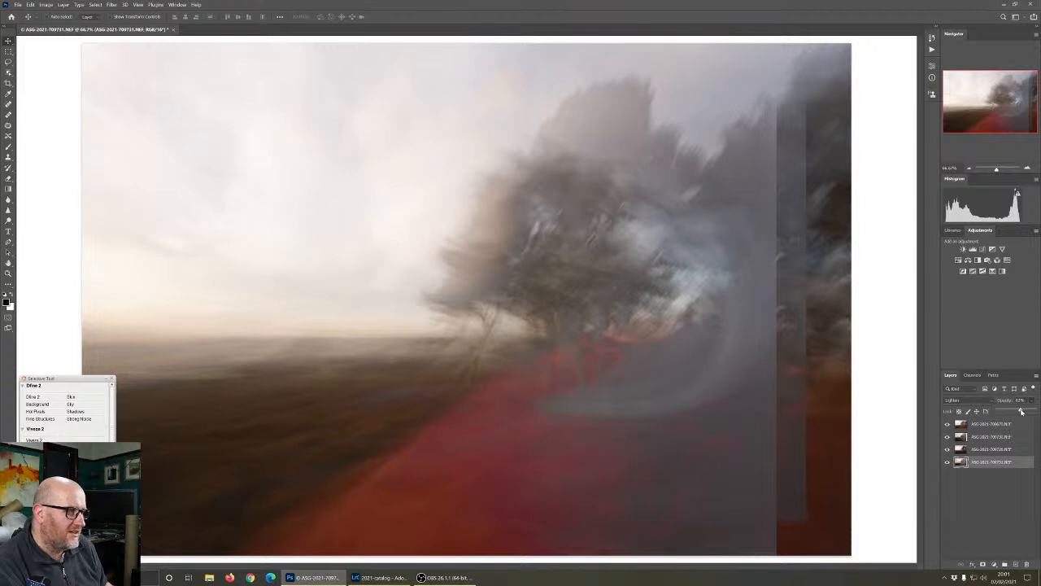
{"action": "left_click", "coordinate": [983, 564]}
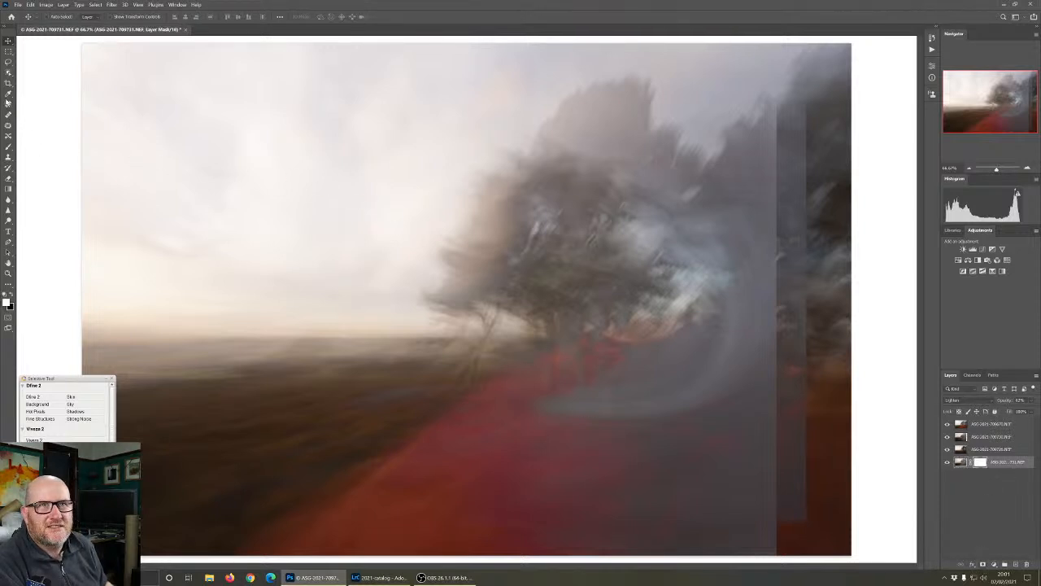
{"action": "left_click", "coordinate": [8, 189]}
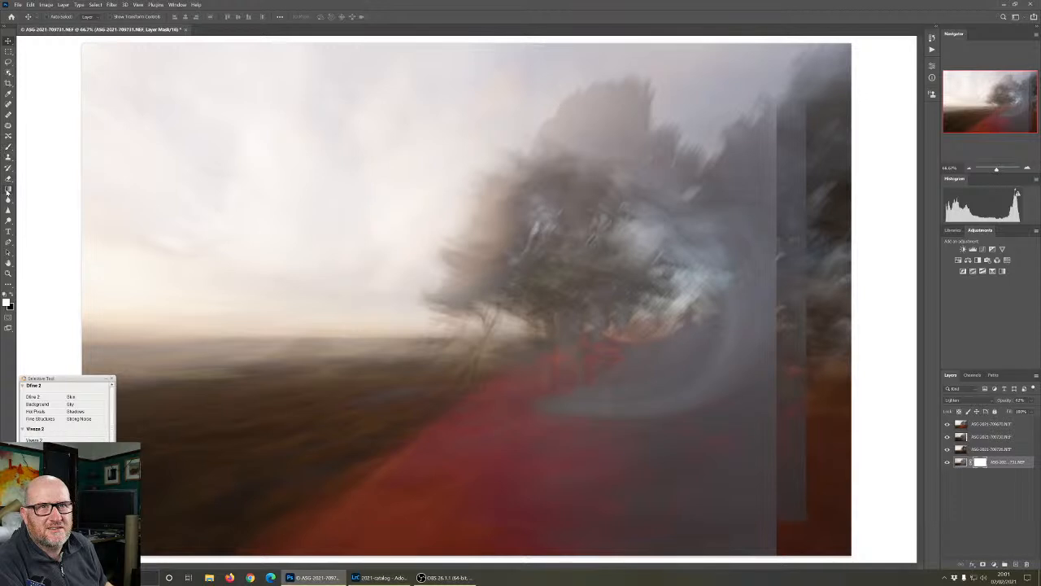
{"action": "mouse_move", "coordinate": [583, 288]}
{"action": "left_mouse_down"}
{"action": "mouse_move", "coordinate": [590, 350]}
{"action": "mouse_move", "coordinate": [589, 275]}
{"action": "left_mouse_up"}
{"action": "key", "text": "ctrl+z"}
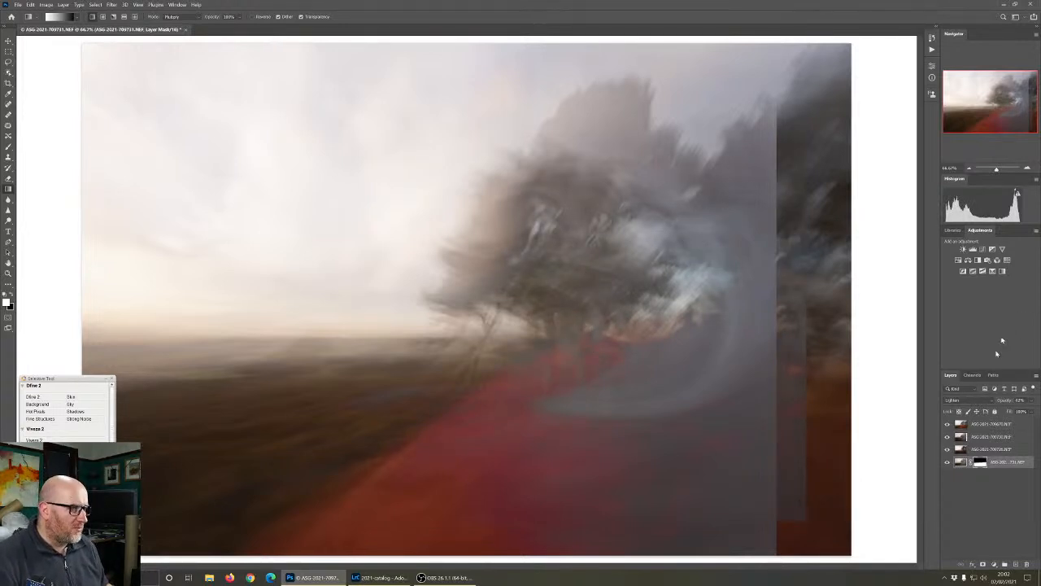
Mask the ASG-2021-709730.NEF layer with a vertical gradient hiding its upper part, and check the blend with the top layer hidden and shown
{"action": "left_click", "coordinate": [996, 439]}
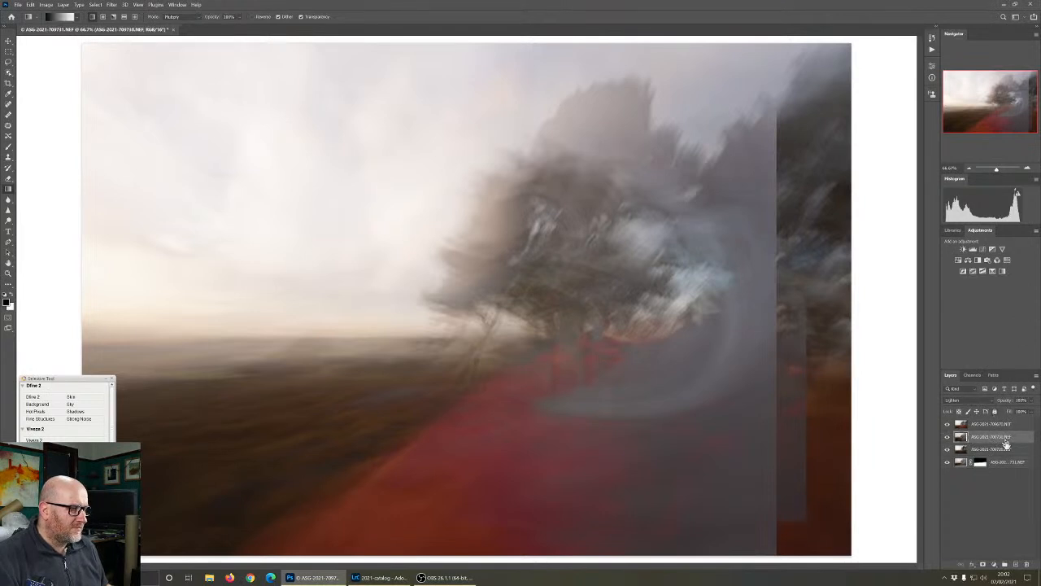
{"action": "left_click", "coordinate": [984, 563]}
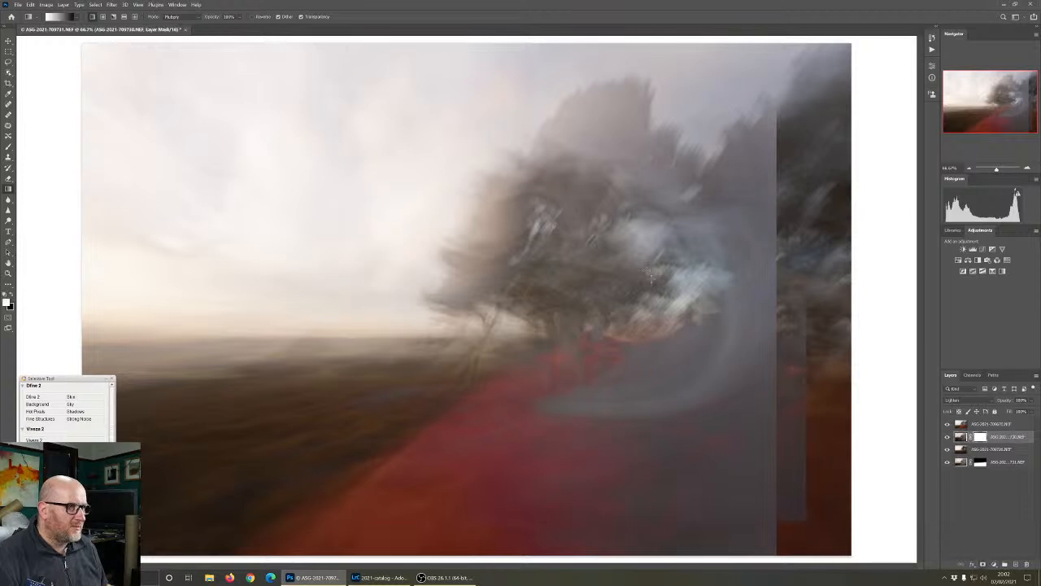
{"action": "left_click_drag", "start_coordinate": [653, 355], "coordinate": [648, 247]}
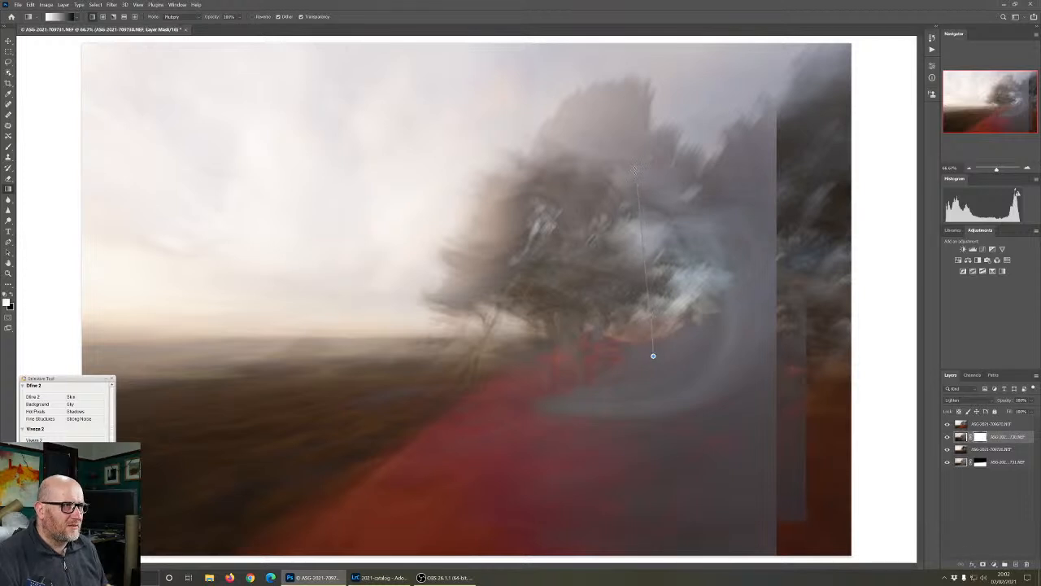
{"action": "left_click_drag", "start_coordinate": [633, 152], "coordinate": [634, 151]}
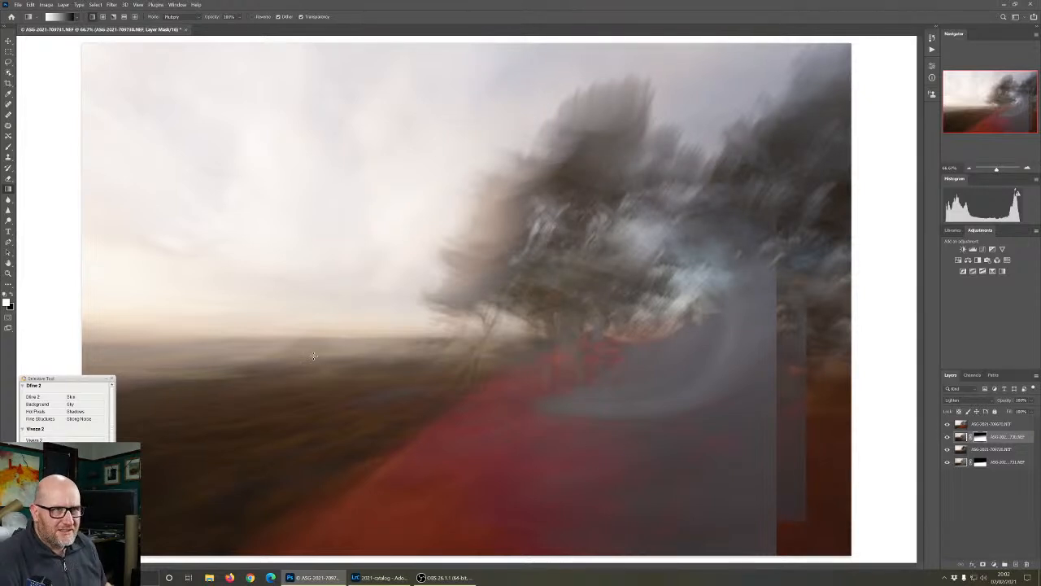
{"action": "left_click", "coordinate": [947, 425]}
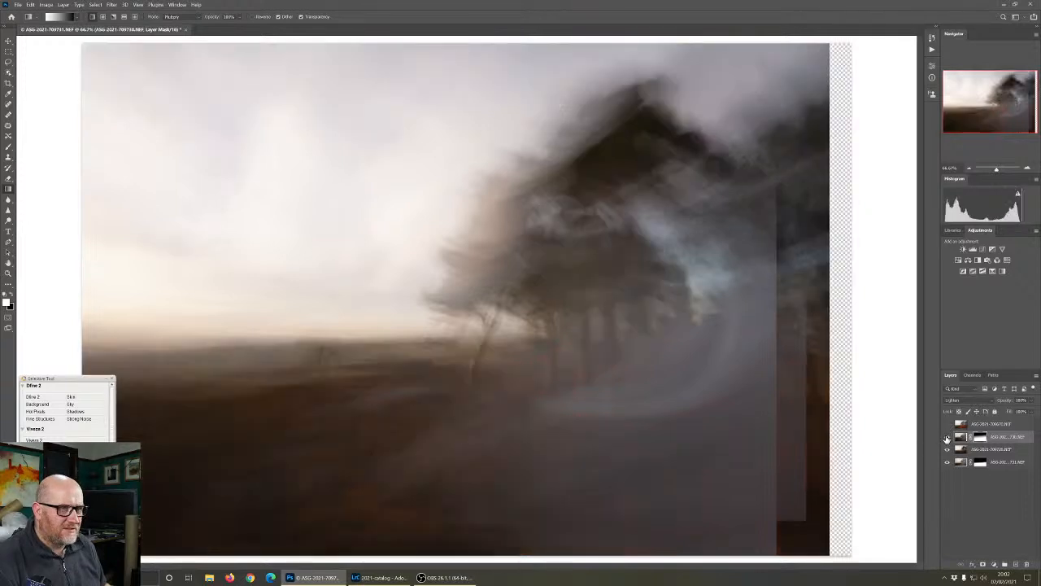
{"action": "left_click", "coordinate": [947, 425]}
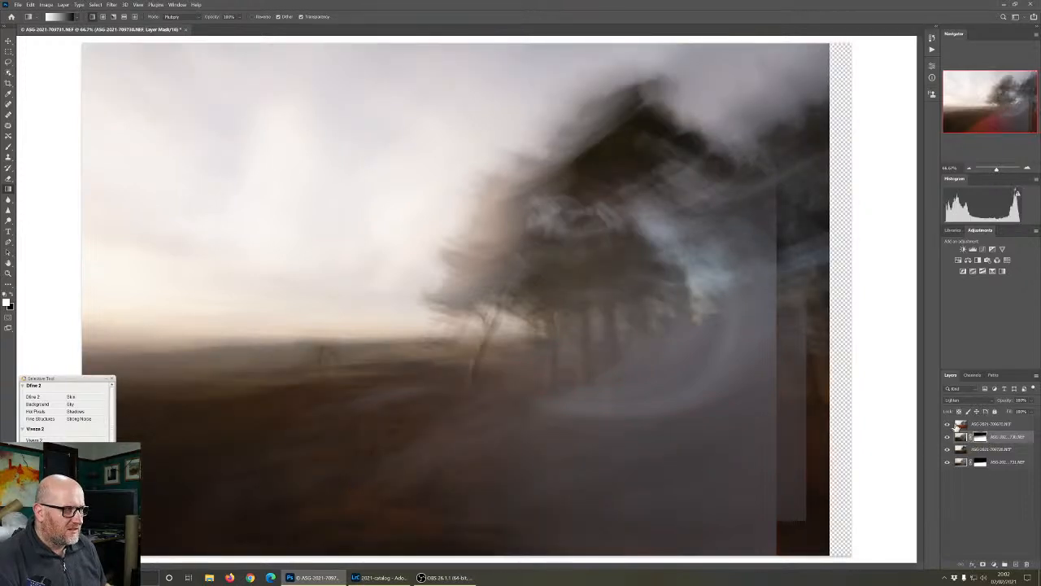
Add a layer mask to the top layer and raise the Eraser's opacity and flow to about 75%
{"action": "left_click", "coordinate": [961, 425]}
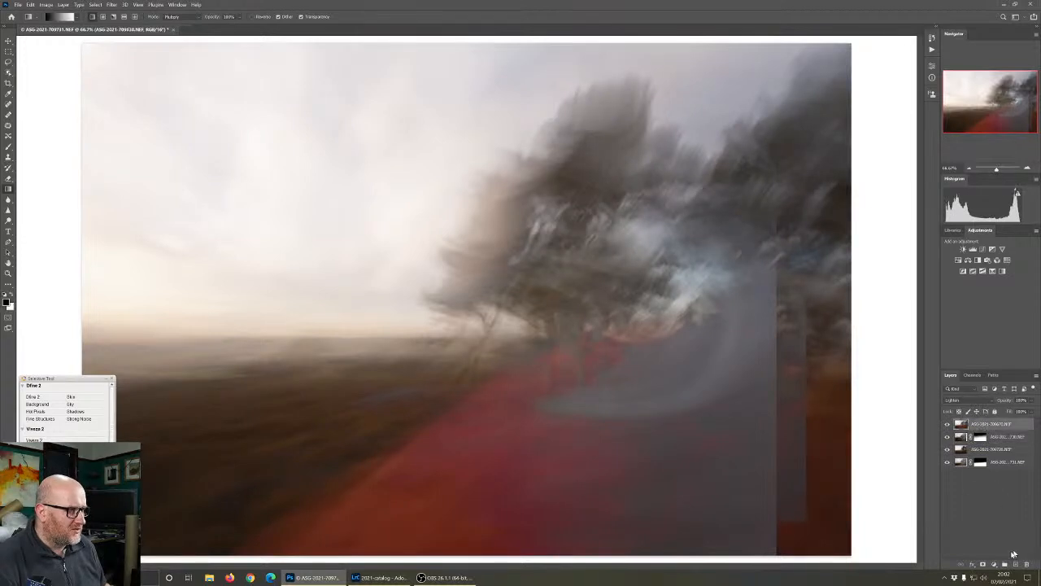
{"action": "left_click", "coordinate": [983, 565]}
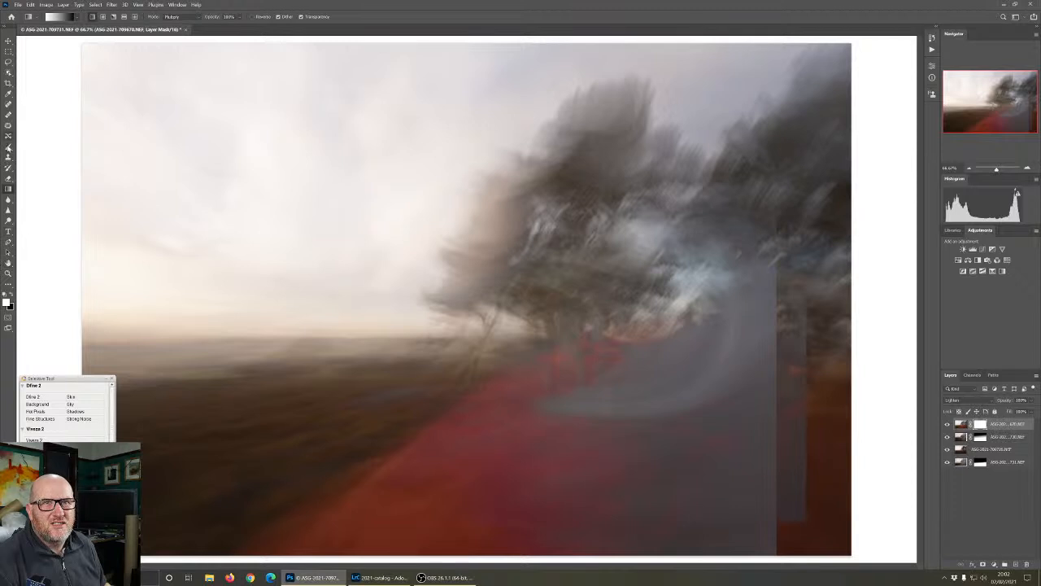
{"action": "left_click", "coordinate": [9, 179]}
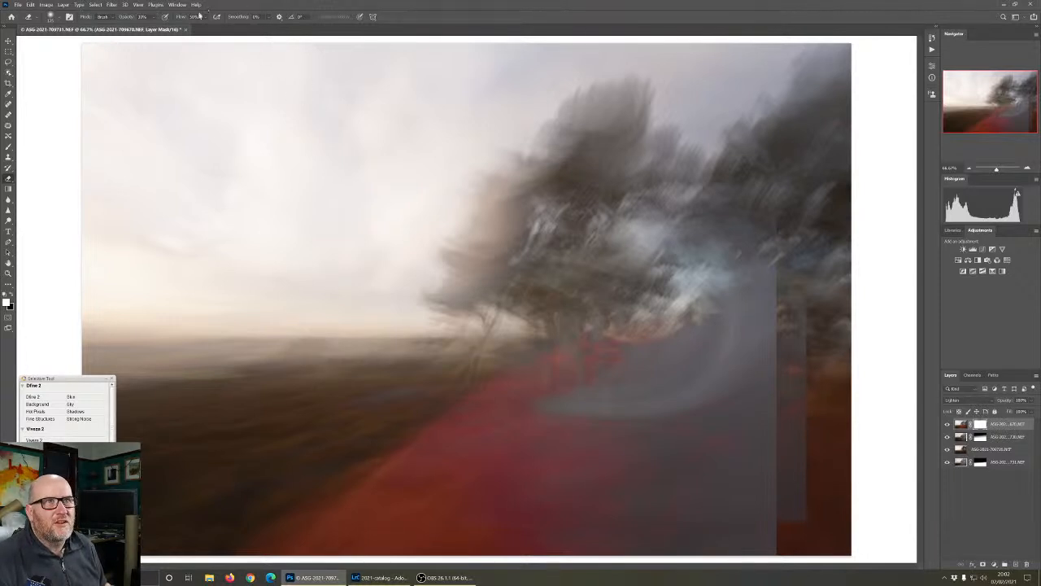
{"action": "left_click", "coordinate": [157, 18]}
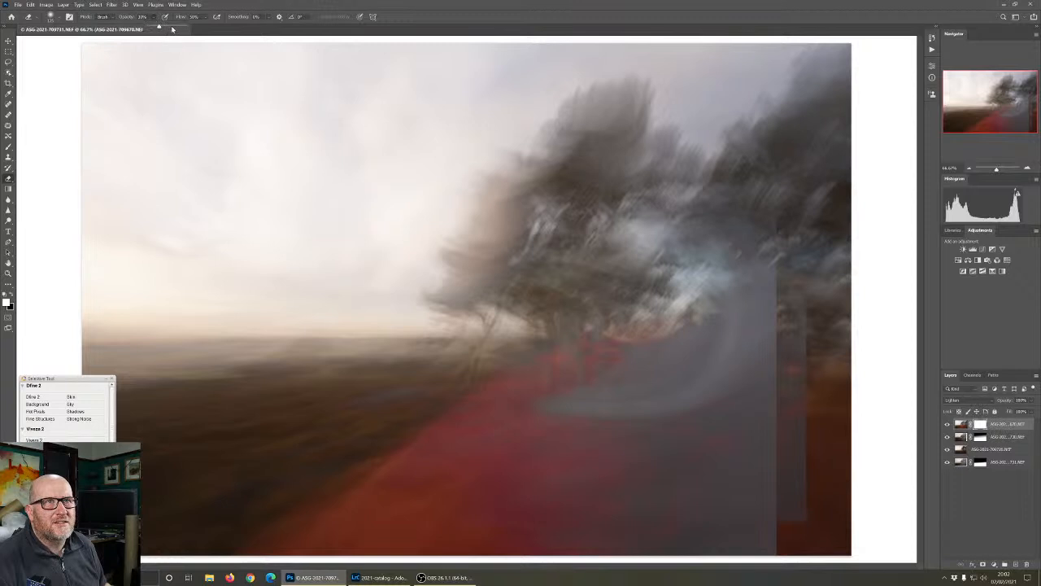
{"action": "left_click", "coordinate": [204, 17]}
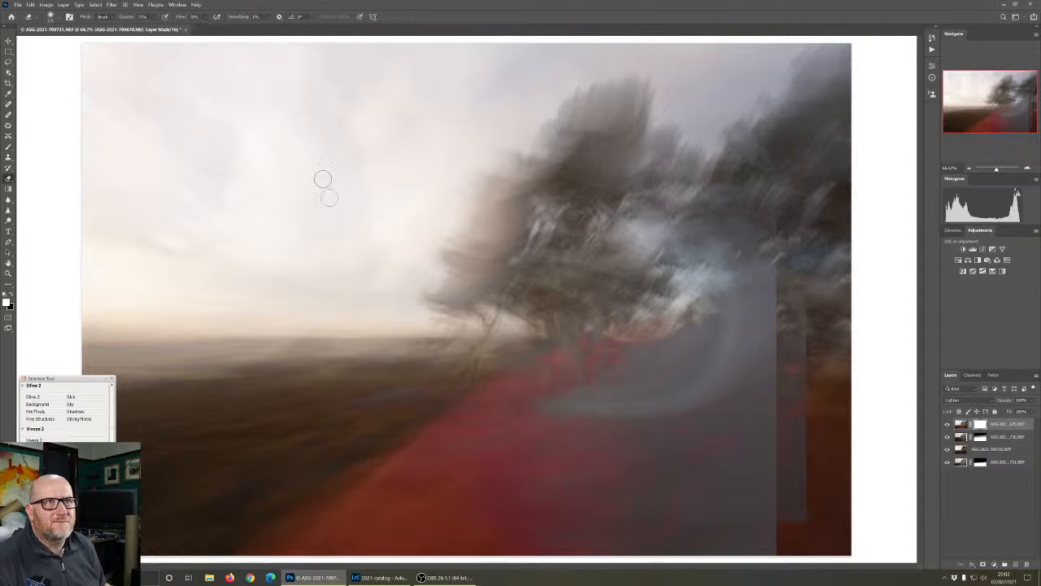
Erase on the top layer's mask along the horizon, from the small distant tree to the lone pine trunk, using an enlarged brush
{"action": "left_click_drag", "start_coordinate": [318, 350], "coordinate": [322, 354]}
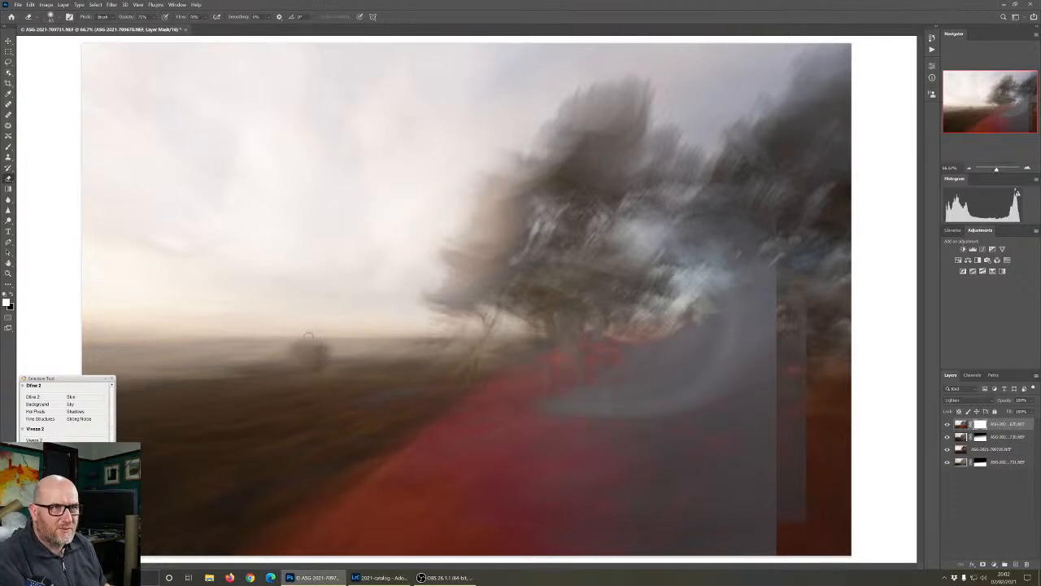
{"action": "key", "text": "bracketright"}
{"action": "key", "text": "bracketright"}
{"action": "key", "text": "bracketright"}
{"action": "key", "text": "bracketright"}
{"action": "key", "text": "bracketright"}
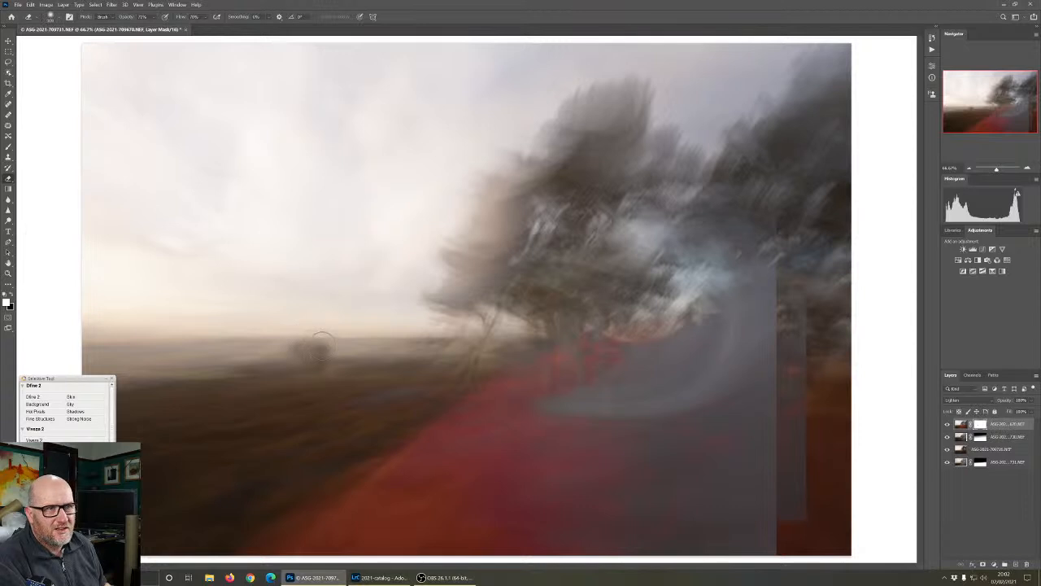
{"action": "mouse_move", "coordinate": [322, 350]}
{"action": "left_mouse_down"}
{"action": "mouse_move", "coordinate": [310, 346]}
{"action": "mouse_move", "coordinate": [345, 344]}
{"action": "mouse_move", "coordinate": [299, 366]}
{"action": "mouse_move", "coordinate": [201, 357]}
{"action": "mouse_move", "coordinate": [81, 368]}
{"action": "mouse_move", "coordinate": [238, 371]}
{"action": "mouse_move", "coordinate": [460, 349]}
{"action": "mouse_move", "coordinate": [414, 366]}
{"action": "mouse_move", "coordinate": [502, 350]}
{"action": "left_mouse_up"}
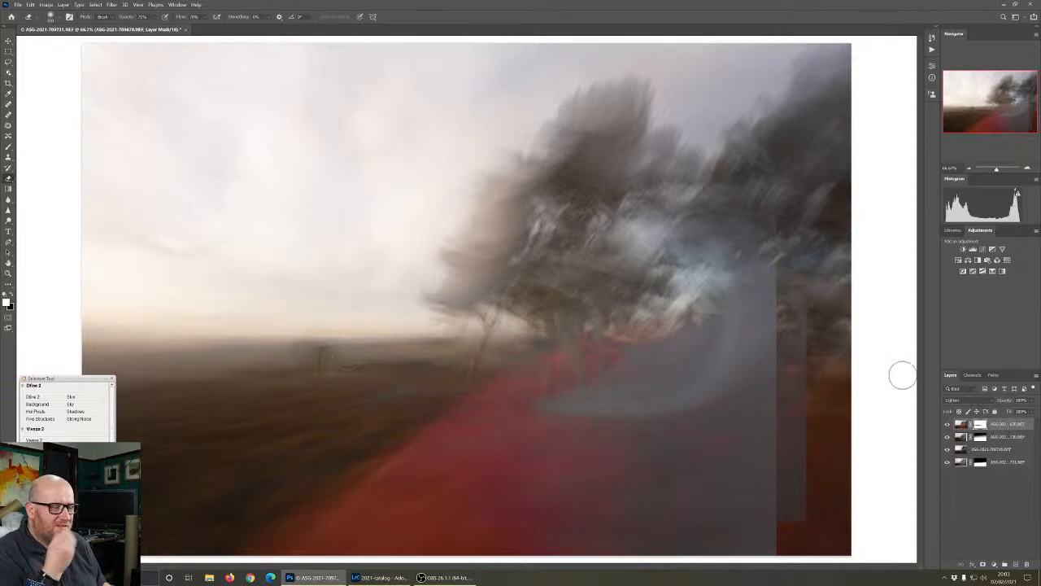
Examine what each of the three upper layers contributes to the blend by toggling their visibility, leaving all four layers visible
{"action": "left_click", "coordinate": [946, 424]}
{"action": "left_click", "coordinate": [946, 424]}
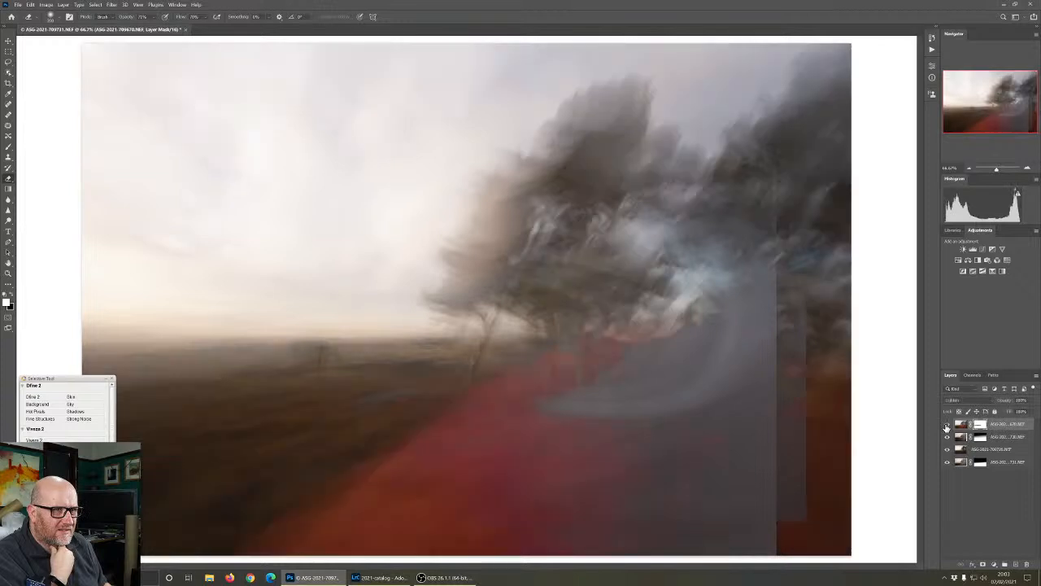
{"action": "left_click", "coordinate": [947, 437]}
{"action": "left_click", "coordinate": [947, 438]}
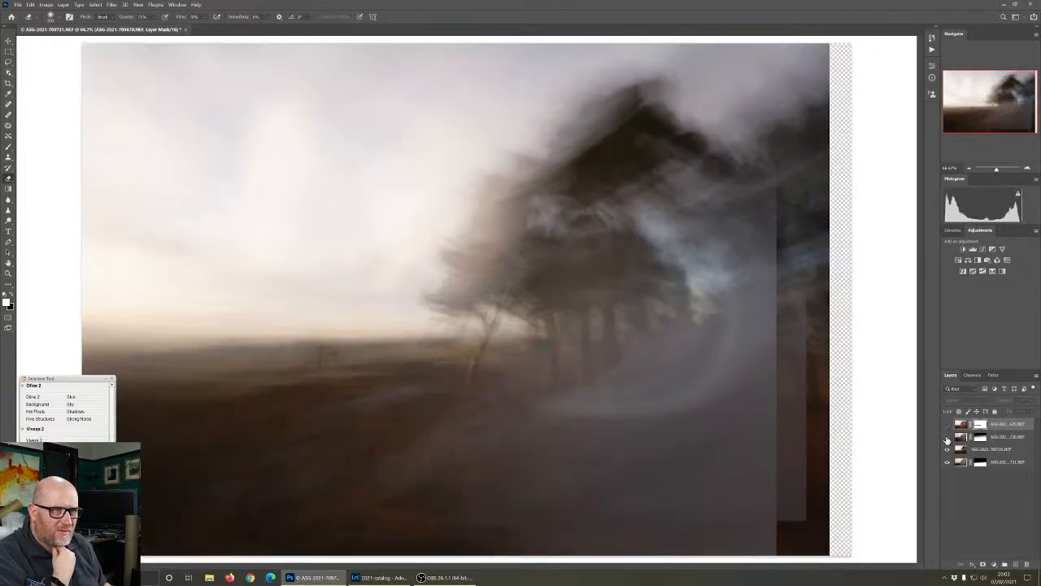
{"action": "left_click", "coordinate": [947, 447]}
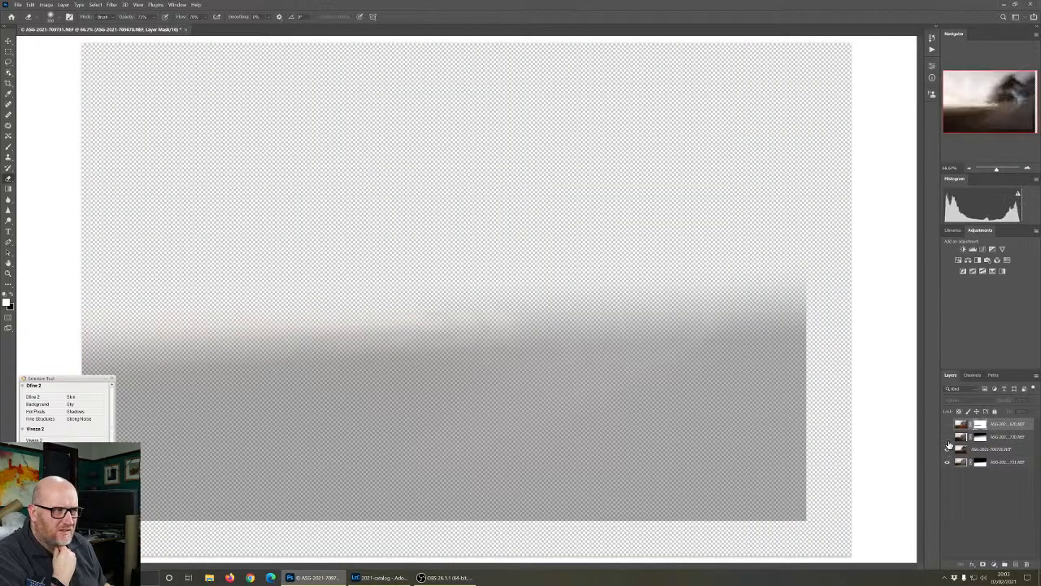
{"action": "left_click", "coordinate": [948, 449]}
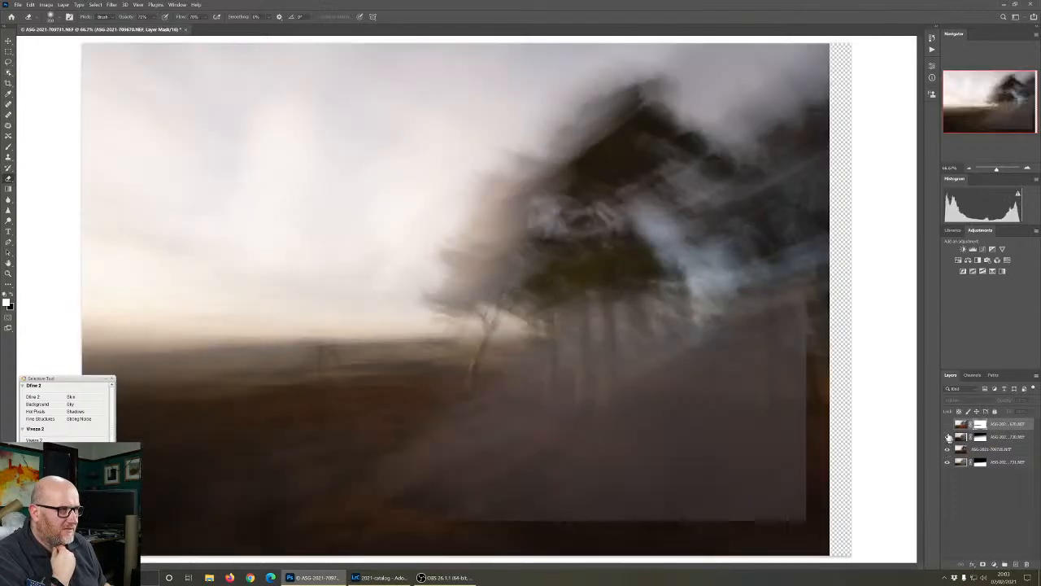
{"action": "left_click", "coordinate": [947, 424]}
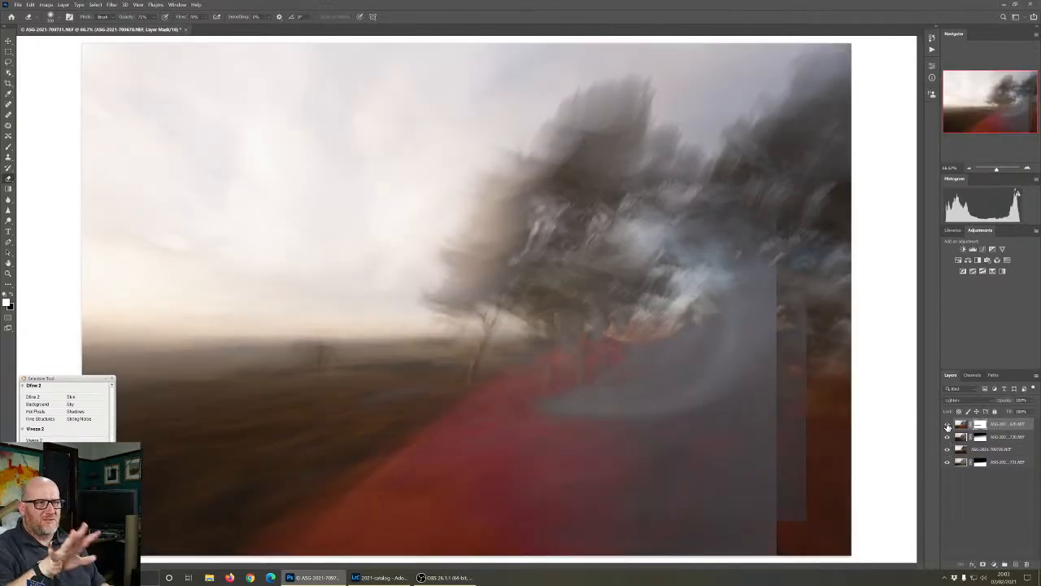
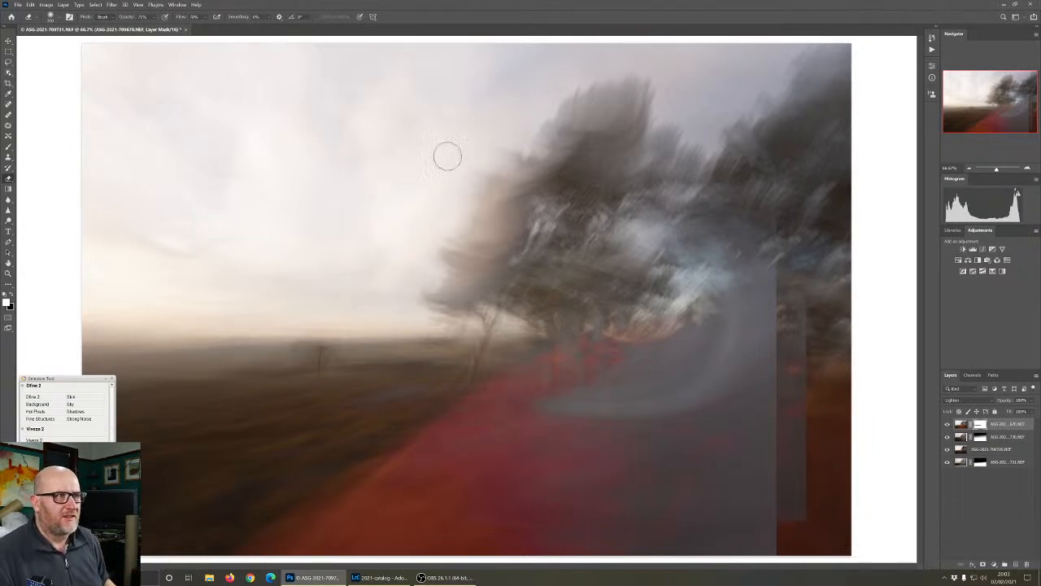
Add a Curves adjustment layer above all layers, pulling the highlights down and lifting the midtones slightly
{"action": "key", "text": "ctrl+minus"}
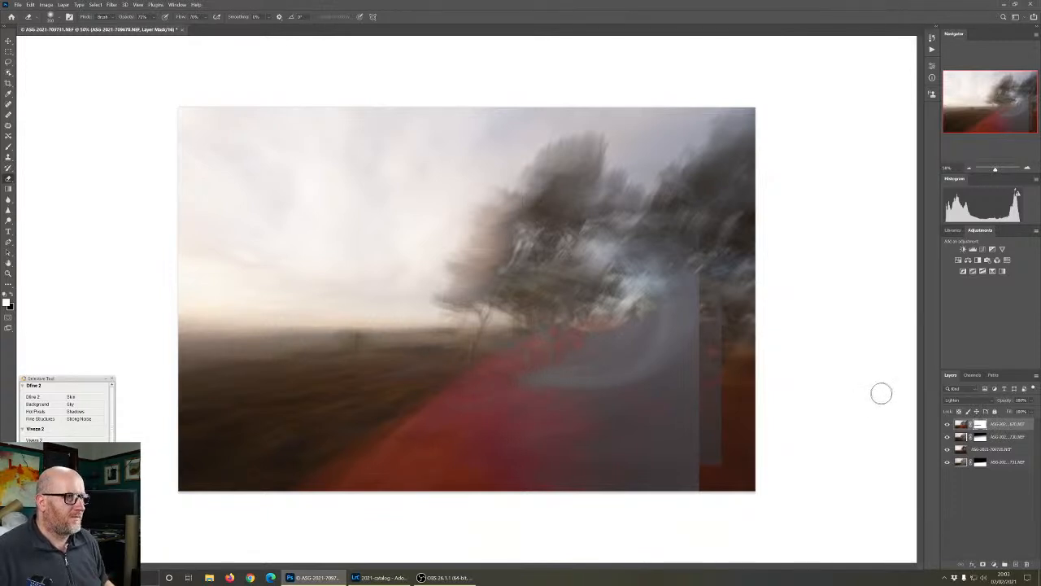
{"action": "left_click", "coordinate": [983, 249]}
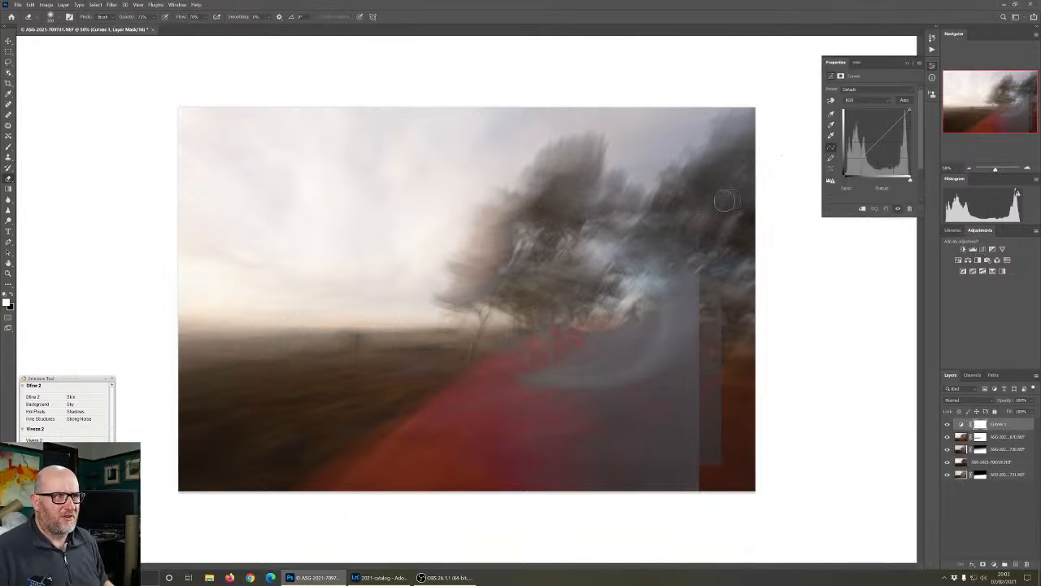
{"action": "left_click", "coordinate": [905, 114]}
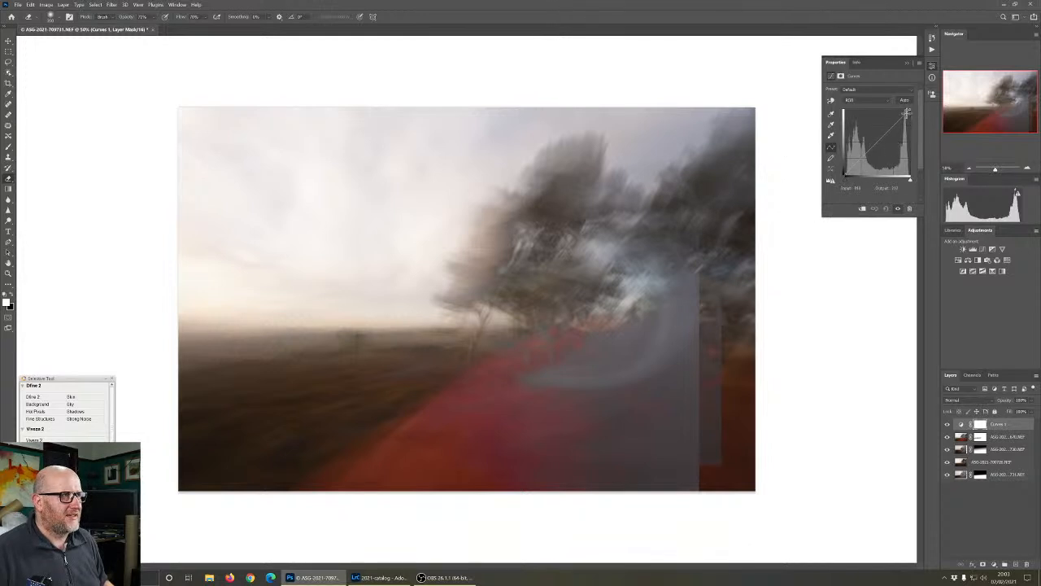
{"action": "left_click_drag", "start_coordinate": [907, 112], "coordinate": [900, 126]}
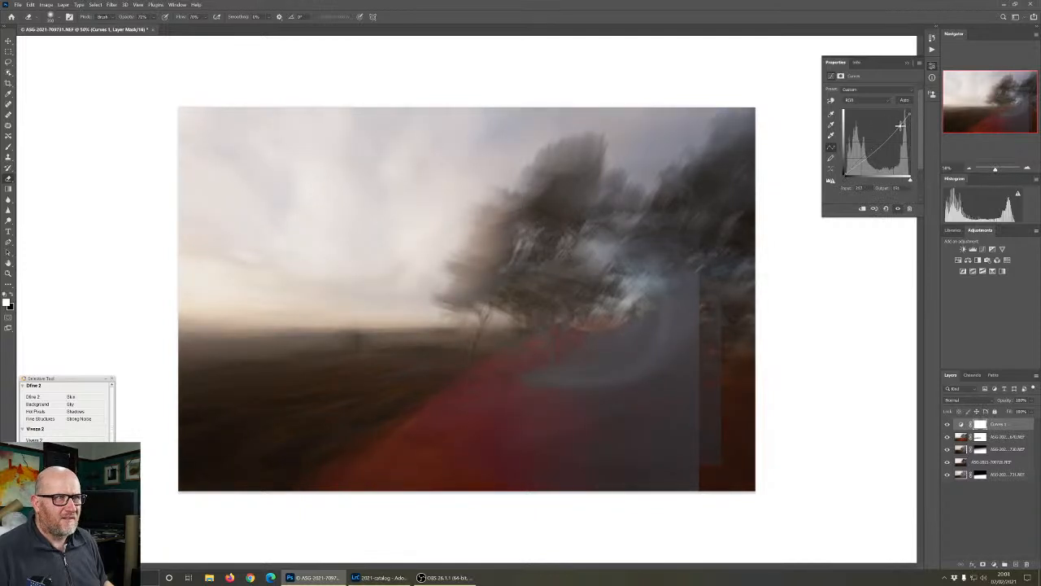
{"action": "left_click_drag", "start_coordinate": [879, 150], "coordinate": [874, 146]}
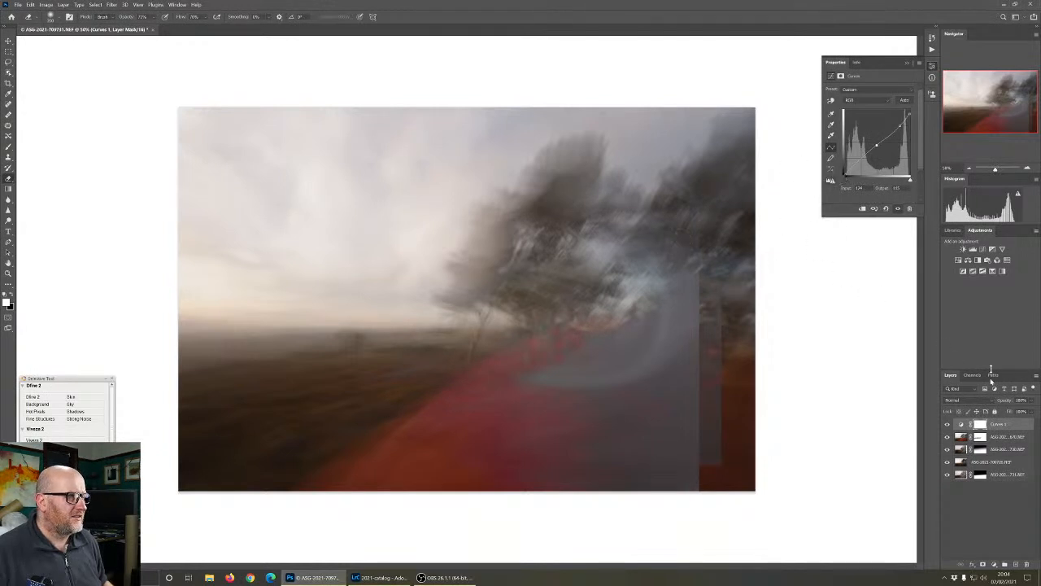
Add a second Curves adjustment layer, moving its black point inward and pulling the midtones down slightly to darken the image
{"action": "left_click", "coordinate": [983, 248]}
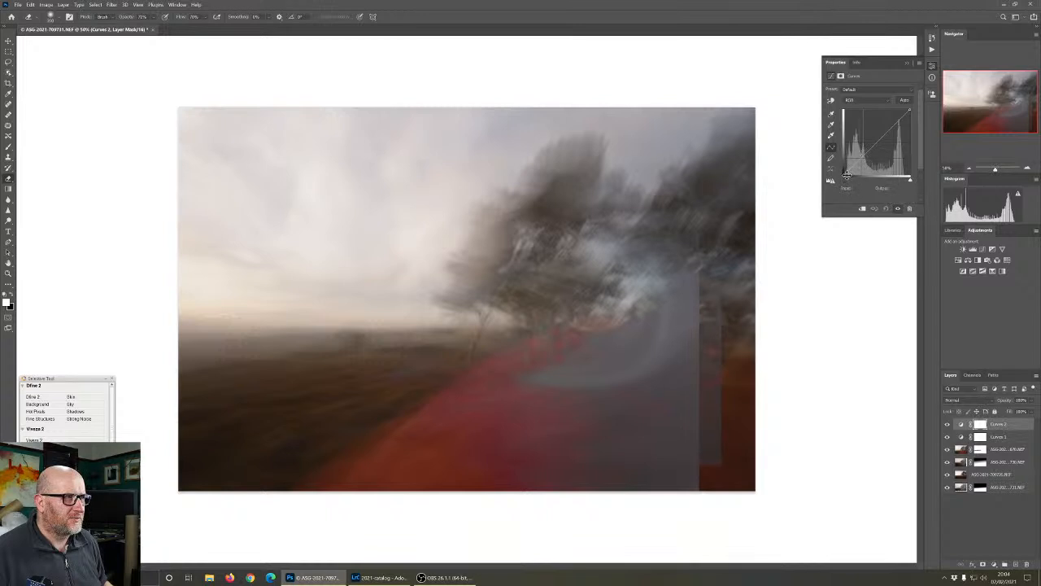
{"action": "left_click_drag", "start_coordinate": [844, 176], "coordinate": [849, 174]}
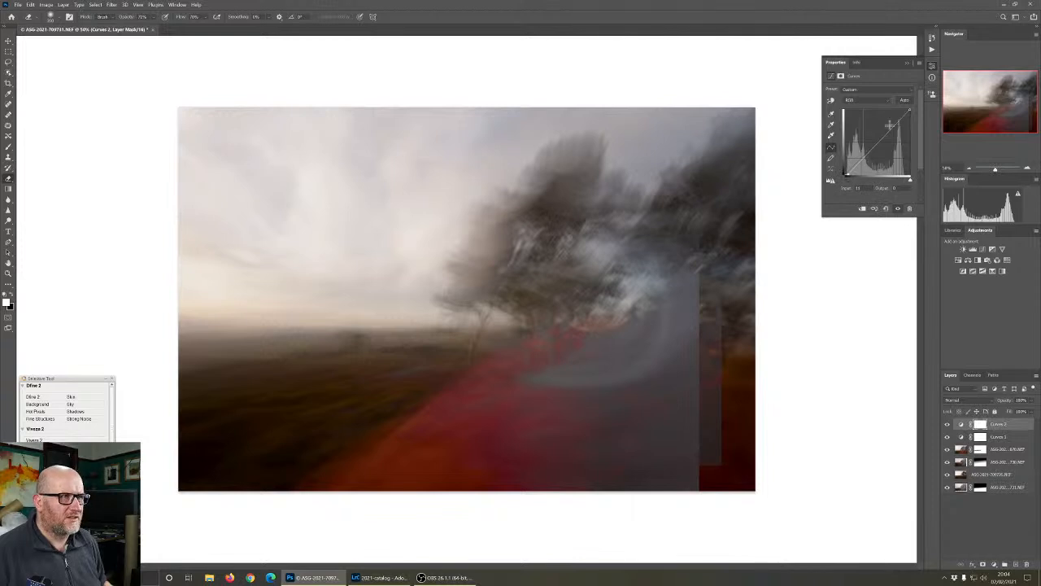
{"action": "left_click_drag", "start_coordinate": [881, 140], "coordinate": [883, 140]}
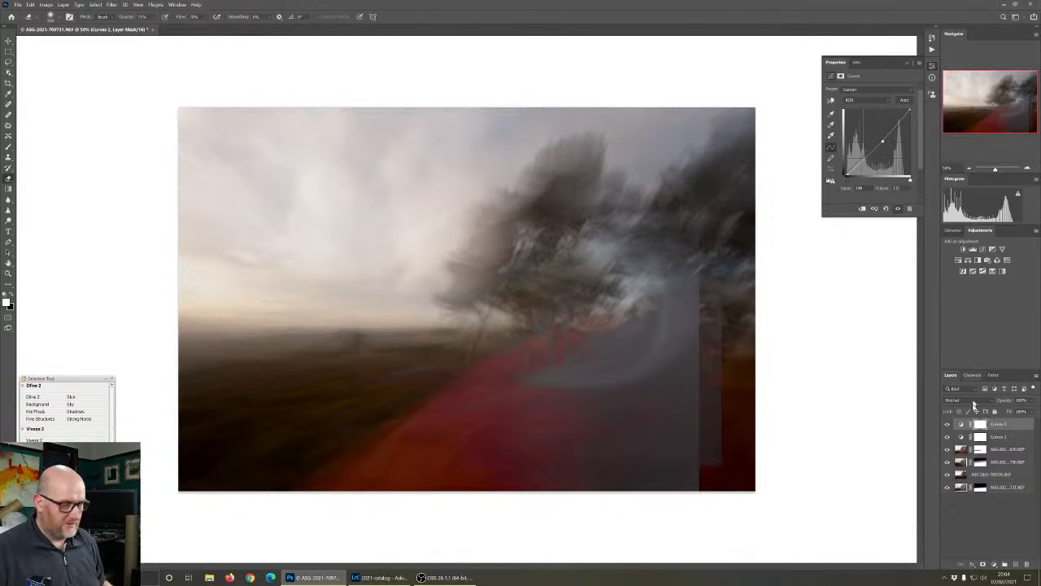
Invert the new Curves layer's mask to black and brush white over the trees to limit the darkening to them
{"action": "left_click", "coordinate": [840, 76]}
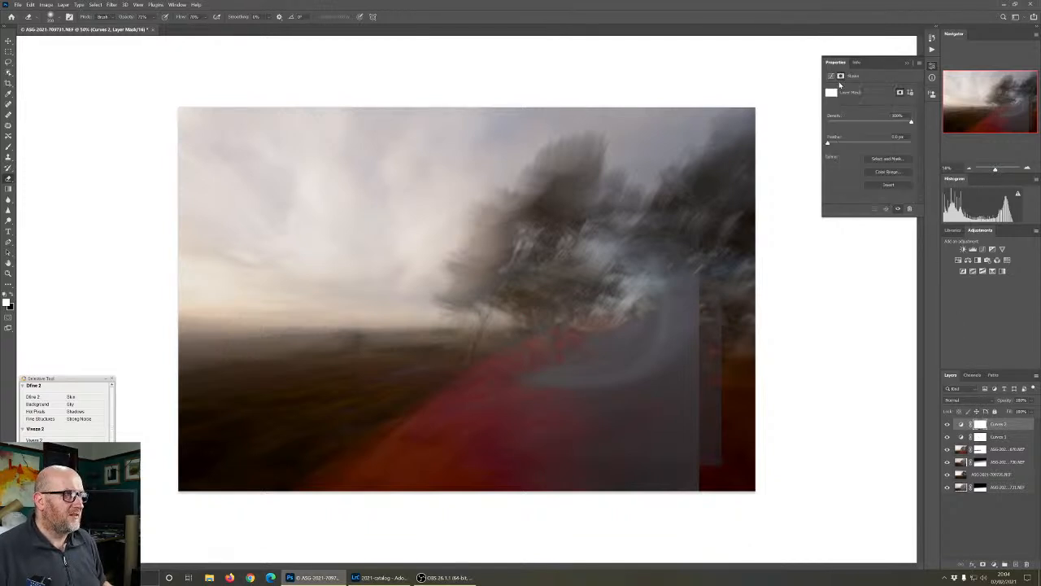
{"action": "left_click", "coordinate": [889, 185]}
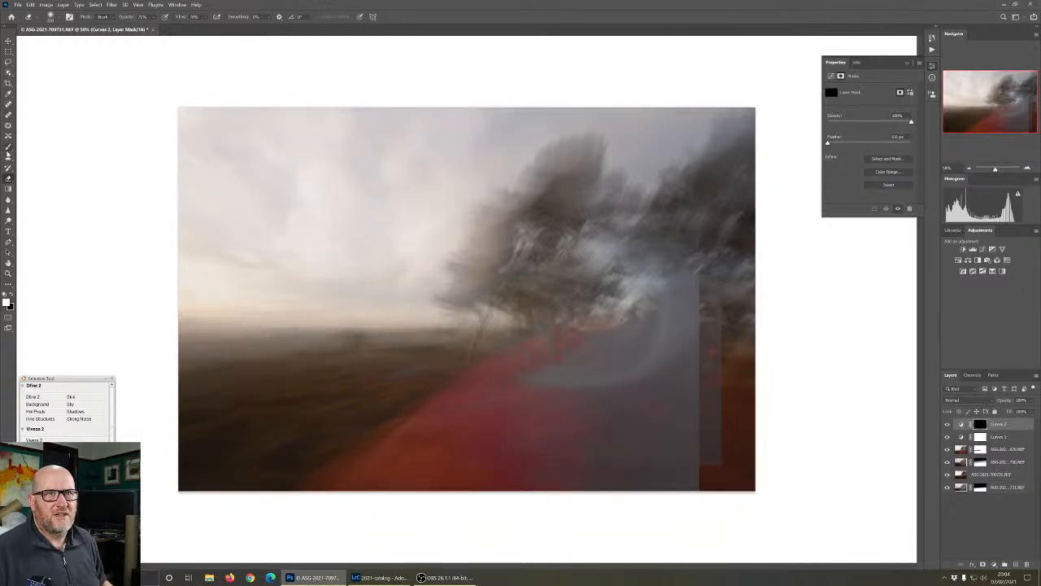
{"action": "left_click", "coordinate": [8, 147]}
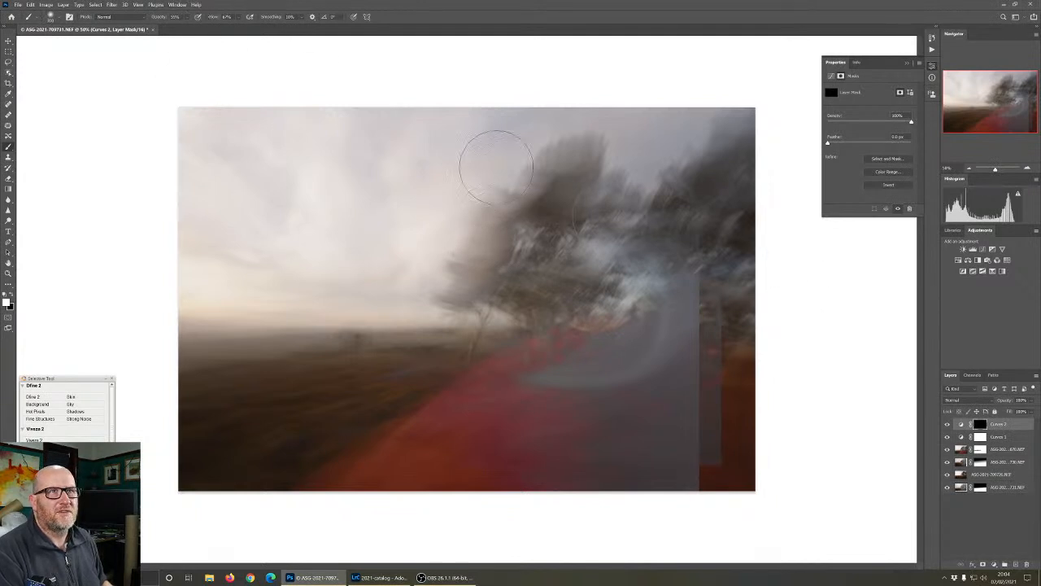
{"action": "mouse_move", "coordinate": [546, 212]}
{"action": "left_mouse_down"}
{"action": "mouse_move", "coordinate": [490, 253]}
{"action": "mouse_move", "coordinate": [537, 244]}
{"action": "mouse_move", "coordinate": [540, 289]}
{"action": "mouse_move", "coordinate": [562, 298]}
{"action": "mouse_move", "coordinate": [541, 265]}
{"action": "mouse_move", "coordinate": [493, 288]}
{"action": "mouse_move", "coordinate": [484, 321]}
{"action": "mouse_move", "coordinate": [506, 265]}
{"action": "mouse_move", "coordinate": [492, 286]}
{"action": "mouse_move", "coordinate": [551, 322]}
{"action": "mouse_move", "coordinate": [622, 307]}
{"action": "mouse_move", "coordinate": [613, 290]}
{"action": "mouse_move", "coordinate": [694, 225]}
{"action": "mouse_move", "coordinate": [716, 177]}
{"action": "mouse_move", "coordinate": [689, 232]}
{"action": "mouse_move", "coordinate": [703, 209]}
{"action": "mouse_move", "coordinate": [747, 247]}
{"action": "mouse_move", "coordinate": [748, 315]}
{"action": "left_mouse_up"}
{"action": "mouse_move", "coordinate": [598, 183]}
{"action": "left_mouse_down"}
{"action": "mouse_move", "coordinate": [560, 194]}
{"action": "mouse_move", "coordinate": [572, 162]}
{"action": "mouse_move", "coordinate": [477, 249]}
{"action": "mouse_move", "coordinate": [472, 272]}
{"action": "mouse_move", "coordinate": [484, 292]}
{"action": "mouse_move", "coordinate": [590, 228]}
{"action": "left_mouse_up"}
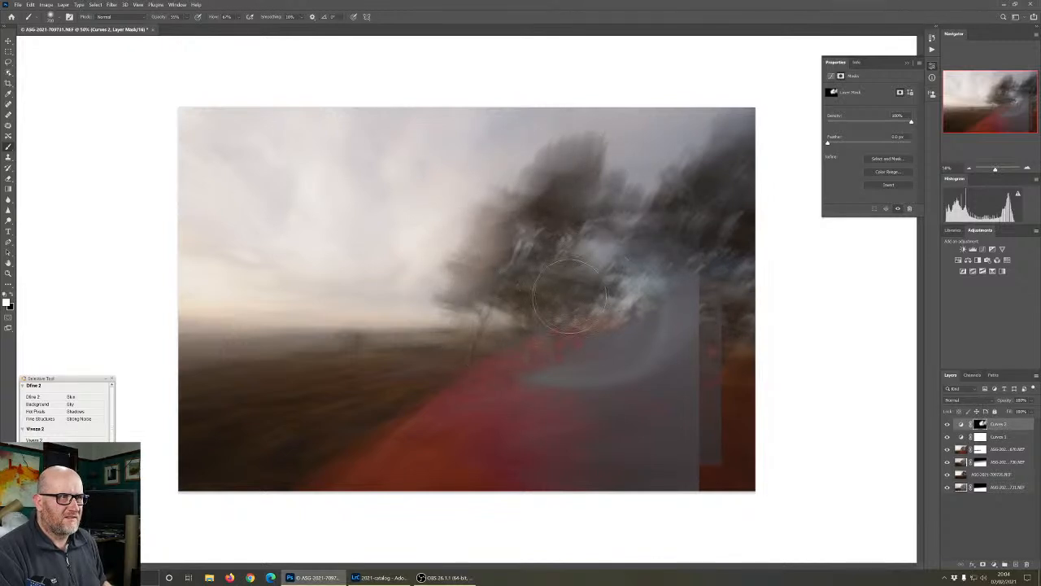
Toggle the visibility of the two Curves adjustment layers to compare the image with and without each one
{"action": "left_click", "coordinate": [946, 425]}
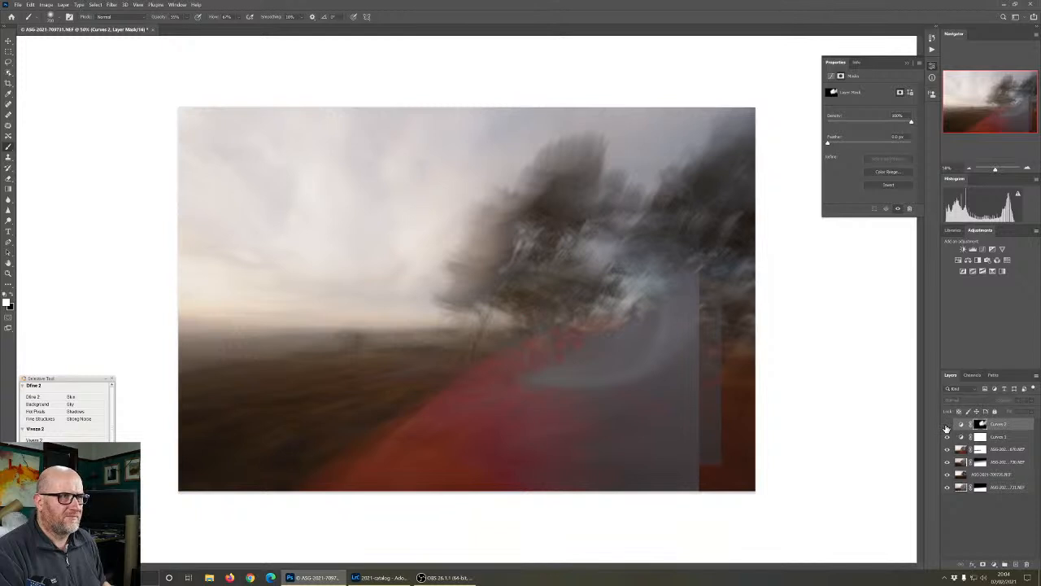
{"action": "left_click", "coordinate": [946, 426]}
{"action": "left_click", "coordinate": [946, 426]}
{"action": "left_click", "coordinate": [946, 426]}
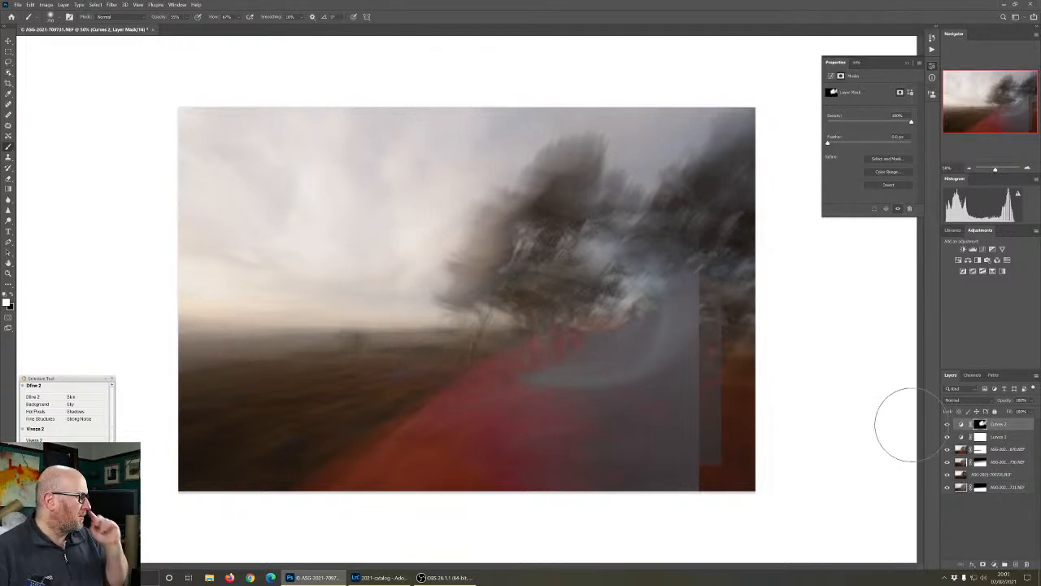
{"action": "left_click", "coordinate": [947, 424]}
{"action": "left_click", "coordinate": [947, 424]}
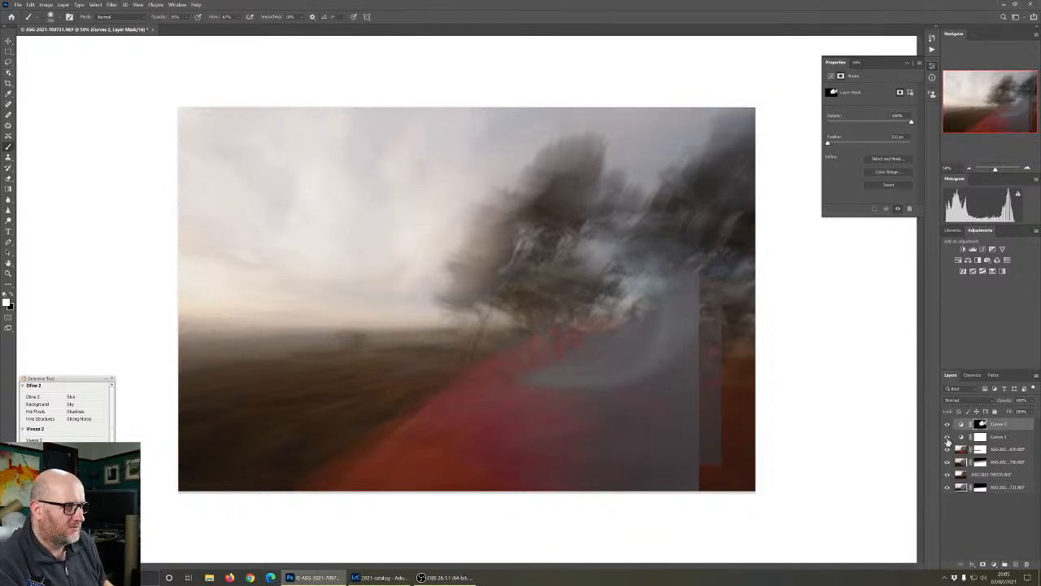
{"action": "left_click", "coordinate": [948, 438]}
{"action": "left_click", "coordinate": [948, 438]}
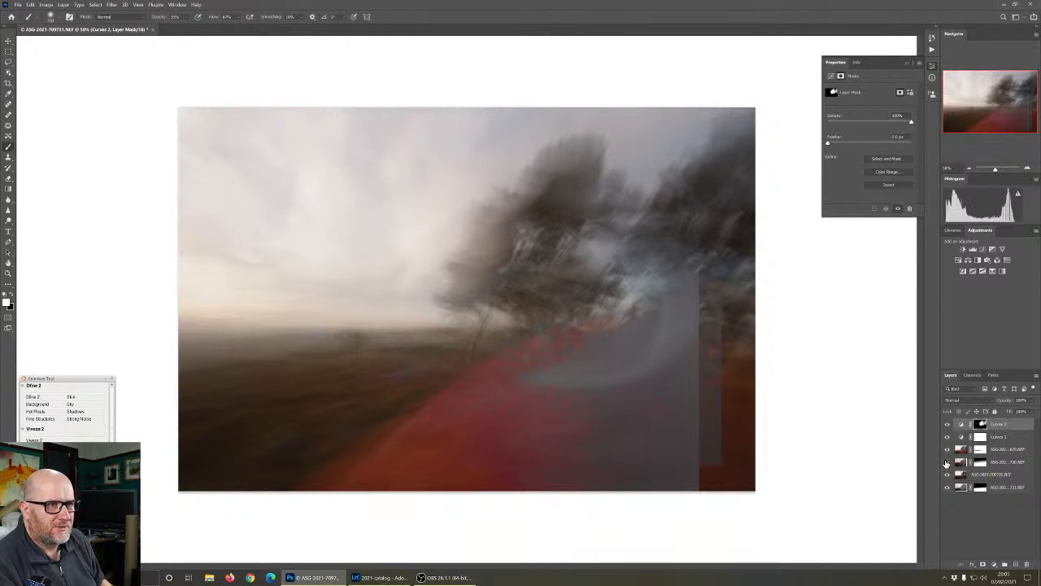
Compare the image with and without the ASG-2021-709730.NEF layer and reduce that layer's opacity slightly
{"action": "left_click", "coordinate": [946, 462]}
{"action": "left_click", "coordinate": [946, 462]}
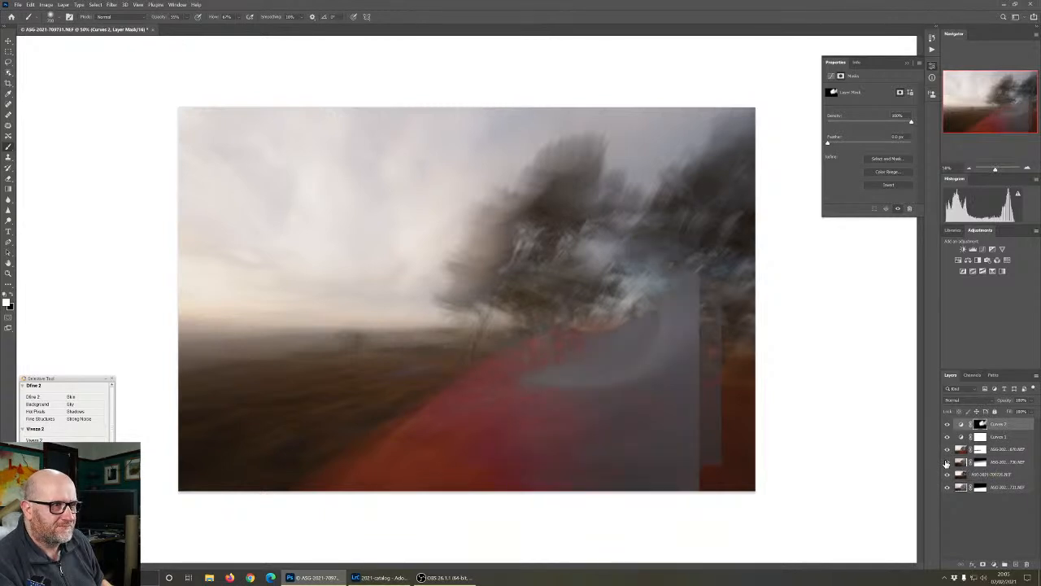
{"action": "left_click", "coordinate": [946, 462]}
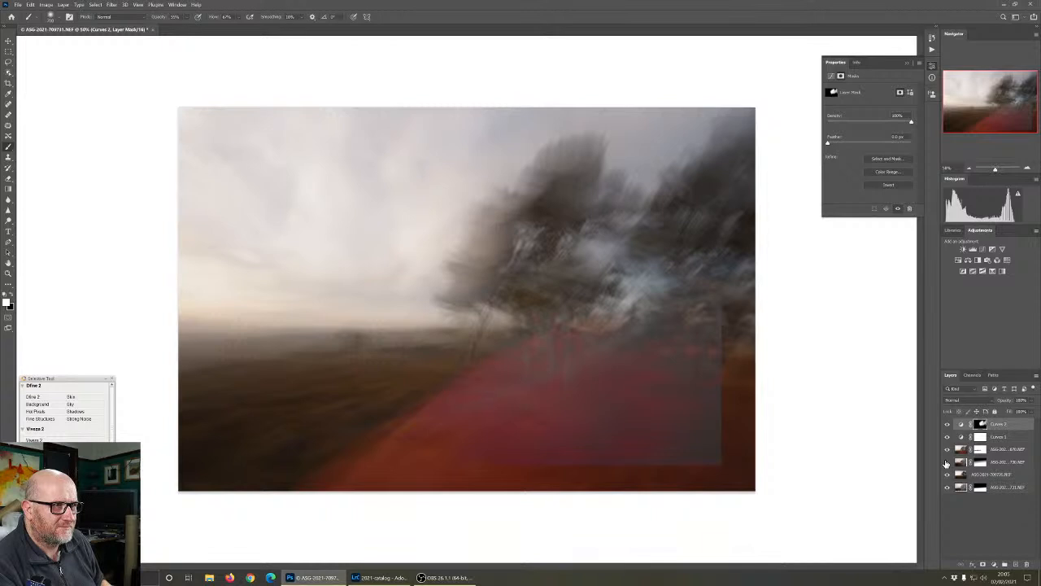
{"action": "left_click", "coordinate": [947, 462]}
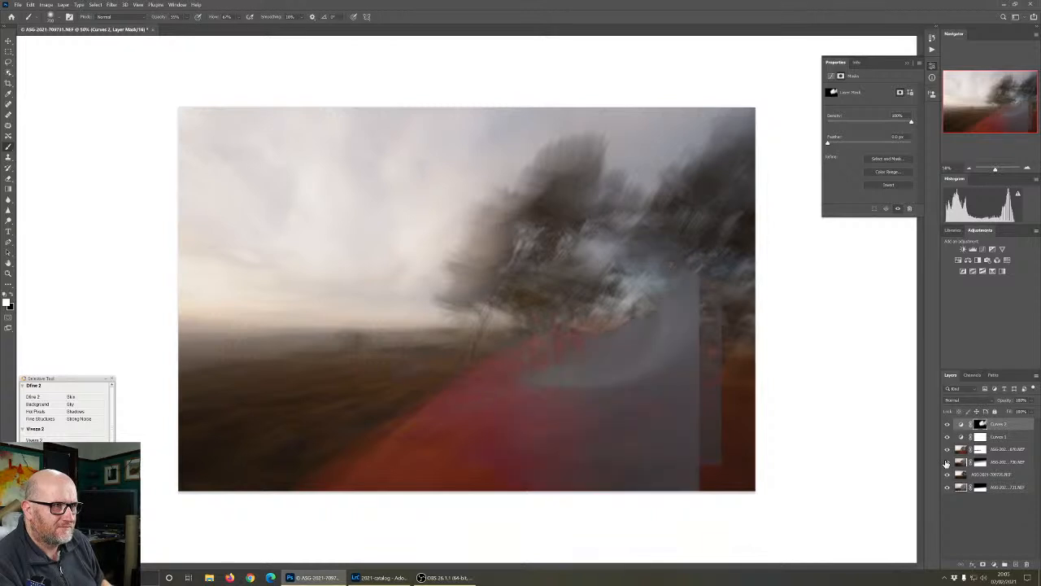
{"action": "left_click", "coordinate": [999, 462]}
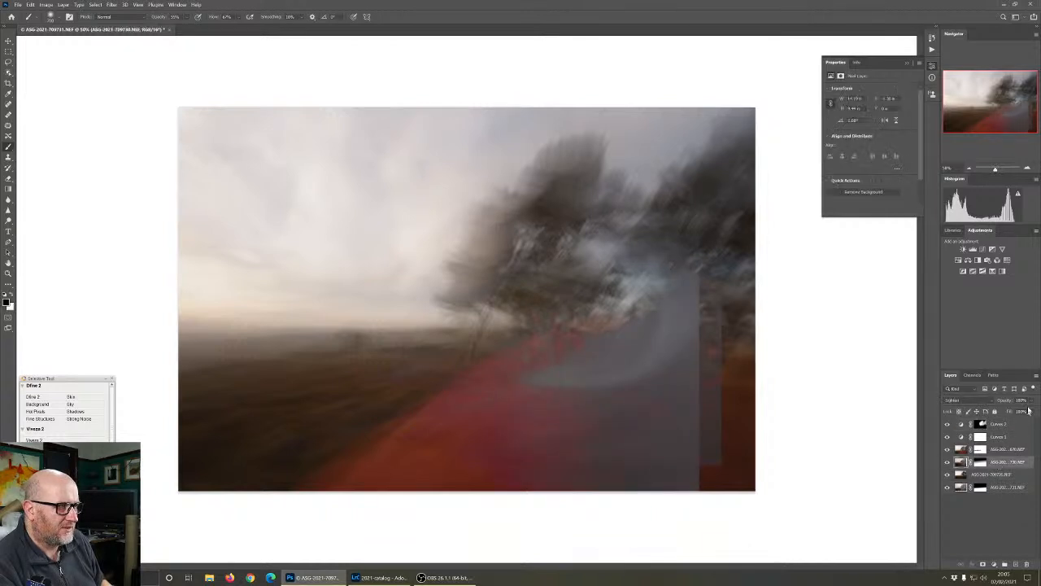
{"action": "left_click", "coordinate": [1033, 400]}
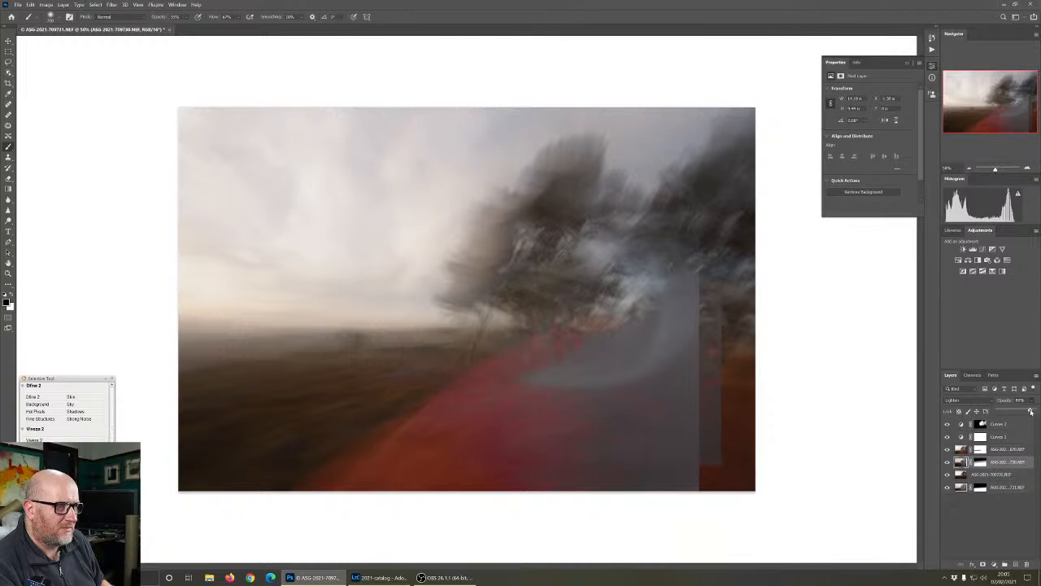
{"action": "left_click_drag", "start_coordinate": [1032, 412], "coordinate": [1030, 412]}
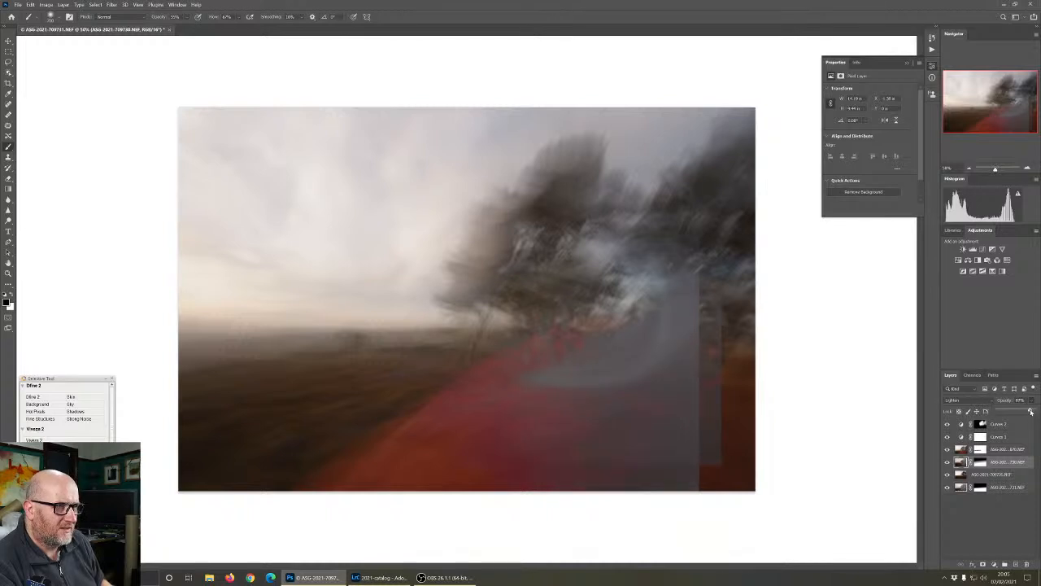
{"action": "left_click", "coordinate": [988, 515]}
Toggle the visibility of the two lowest photo layers to check what each contributes to the blend
{"action": "left_click", "coordinate": [947, 475]}
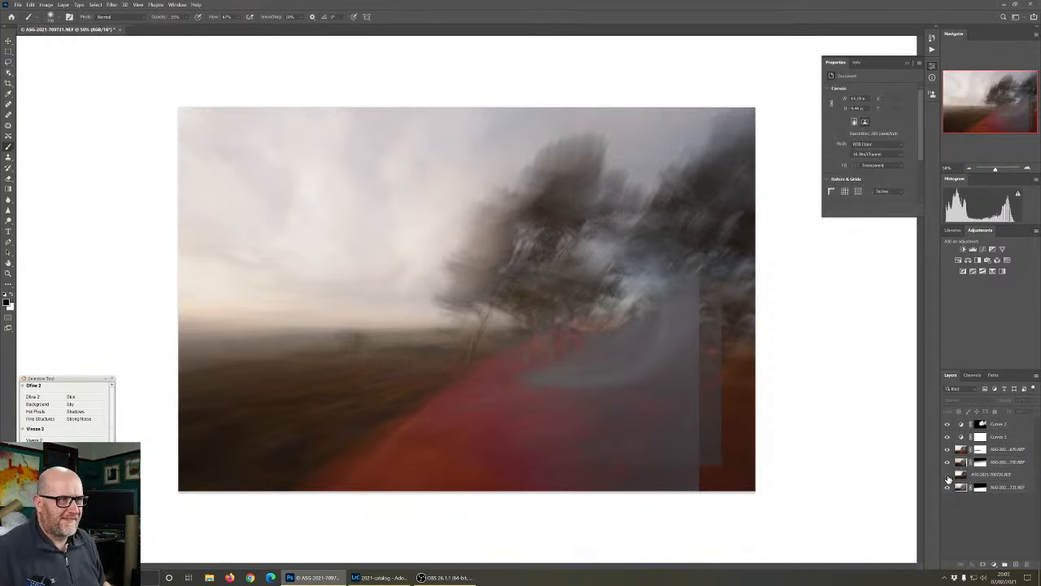
{"action": "left_click", "coordinate": [947, 476]}
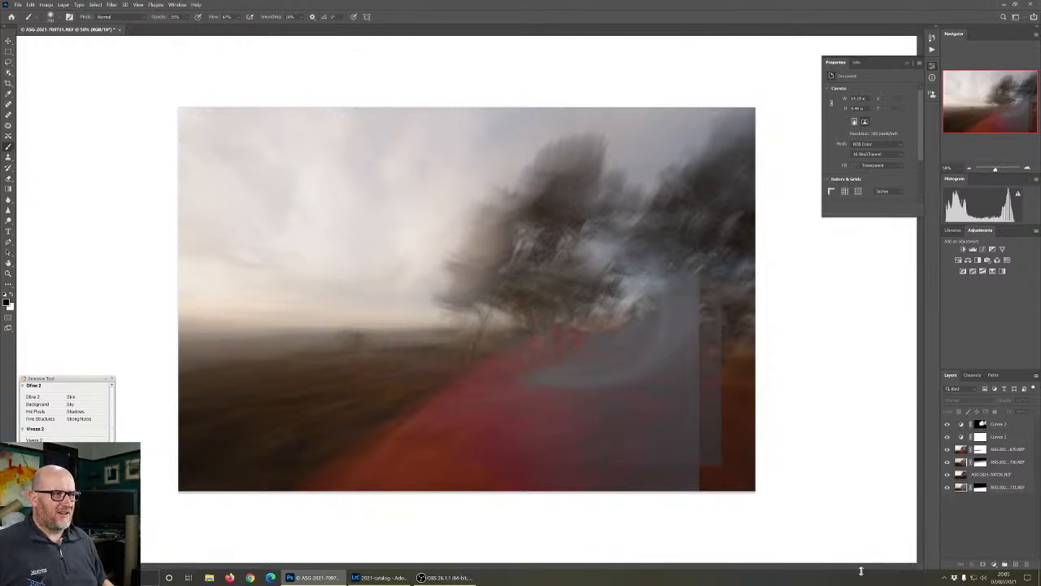
{"action": "left_click", "coordinate": [947, 488]}
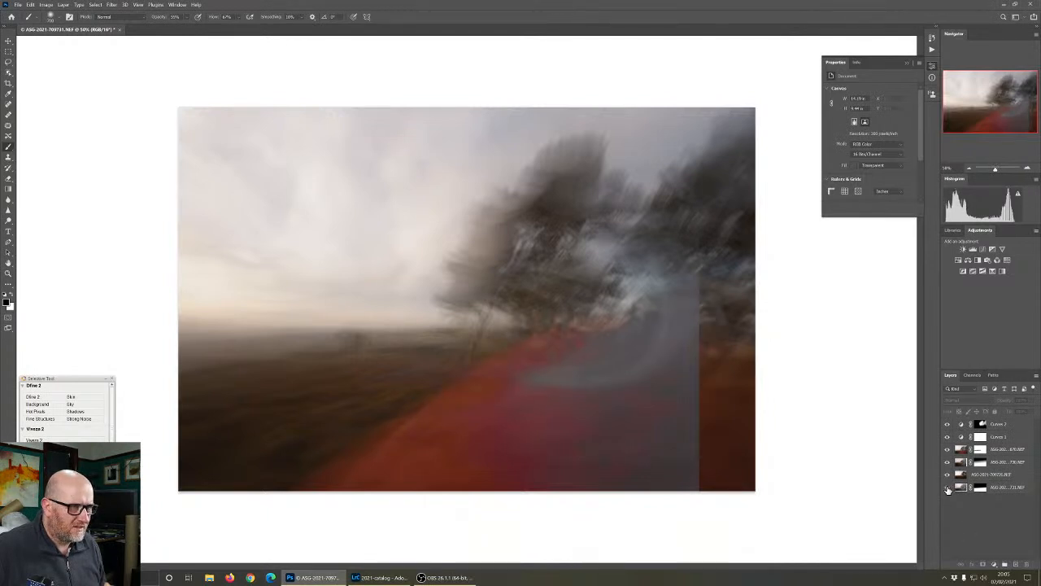
{"action": "left_click", "coordinate": [947, 487]}
{"action": "left_click", "coordinate": [947, 487]}
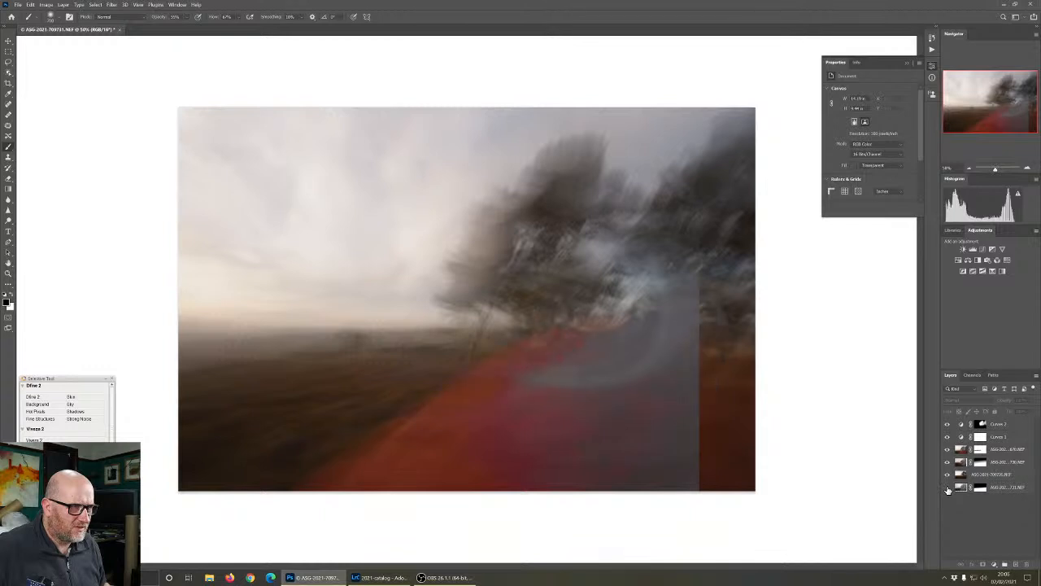
{"action": "left_click", "coordinate": [947, 487]}
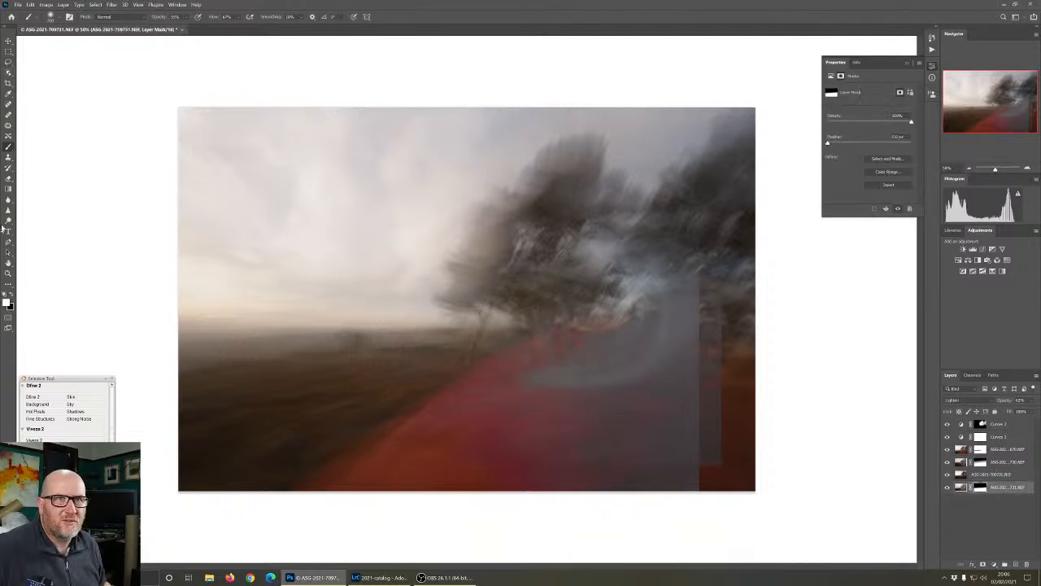
Rework the bottom ASG-2021-709731.NEF layer's mask with the Eraser at lowered opacity, along the red path and the pale block beside it
{"action": "left_click", "coordinate": [8, 178]}
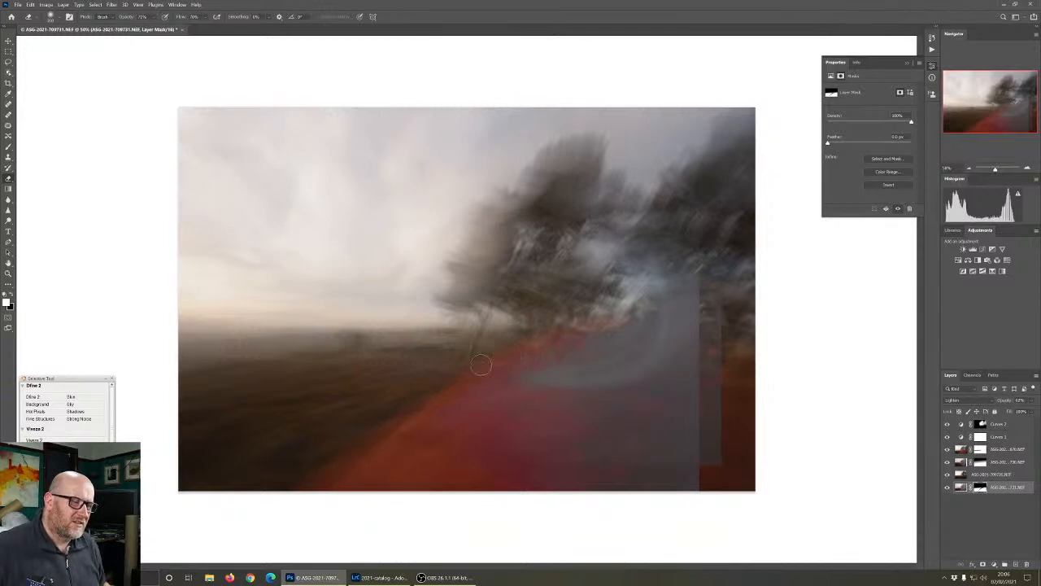
{"action": "left_click", "coordinate": [157, 18]}
{"action": "left_click_drag", "start_coordinate": [155, 27], "coordinate": [158, 28]}
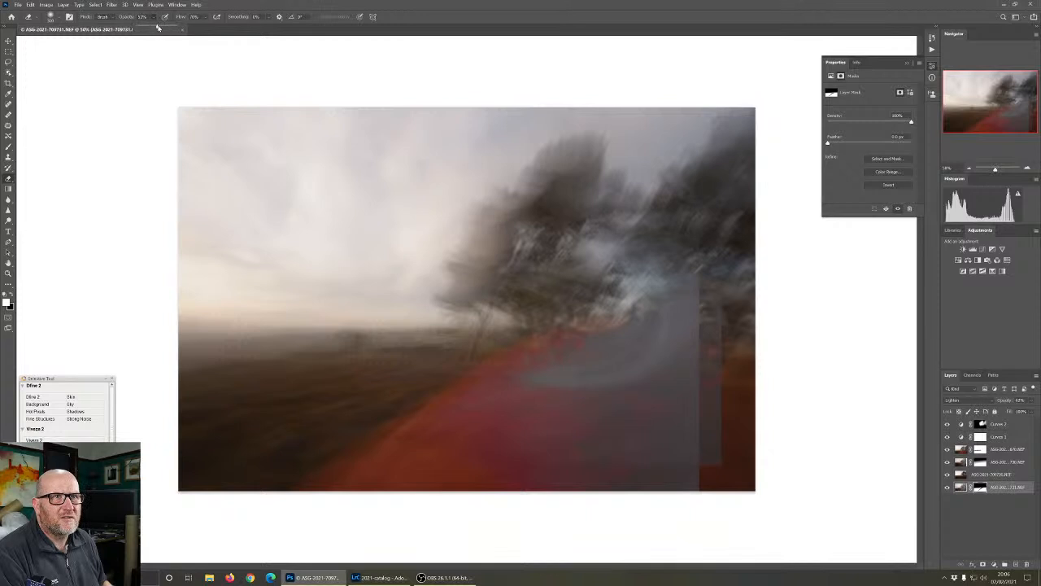
{"action": "left_click", "coordinate": [229, 9]}
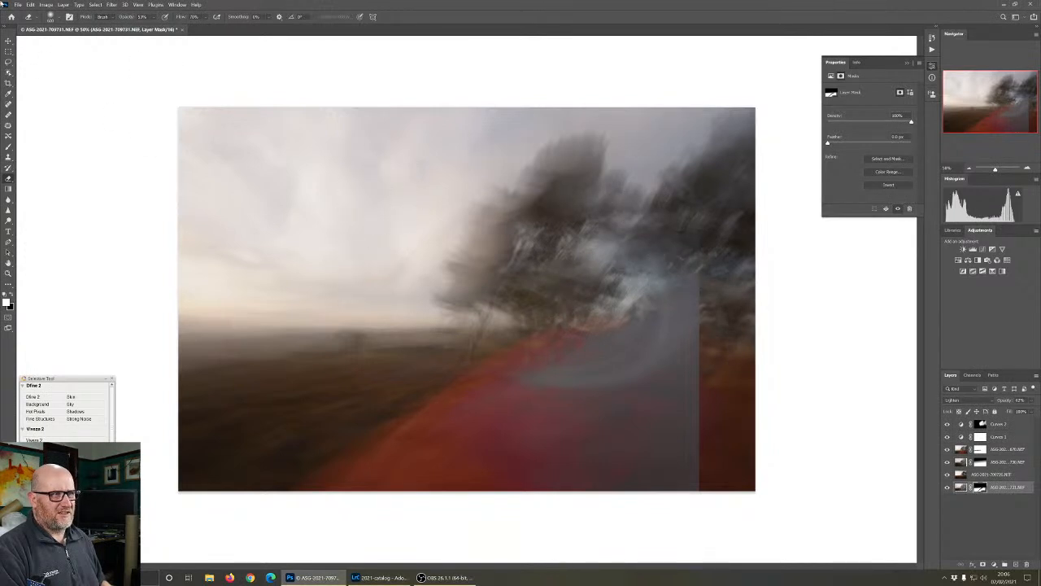
Crop the image with a cleared aspect ratio, trimming both sides so the hard vertical edge beside the path is cut off
{"action": "left_click", "coordinate": [8, 82]}
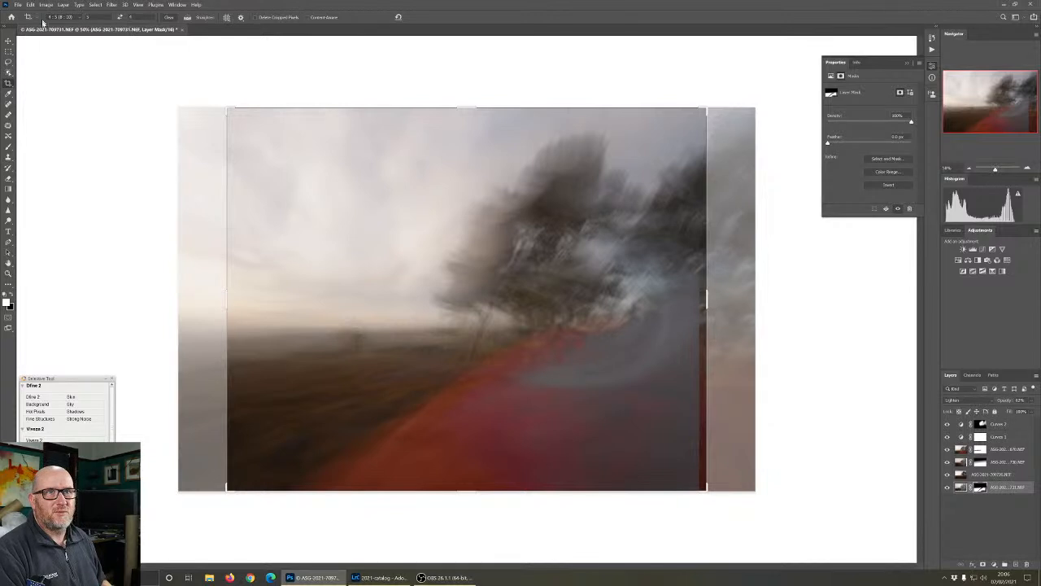
{"action": "left_click", "coordinate": [168, 17]}
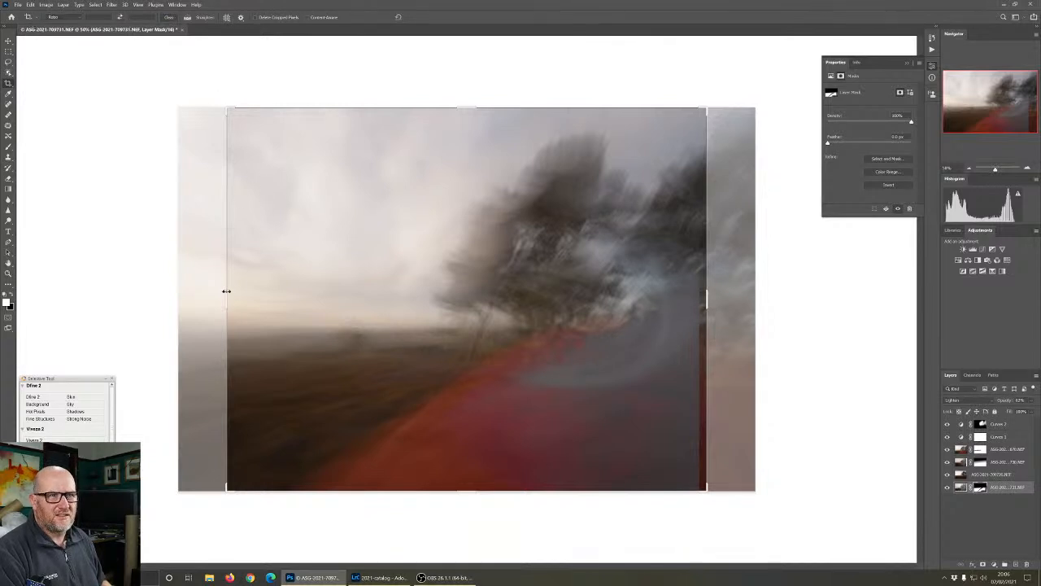
{"action": "left_click_drag", "start_coordinate": [227, 290], "coordinate": [202, 281]}
{"action": "left_click_drag", "start_coordinate": [733, 297], "coordinate": [727, 300]}
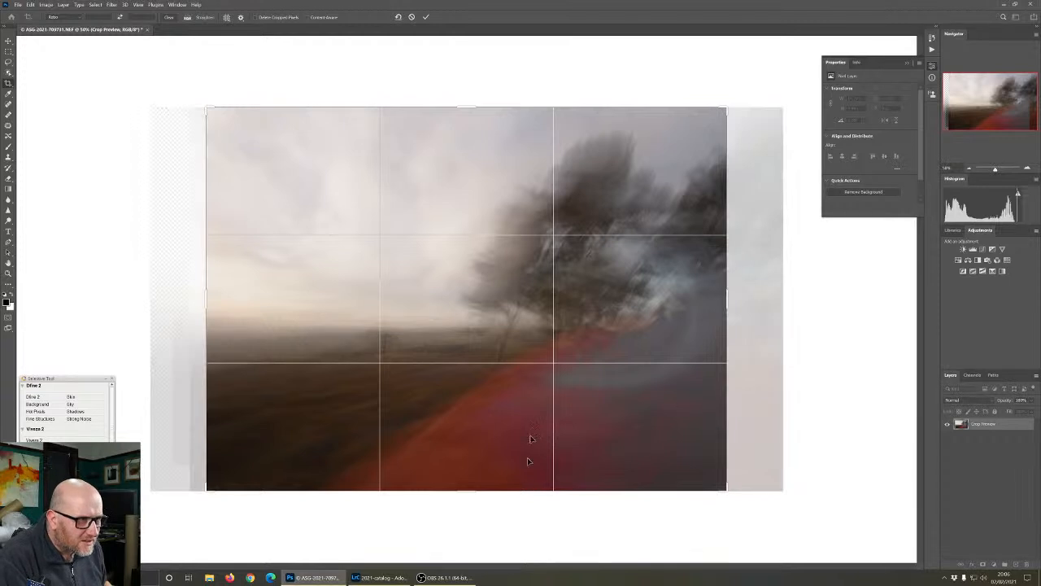
{"action": "mouse_move", "coordinate": [471, 492]}
{"action": "left_mouse_down"}
{"action": "mouse_move", "coordinate": [472, 481]}
{"action": "mouse_move", "coordinate": [472, 491]}
{"action": "left_mouse_up"}
{"action": "left_click", "coordinate": [426, 17]}
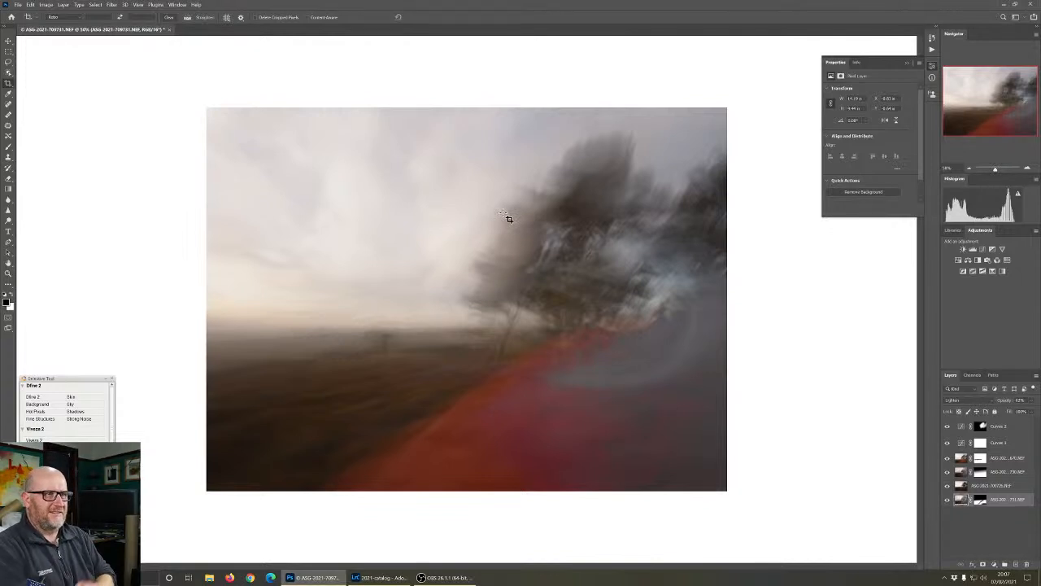
Add a Hue/Saturation adjustment layer above the Curves layers with slightly raised saturation, a small negative hue shift and slightly lowered lightness
{"action": "left_click", "coordinate": [1009, 430]}
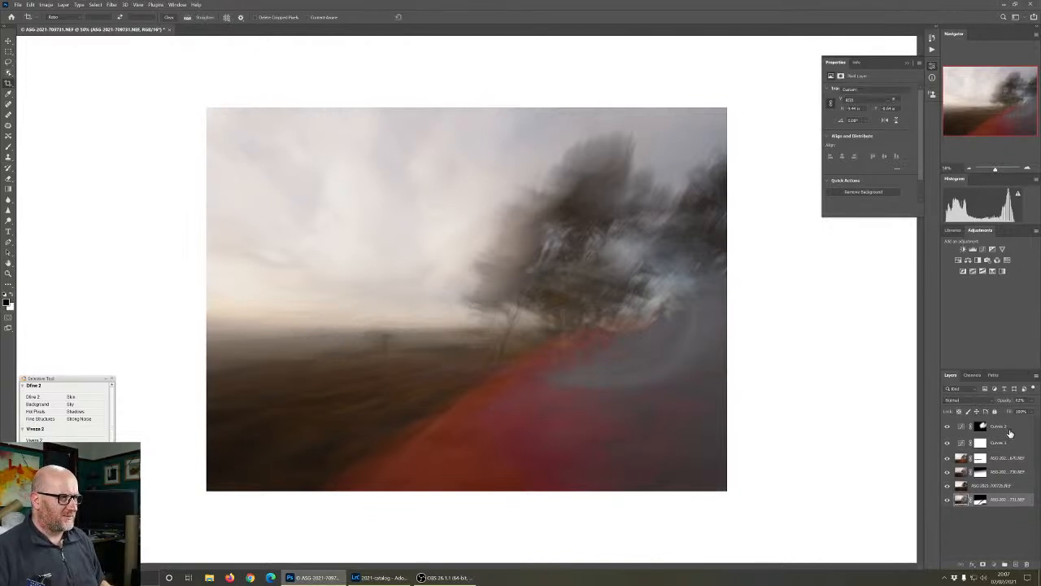
{"action": "left_click", "coordinate": [961, 262]}
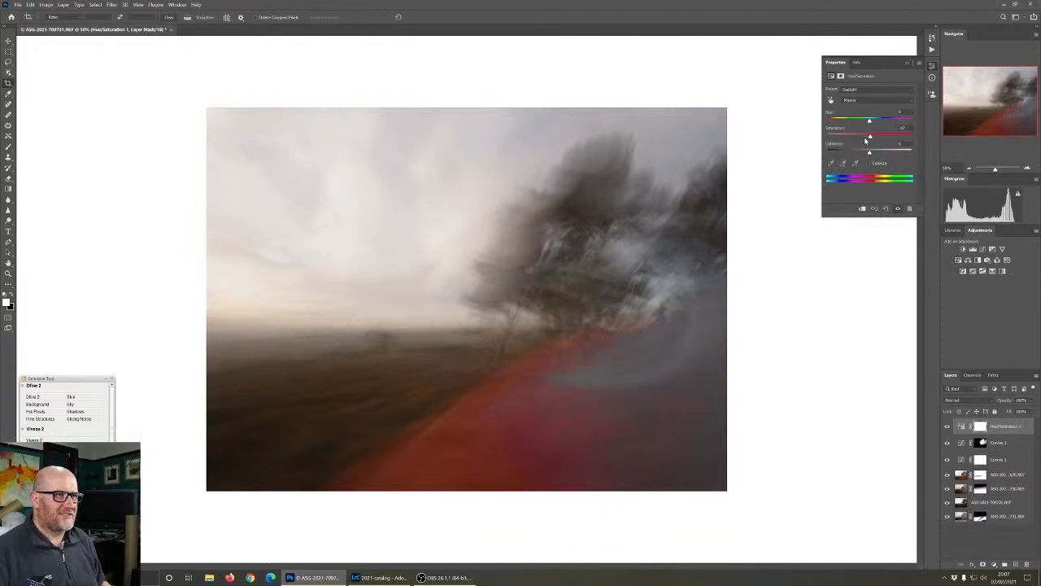
{"action": "mouse_move", "coordinate": [868, 137]}
{"action": "left_mouse_down"}
{"action": "mouse_move", "coordinate": [882, 139]}
{"action": "mouse_move", "coordinate": [862, 137]}
{"action": "mouse_move", "coordinate": [874, 151]}
{"action": "left_mouse_up"}
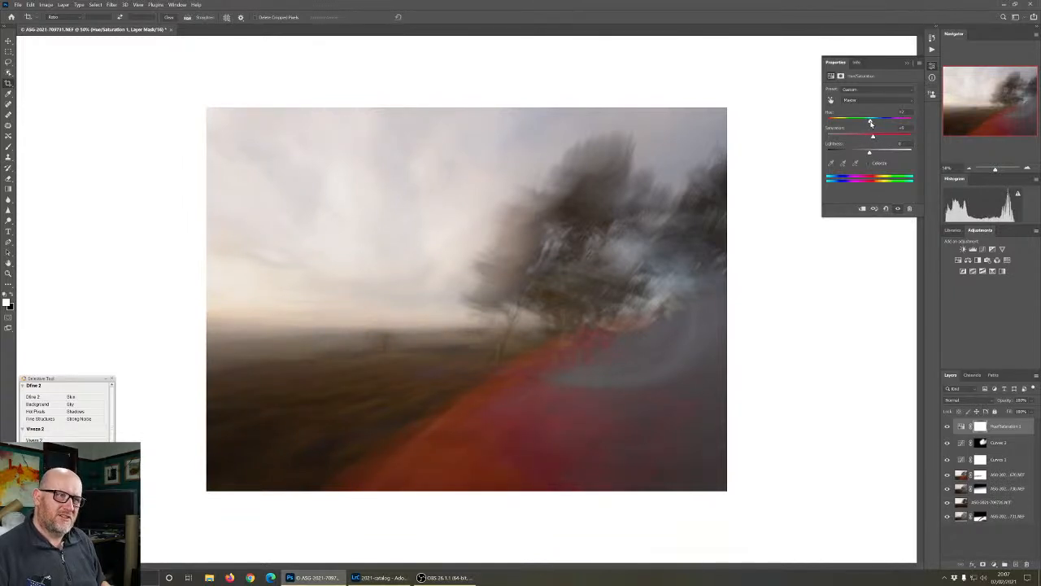
{"action": "left_click_drag", "start_coordinate": [871, 122], "coordinate": [871, 127]}
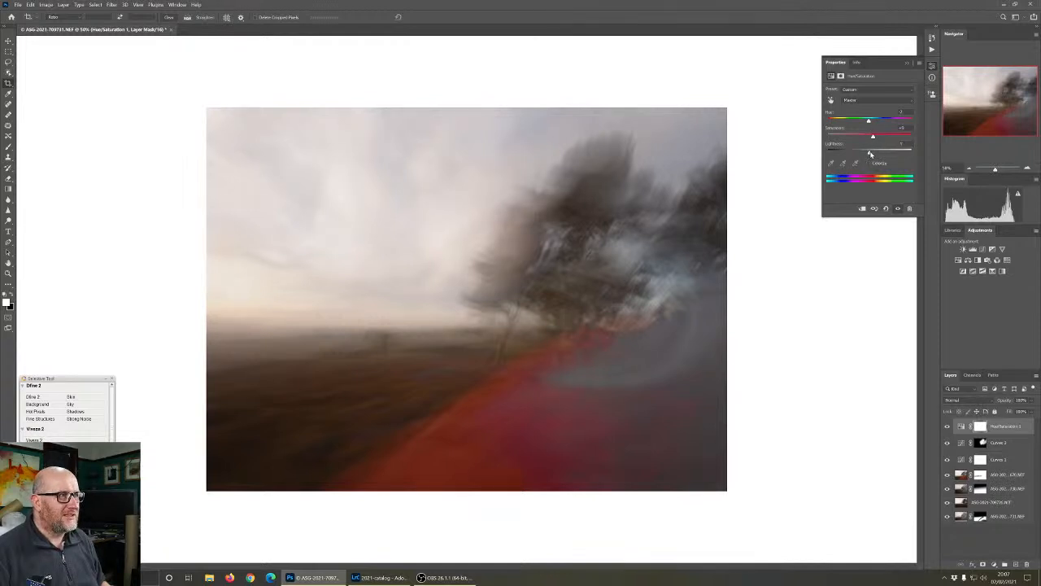
{"action": "mouse_move", "coordinate": [869, 152]}
{"action": "left_mouse_down"}
{"action": "mouse_move", "coordinate": [891, 156]}
{"action": "mouse_move", "coordinate": [867, 160]}
{"action": "left_mouse_up"}
{"action": "left_click", "coordinate": [868, 160]}
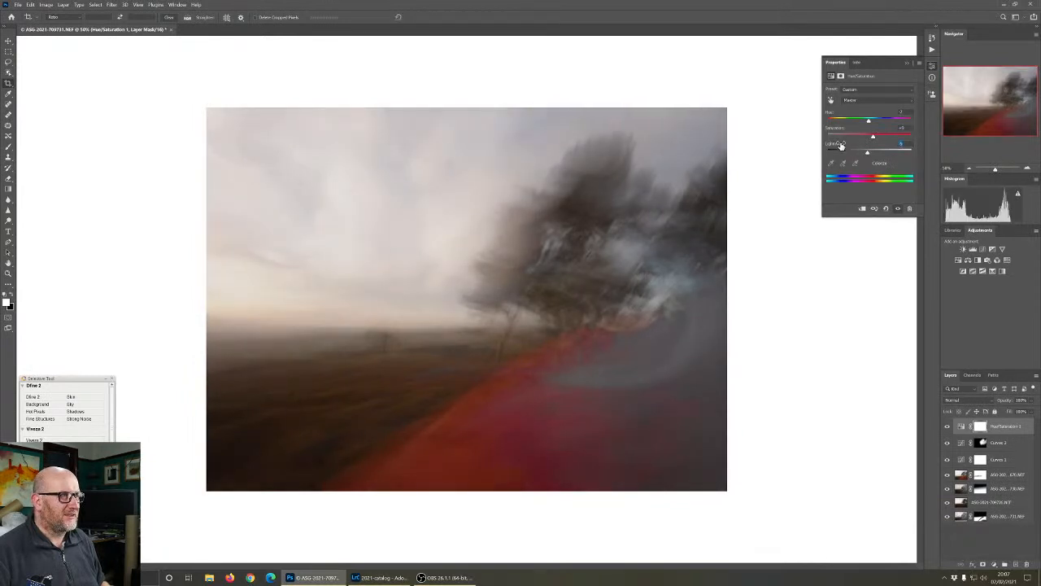
{"action": "left_click", "coordinate": [932, 65]}
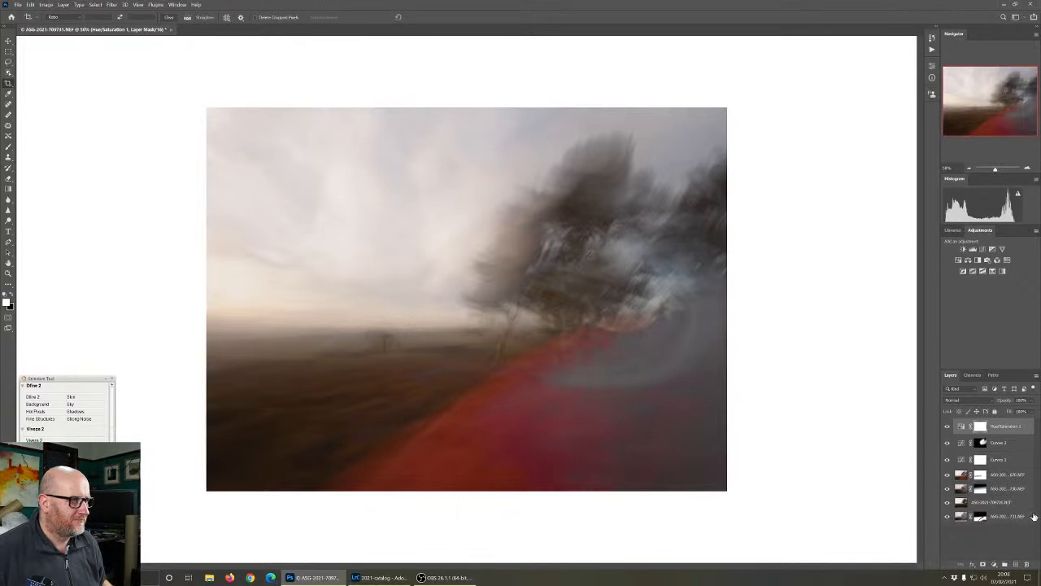
Toggle the visibility of the topmost photo layer to judge how it contributes the red path to the blend
{"action": "left_click", "coordinate": [947, 475]}
{"action": "left_click", "coordinate": [947, 475]}
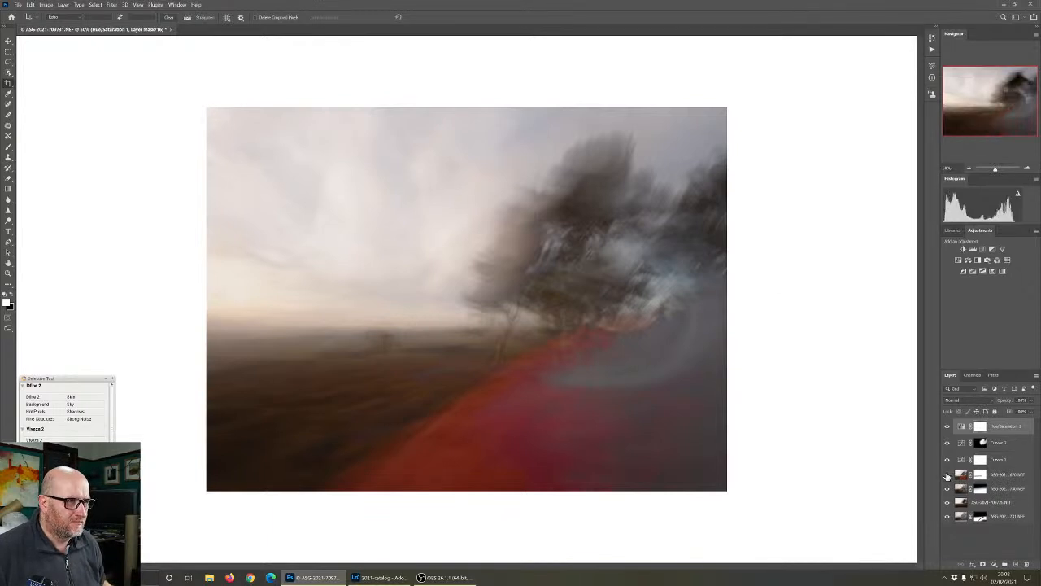
{"action": "left_click", "coordinate": [947, 475]}
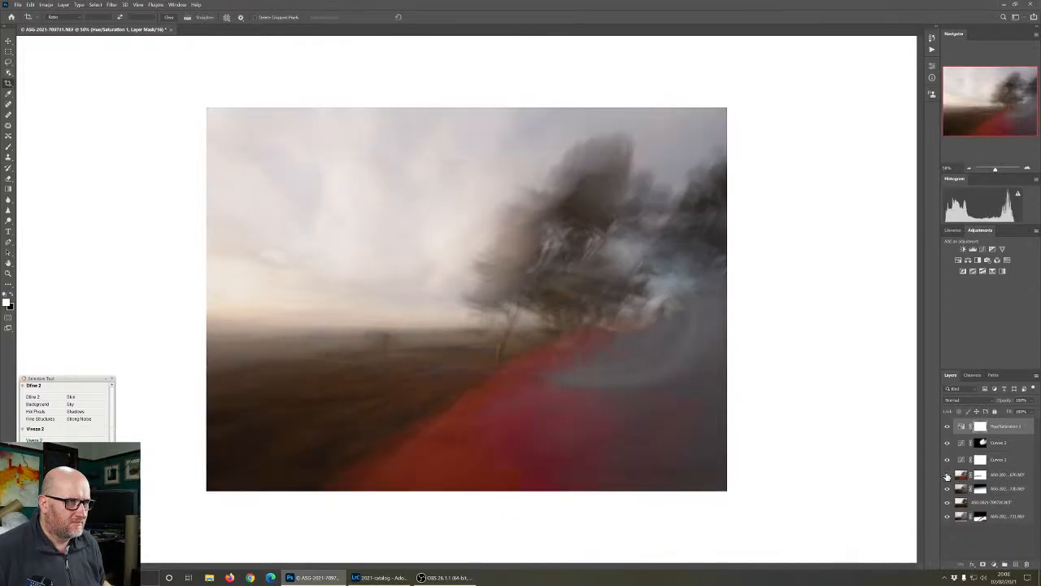
{"action": "left_click", "coordinate": [947, 475]}
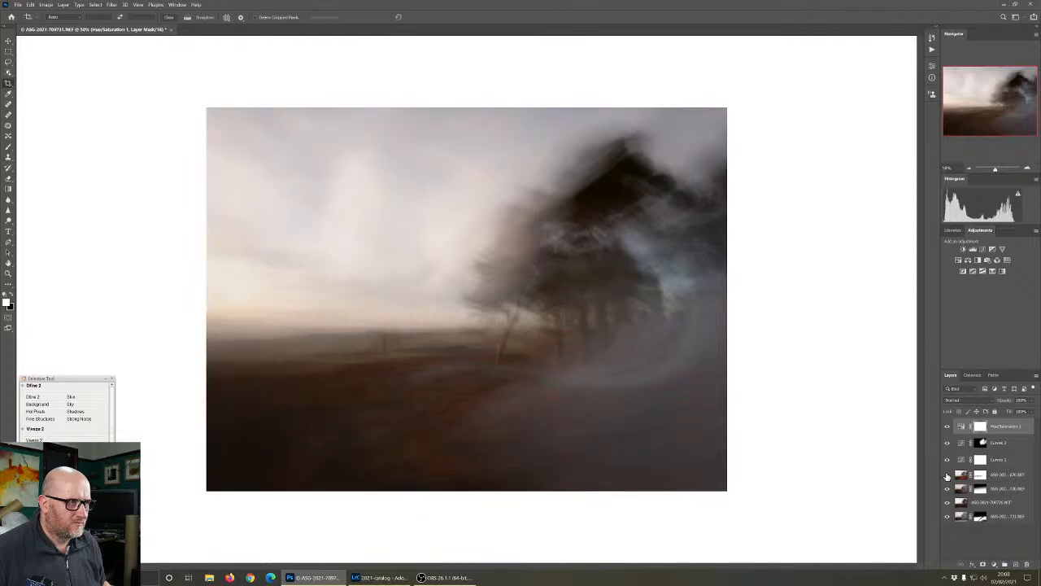
{"action": "left_click", "coordinate": [947, 475]}
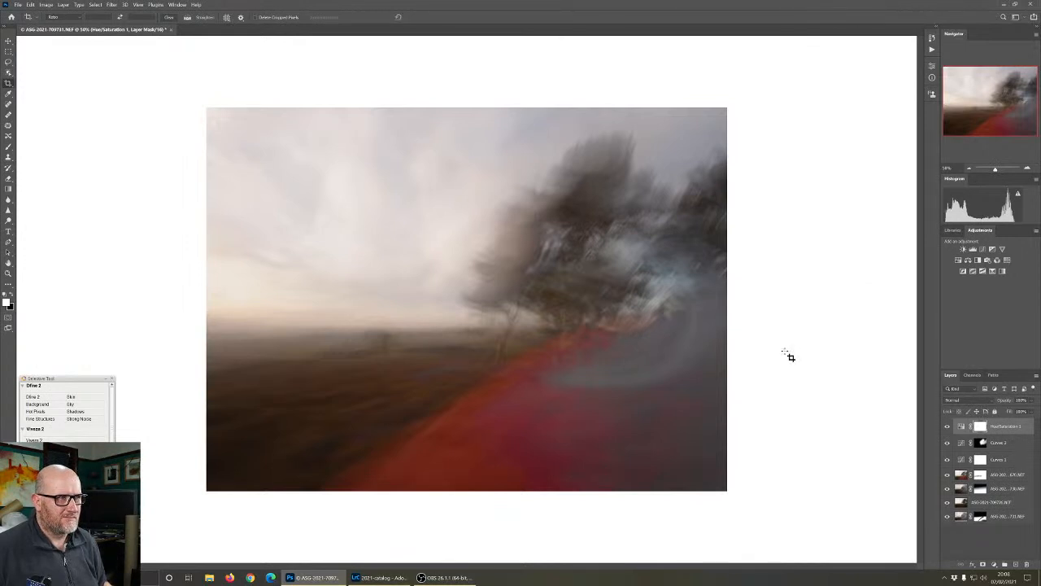
Add a Brightness/Contrast adjustment layer above the Hue/Saturation layer with slightly raised brightness and moderately raised contrast
{"action": "left_click", "coordinate": [964, 249]}
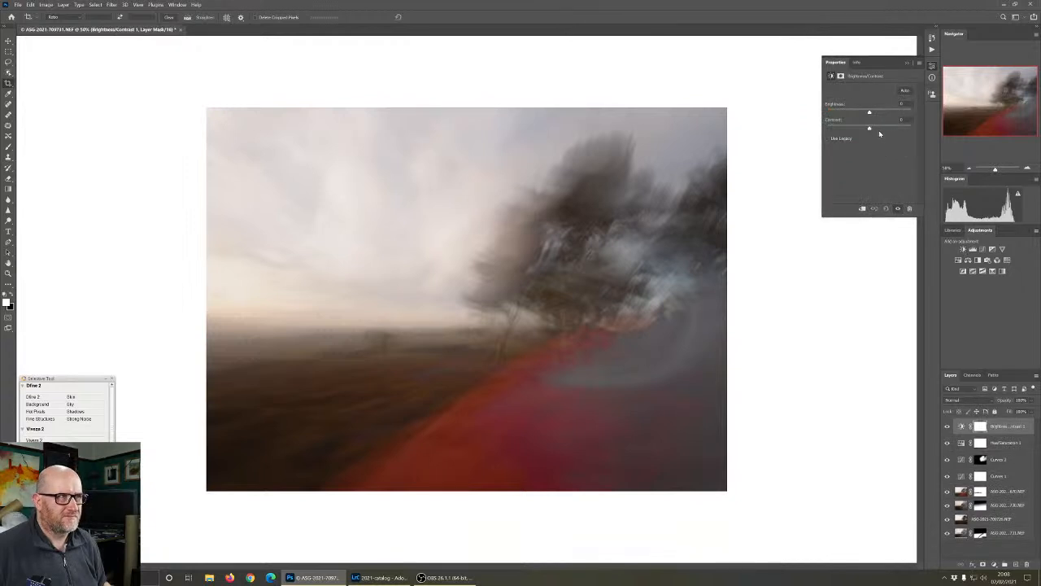
{"action": "mouse_move", "coordinate": [869, 129]}
{"action": "left_mouse_down"}
{"action": "mouse_move", "coordinate": [898, 128]}
{"action": "mouse_move", "coordinate": [842, 130]}
{"action": "mouse_move", "coordinate": [895, 129]}
{"action": "mouse_move", "coordinate": [873, 115]}
{"action": "left_mouse_up"}
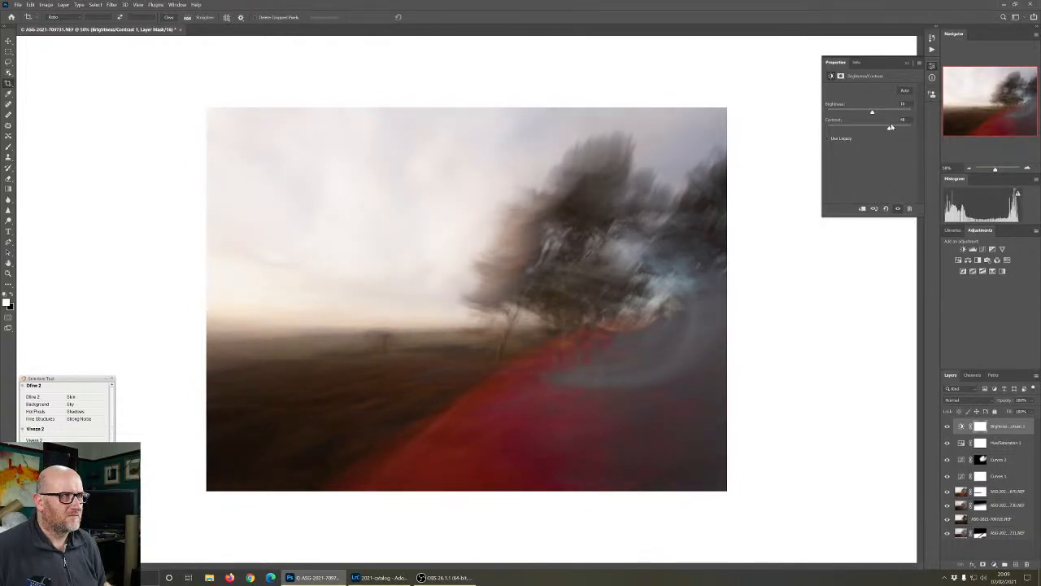
{"action": "mouse_move", "coordinate": [890, 130]}
{"action": "left_mouse_down"}
{"action": "mouse_move", "coordinate": [823, 136]}
{"action": "mouse_move", "coordinate": [881, 138]}
{"action": "left_mouse_up"}
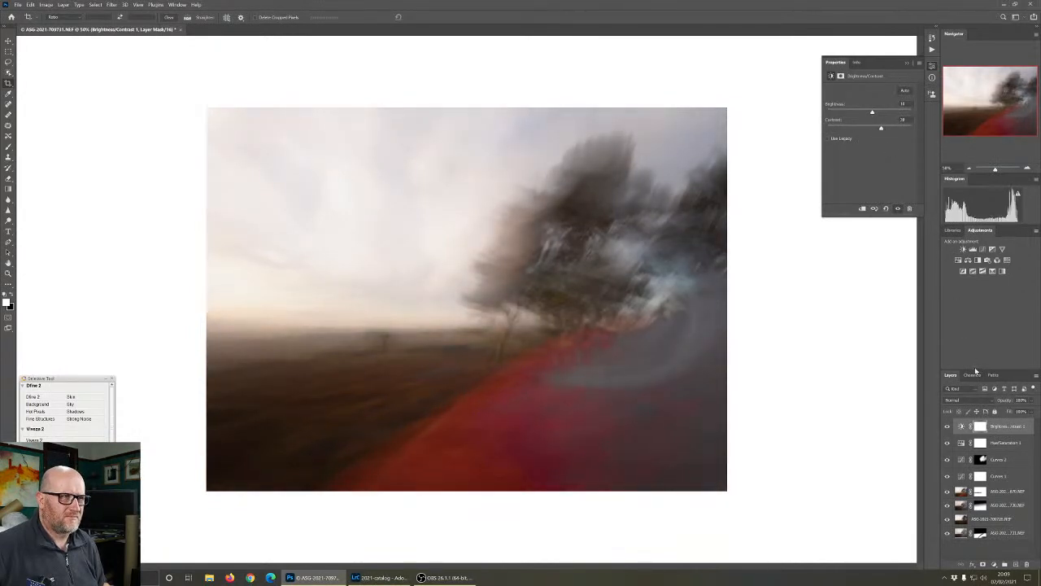
Compare the image with and without the Brightness/Contrast adjustment, leaving the layer switched on
{"action": "left_click", "coordinate": [947, 428]}
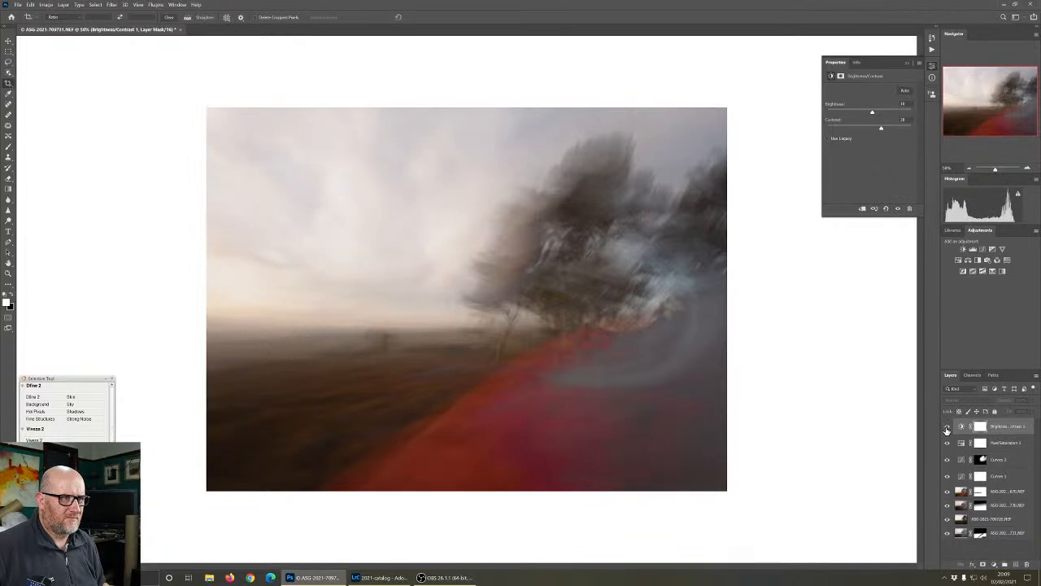
{"action": "left_click", "coordinate": [947, 428]}
{"action": "left_click", "coordinate": [947, 429]}
{"action": "left_click", "coordinate": [947, 429]}
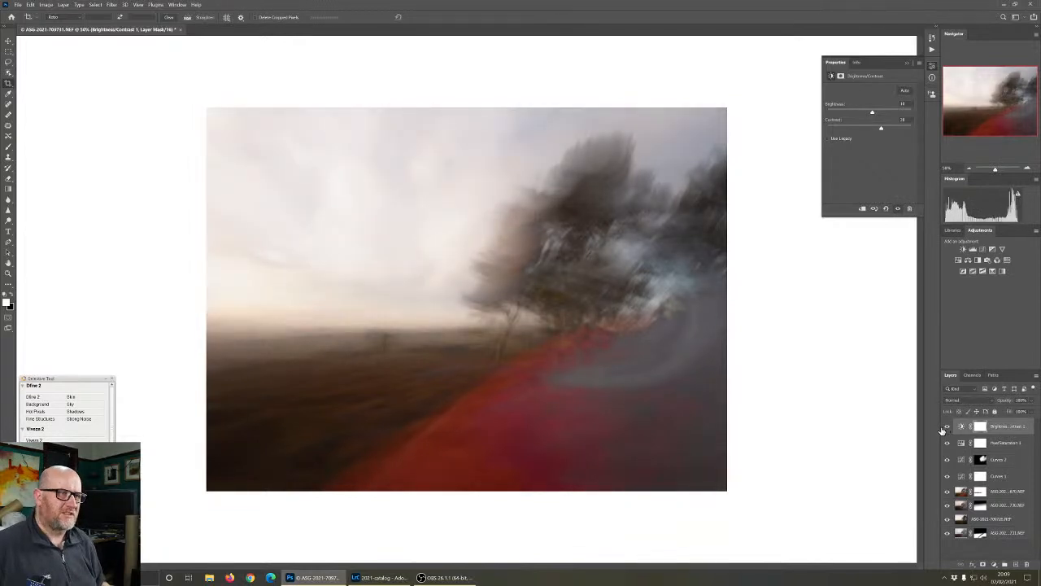
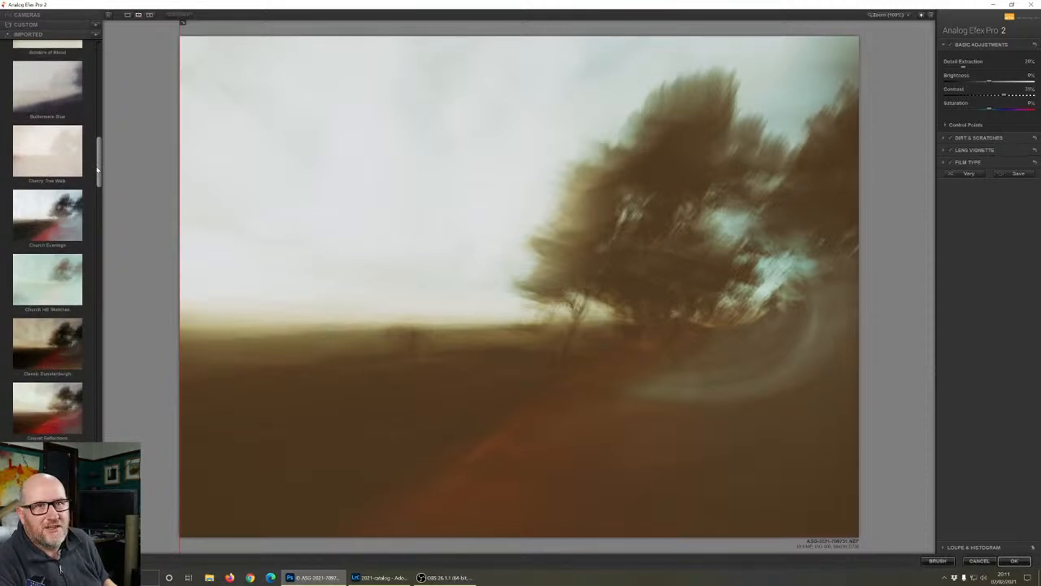
Browse the imported presets in Analog Efex Pro 2 for a look that suits the landscape
{"action": "left_click_drag", "start_coordinate": [96, 168], "coordinate": [100, 179]}
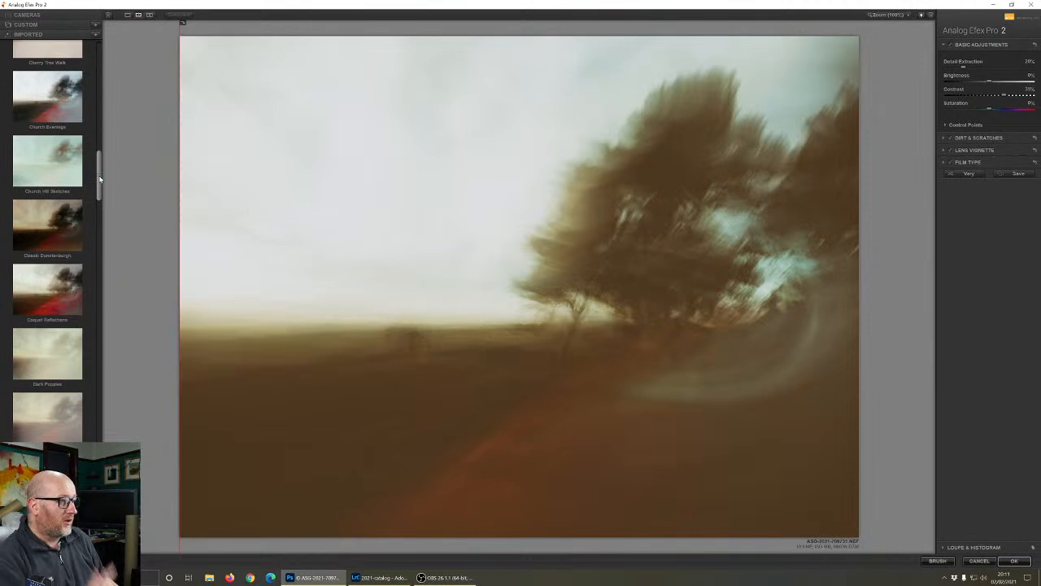
{"action": "left_click_drag", "start_coordinate": [100, 179], "coordinate": [99, 180]}
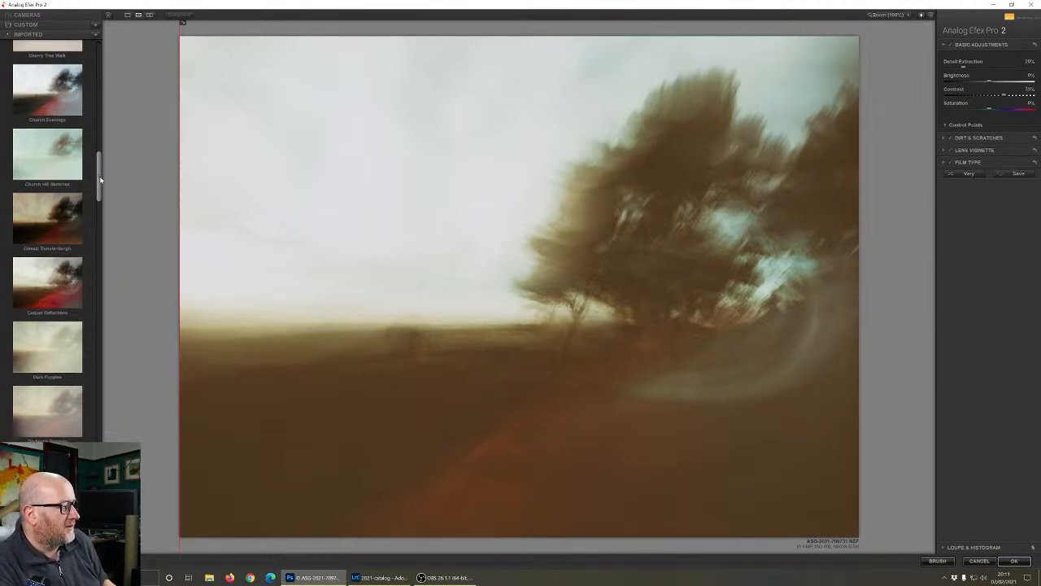
{"action": "left_click_drag", "start_coordinate": [100, 180], "coordinate": [100, 183]}
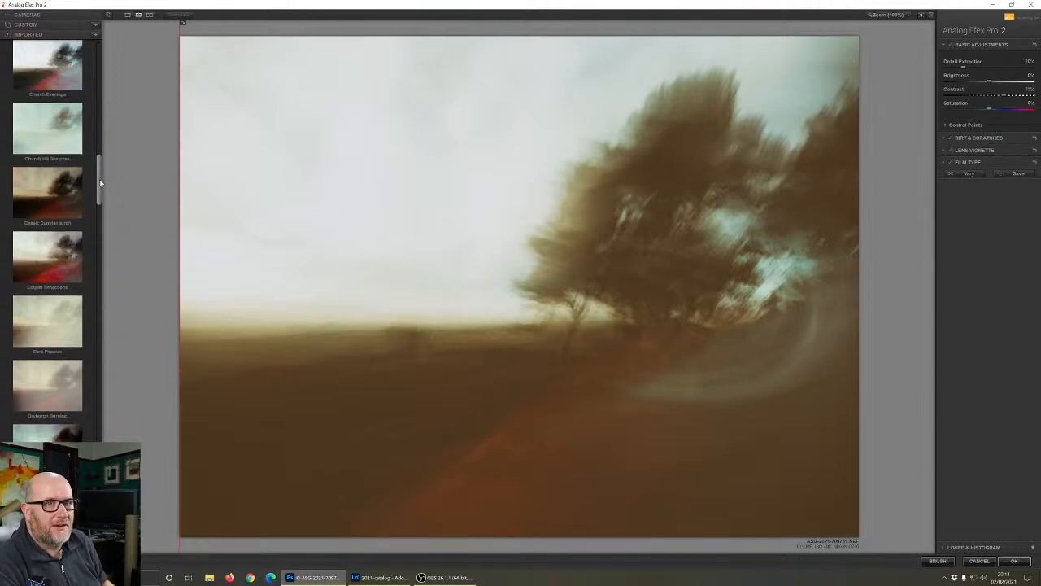
{"action": "left_click_drag", "start_coordinate": [100, 182], "coordinate": [99, 253]}
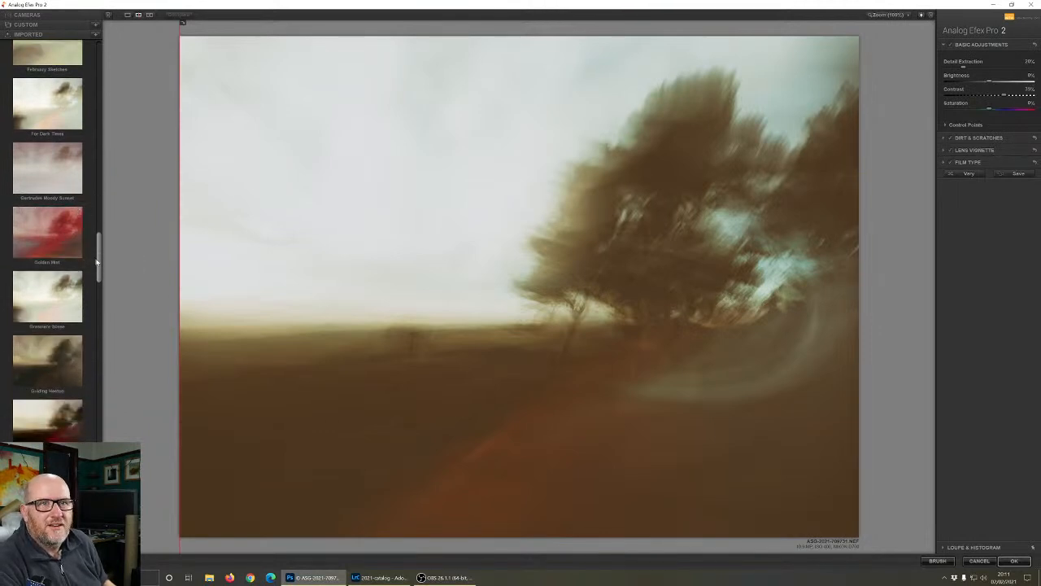
{"action": "left_click_drag", "start_coordinate": [98, 259], "coordinate": [100, 372]}
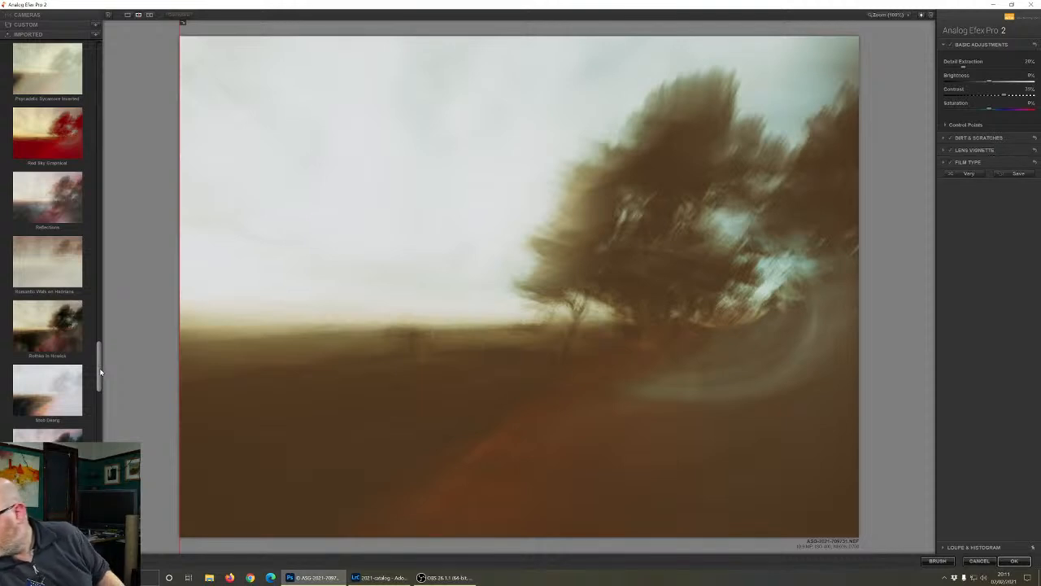
Leave the imported presets and apply the first custom preset, the dark red double-exposure look
{"action": "left_click_drag", "start_coordinate": [100, 371], "coordinate": [98, 56]}
{"action": "left_click", "coordinate": [44, 25]}
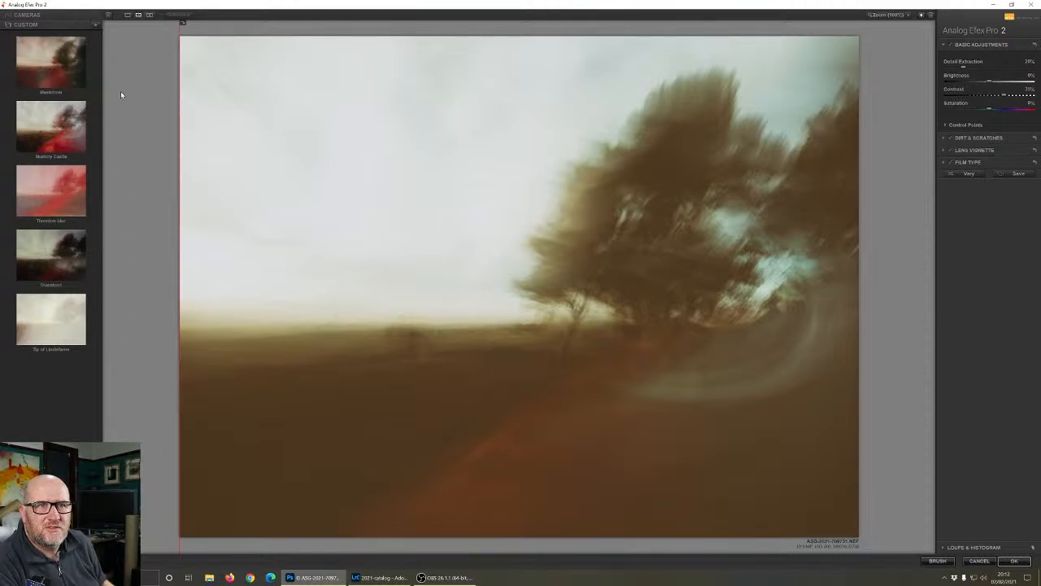
{"action": "left_click", "coordinate": [51, 72]}
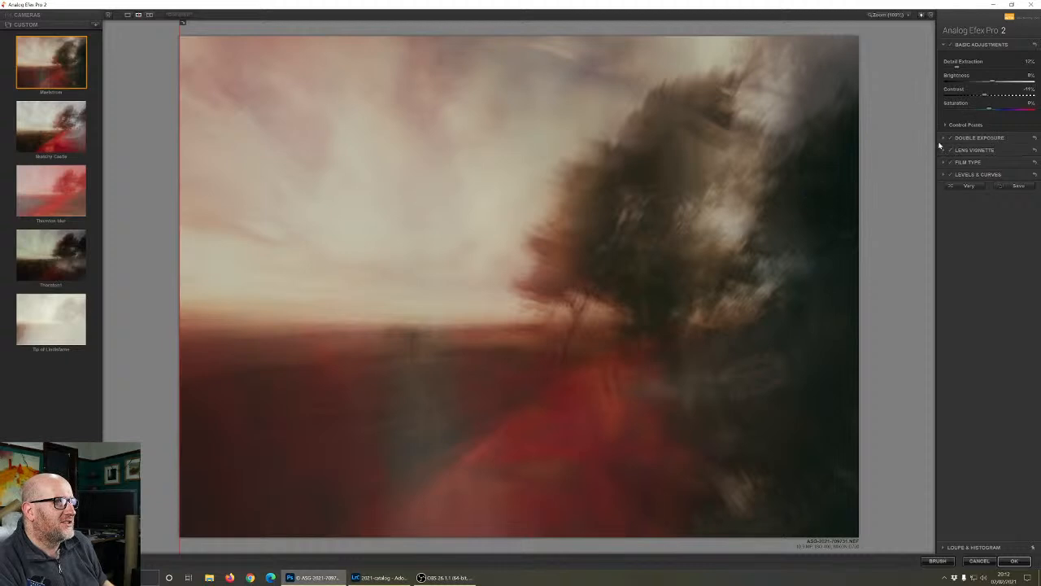
Open the Double Exposure settings and shift the second exposure toward the tree, trying out different positions and tilts
{"action": "left_click", "coordinate": [975, 139]}
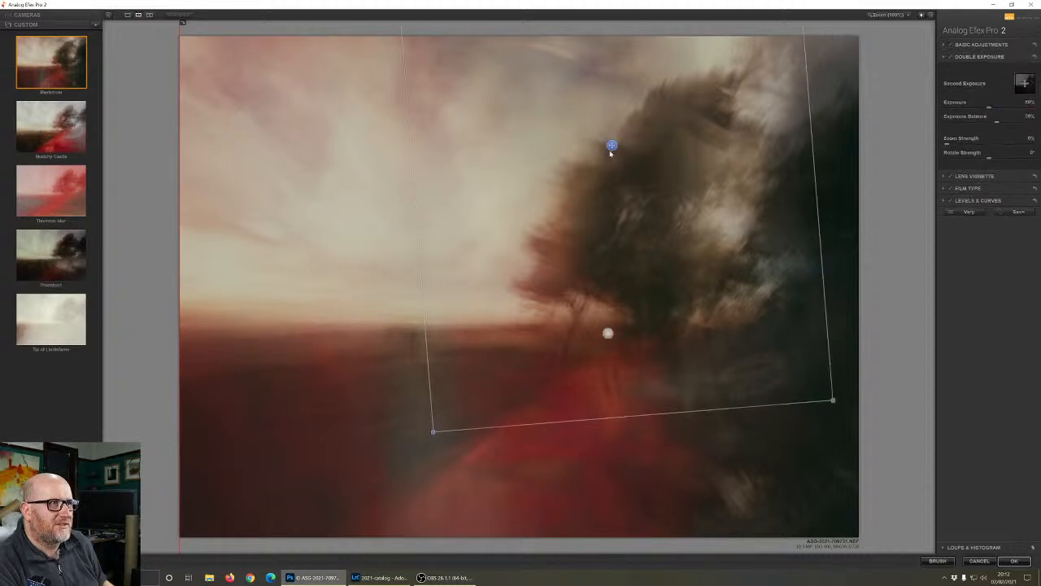
{"action": "left_click_drag", "start_coordinate": [611, 146], "coordinate": [675, 208]}
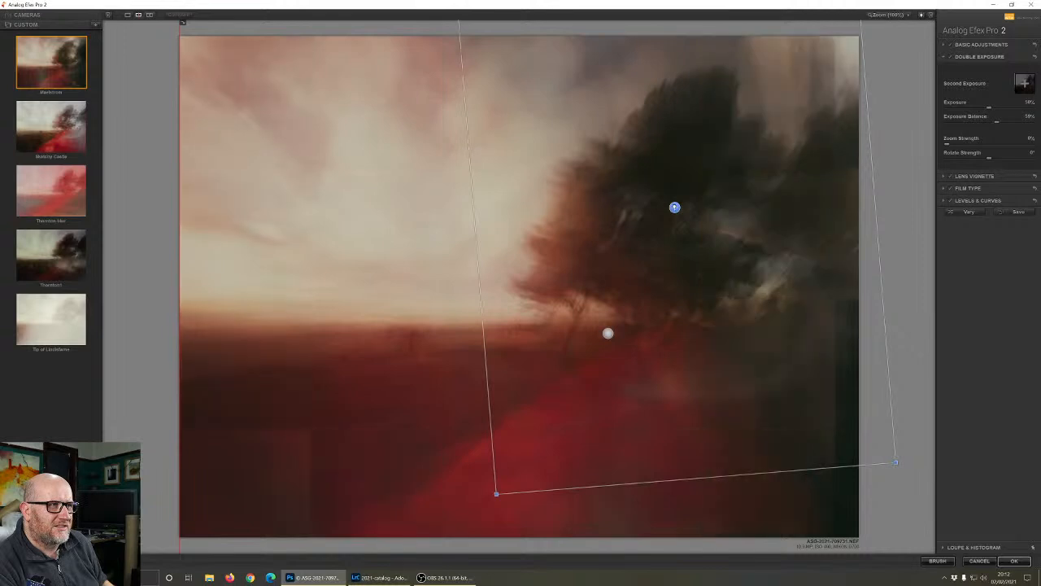
{"action": "left_click_drag", "start_coordinate": [675, 208], "coordinate": [676, 190]}
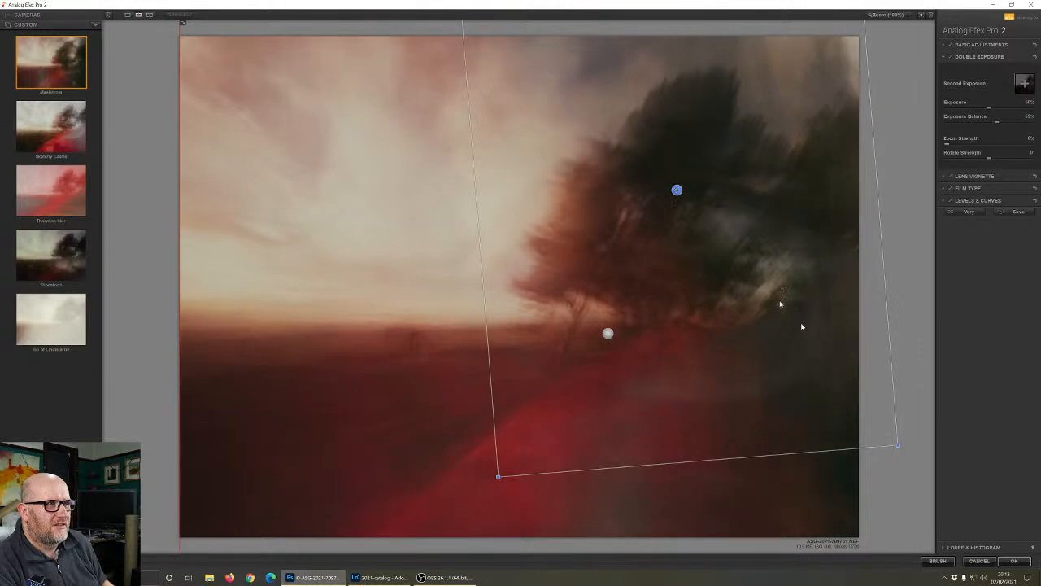
{"action": "left_click_drag", "start_coordinate": [912, 253], "coordinate": [879, 308]}
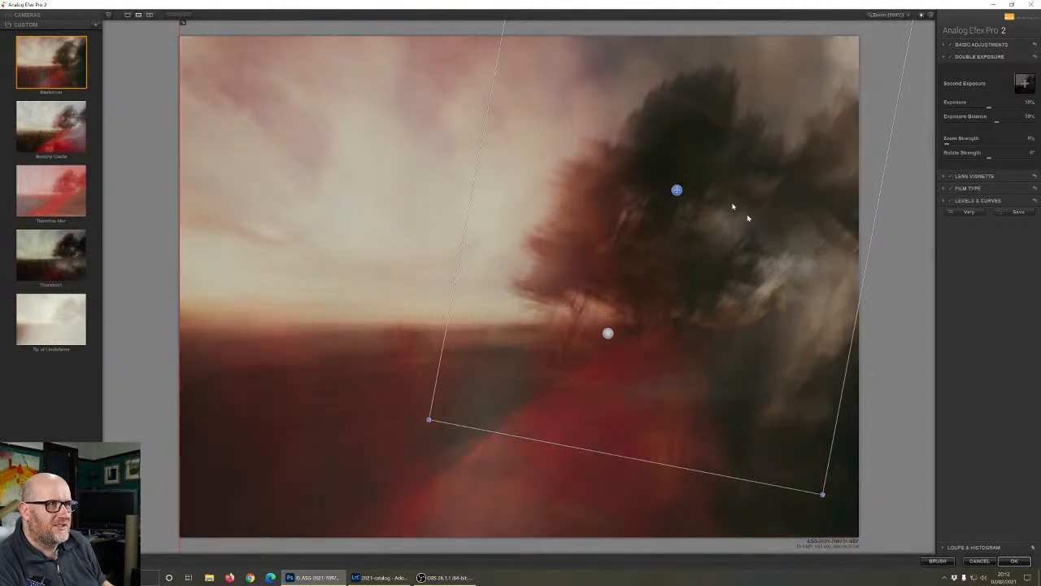
{"action": "left_click_drag", "start_coordinate": [677, 191], "coordinate": [638, 249]}
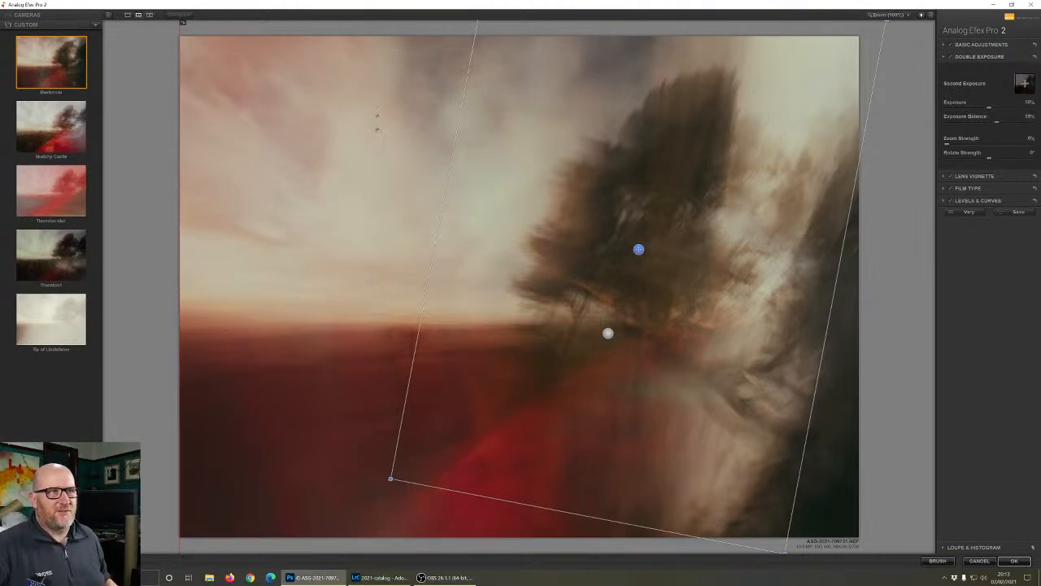
{"action": "left_click_drag", "start_coordinate": [638, 250], "coordinate": [702, 232]}
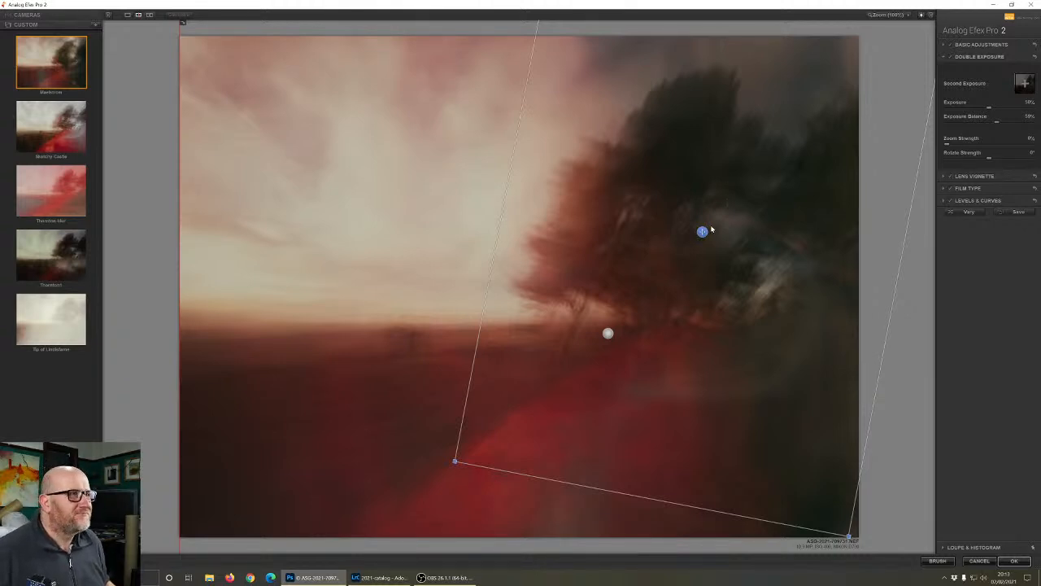
{"action": "left_click_drag", "start_coordinate": [444, 472], "coordinate": [486, 504]}
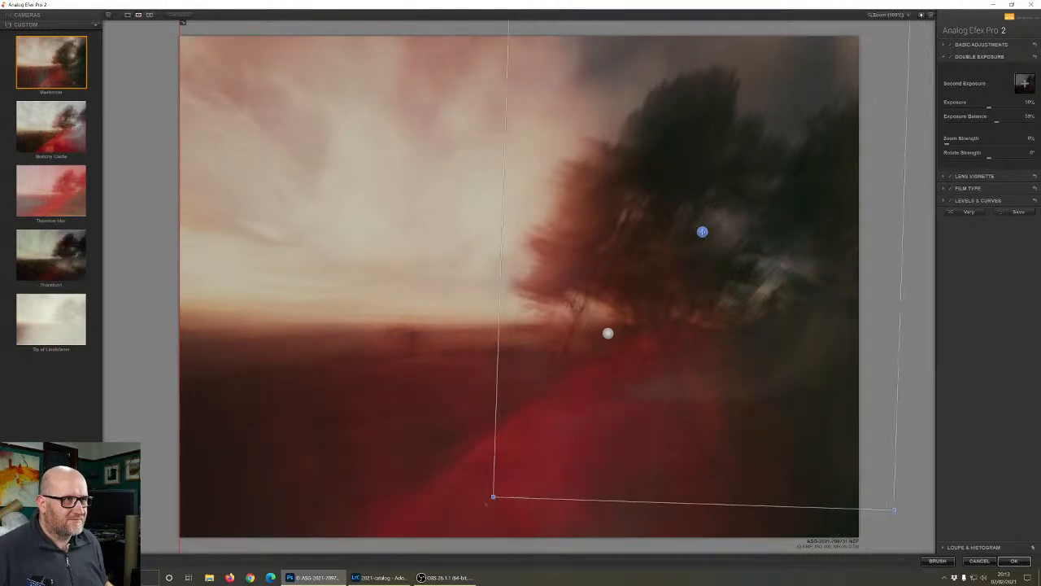
Reposition the second exposure by trying it over the tree's outer edge and moving its centre back onto the tree's crown
{"action": "left_click_drag", "start_coordinate": [701, 231], "coordinate": [566, 189]}
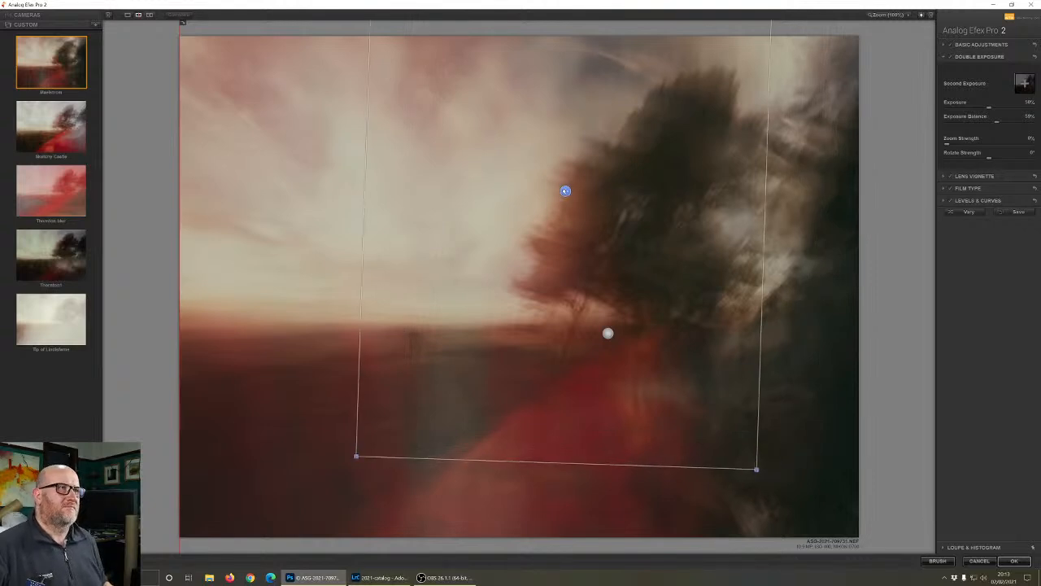
{"action": "left_click_drag", "start_coordinate": [566, 191], "coordinate": [660, 194]}
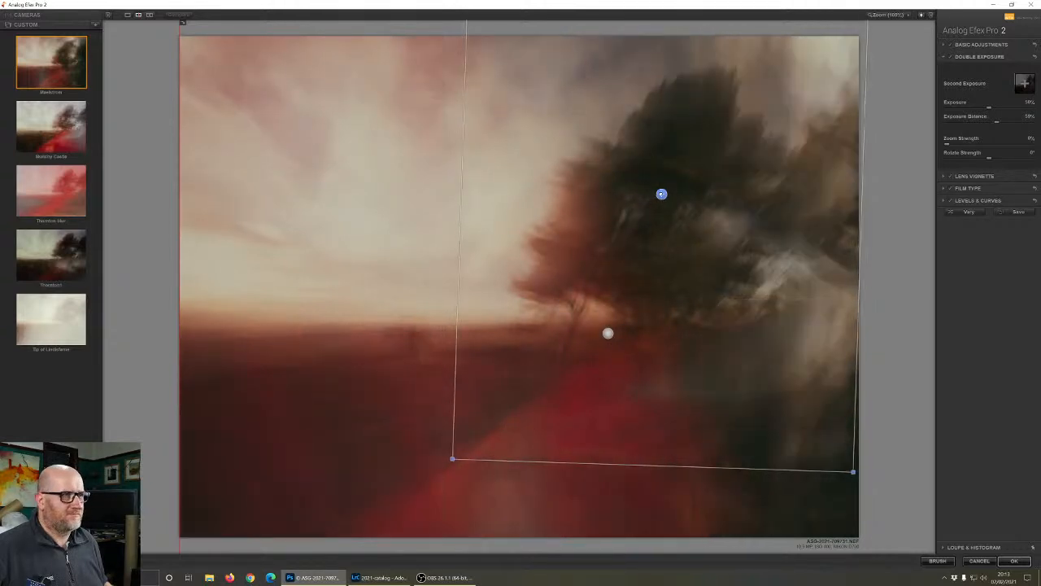
{"action": "left_click_drag", "start_coordinate": [660, 194], "coordinate": [681, 194]}
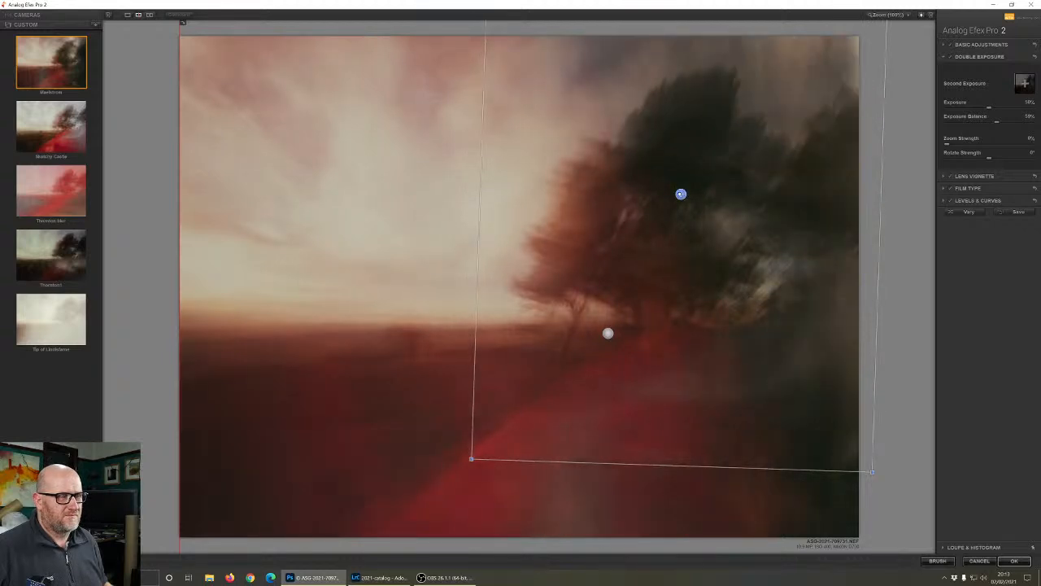
{"action": "mouse_move", "coordinate": [681, 194]}
{"action": "left_mouse_down"}
{"action": "mouse_move", "coordinate": [688, 175]}
{"action": "mouse_move", "coordinate": [676, 210]}
{"action": "left_mouse_up"}
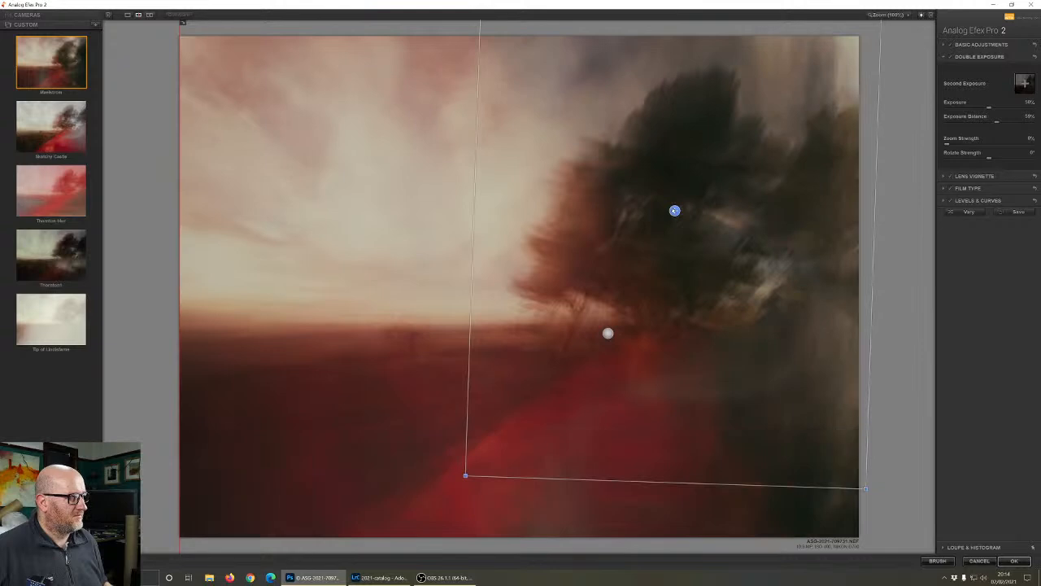
{"action": "mouse_move", "coordinate": [675, 211]}
{"action": "left_mouse_down"}
{"action": "mouse_move", "coordinate": [683, 211]}
{"action": "mouse_move", "coordinate": [676, 227]}
{"action": "mouse_move", "coordinate": [692, 217]}
{"action": "left_mouse_up"}
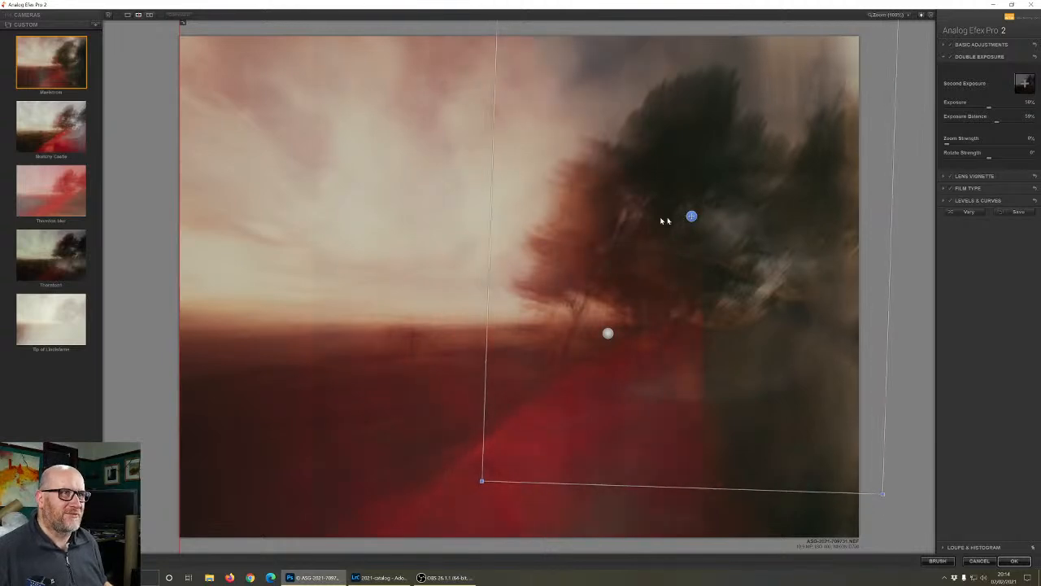
Tilt the second exposure slightly clockwise and nudge its centre a little up and to the right within the crown
{"action": "left_click_drag", "start_coordinate": [439, 386], "coordinate": [490, 439]}
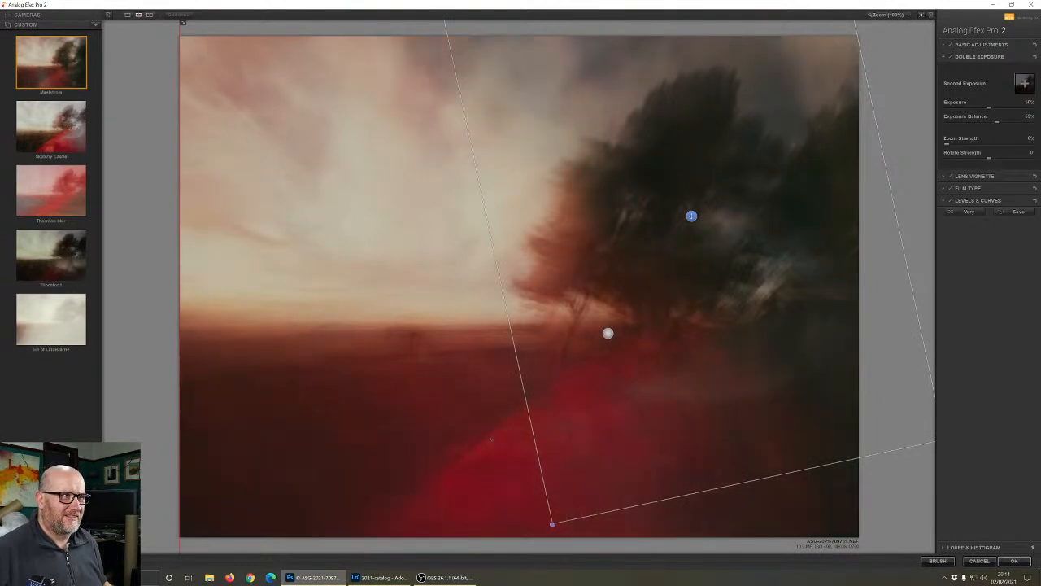
{"action": "left_click_drag", "start_coordinate": [491, 440], "coordinate": [424, 378]}
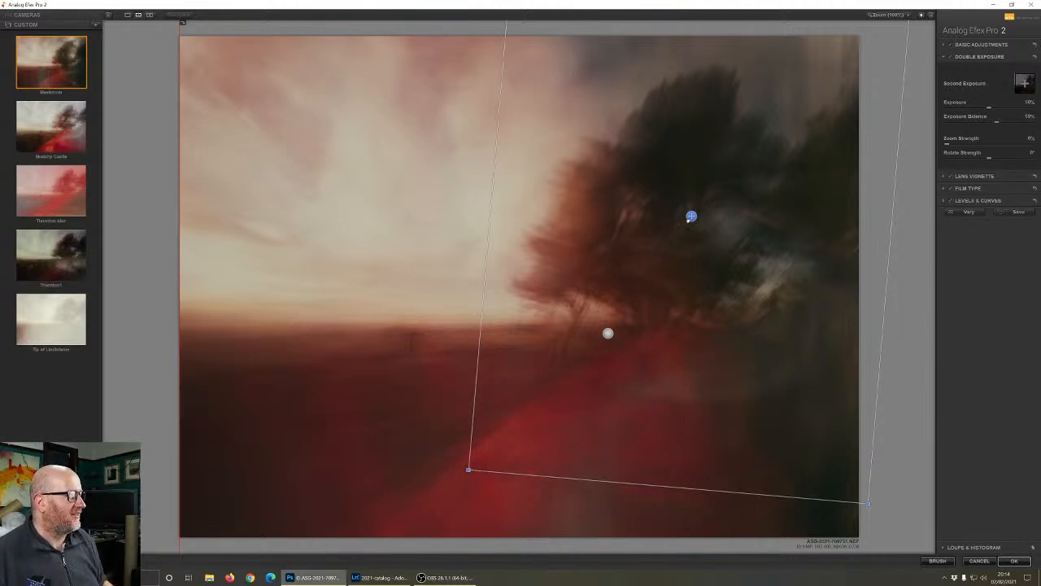
{"action": "mouse_move", "coordinate": [691, 217]}
{"action": "left_mouse_down"}
{"action": "mouse_move", "coordinate": [708, 195]}
{"action": "mouse_move", "coordinate": [692, 193]}
{"action": "mouse_move", "coordinate": [696, 210]}
{"action": "left_mouse_up"}
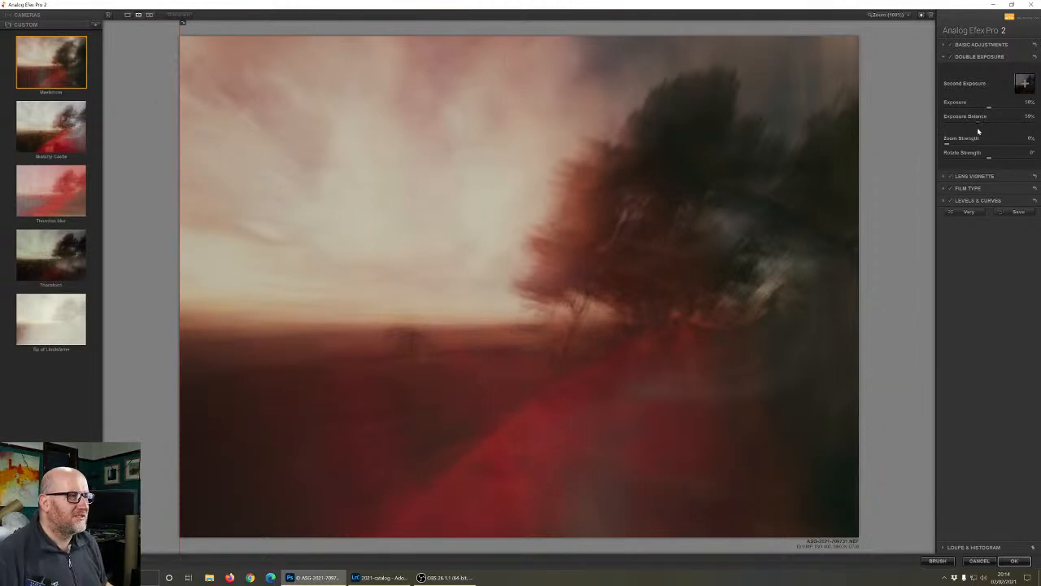
Try lower Exposure Balance settings for the double exposure
{"action": "left_click_drag", "start_coordinate": [976, 131], "coordinate": [996, 131]}
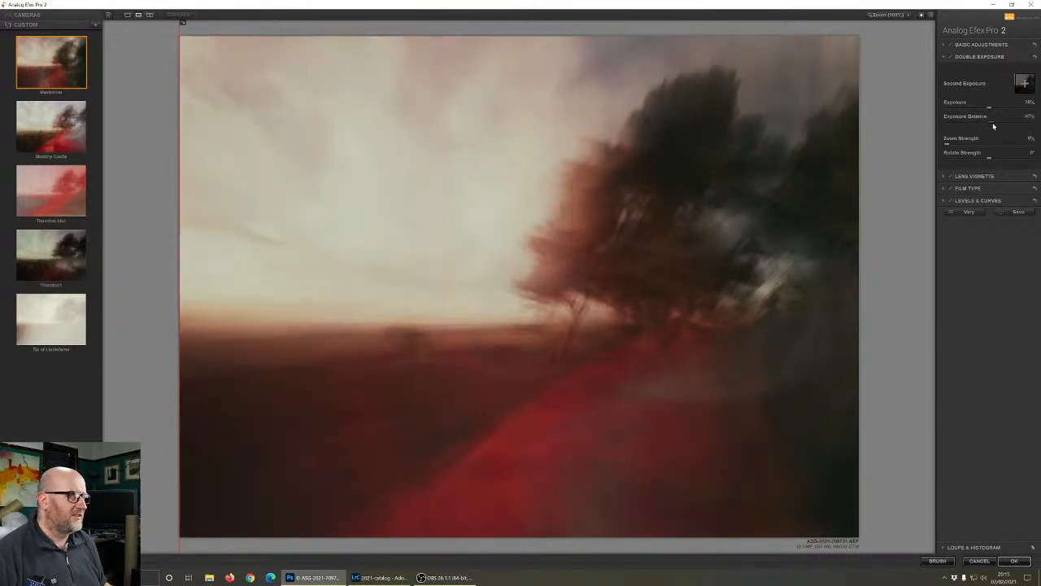
{"action": "left_click_drag", "start_coordinate": [993, 123], "coordinate": [988, 123]}
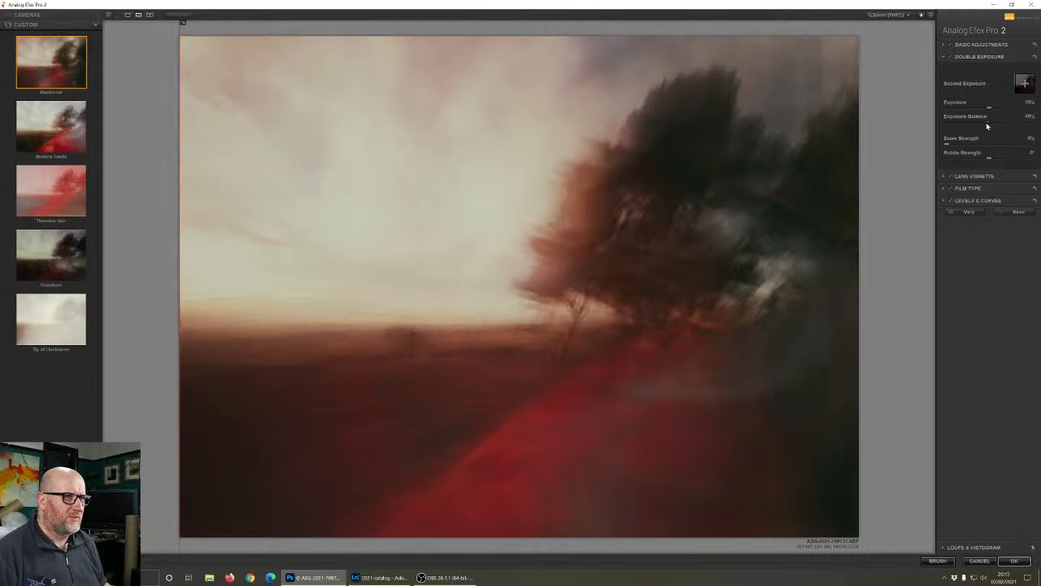
{"action": "left_click_drag", "start_coordinate": [987, 125], "coordinate": [994, 126]}
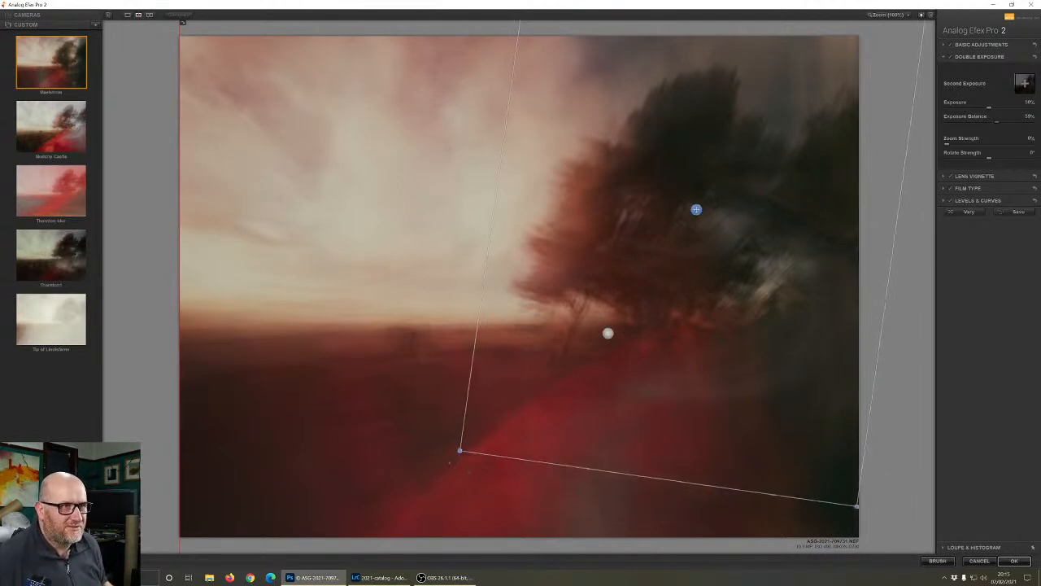
Reduce the tilt of the second exposure slightly and nudge its centre a little to the right within the tree's crown
{"action": "left_click_drag", "start_coordinate": [470, 460], "coordinate": [470, 460]}
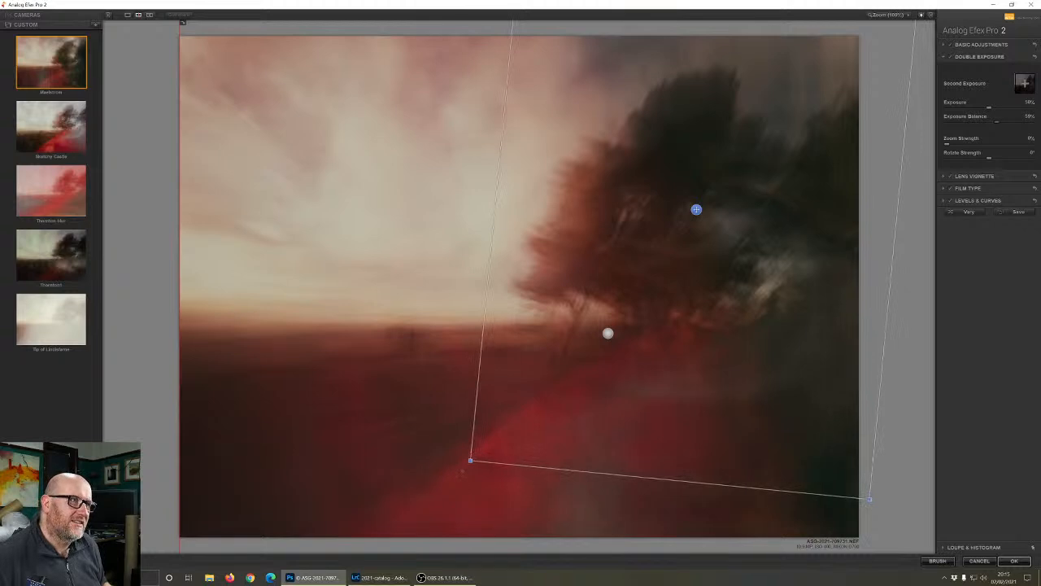
{"action": "left_click_drag", "start_coordinate": [697, 210], "coordinate": [700, 210]}
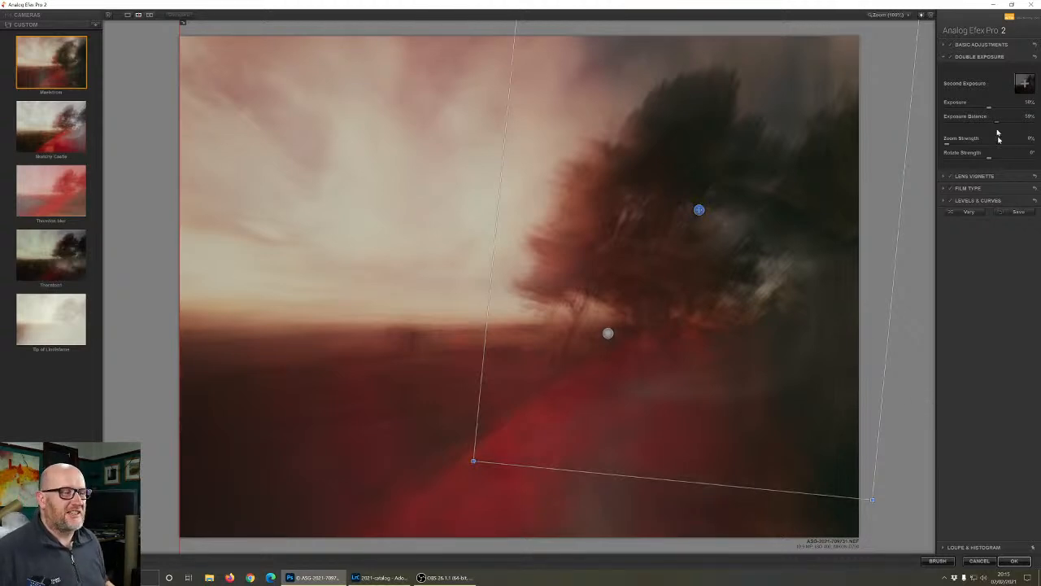
In Basic Adjustments, set Detail Extraction to 7% and Contrast to about -10%
{"action": "left_click", "coordinate": [966, 50]}
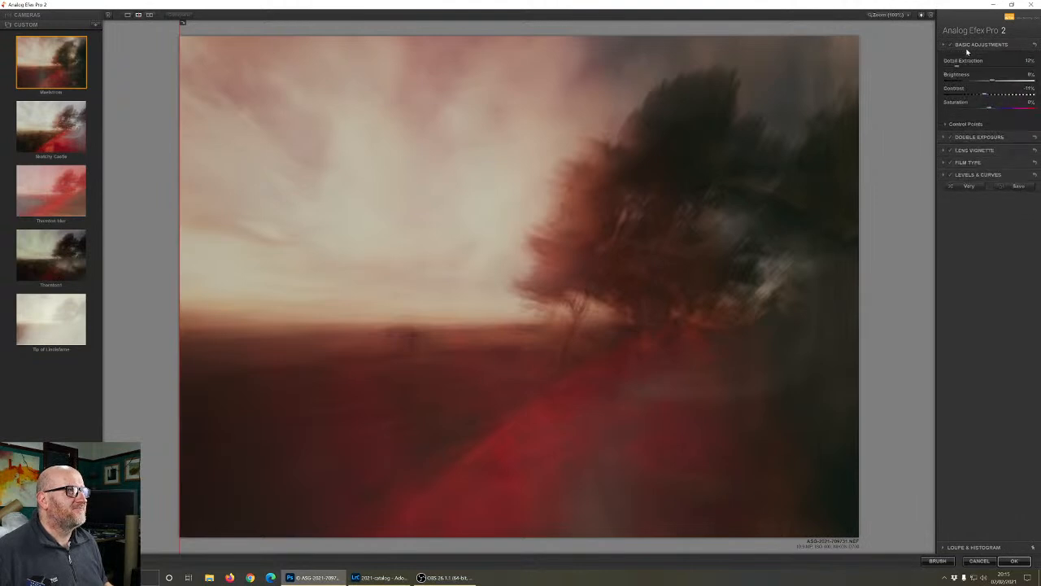
{"action": "left_click", "coordinate": [949, 45]}
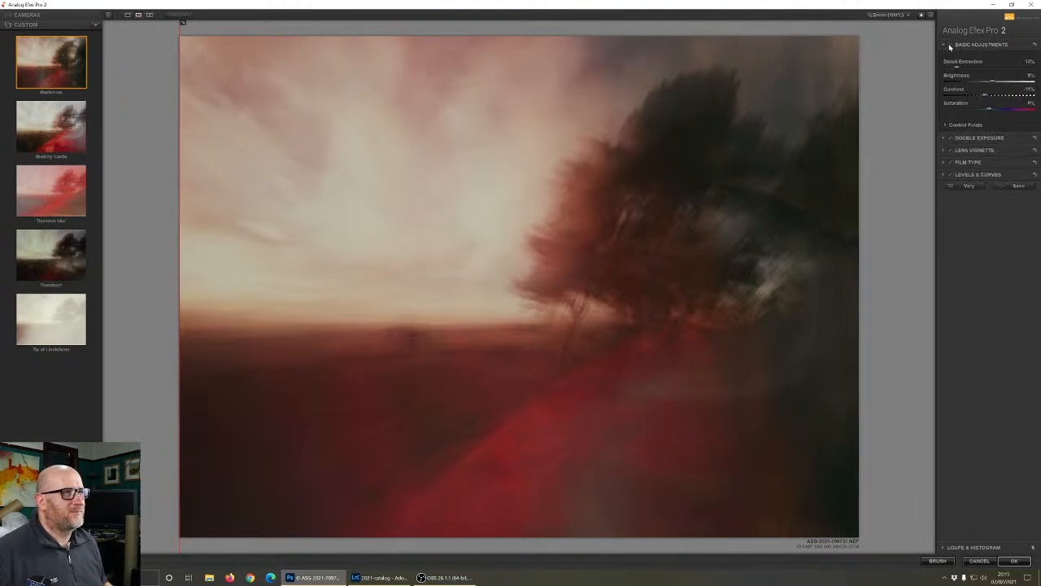
{"action": "left_click", "coordinate": [949, 47]}
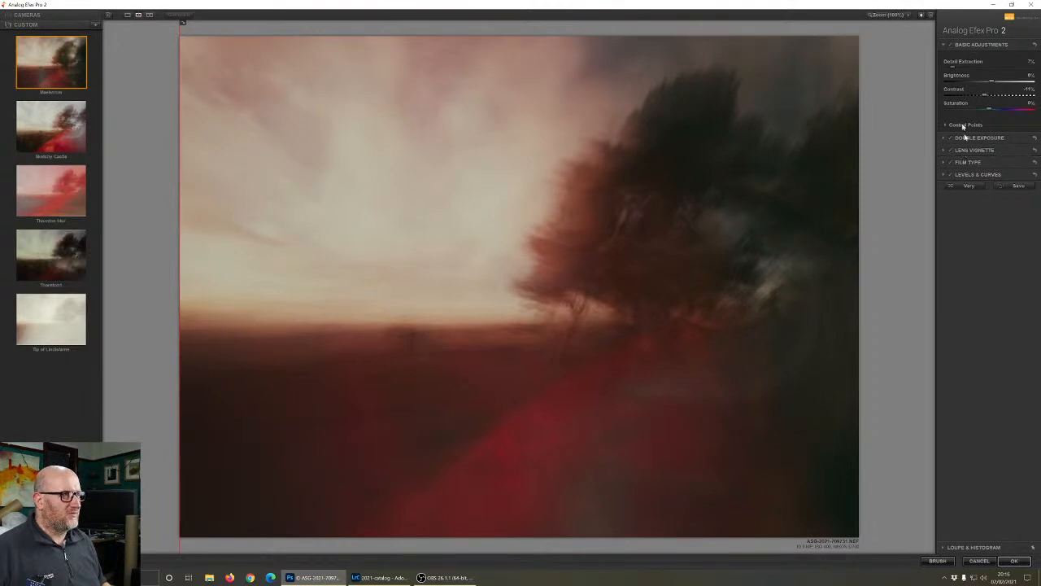
{"action": "left_click", "coordinate": [998, 97]}
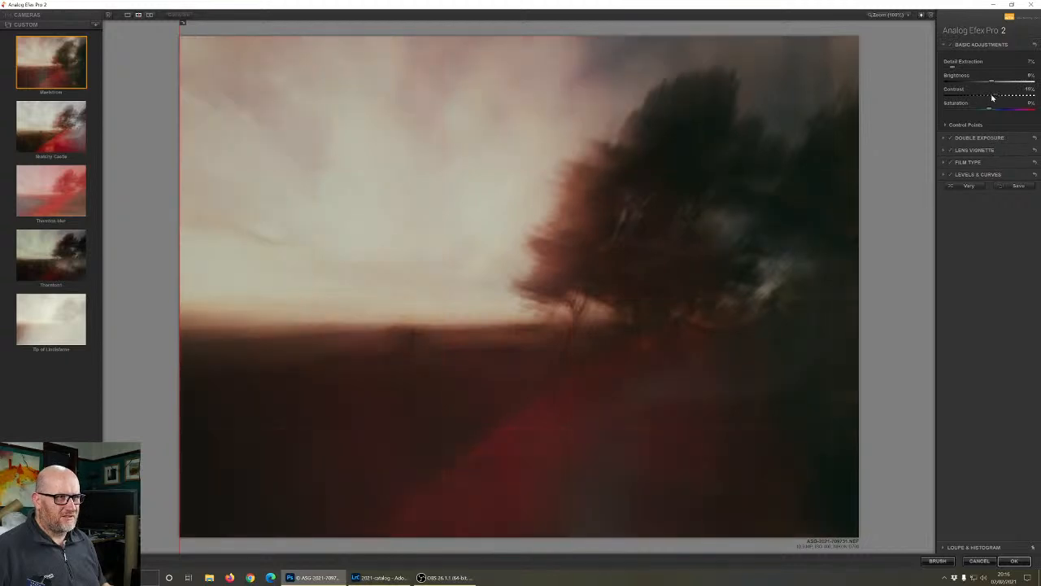
{"action": "left_click", "coordinate": [980, 97]}
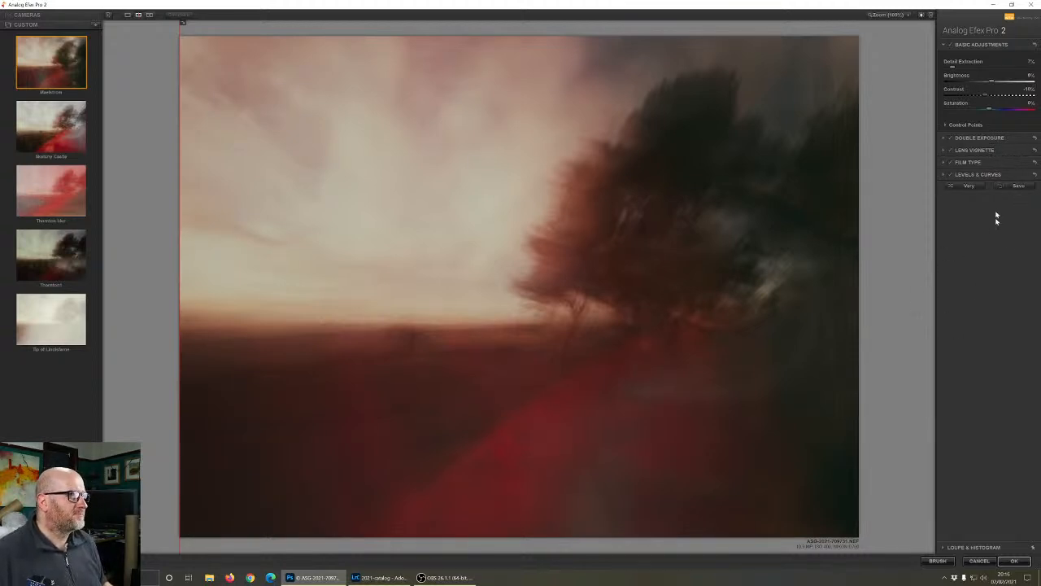
Compare the photo with and without the Lens Vignette effect
{"action": "left_click", "coordinate": [951, 151]}
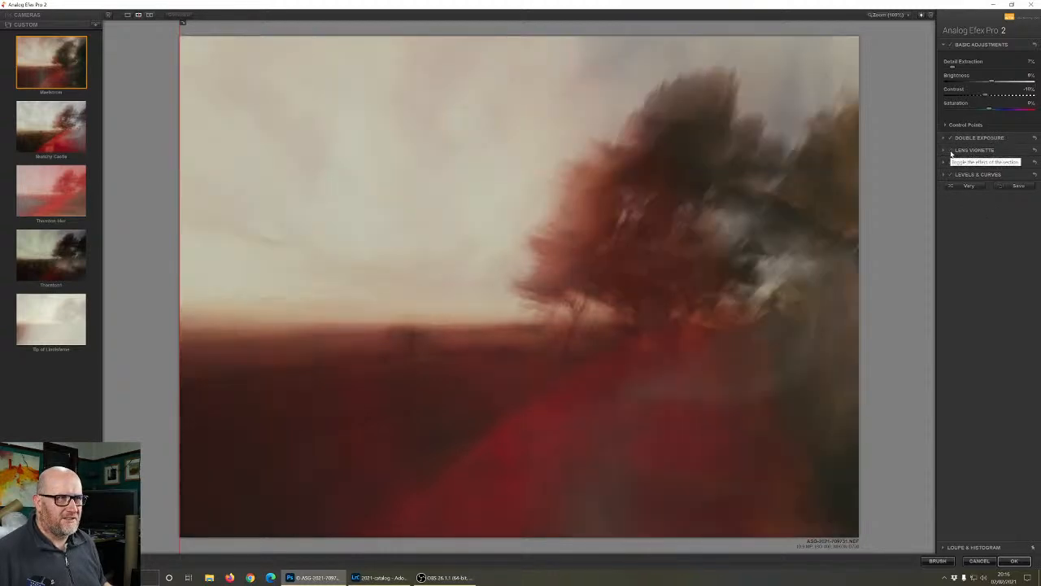
{"action": "left_click", "coordinate": [951, 151]}
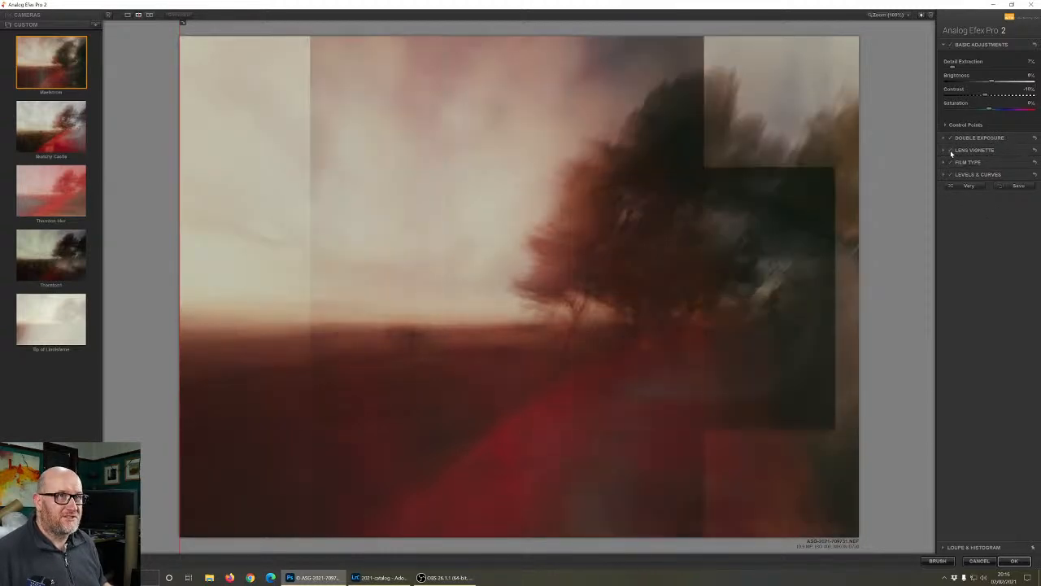
{"action": "left_click", "coordinate": [951, 151]}
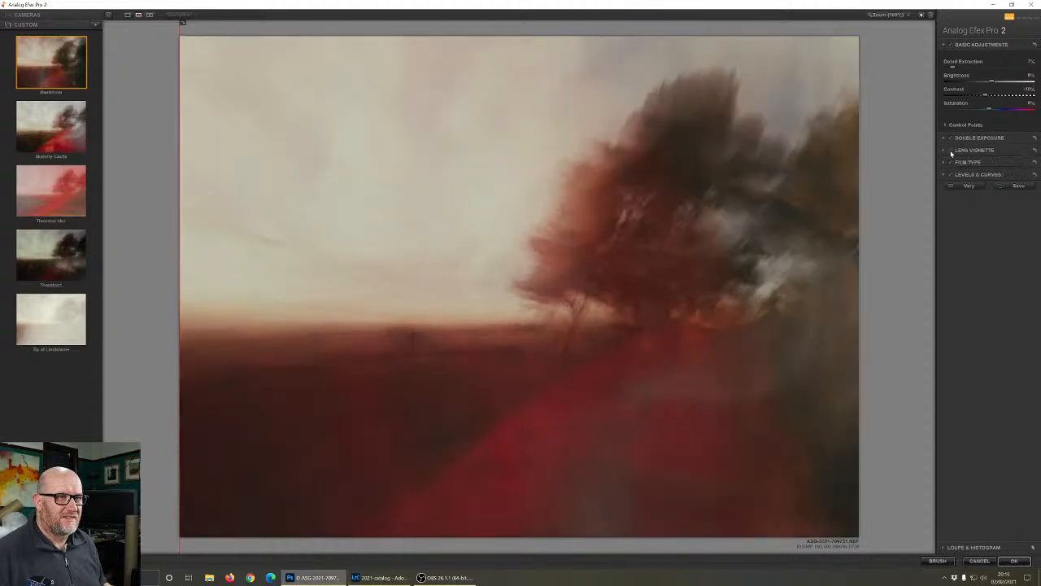
{"action": "left_click", "coordinate": [951, 152]}
Try several Lens Vignette centres, settle on the photo's bottom edge below the dark field, and set the Amount to about -16%
{"action": "left_click", "coordinate": [946, 150]}
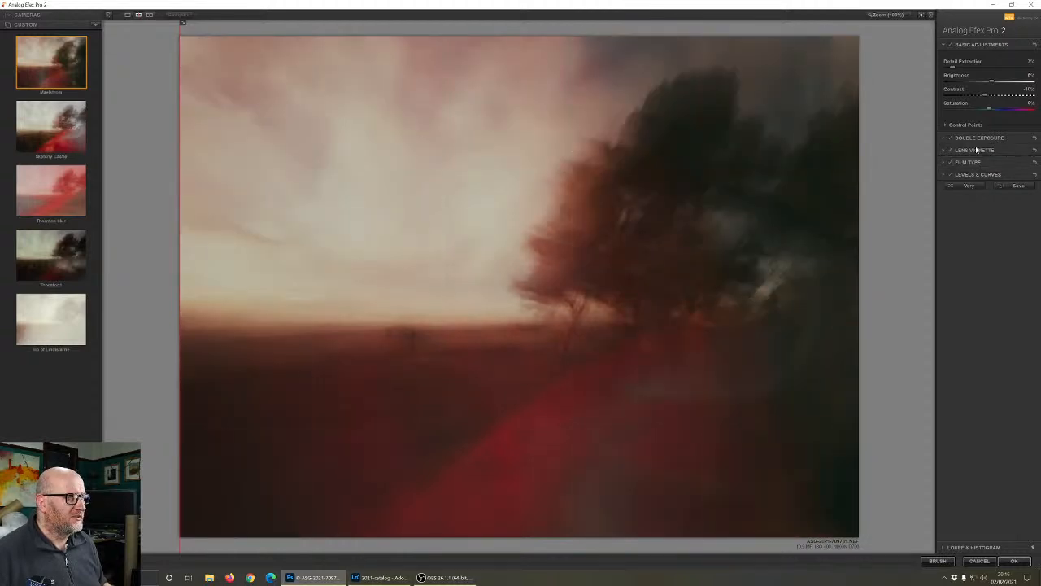
{"action": "left_click_drag", "start_coordinate": [449, 459], "coordinate": [338, 397]}
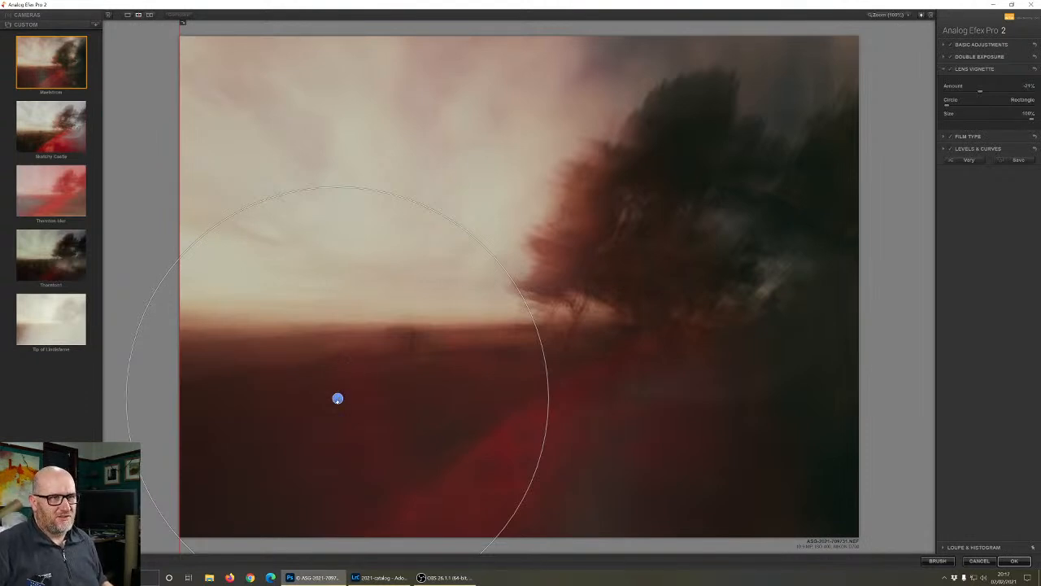
{"action": "left_click_drag", "start_coordinate": [338, 399], "coordinate": [685, 361]}
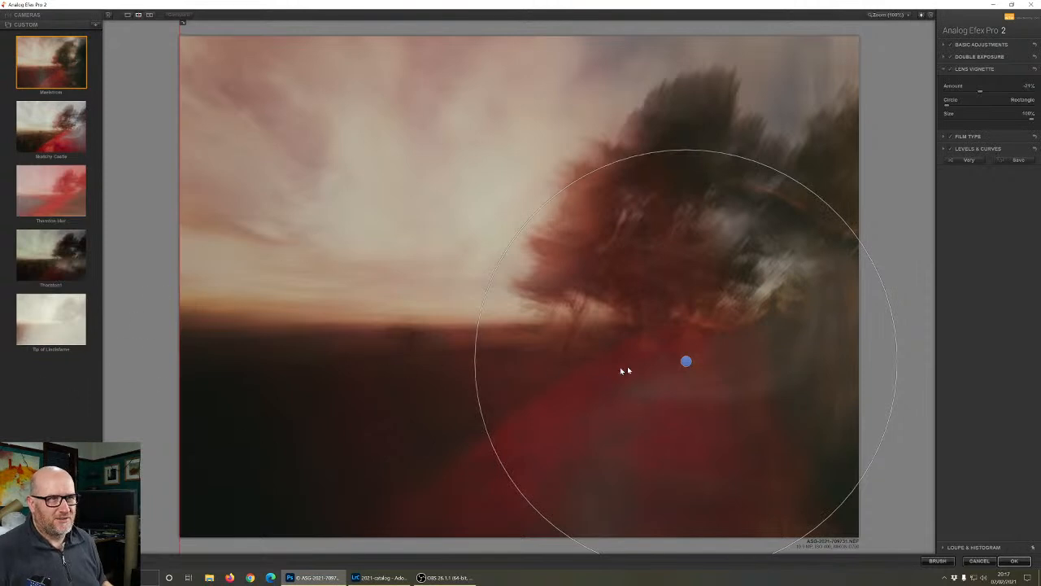
{"action": "left_click_drag", "start_coordinate": [688, 363], "coordinate": [330, 373]}
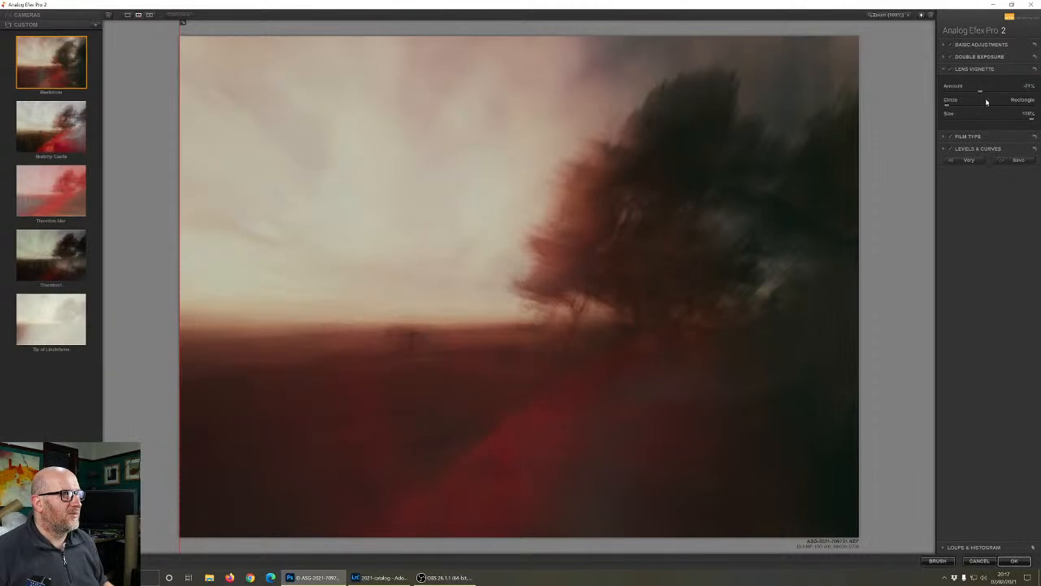
{"action": "mouse_move", "coordinate": [980, 89]}
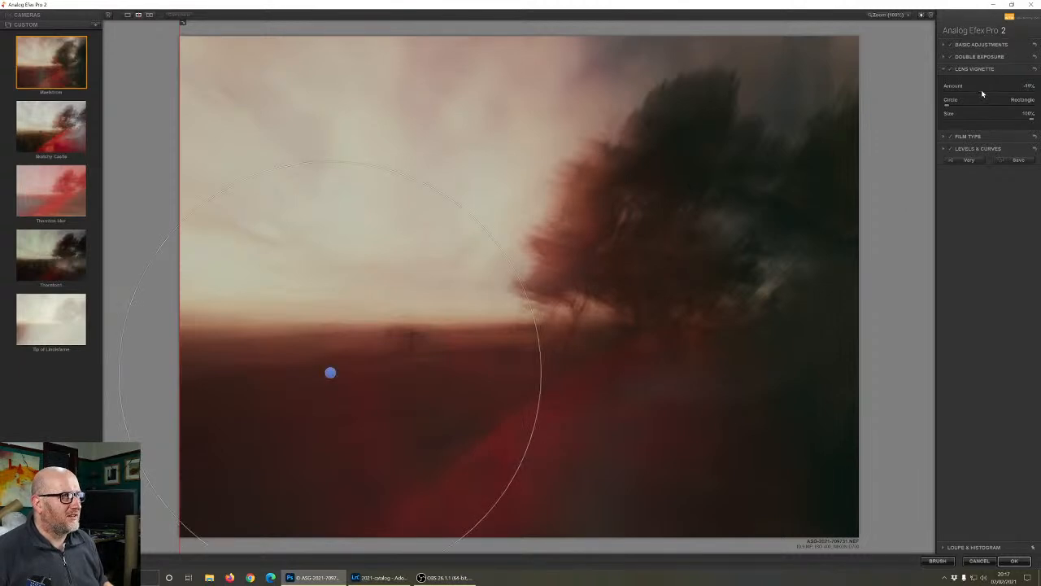
{"action": "left_click_drag", "start_coordinate": [983, 91], "coordinate": [985, 91]}
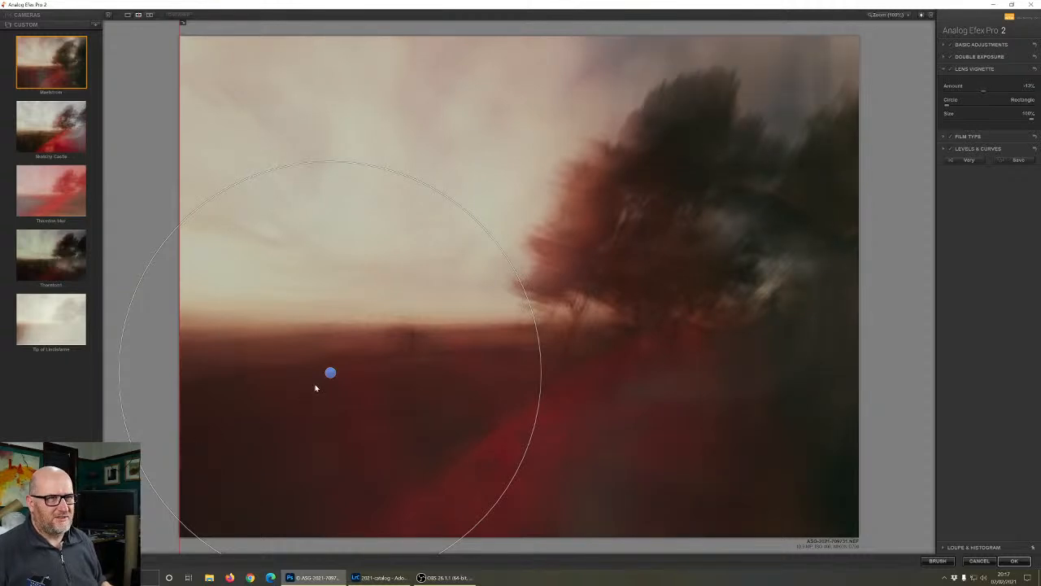
{"action": "left_click_drag", "start_coordinate": [330, 372], "coordinate": [268, 538]}
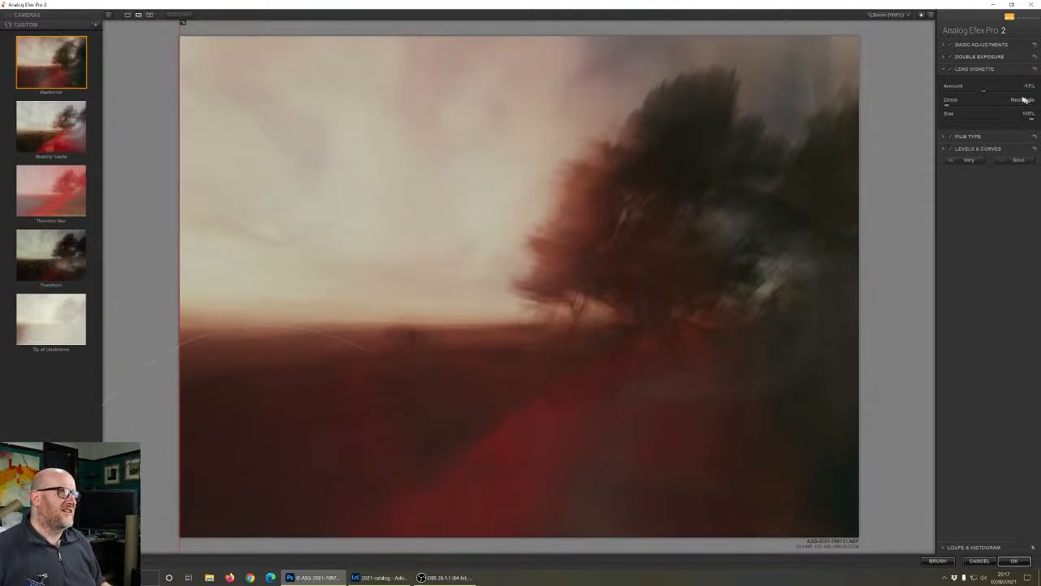
{"action": "left_click_drag", "start_coordinate": [986, 92], "coordinate": [982, 92]}
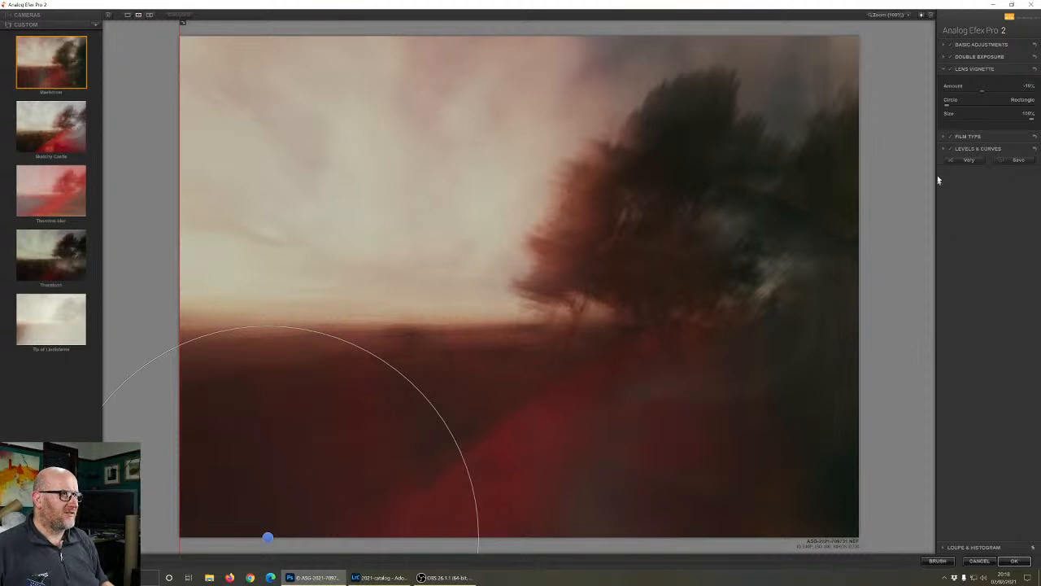
Compare the photo with and without the Film Type and the Levels & Curves effects
{"action": "left_click", "coordinate": [952, 139]}
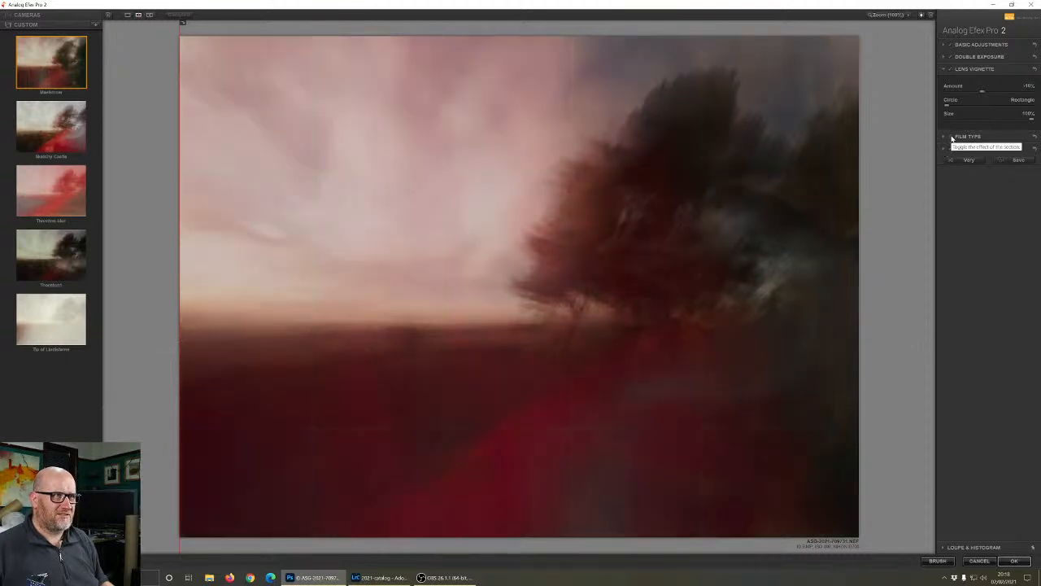
{"action": "left_click", "coordinate": [952, 138]}
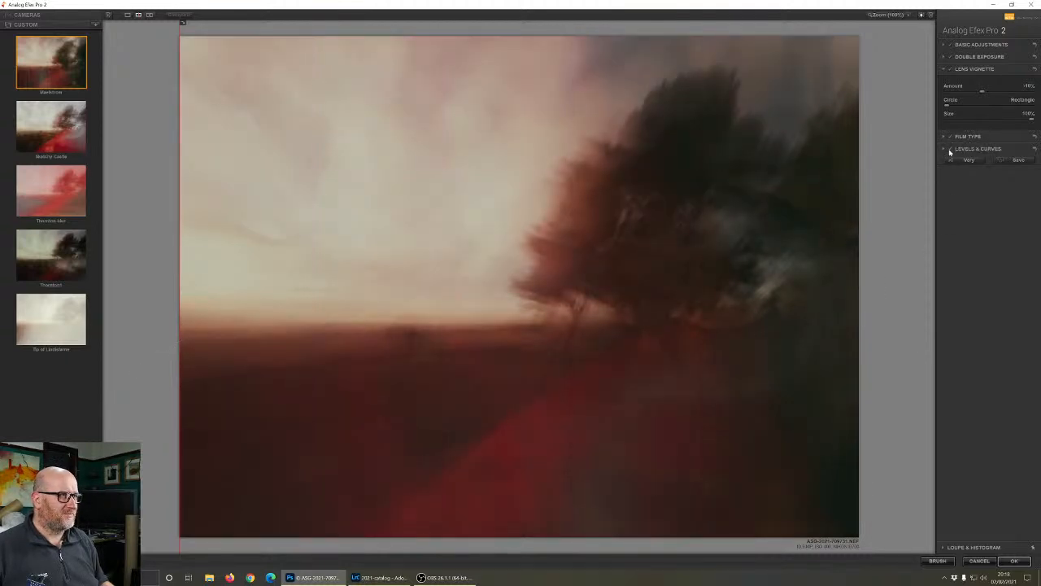
{"action": "left_click", "coordinate": [950, 150]}
{"action": "left_click", "coordinate": [950, 150]}
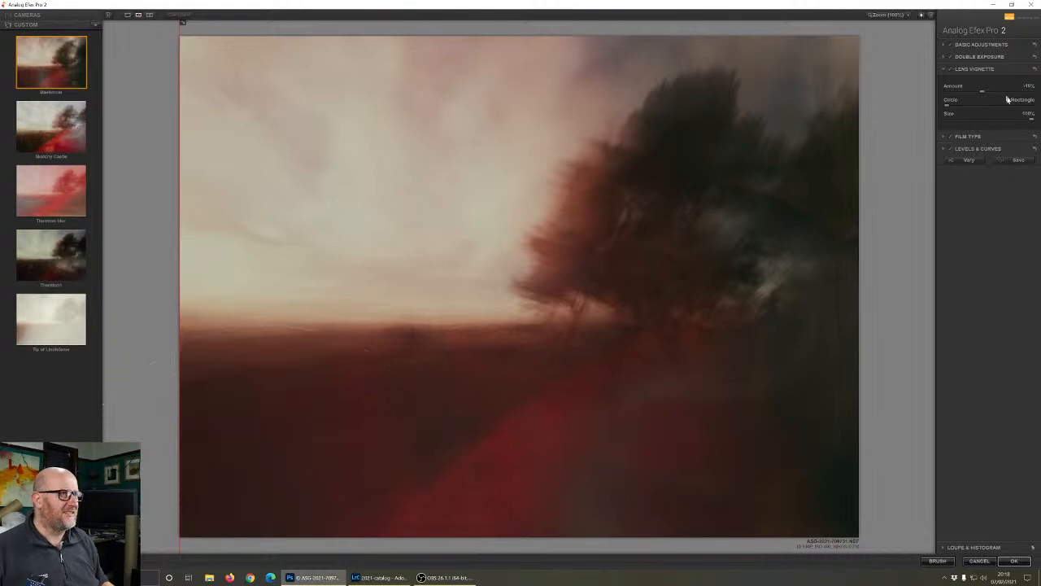
In Film Type, raise Strength to about 69% and set the fading midway between Neutral and Faded
{"action": "left_click", "coordinate": [974, 136]}
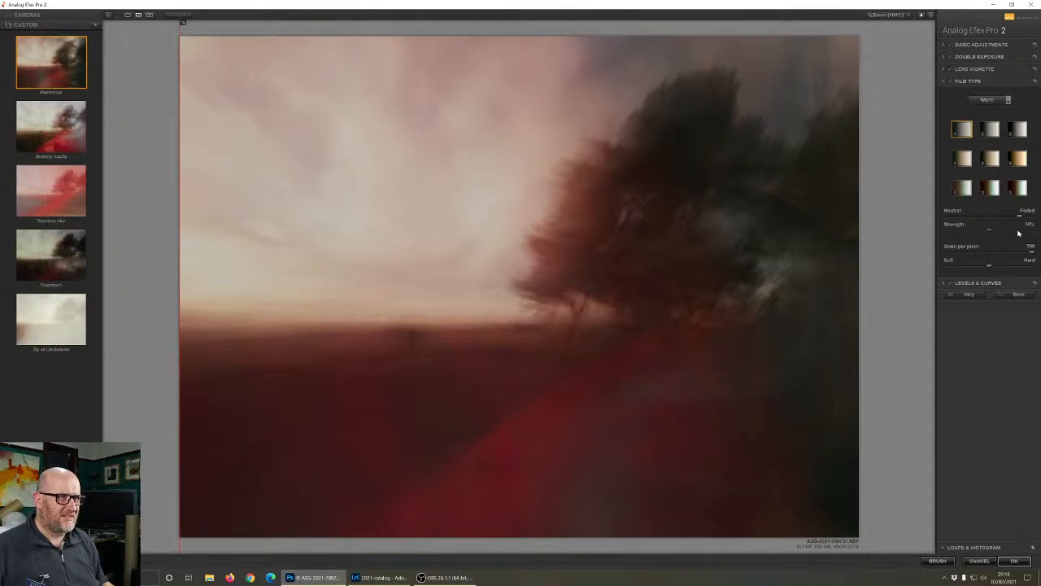
{"action": "left_click_drag", "start_coordinate": [1009, 233], "coordinate": [1005, 231]}
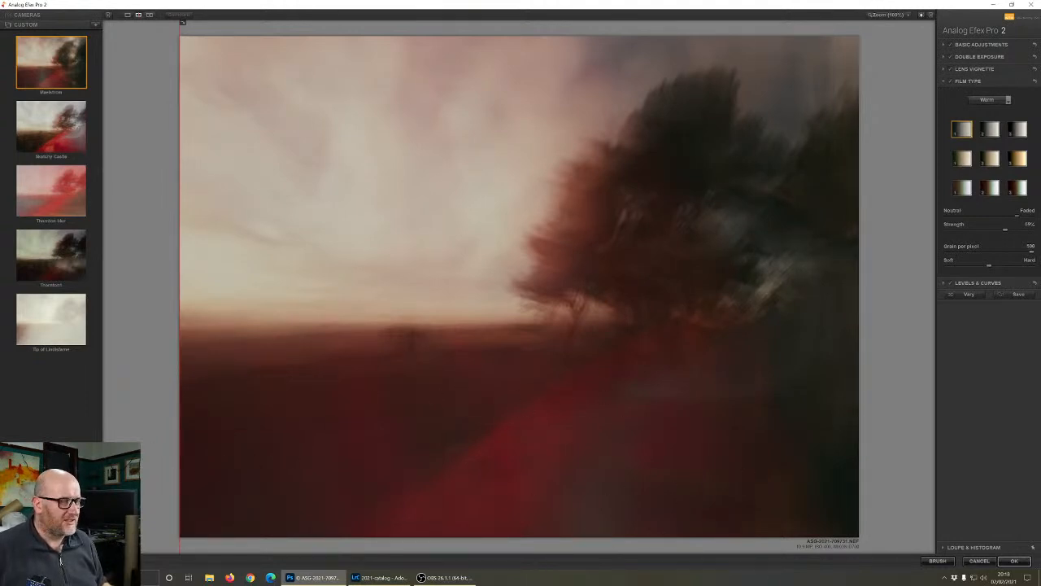
{"action": "left_click", "coordinate": [1017, 218]}
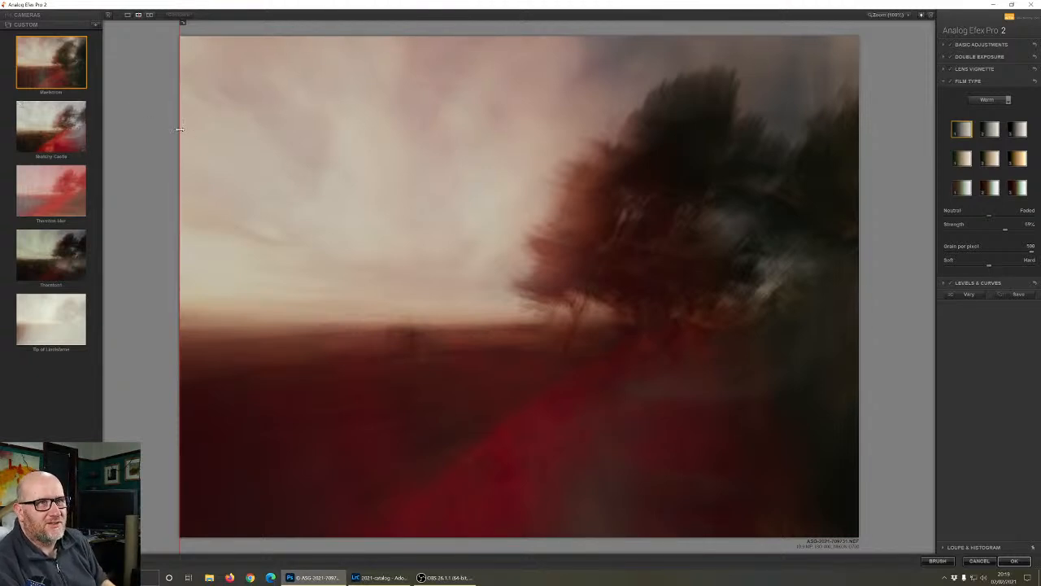
Compare the filtered photo with the original by sweeping the split preview across it, and apply the filter
{"action": "left_click_drag", "start_coordinate": [180, 129], "coordinate": [3, 144]}
{"action": "left_click_drag", "start_coordinate": [297, 177], "coordinate": [223, 244]}
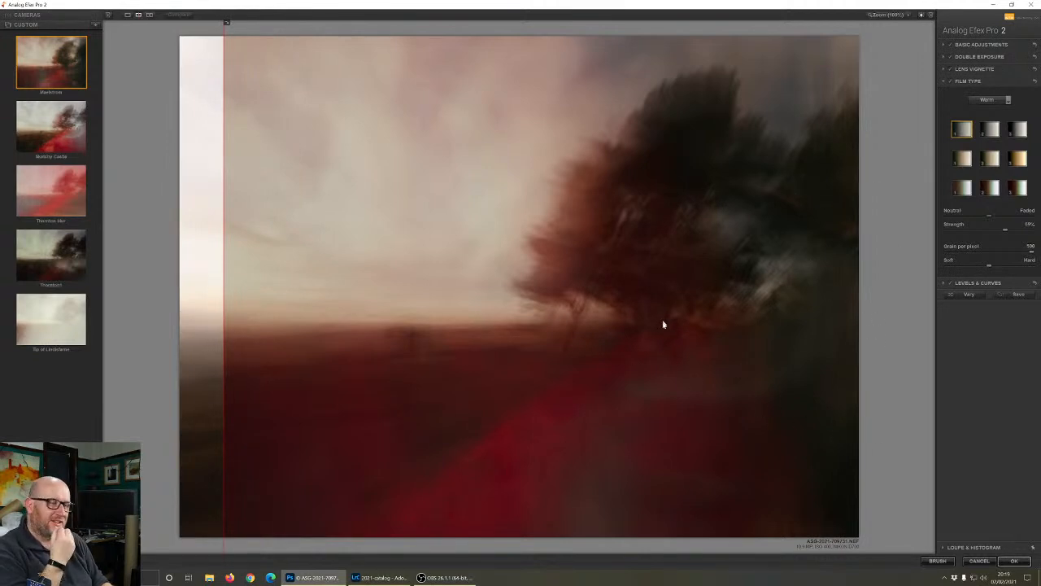
{"action": "left_click_drag", "start_coordinate": [223, 303], "coordinate": [816, 358]}
{"action": "left_click_drag", "start_coordinate": [607, 361], "coordinate": [150, 374]}
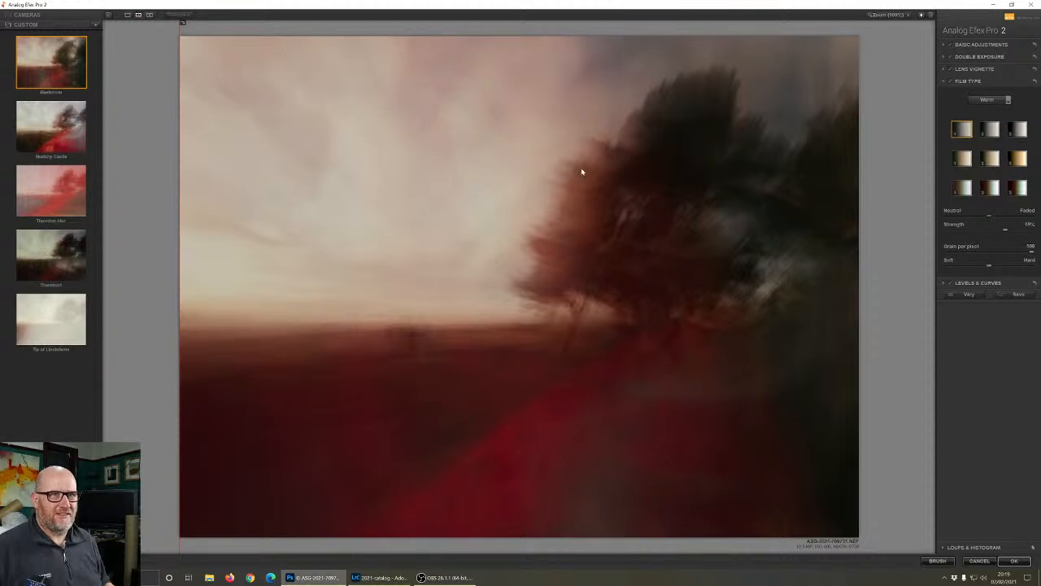
{"action": "left_click", "coordinate": [1014, 561]}
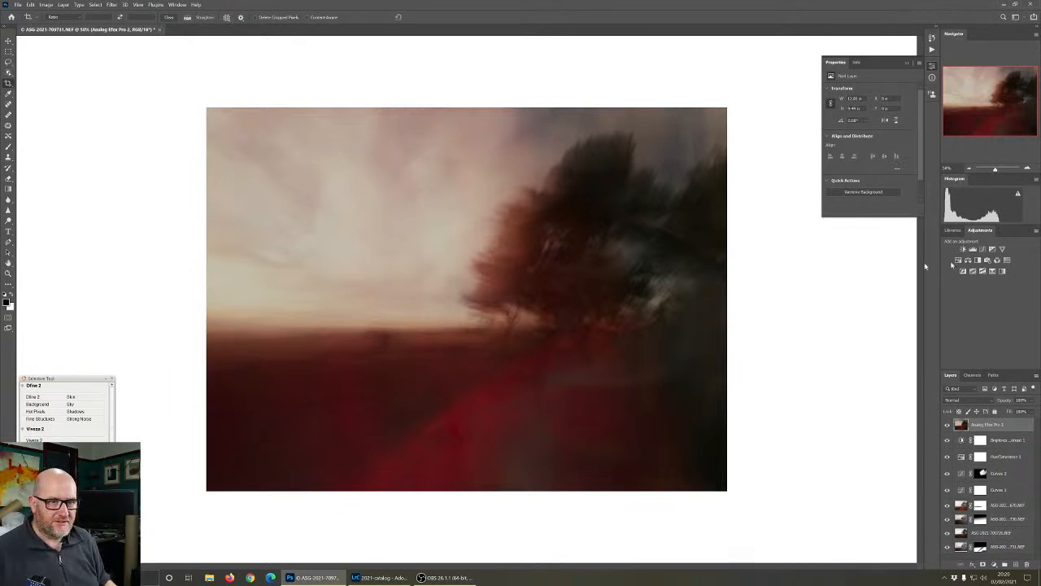
Hide the Analog Efex Pro 2 layer and reopen Analog Efex Pro from the brightness adjustment layer beneath it
{"action": "left_click", "coordinate": [946, 425]}
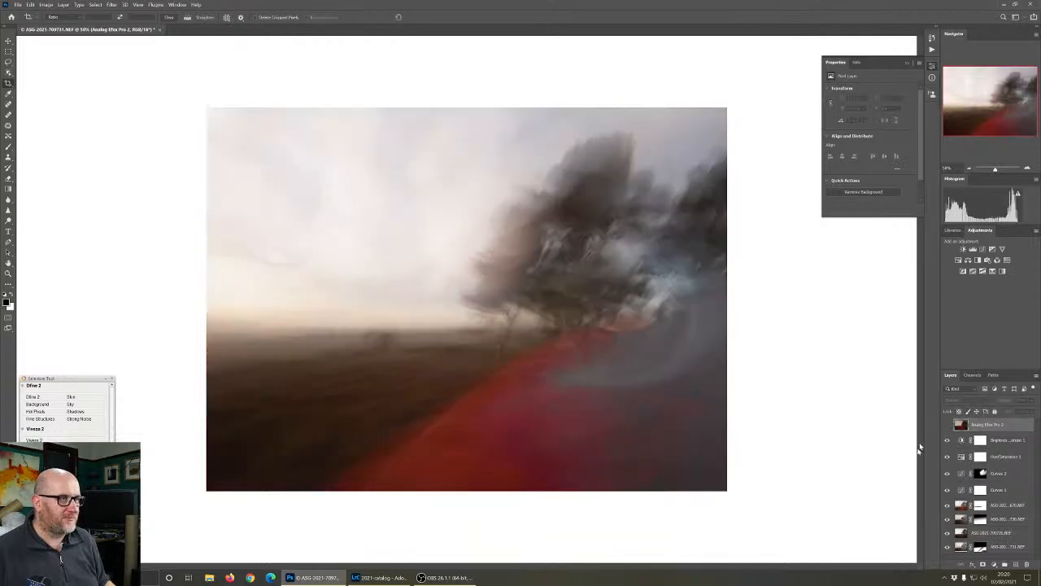
{"action": "left_click", "coordinate": [999, 440]}
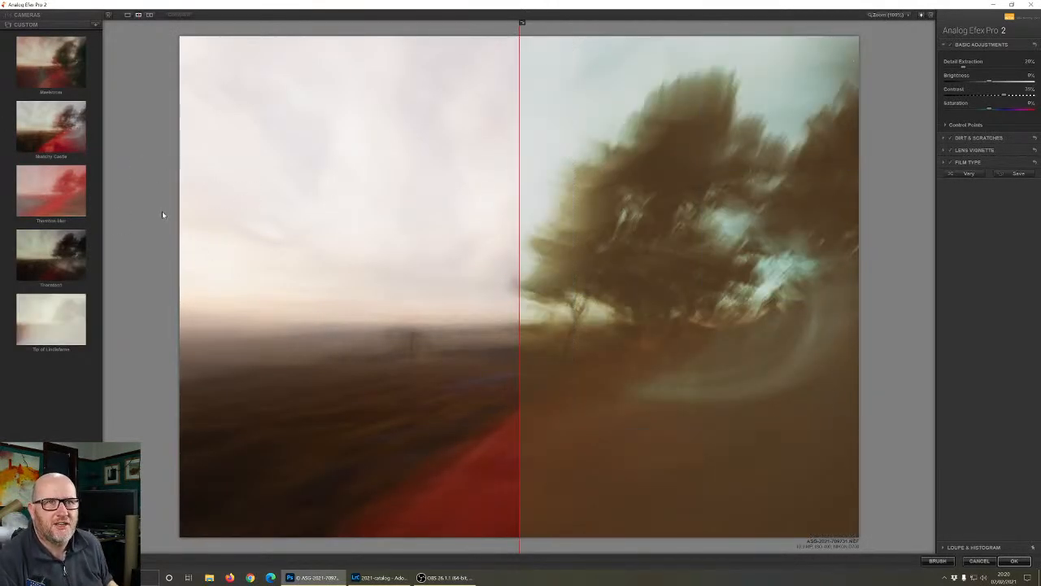
Try the pink-toned custom preset and the one above it, with the effect previewed across the whole photo
{"action": "left_click", "coordinate": [75, 203]}
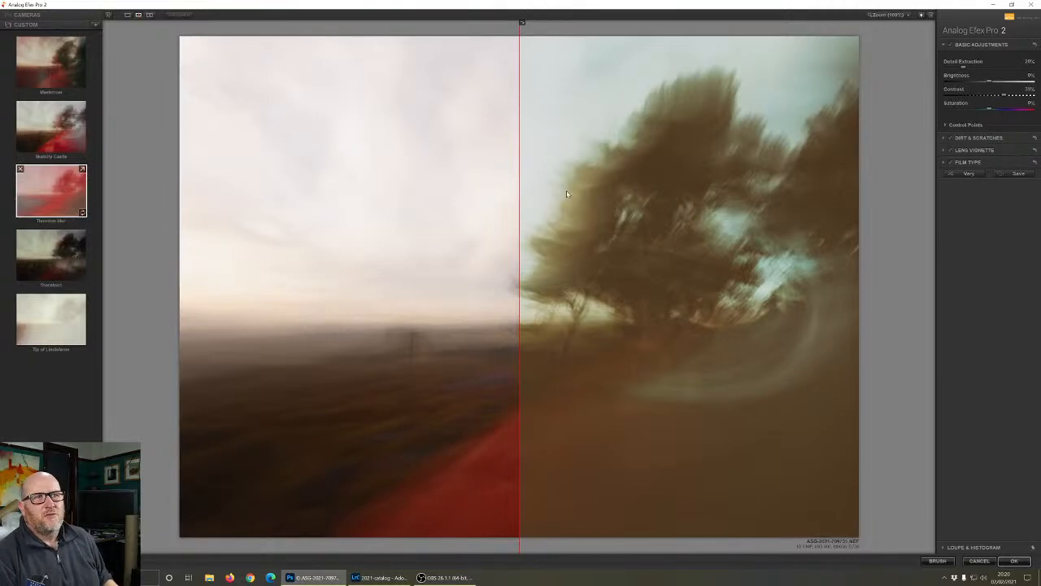
{"action": "left_click_drag", "start_coordinate": [519, 208], "coordinate": [146, 195]}
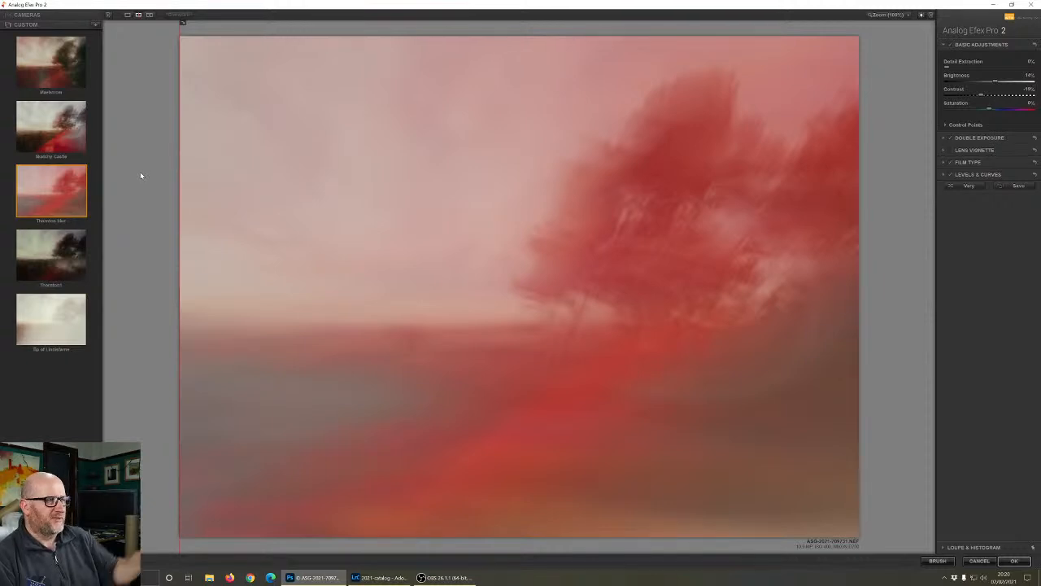
{"action": "mouse_move", "coordinate": [24, 171]}
{"action": "left_click", "coordinate": [51, 126]}
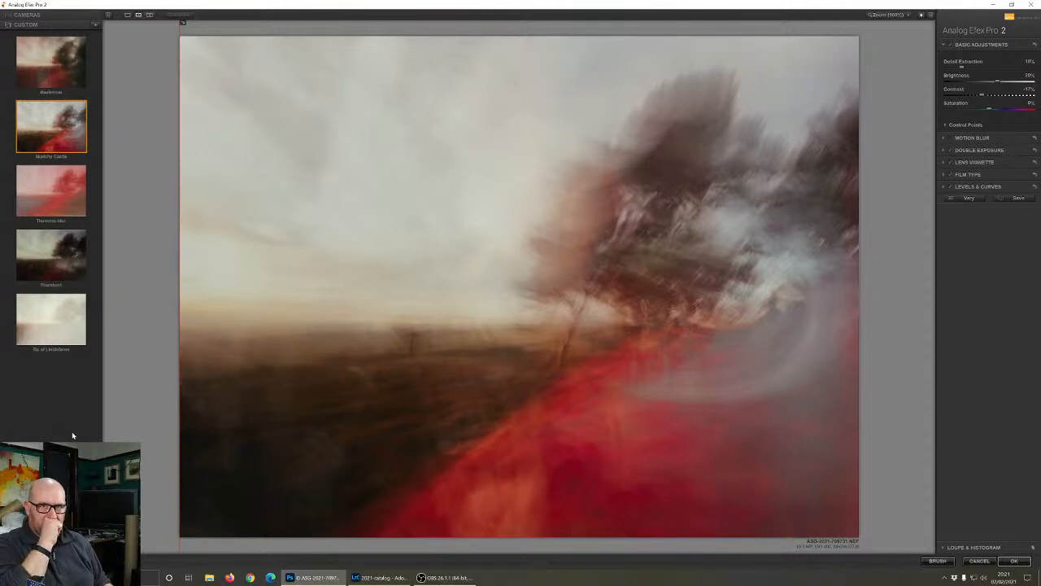
Apply the imported preset Abbey on Fire and switch off its Double Exposure effect
{"action": "left_click", "coordinate": [41, 538]}
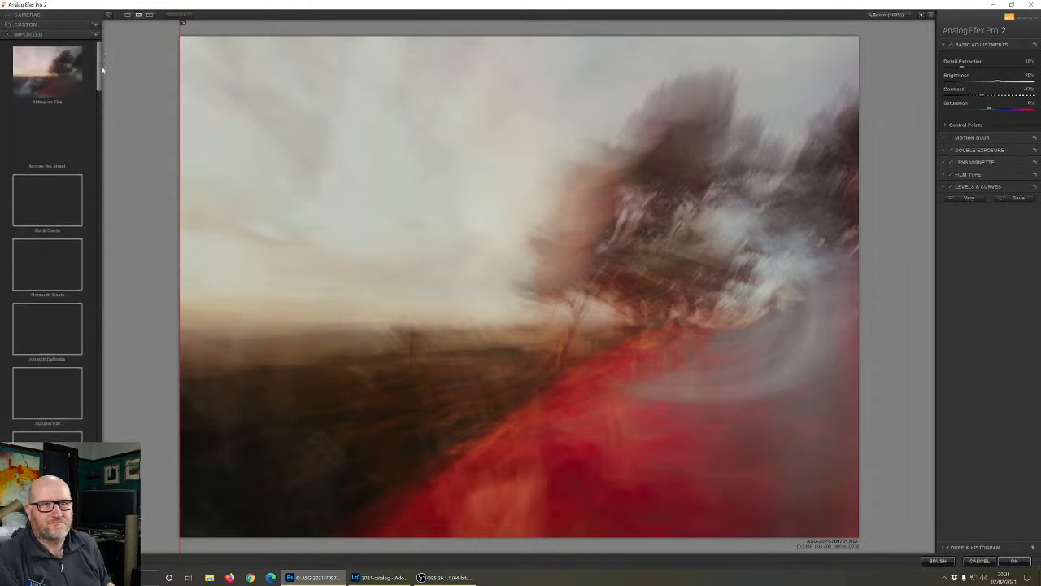
{"action": "left_click", "coordinate": [54, 87]}
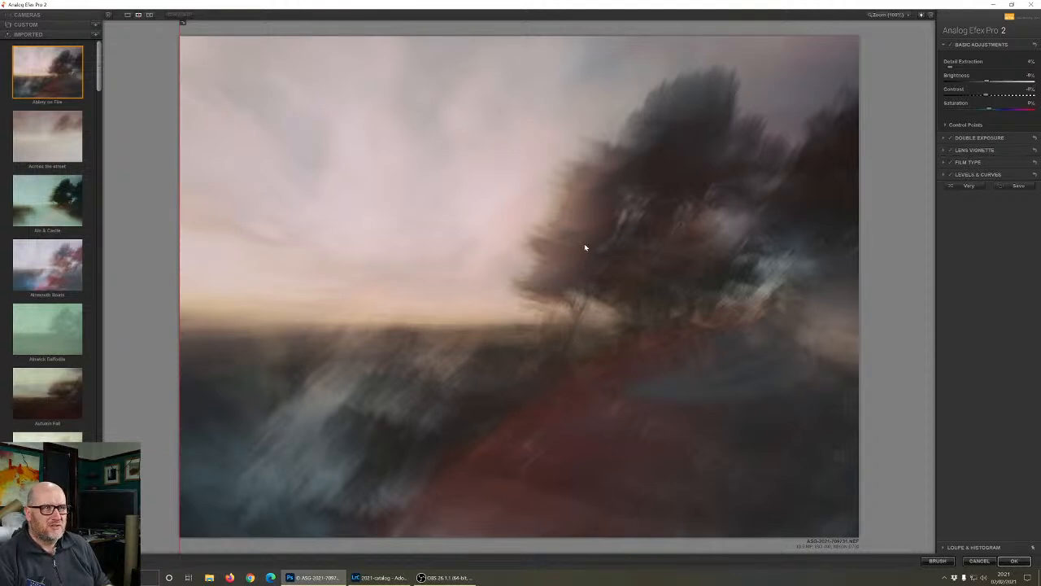
{"action": "left_click", "coordinate": [950, 138]}
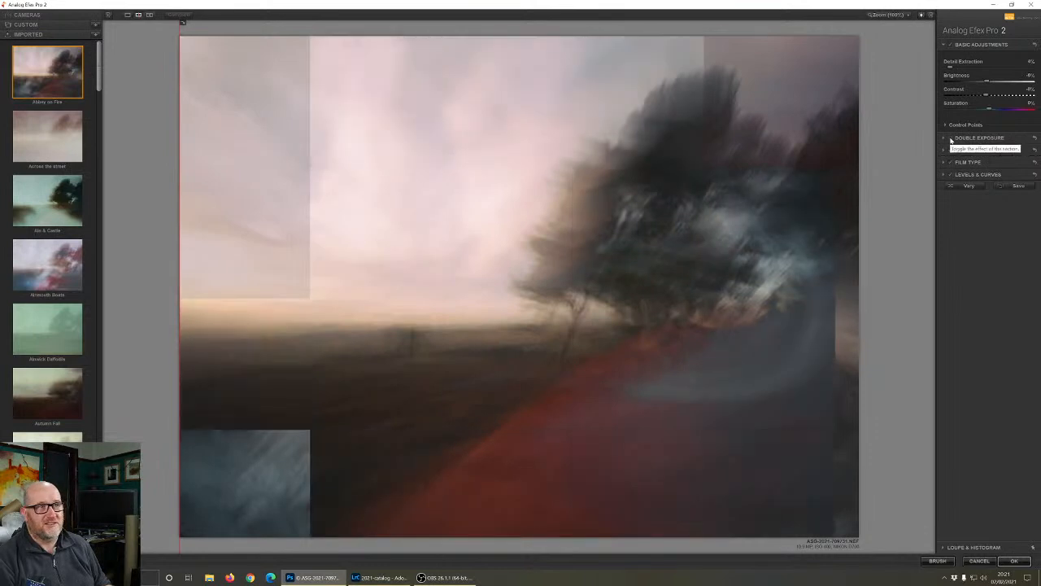
Compare the photo with and without the Double Exposure effect, leave it on, and open its settings
{"action": "left_click", "coordinate": [950, 139]}
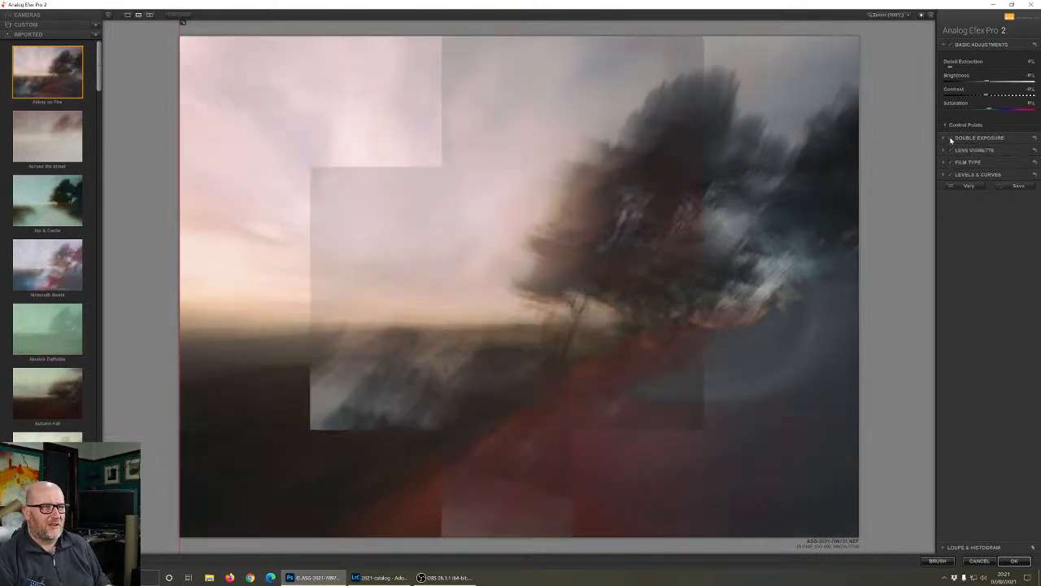
{"action": "left_click", "coordinate": [950, 139]}
{"action": "left_click", "coordinate": [950, 139]}
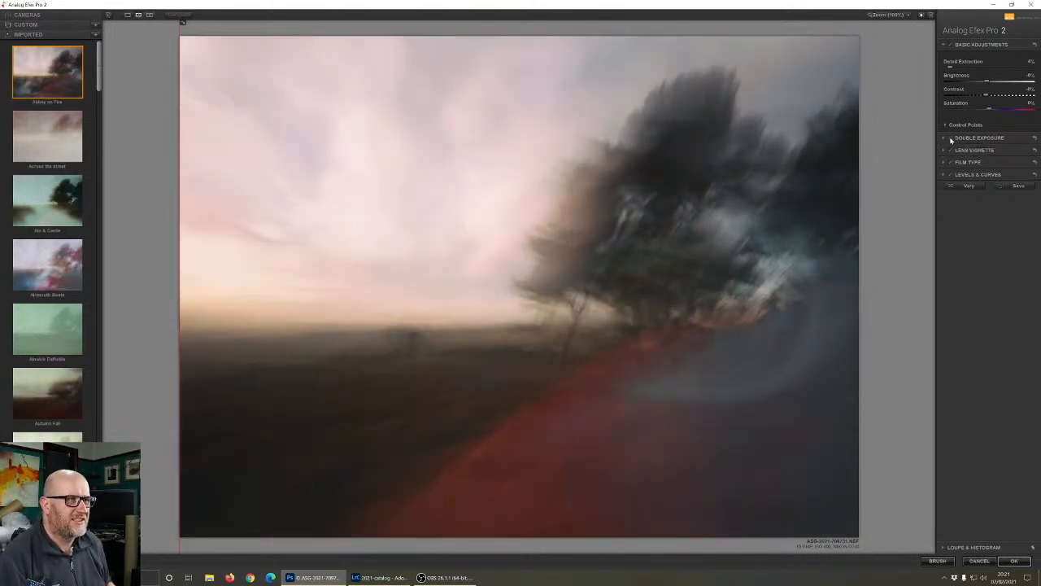
{"action": "left_click", "coordinate": [991, 138]}
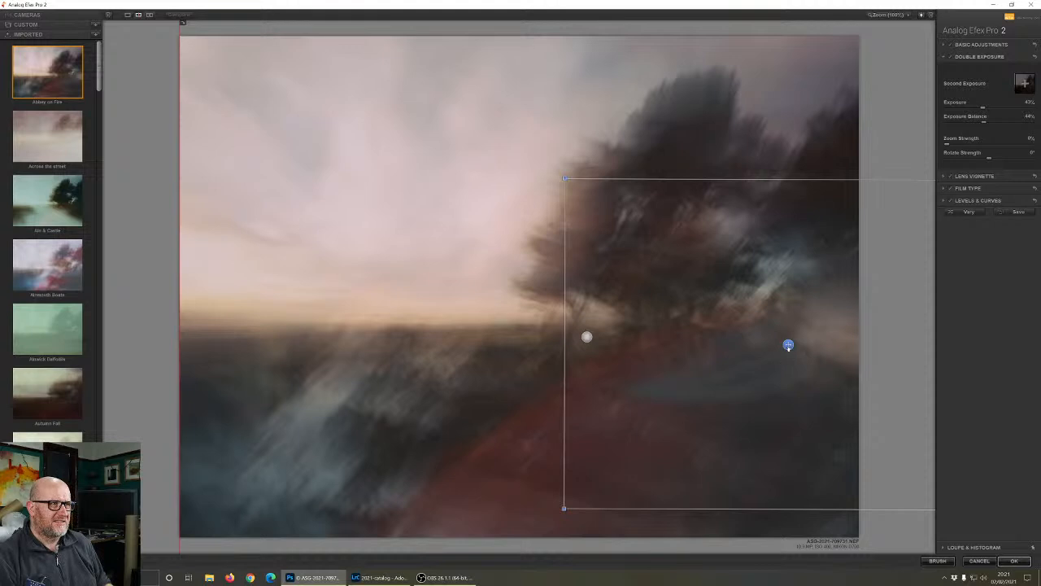
Try the second exposure lower over the photo, enlarge it slightly, and move its centre to the photo's left edge below mid-height
{"action": "left_click_drag", "start_coordinate": [789, 346], "coordinate": [776, 398]}
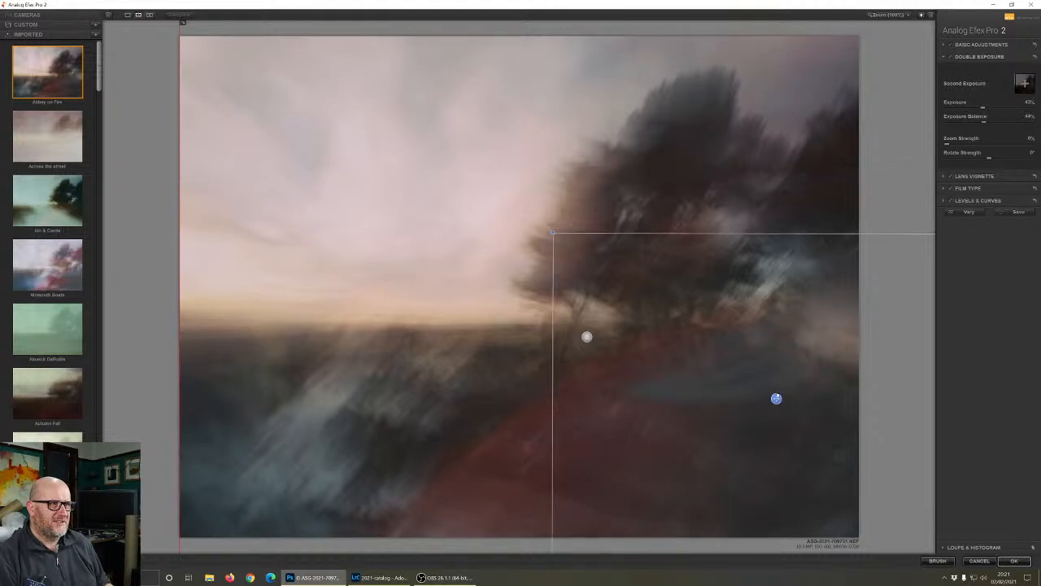
{"action": "left_click_drag", "start_coordinate": [776, 398], "coordinate": [824, 435]}
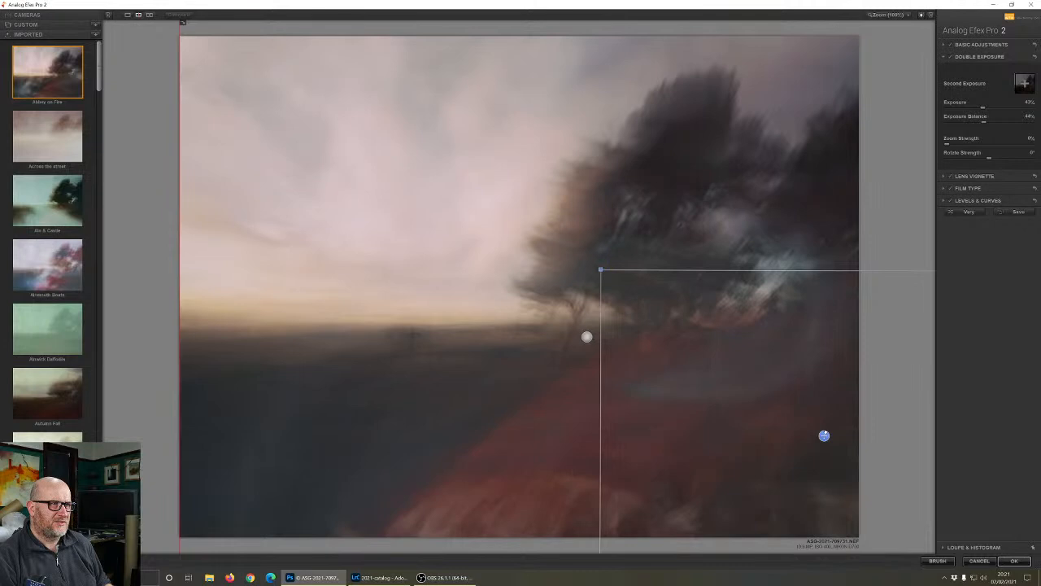
{"action": "left_click_drag", "start_coordinate": [601, 269], "coordinate": [370, 122]}
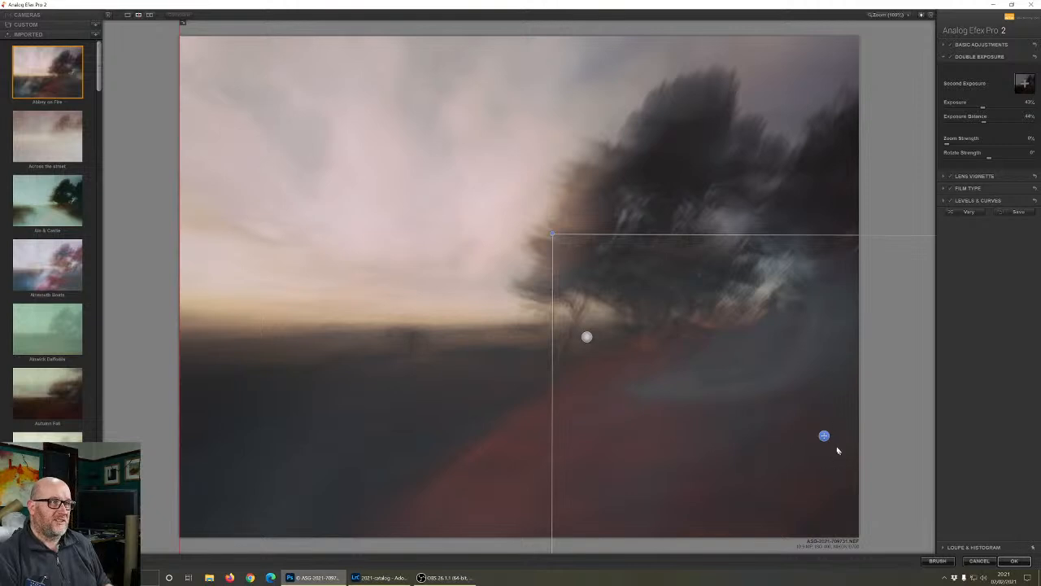
{"action": "left_click_drag", "start_coordinate": [824, 436], "coordinate": [150, 390]}
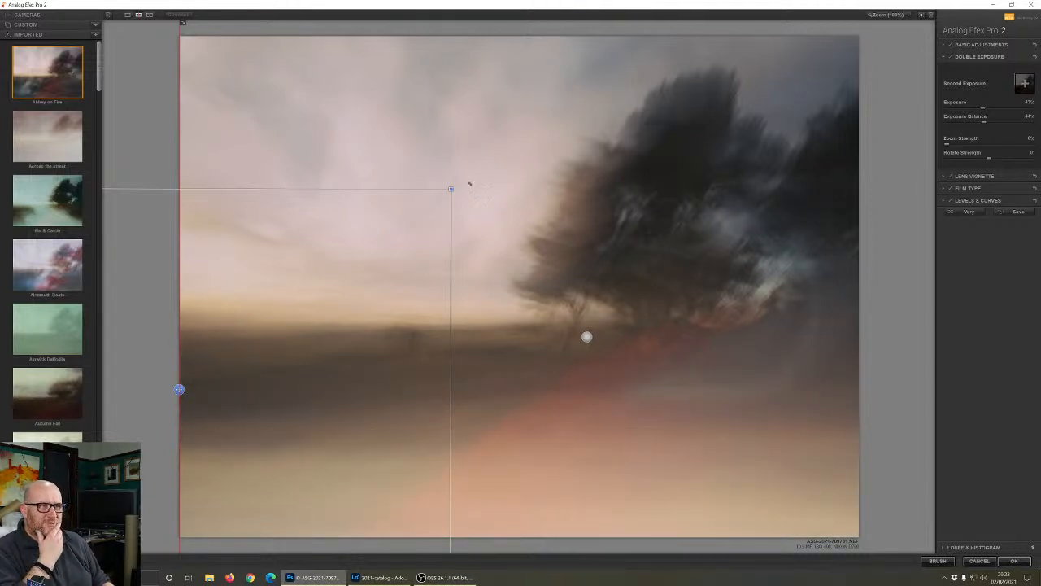
Tilt the second exposure slightly clockwise and fine-tune its position along the photo's left edge
{"action": "mouse_move", "coordinate": [476, 190]}
{"action": "left_mouse_down"}
{"action": "mouse_move", "coordinate": [474, 179]}
{"action": "mouse_move", "coordinate": [481, 189]}
{"action": "left_mouse_up"}
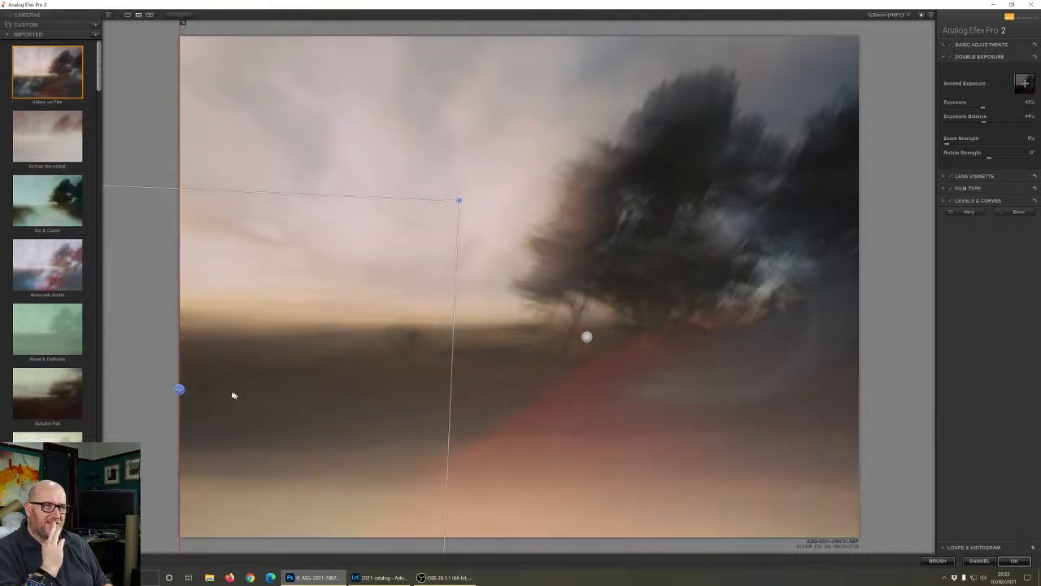
{"action": "mouse_move", "coordinate": [180, 390]}
{"action": "left_mouse_down"}
{"action": "mouse_move", "coordinate": [192, 372]}
{"action": "mouse_move", "coordinate": [184, 371]}
{"action": "left_mouse_up"}
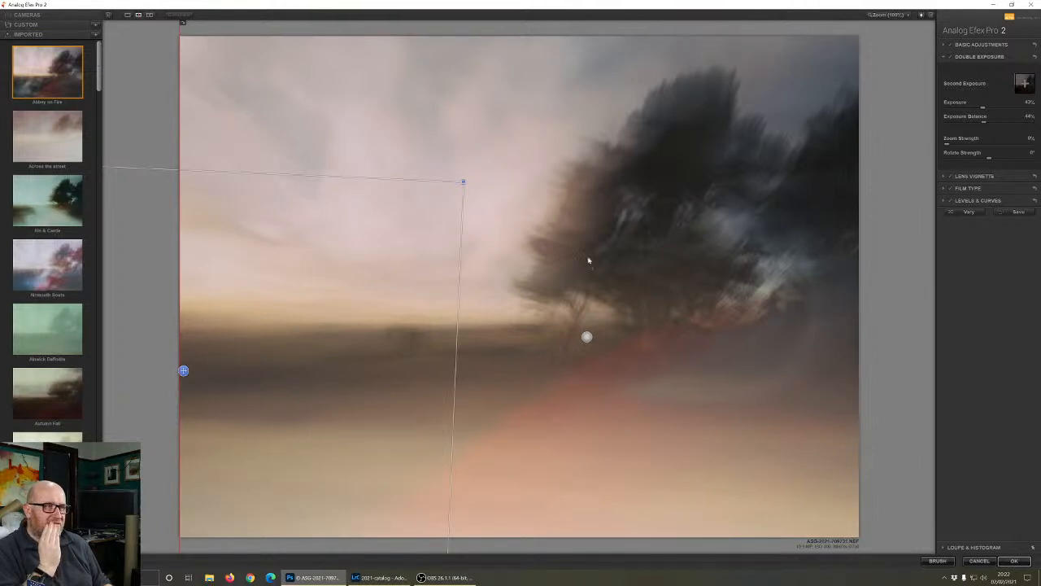
{"action": "left_click_drag", "start_coordinate": [478, 160], "coordinate": [480, 165]}
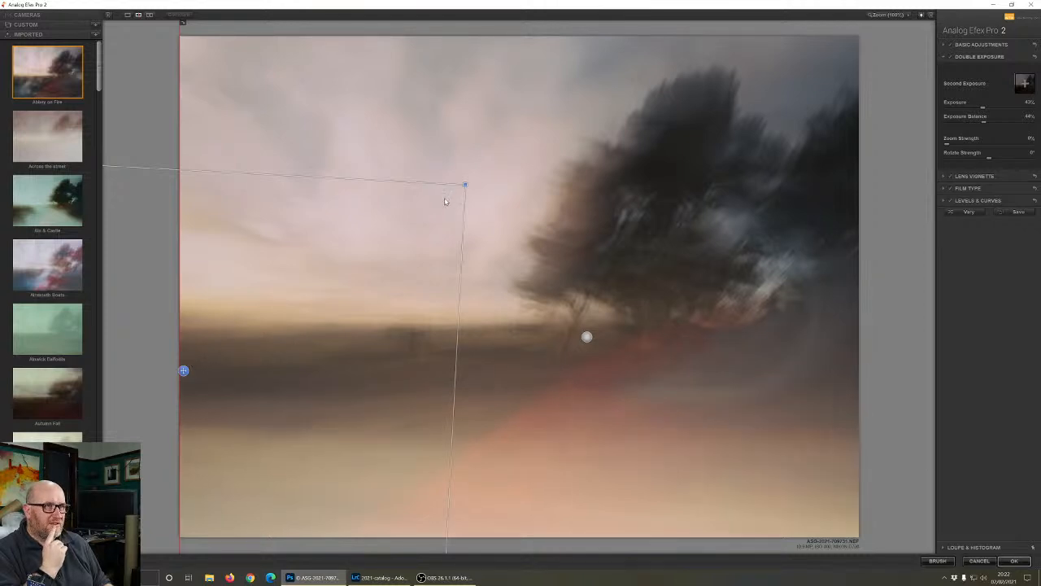
{"action": "left_click_drag", "start_coordinate": [464, 184], "coordinate": [434, 200]}
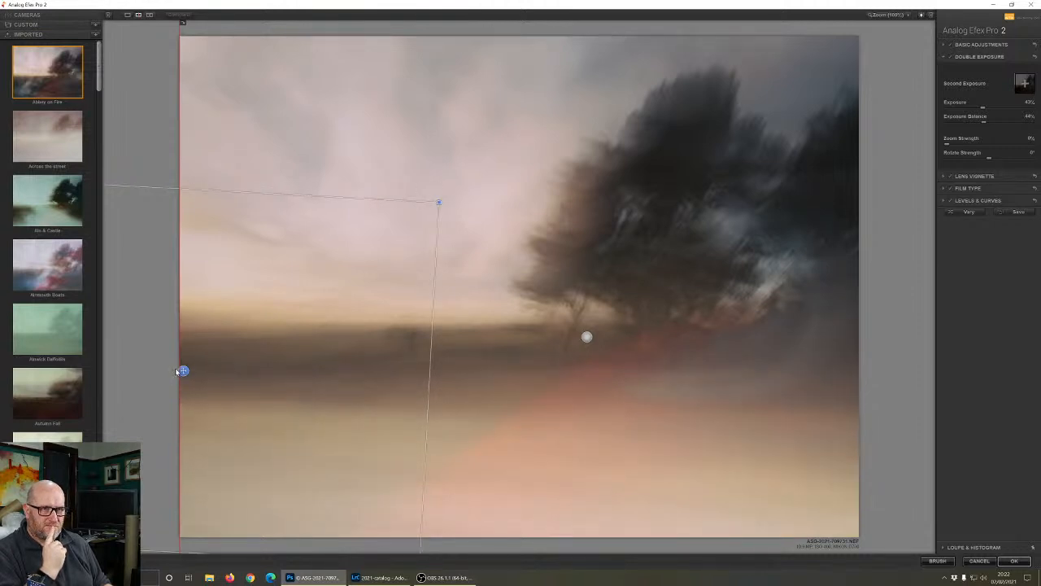
{"action": "mouse_move", "coordinate": [183, 371]}
{"action": "left_mouse_down"}
{"action": "mouse_move", "coordinate": [179, 389]}
{"action": "mouse_move", "coordinate": [166, 376]}
{"action": "left_mouse_up"}
{"action": "left_click_drag", "start_coordinate": [437, 214], "coordinate": [447, 236]}
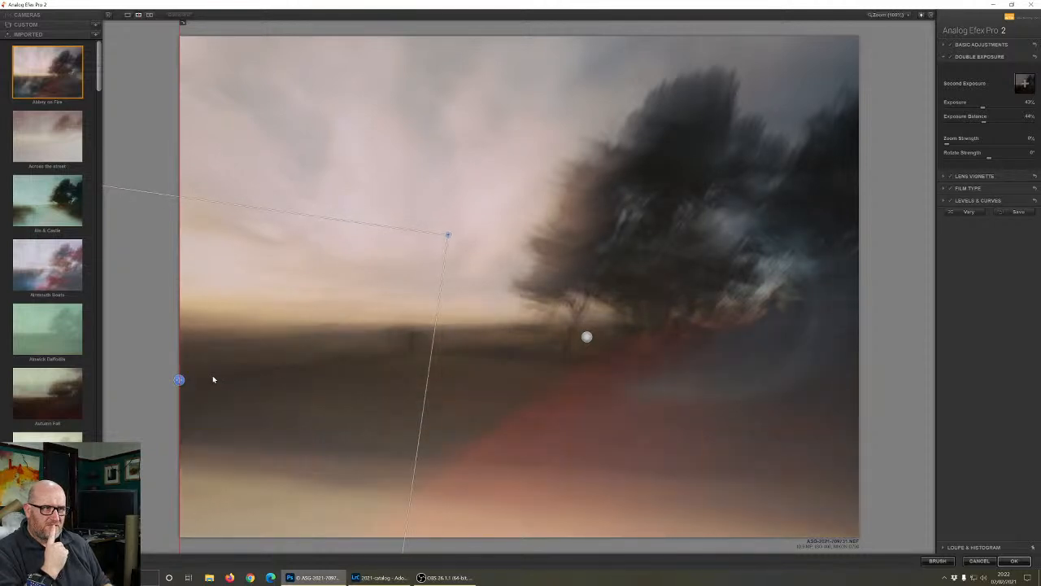
Raise the second exposure slightly along the left edge and set both Exposure Balance and Exposure to 50%
{"action": "left_click_drag", "start_coordinate": [178, 380], "coordinate": [179, 354]}
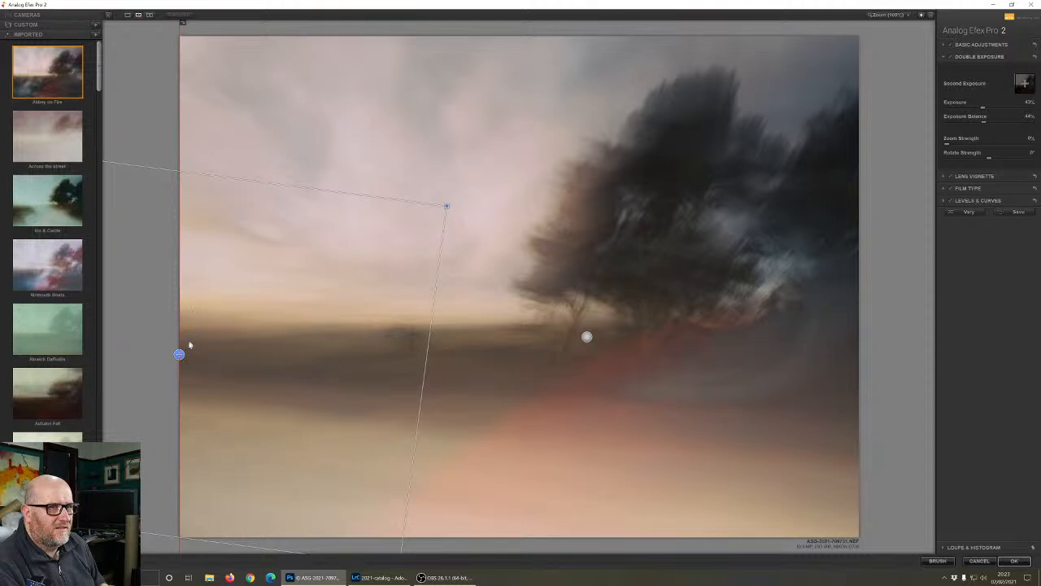
{"action": "left_click_drag", "start_coordinate": [179, 354], "coordinate": [179, 356]}
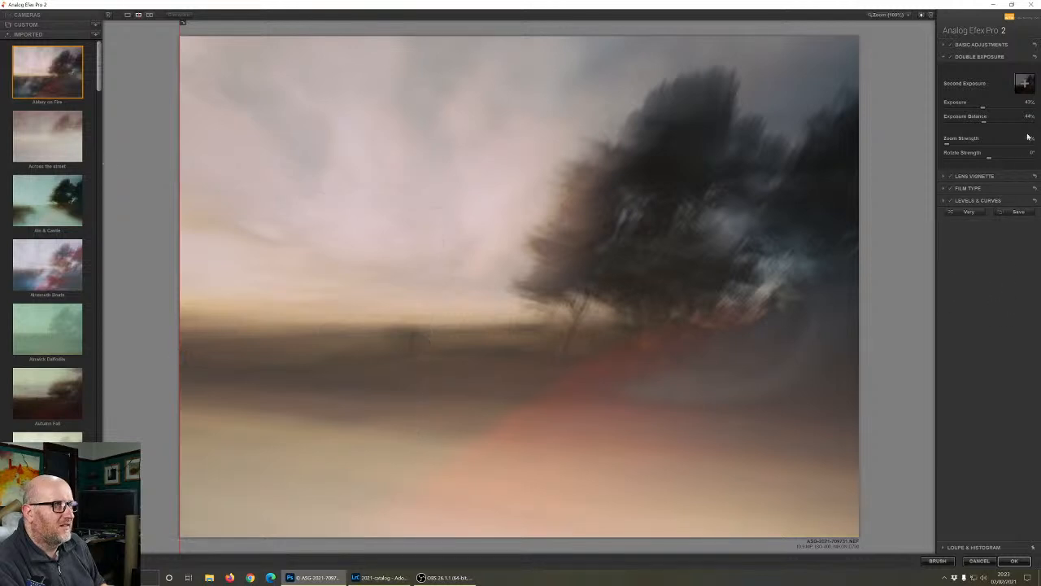
{"action": "double_click", "coordinate": [982, 125]}
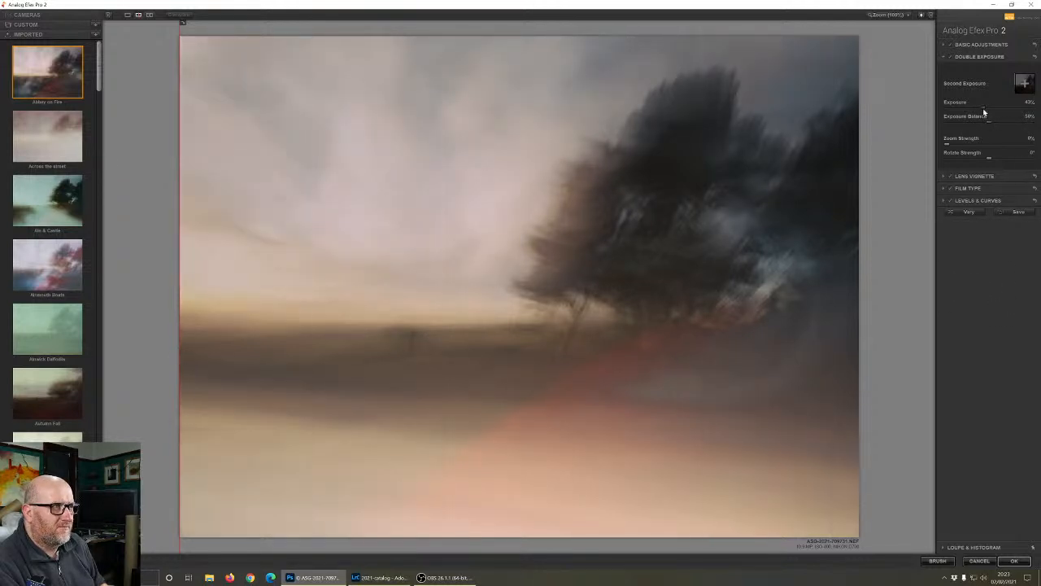
{"action": "double_click", "coordinate": [990, 110]}
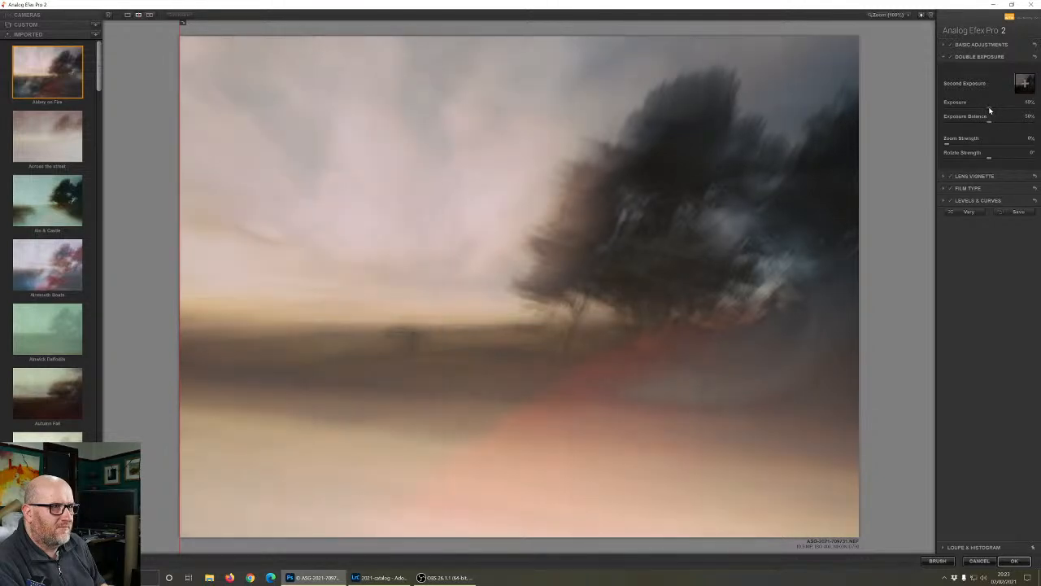
Try the first film of each row in the Warm film type category
{"action": "left_click", "coordinate": [970, 190]}
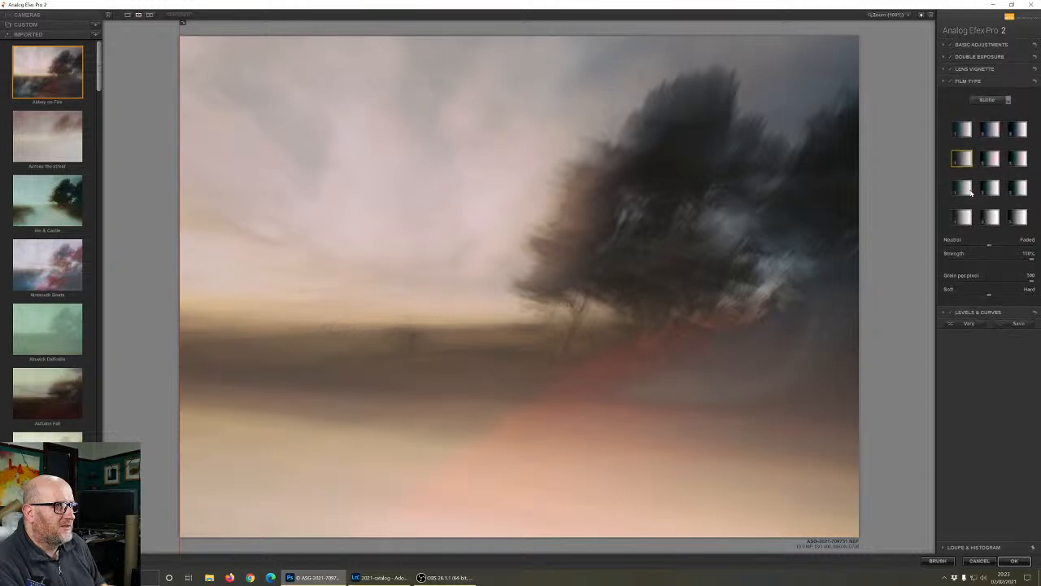
{"action": "left_click", "coordinate": [986, 100]}
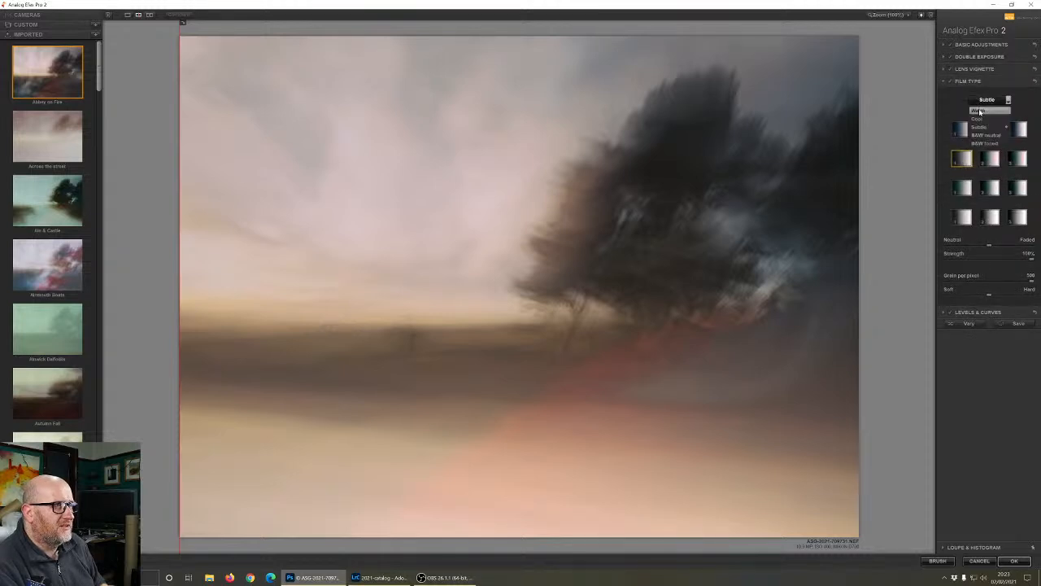
{"action": "left_click", "coordinate": [981, 112]}
{"action": "left_click", "coordinate": [963, 132]}
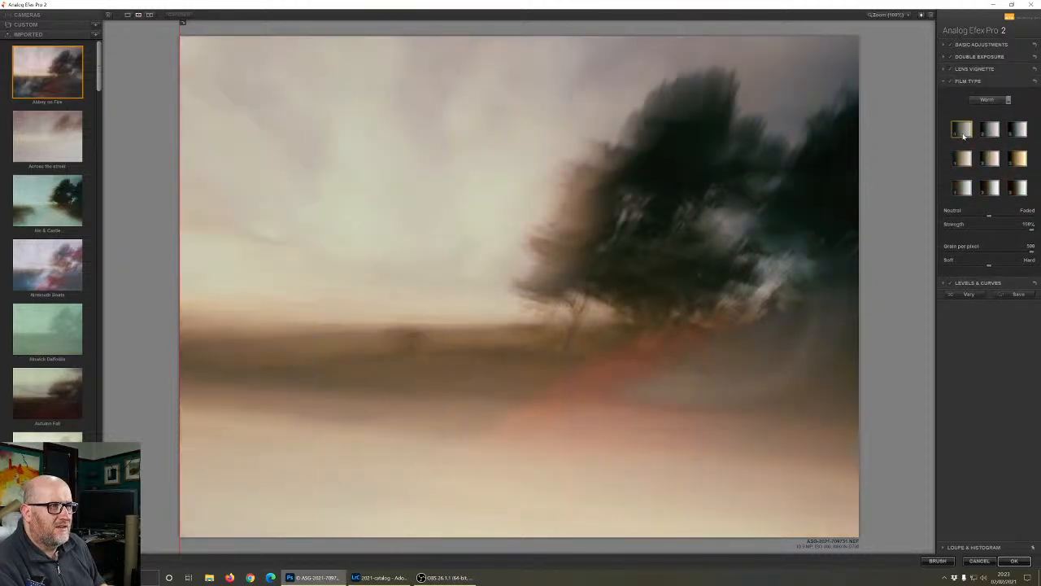
{"action": "left_click", "coordinate": [963, 158]}
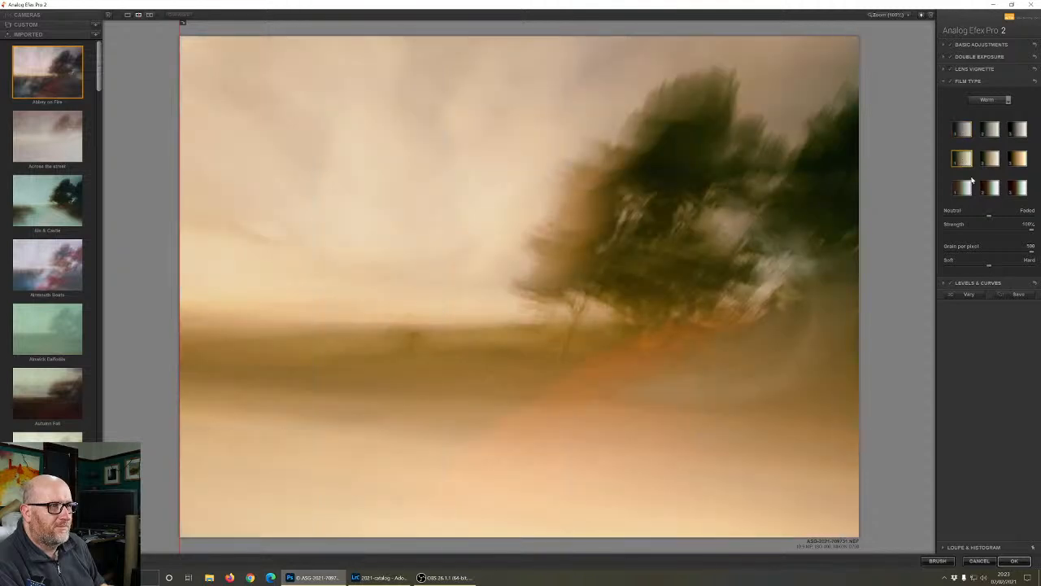
{"action": "left_click", "coordinate": [964, 190]}
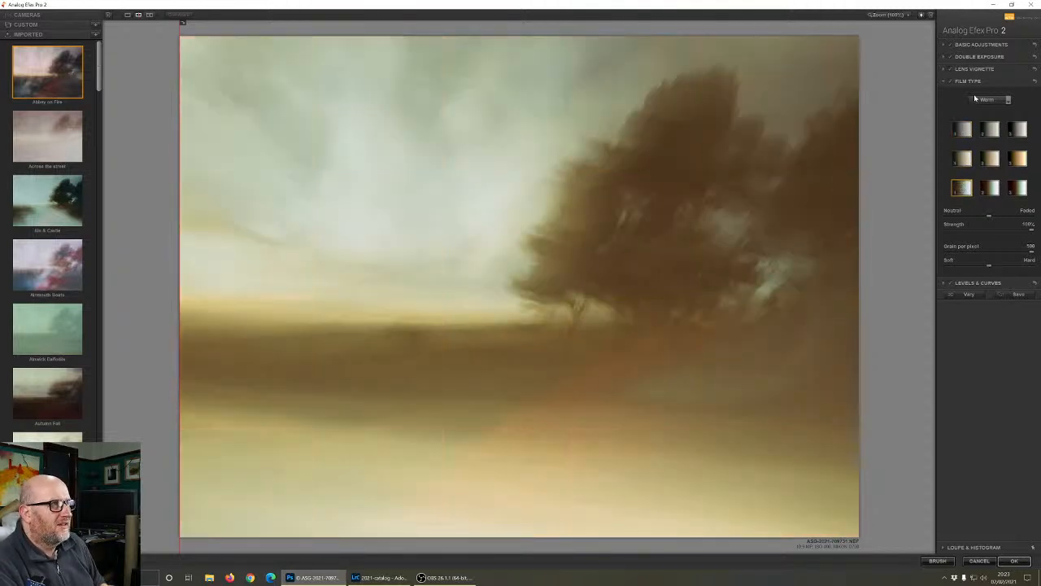
Try the Cool film type category with the first film of the second and third rows
{"action": "left_click", "coordinate": [977, 101]}
{"action": "left_click", "coordinate": [977, 118]}
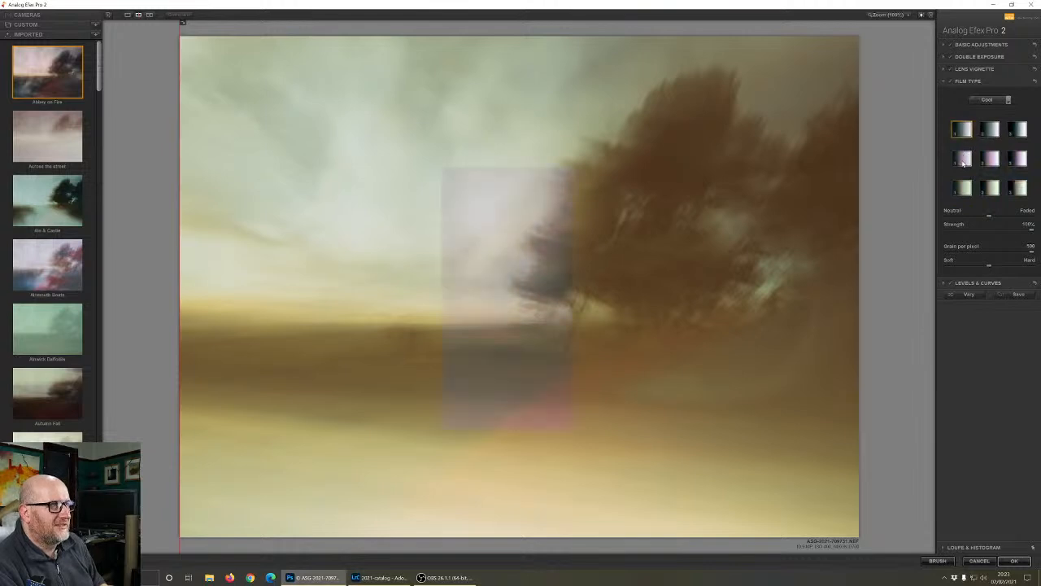
{"action": "left_click", "coordinate": [963, 161]}
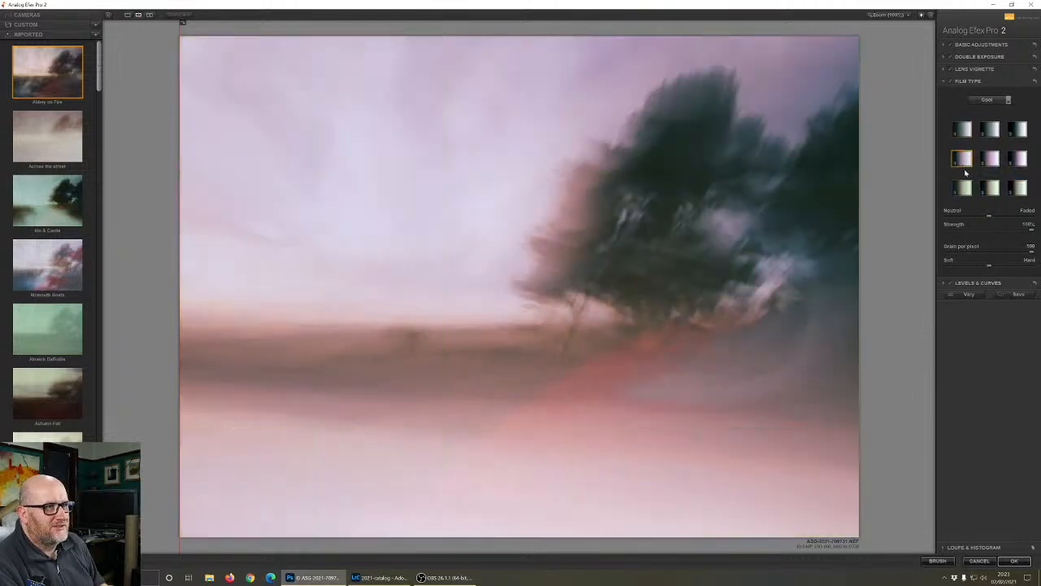
{"action": "left_click", "coordinate": [964, 189]}
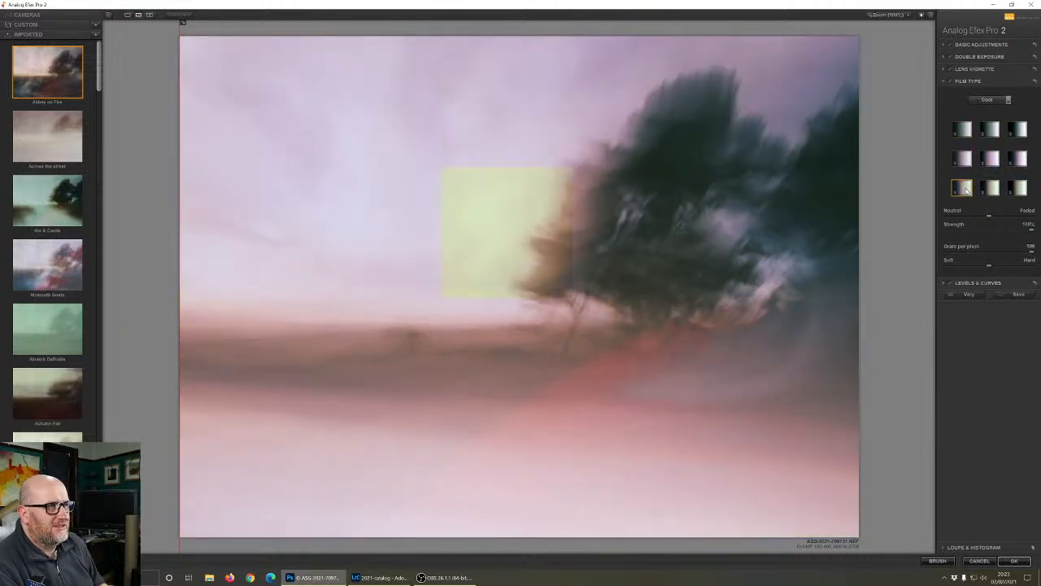
Switch the film type back to the Subtle category and choose the first film in the second row
{"action": "left_click", "coordinate": [973, 101]}
{"action": "left_click", "coordinate": [968, 132]}
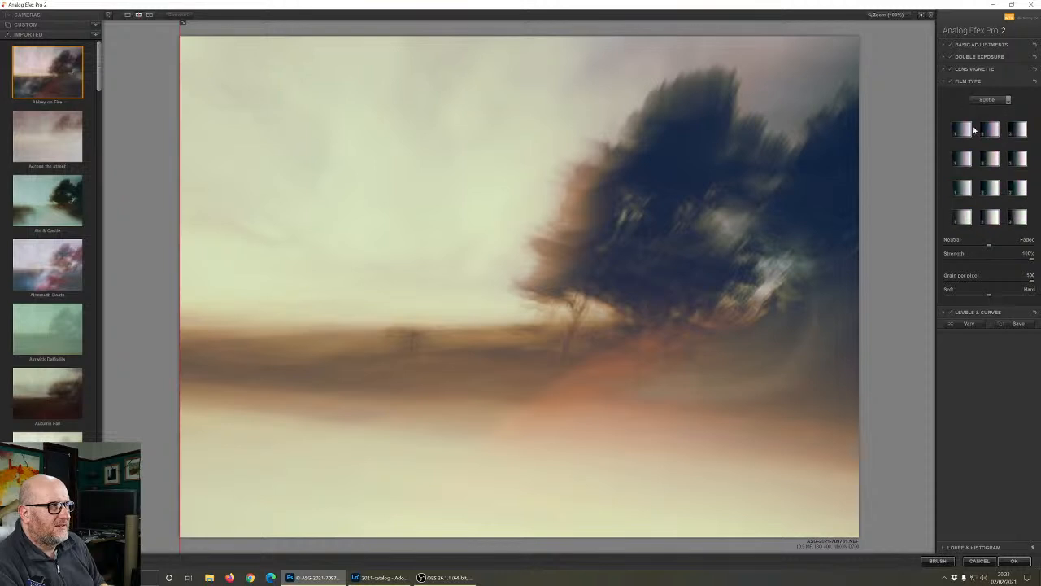
{"action": "left_click", "coordinate": [965, 132]}
{"action": "left_click", "coordinate": [964, 158]}
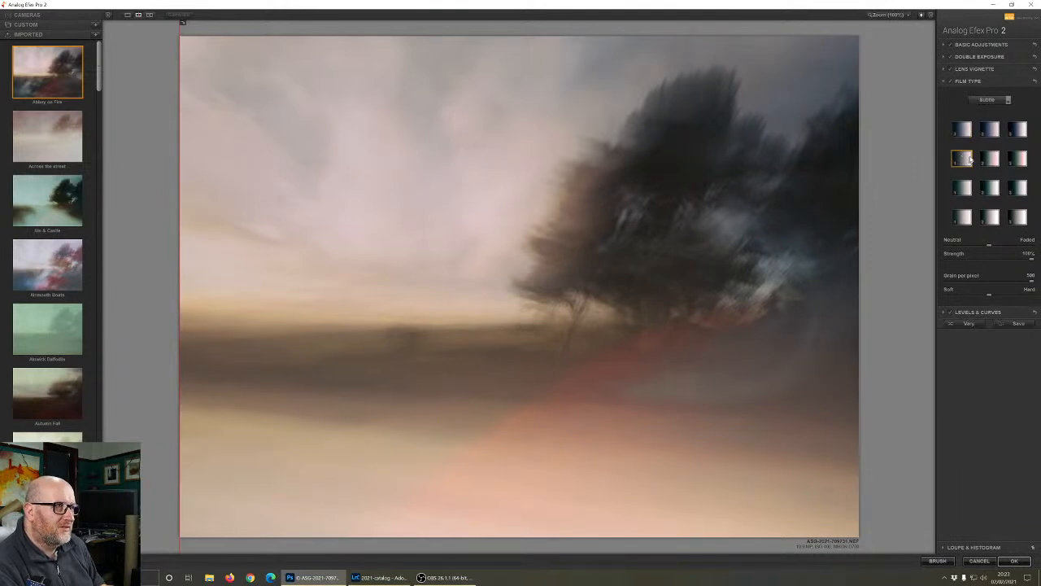
Glance at the Cool films, then compare the first films of Subtle's third and fourth rows with the second row's first film, keeping the latter
{"action": "left_click", "coordinate": [987, 100]}
{"action": "left_click", "coordinate": [984, 118]}
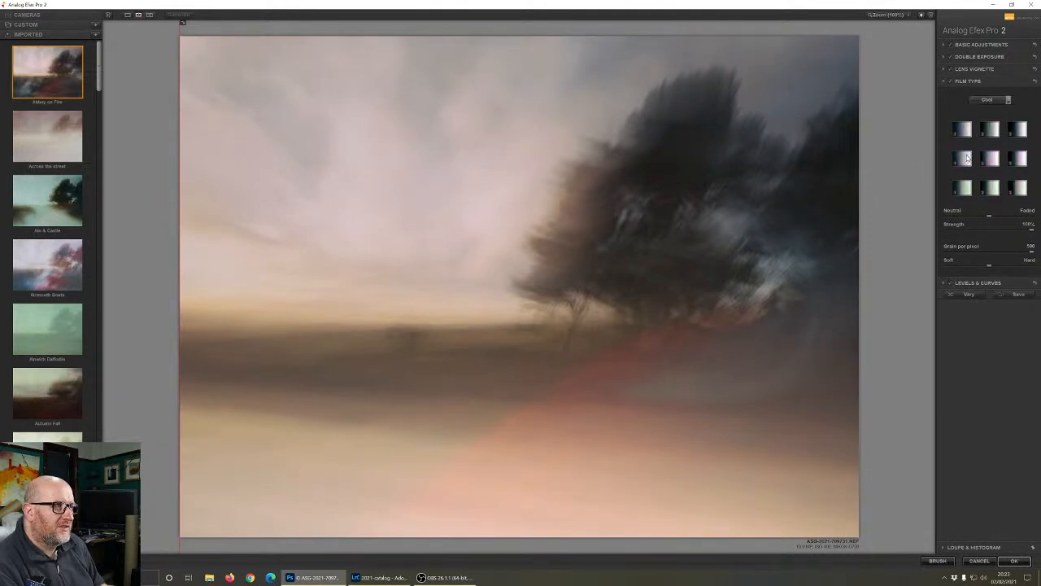
{"action": "left_click", "coordinate": [987, 100]}
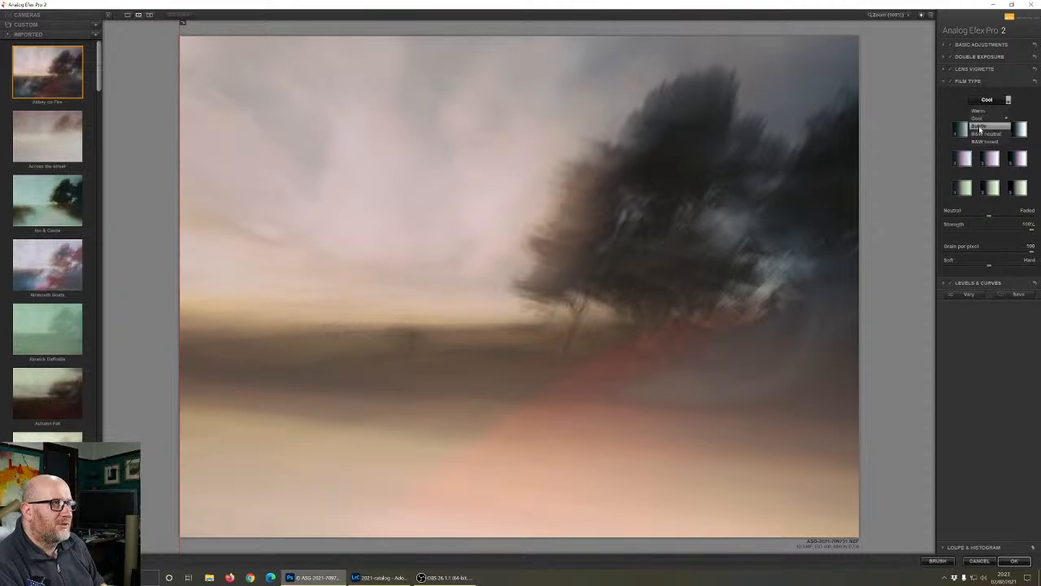
{"action": "left_click", "coordinate": [981, 127]}
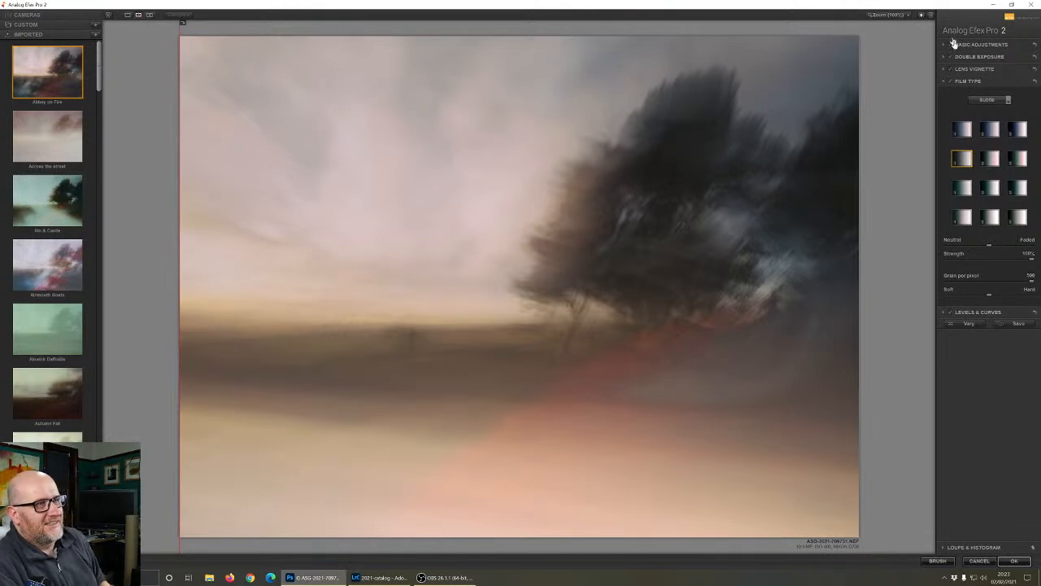
{"action": "left_click", "coordinate": [963, 189]}
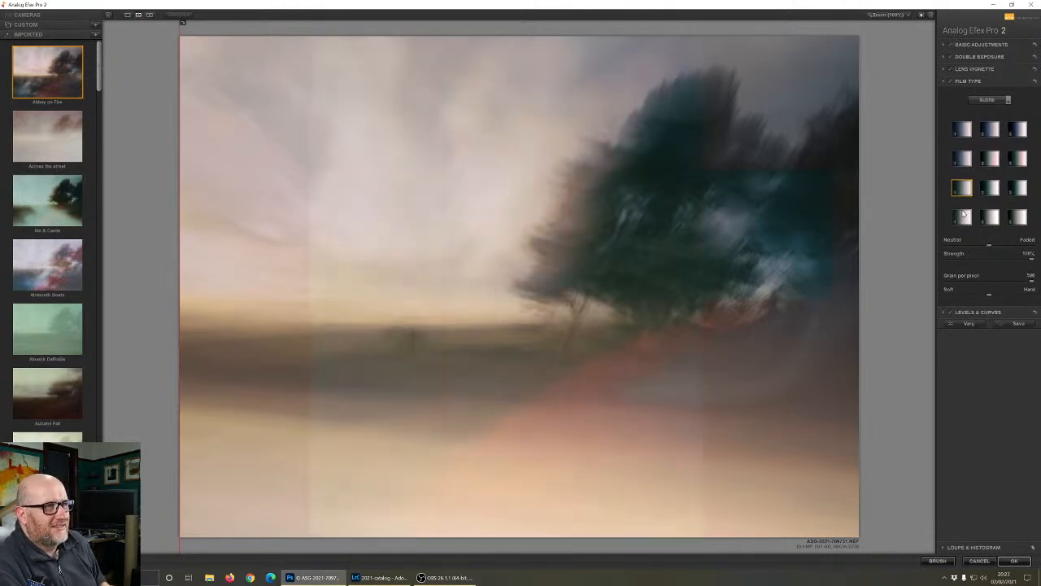
{"action": "left_click", "coordinate": [962, 216]}
{"action": "left_click", "coordinate": [962, 158]}
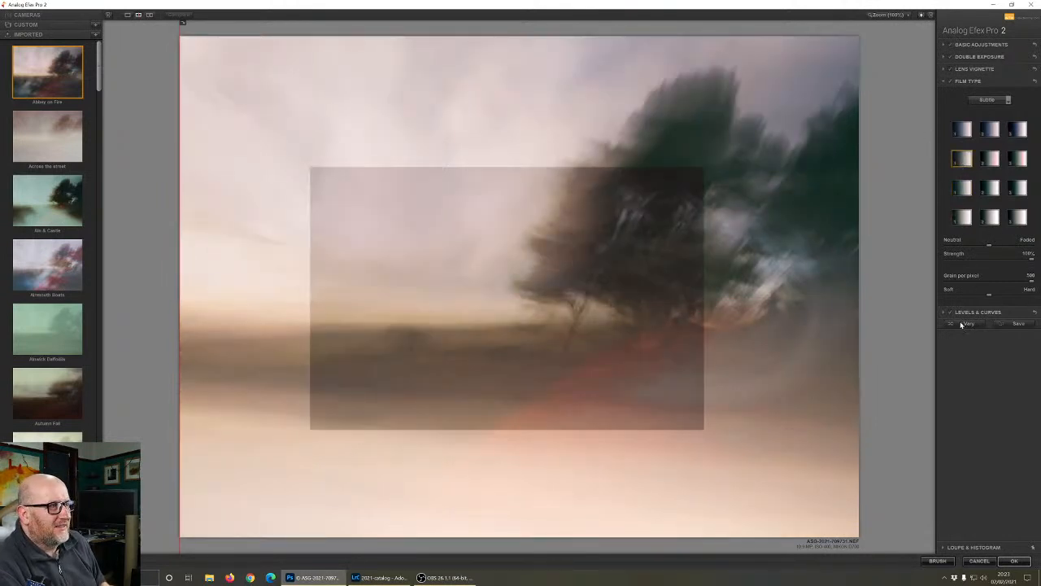
Compare the image with the Levels & Curves effect switched off and on
{"action": "left_click", "coordinate": [966, 312]}
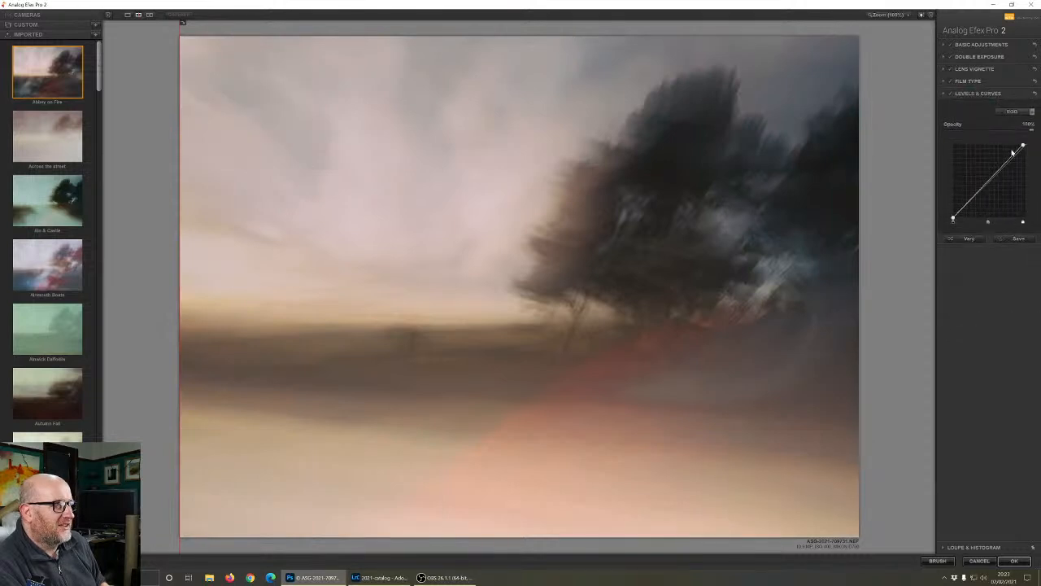
{"action": "left_click", "coordinate": [950, 95]}
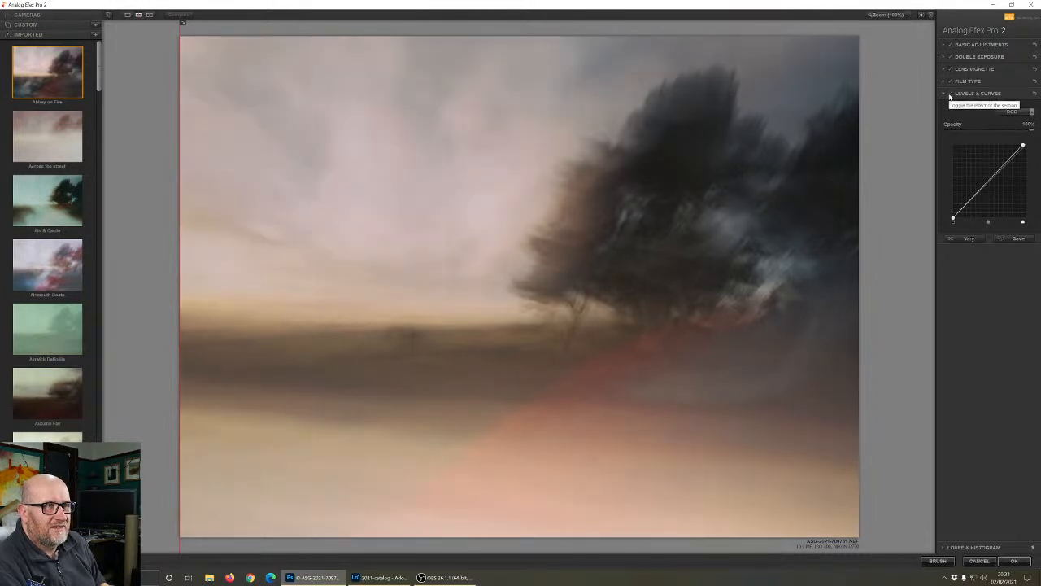
{"action": "left_click", "coordinate": [950, 95]}
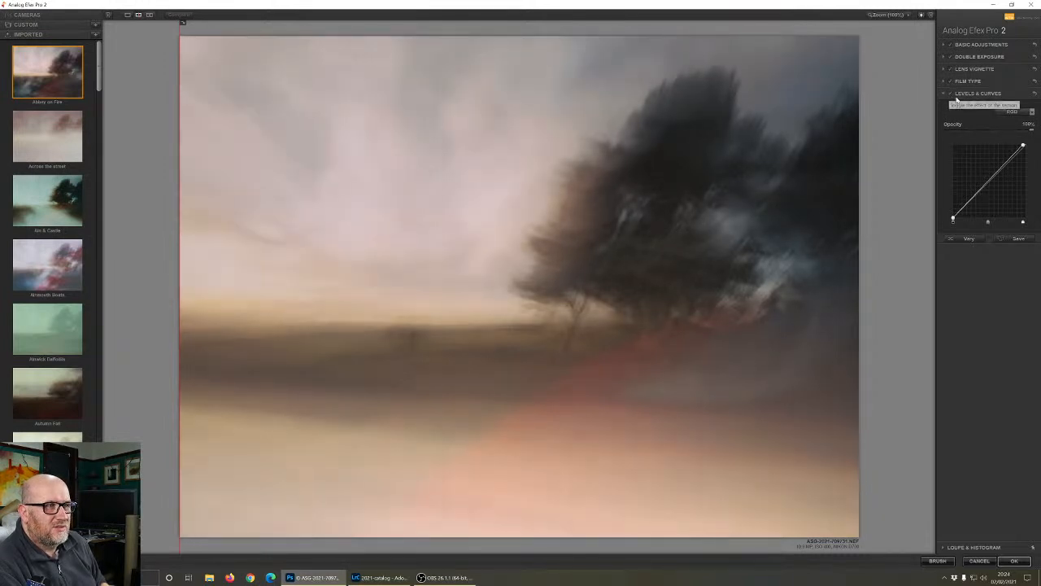
Lower the middle of the blue channel curve slightly, testing a lower highlight end before restoring that end point
{"action": "left_click", "coordinate": [1013, 112]}
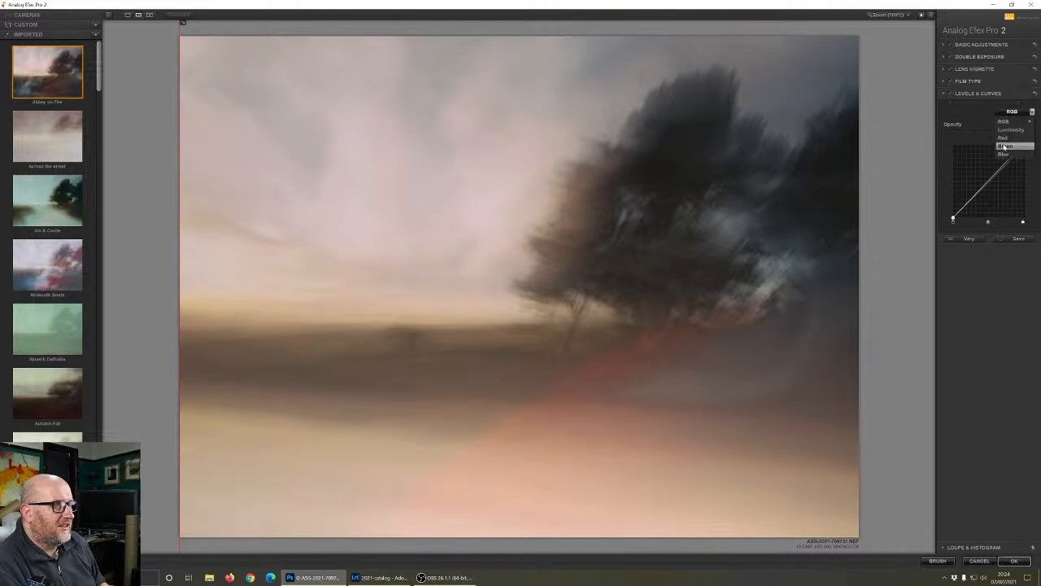
{"action": "left_click", "coordinate": [1009, 152]}
{"action": "left_click", "coordinate": [993, 179]}
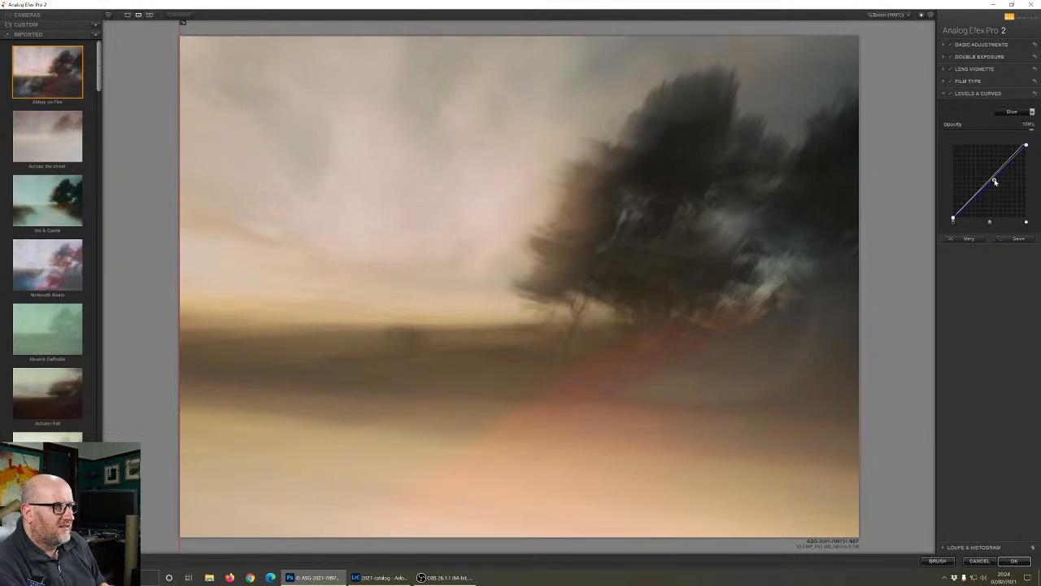
{"action": "left_click_drag", "start_coordinate": [1026, 147], "coordinate": [1028, 152]}
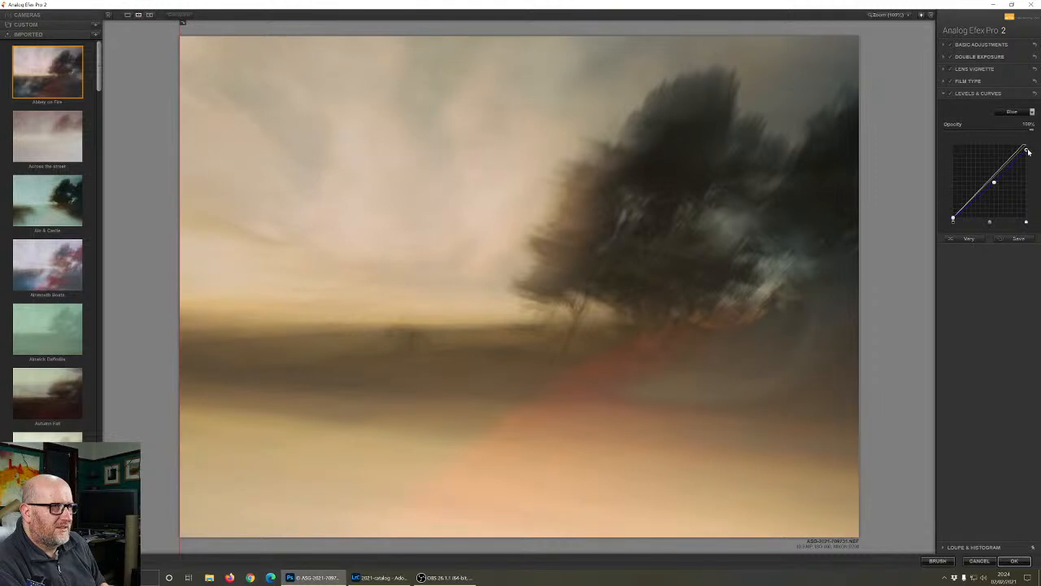
{"action": "left_click_drag", "start_coordinate": [1028, 151], "coordinate": [1030, 147]}
Try reshaping the red channel curve with an added upper-midtone point, and remove that point
{"action": "left_click", "coordinate": [1015, 111]}
{"action": "left_click", "coordinate": [1006, 136]}
{"action": "left_click_drag", "start_coordinate": [953, 220], "coordinate": [954, 219]}
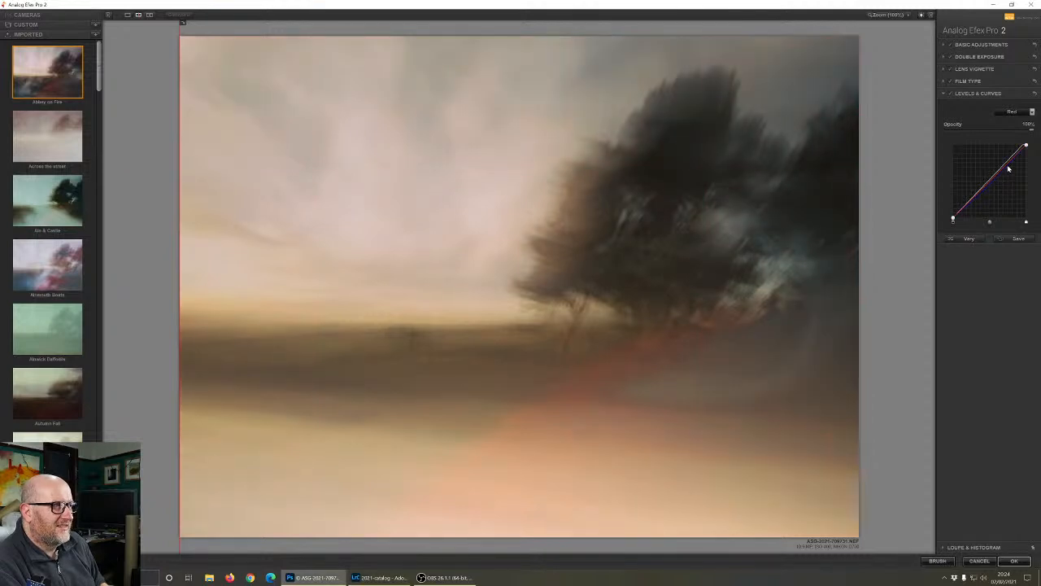
{"action": "left_click_drag", "start_coordinate": [1003, 171], "coordinate": [1001, 170]}
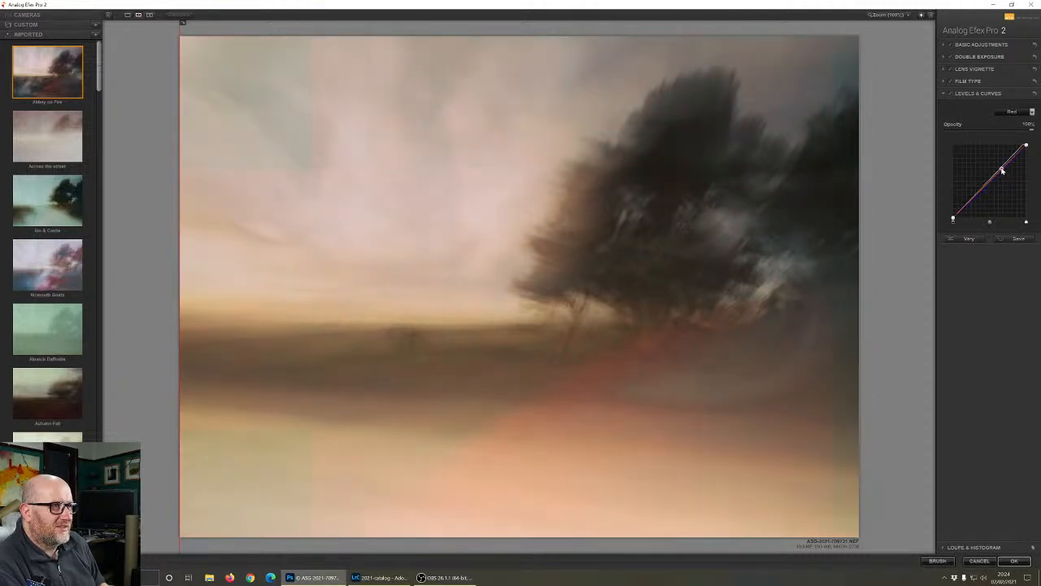
{"action": "left_click_drag", "start_coordinate": [1002, 170], "coordinate": [1002, 173]}
{"action": "double_click", "coordinate": [1002, 173]}
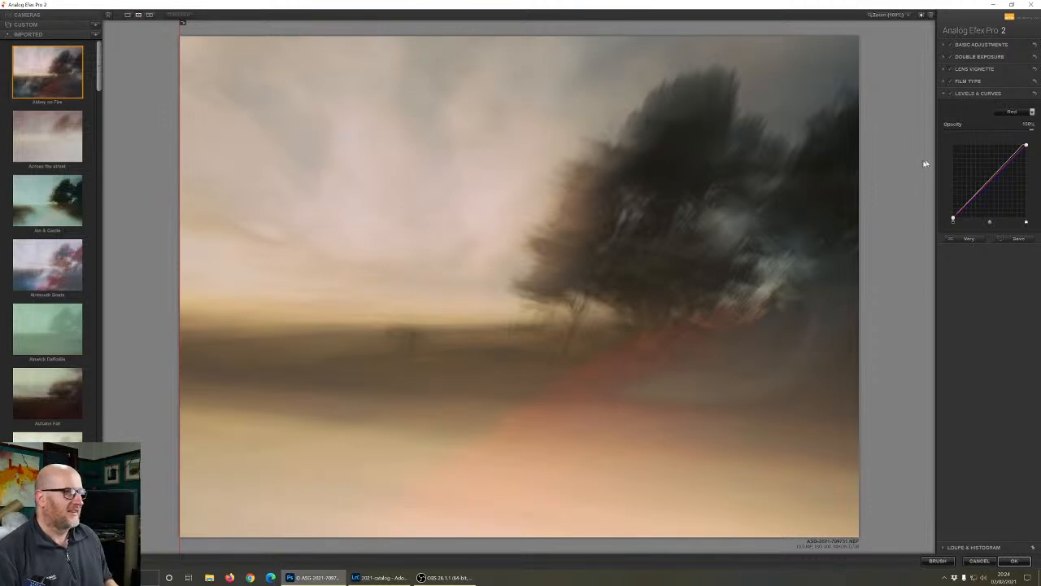
Compare the image with the Lens Vignette effect switched off and on
{"action": "left_click", "coordinate": [969, 70]}
{"action": "left_click", "coordinate": [949, 70]}
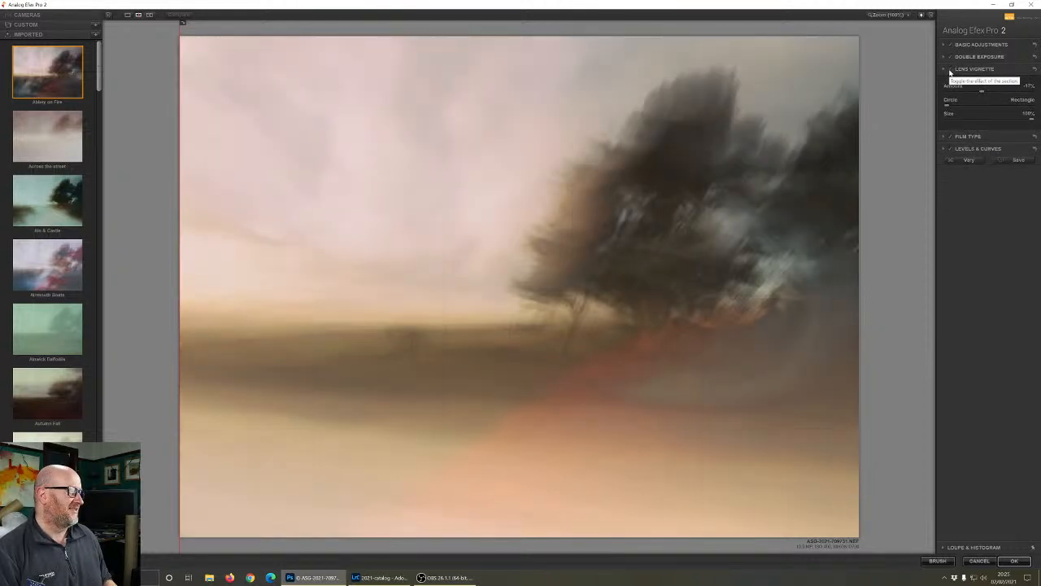
{"action": "left_click", "coordinate": [949, 70]}
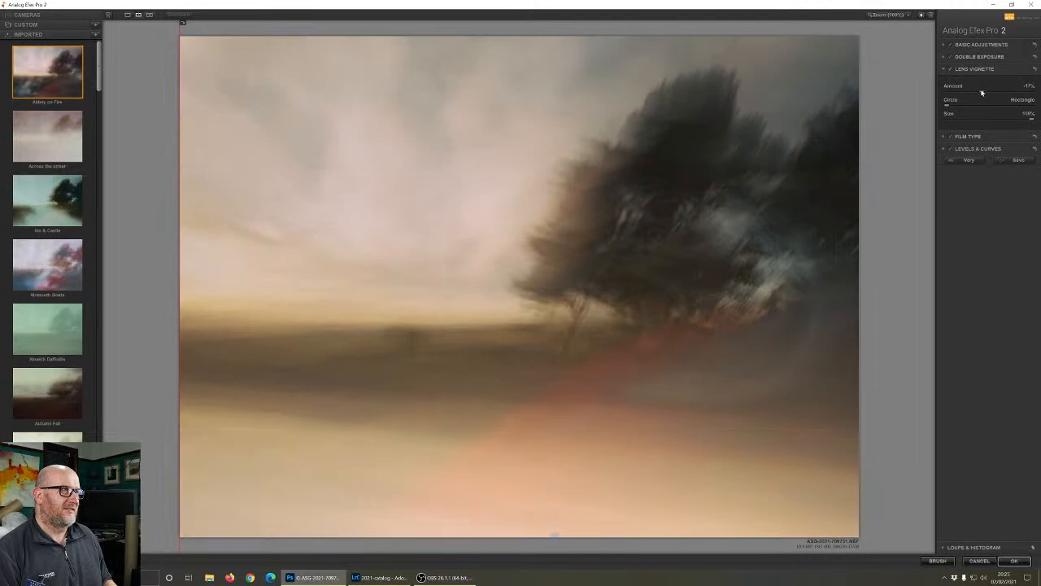
Move the lens vignette's centre to the pale lower-left field and set its amount to -23%
{"action": "left_click_drag", "start_coordinate": [556, 537], "coordinate": [293, 394]}
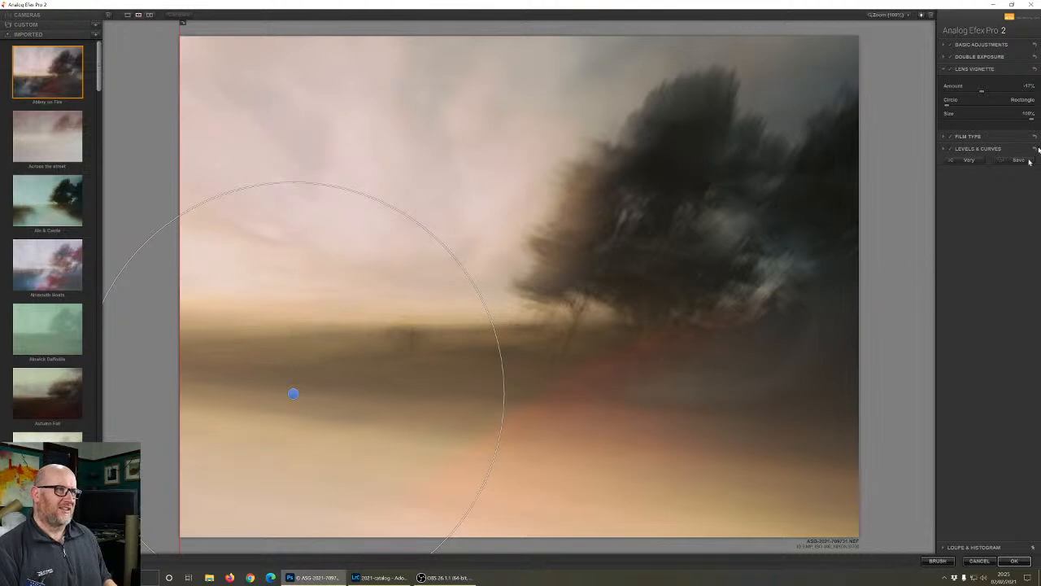
{"action": "left_click_drag", "start_coordinate": [984, 91], "coordinate": [979, 97]}
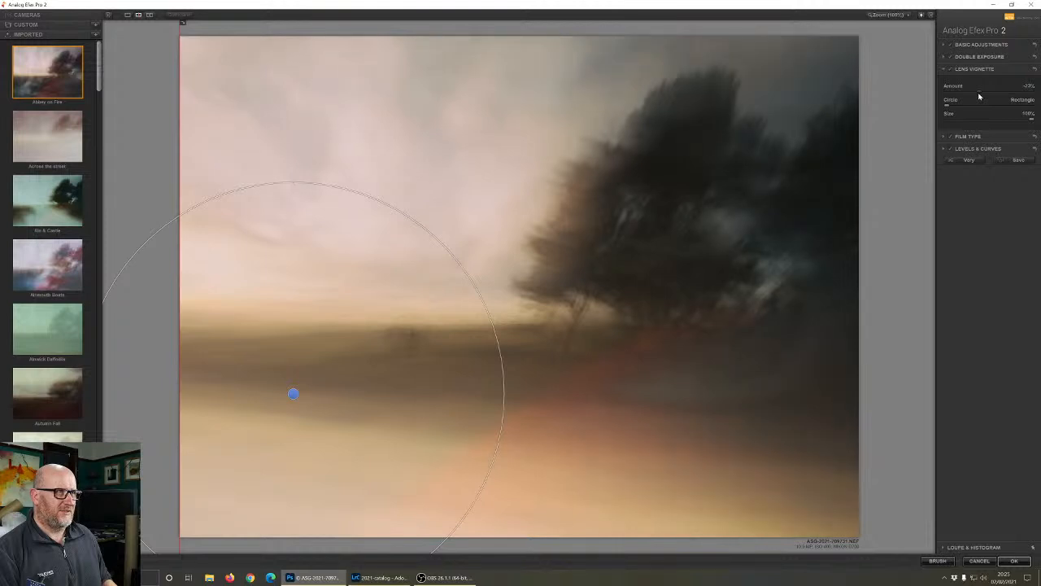
{"action": "left_click_drag", "start_coordinate": [293, 393], "coordinate": [219, 429]}
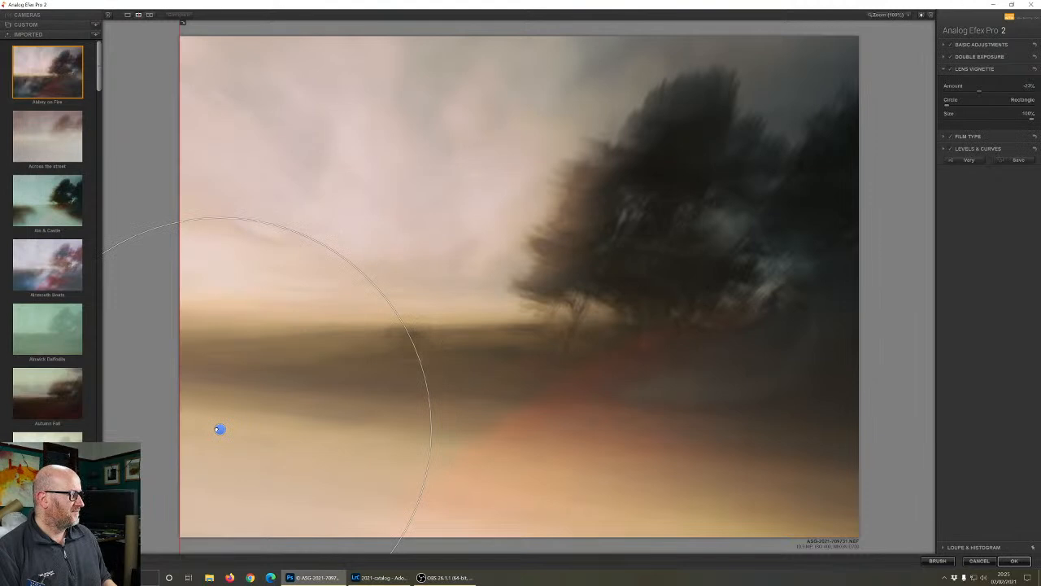
{"action": "left_click_drag", "start_coordinate": [220, 429], "coordinate": [236, 444]}
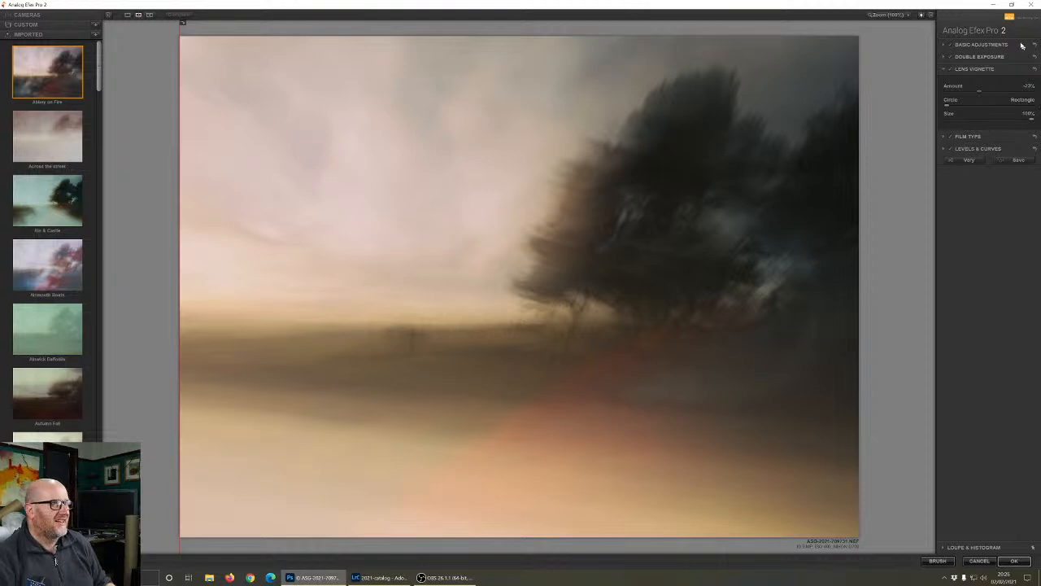
Set the double exposure's Exposure Balance to 47%
{"action": "left_click", "coordinate": [963, 57]}
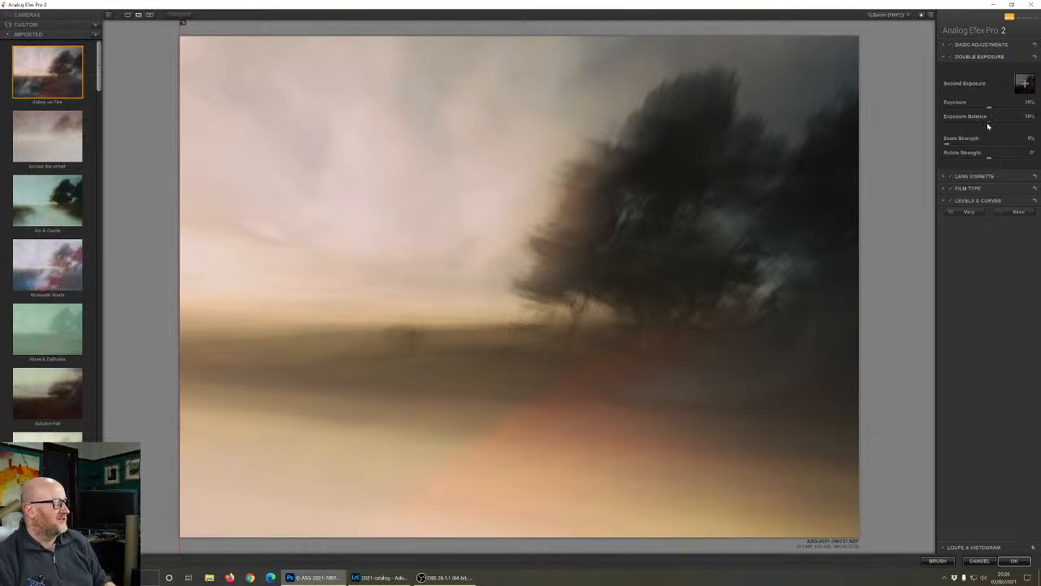
{"action": "left_click_drag", "start_coordinate": [988, 122], "coordinate": [1001, 127]}
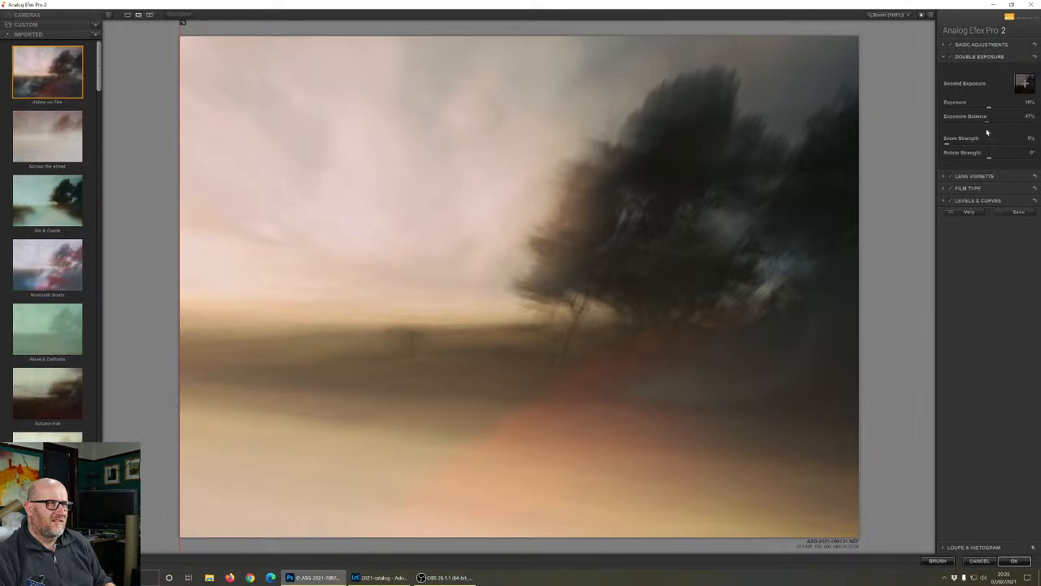
Check the effect of the Basic Adjustments and try a higher contrast before returning it to the preset's level
{"action": "left_click", "coordinate": [958, 45]}
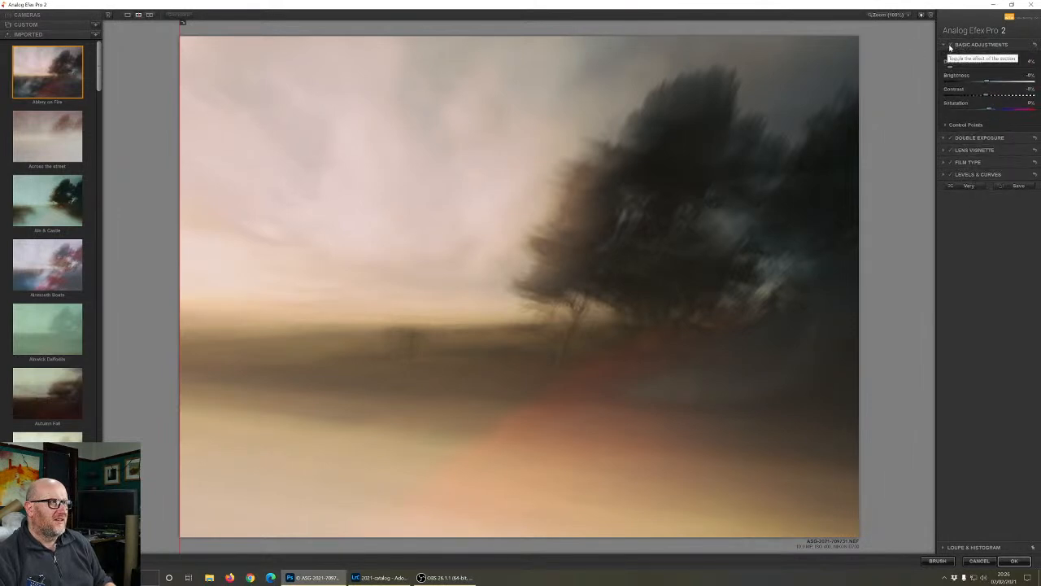
{"action": "left_click", "coordinate": [951, 46]}
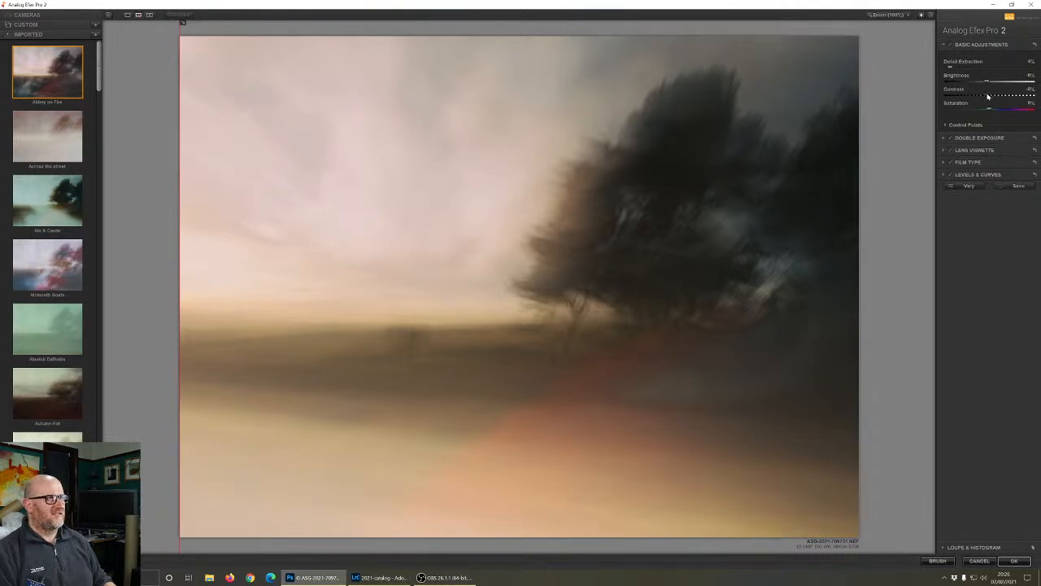
{"action": "left_click_drag", "start_coordinate": [997, 98], "coordinate": [997, 98]}
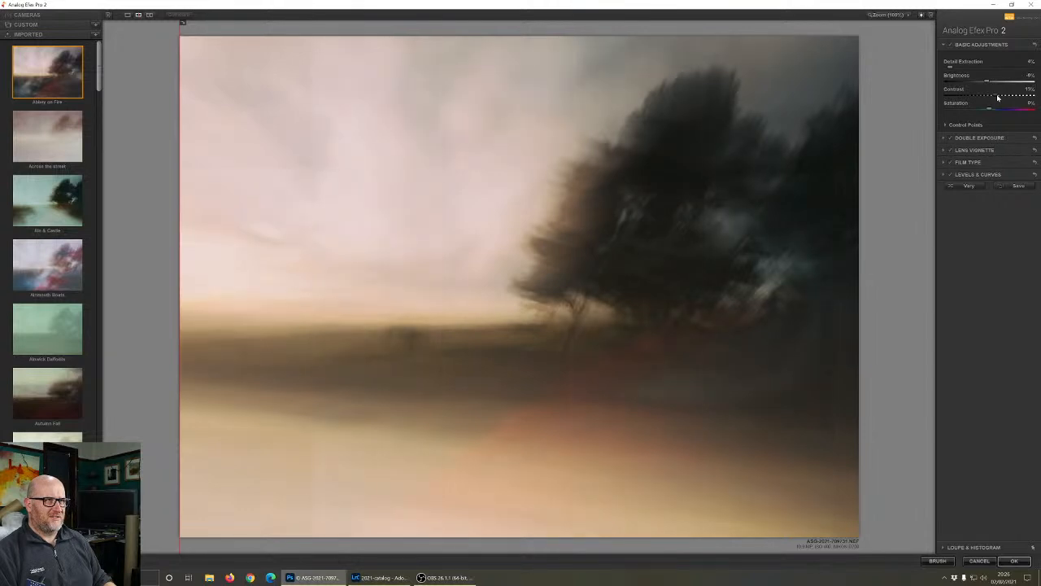
{"action": "left_click_drag", "start_coordinate": [998, 97], "coordinate": [986, 100]}
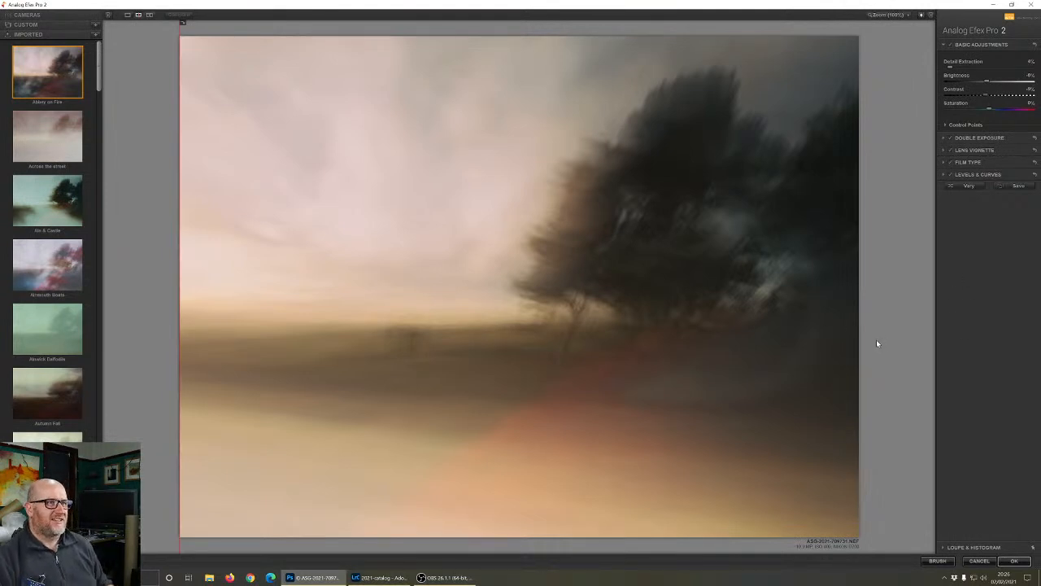
Toggle the Levels & Curves effect repeatedly to judge the colour change from the edited curves
{"action": "left_click", "coordinate": [950, 175]}
{"action": "left_click", "coordinate": [950, 175]}
{"action": "left_click", "coordinate": [949, 175]}
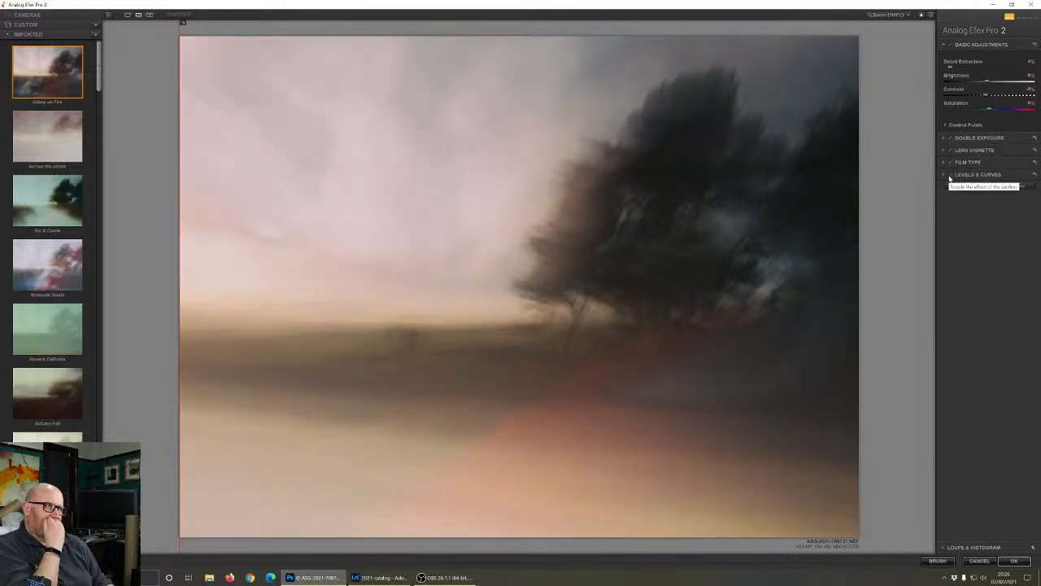
{"action": "left_click", "coordinate": [948, 175]}
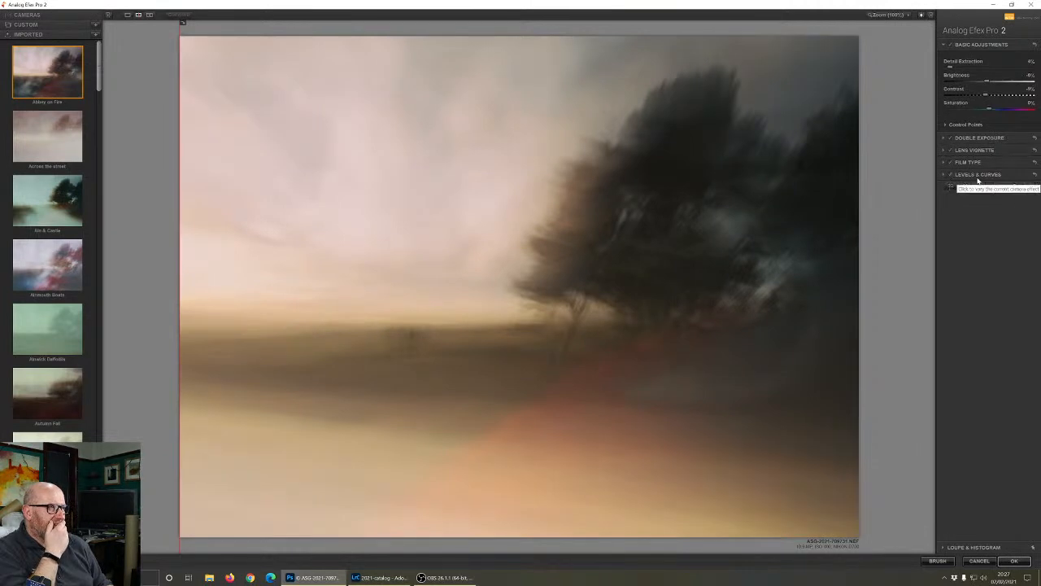
Raise the blue channel curve's midpoint slightly to soften the yellow cast
{"action": "left_click", "coordinate": [976, 174]}
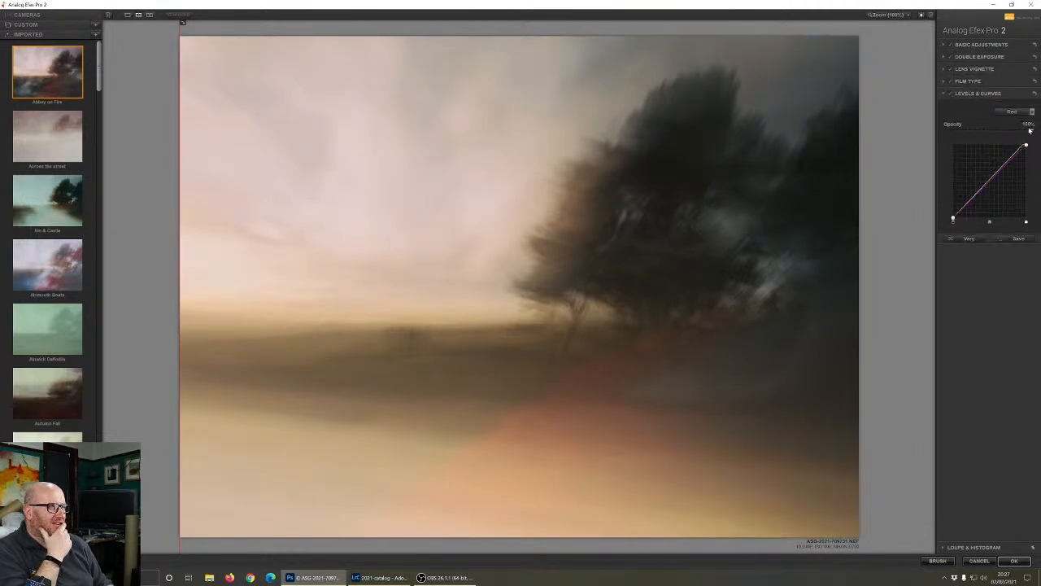
{"action": "left_click", "coordinate": [1017, 110]}
{"action": "left_click", "coordinate": [1013, 144]}
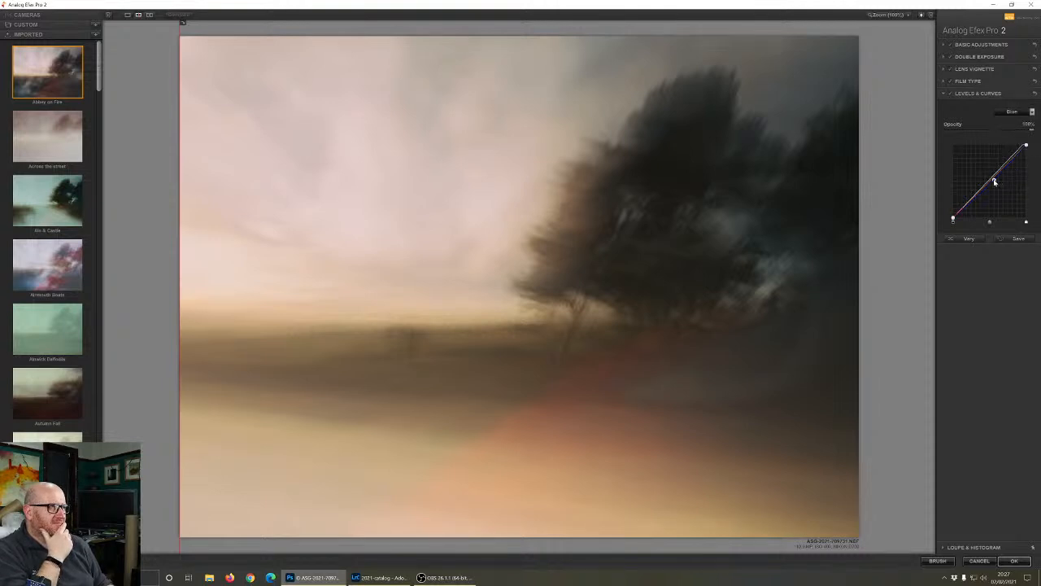
{"action": "left_click", "coordinate": [993, 180]}
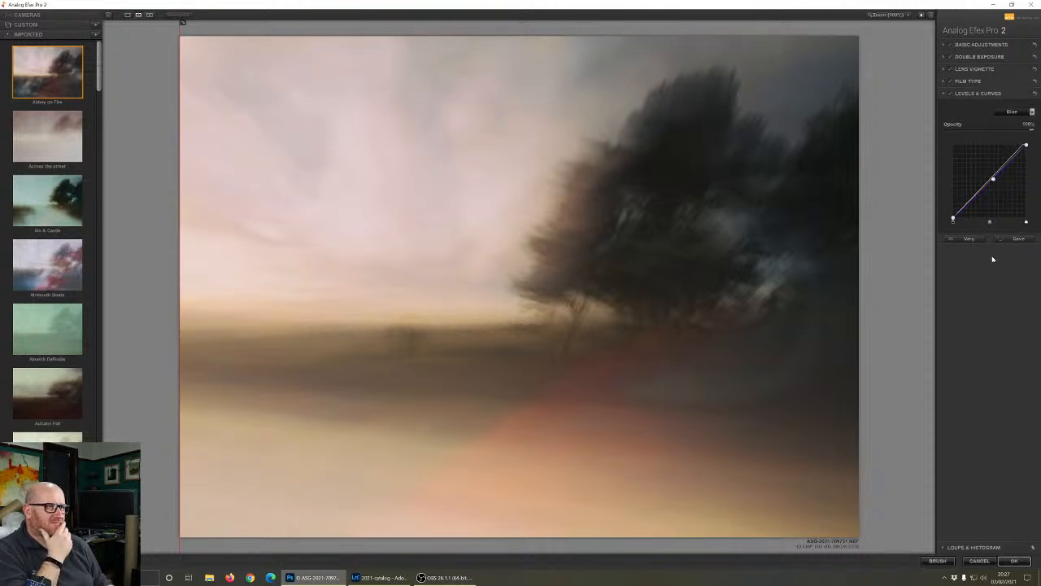
{"action": "left_click_drag", "start_coordinate": [991, 223], "coordinate": [991, 224]}
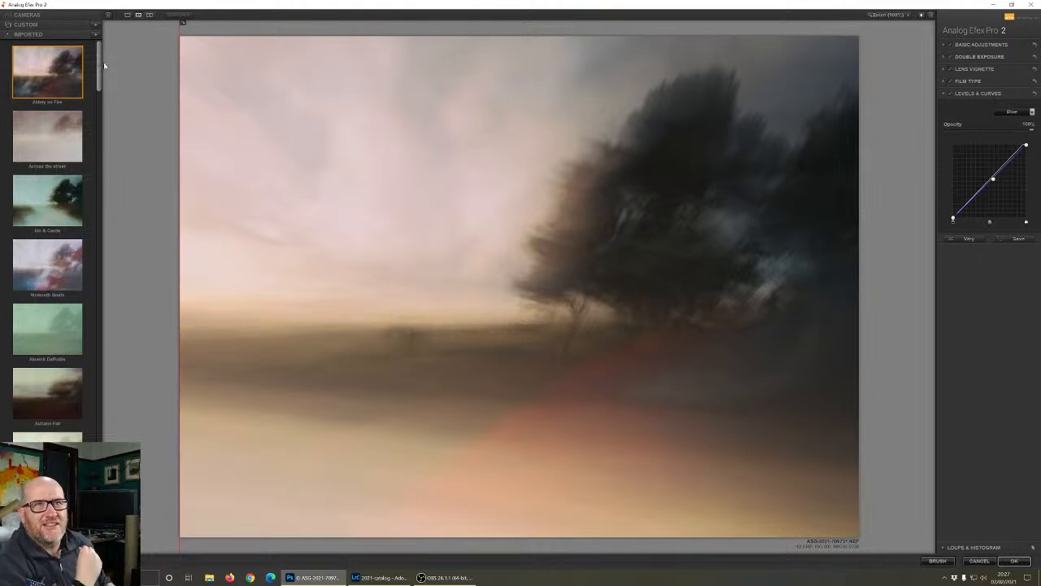
Browse the imported presets, try Classic Dunstanburgh on the image and undo it
{"action": "left_click_drag", "start_coordinate": [100, 68], "coordinate": [92, 171]}
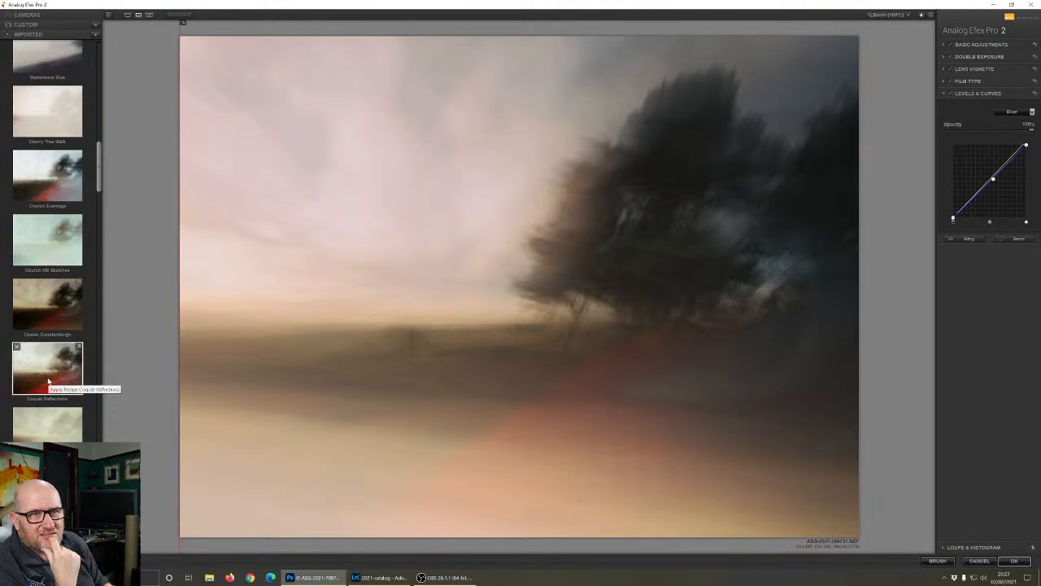
{"action": "left_click_drag", "start_coordinate": [98, 185], "coordinate": [100, 244]}
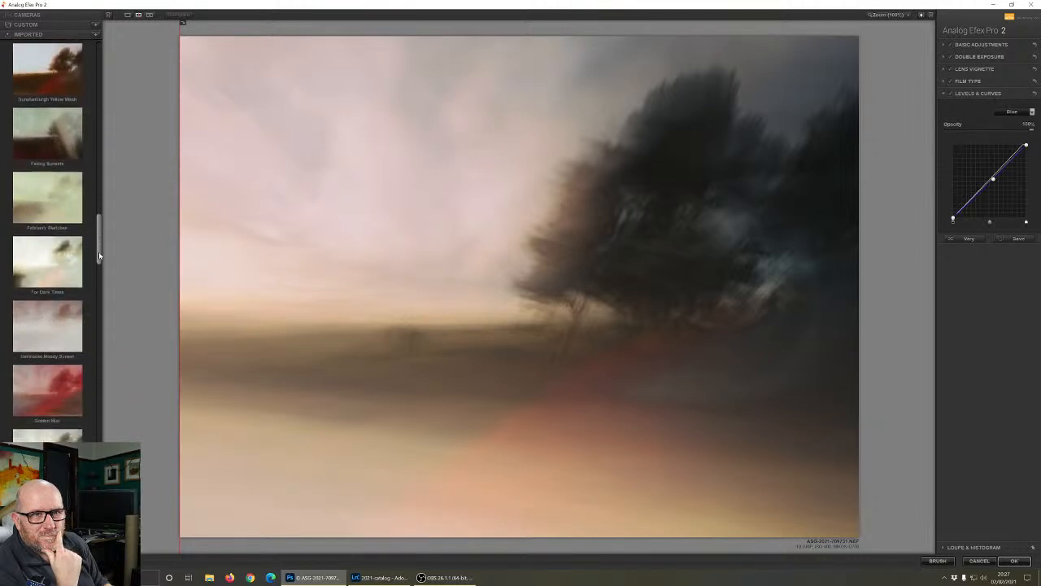
{"action": "left_click_drag", "start_coordinate": [98, 251], "coordinate": [92, 189]}
{"action": "left_click", "coordinate": [68, 214]}
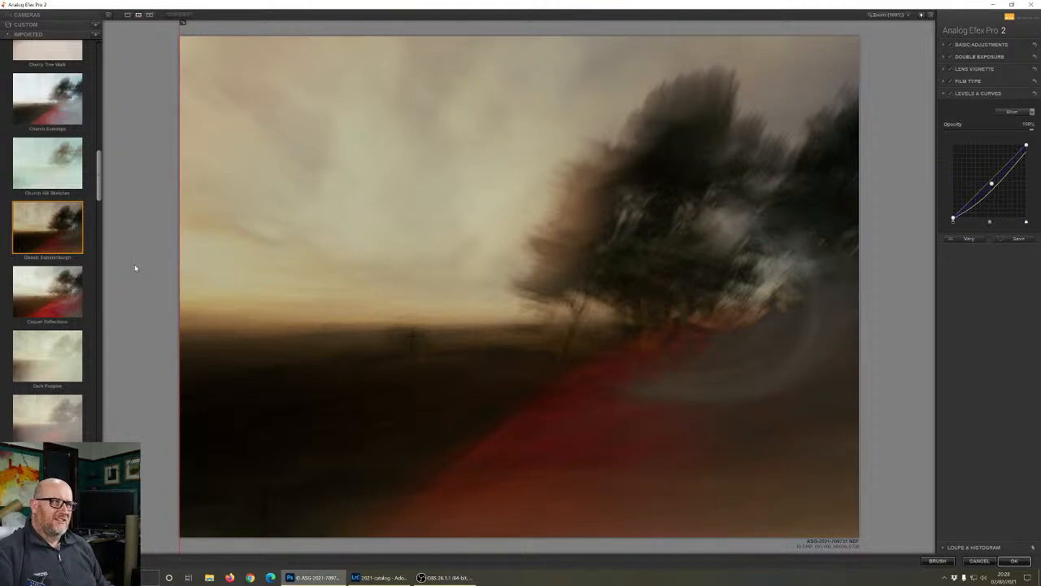
{"action": "key", "text": "ctrl+z"}
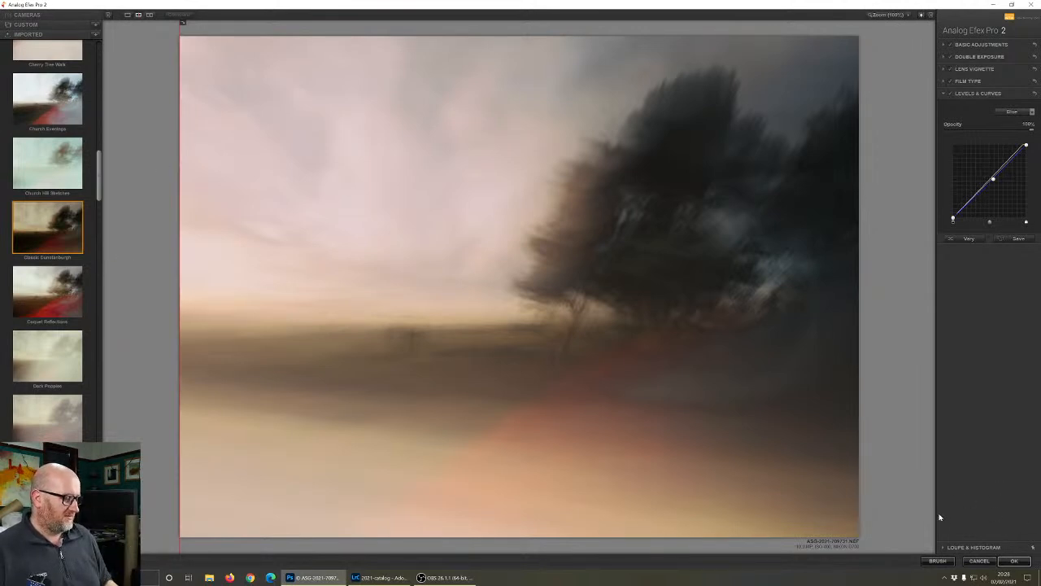
Apply the Analog Efex Pro filter to the photo and save the layered document
{"action": "left_click", "coordinate": [1015, 562]}
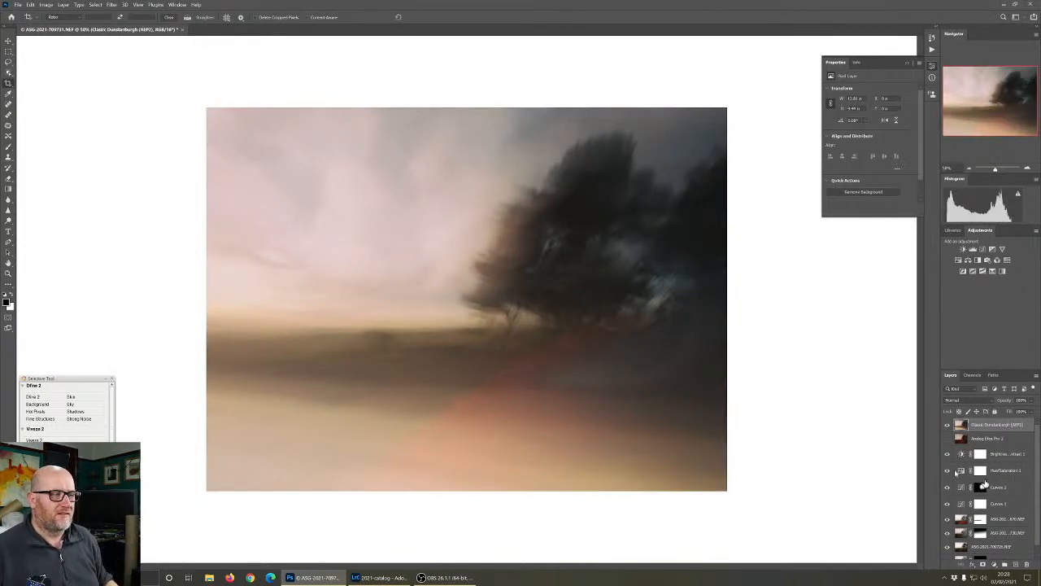
{"action": "left_click", "coordinate": [18, 4]}
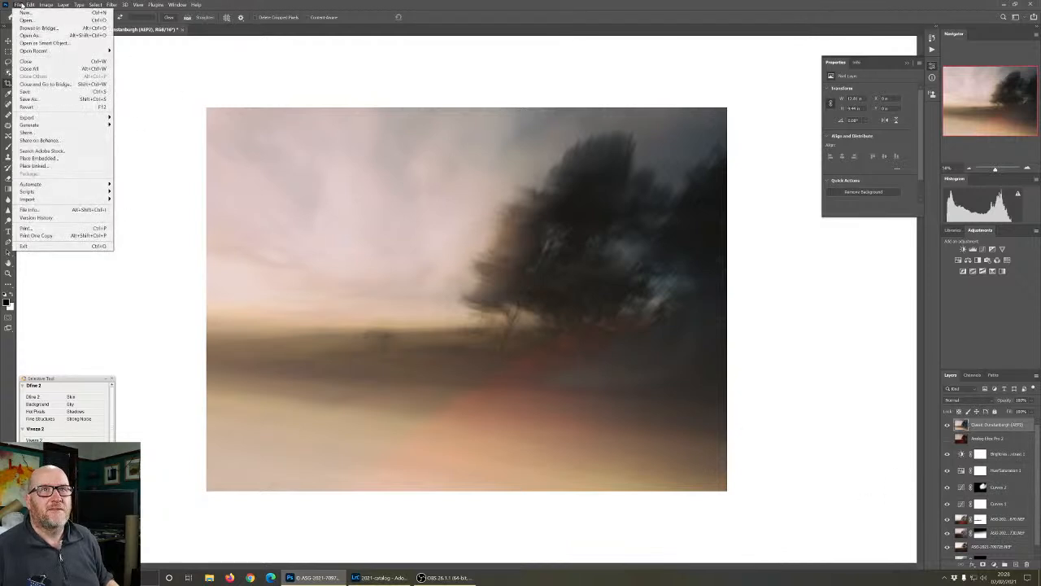
{"action": "left_click", "coordinate": [51, 93]}
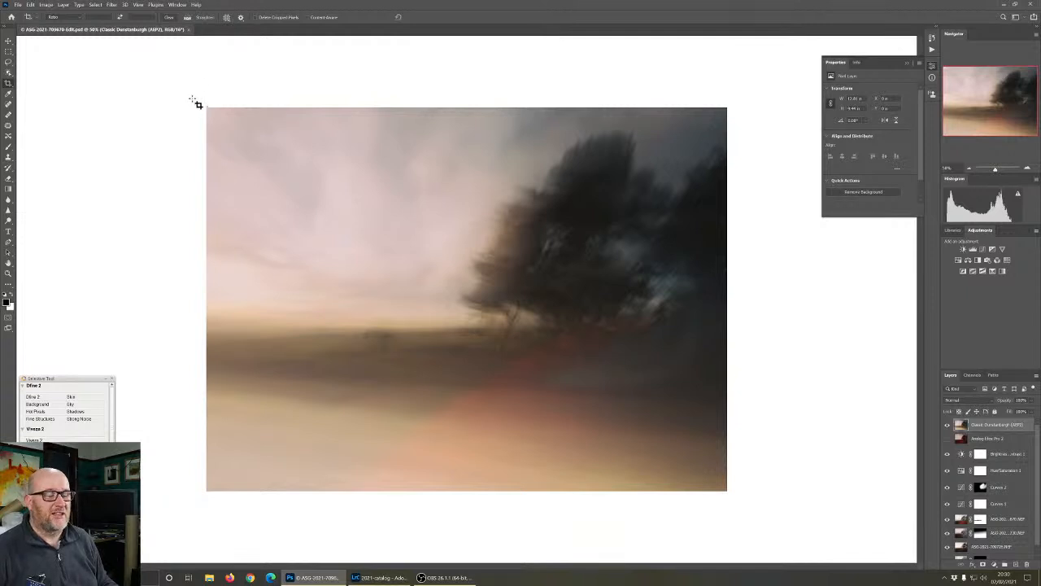
Flatten the image with the Classic Dunstanburgh layer hidden and the Analog Efex Pro 2 layer visible
{"action": "left_click", "coordinate": [947, 425]}
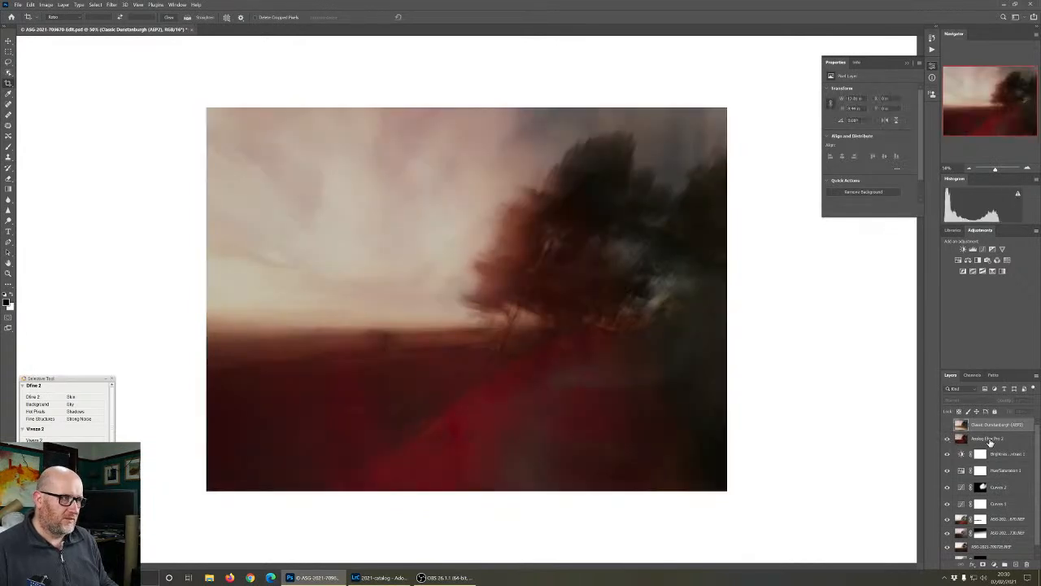
{"action": "left_click", "coordinate": [990, 439]}
{"action": "left_click", "coordinate": [1036, 375]}
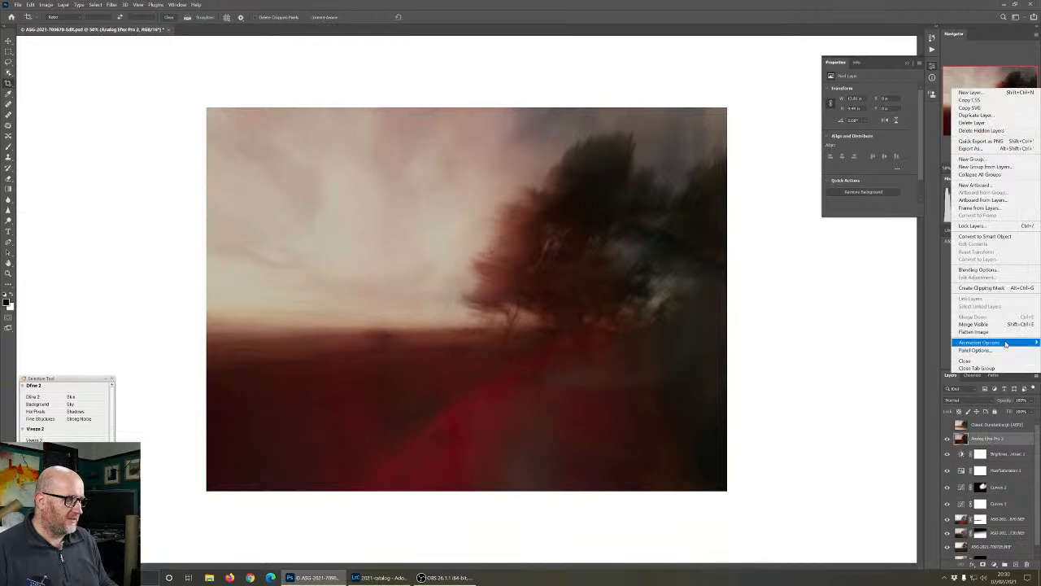
{"action": "left_click", "coordinate": [989, 332]}
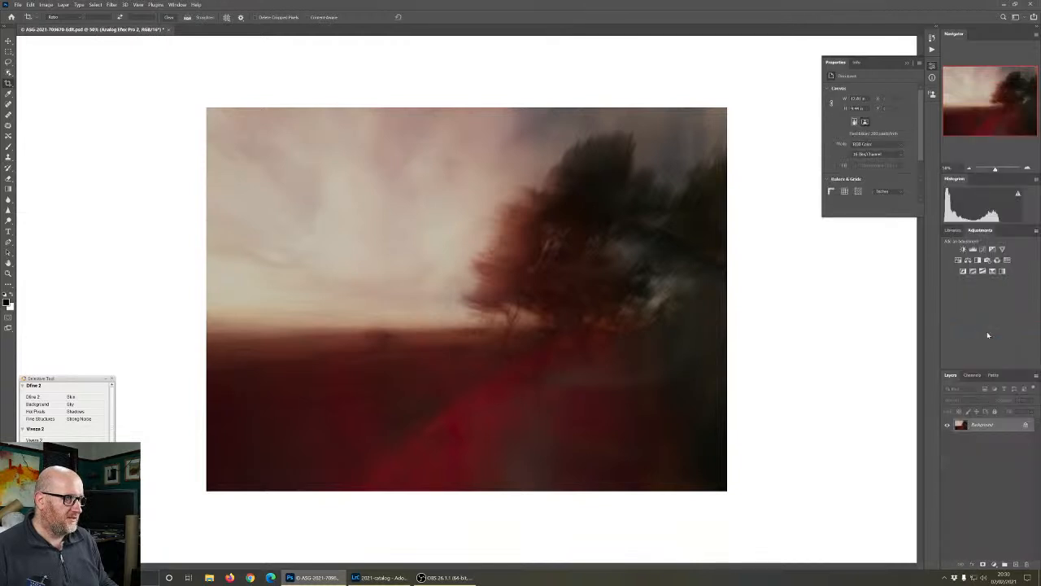
{"action": "left_click", "coordinate": [18, 5]}
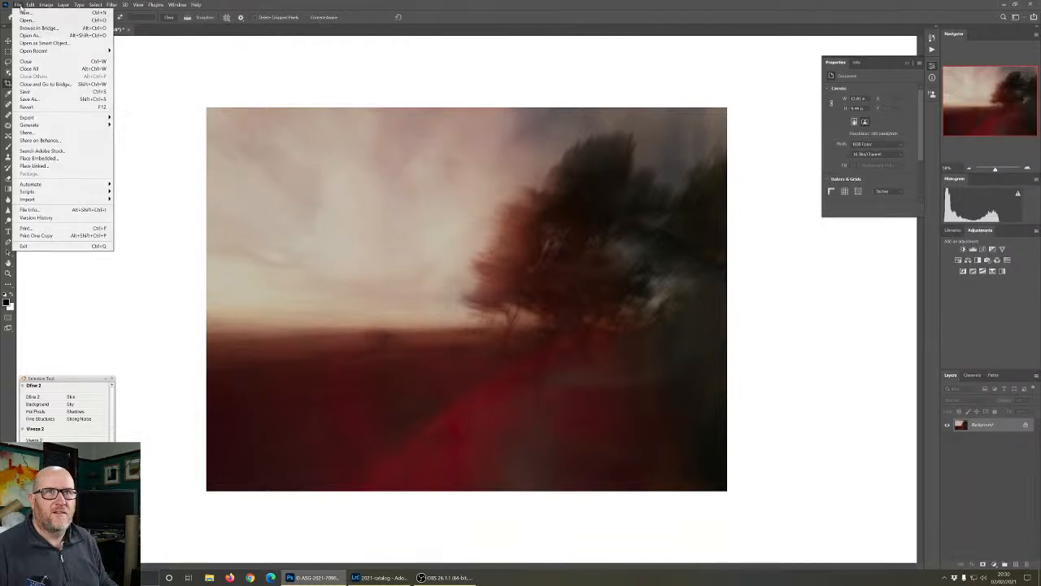
{"action": "left_click", "coordinate": [49, 101]}
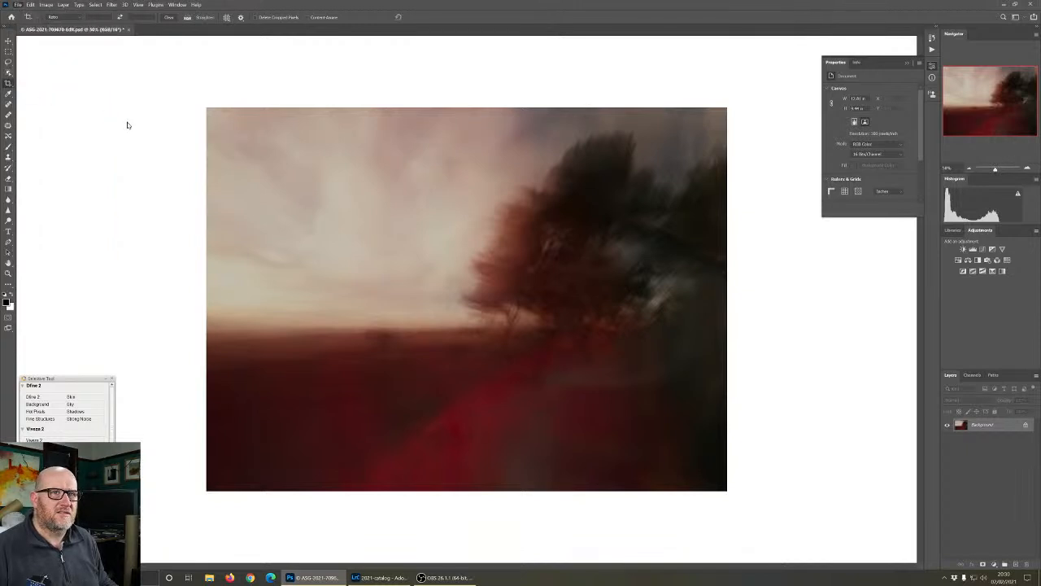
{"action": "left_click", "coordinate": [109, 199]}
{"action": "type", "text": "2021-709670-Edit2.psd"}
{"action": "left_click", "coordinate": [317, 279]}
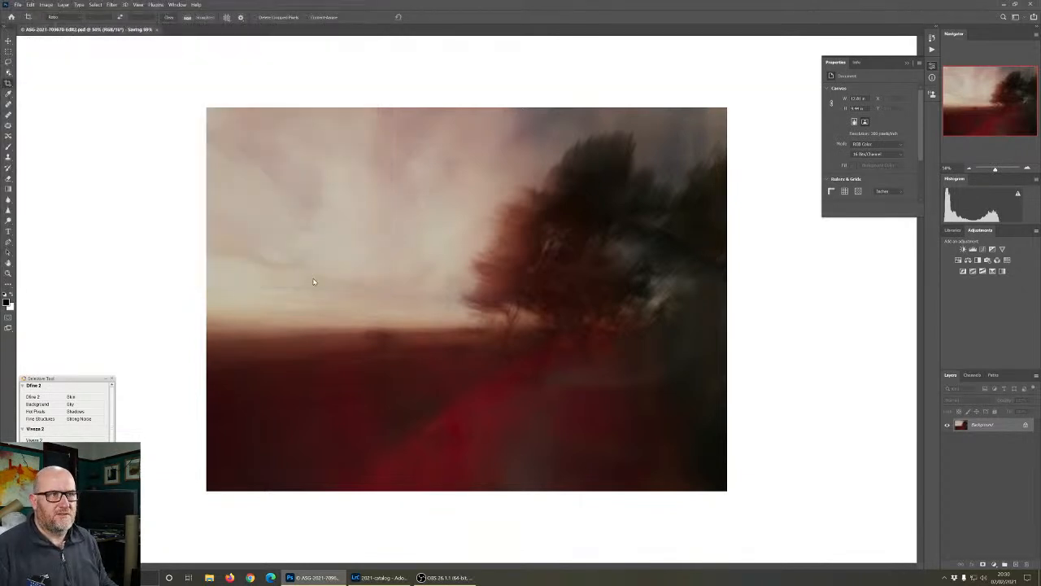
{"action": "left_click", "coordinate": [369, 579]}
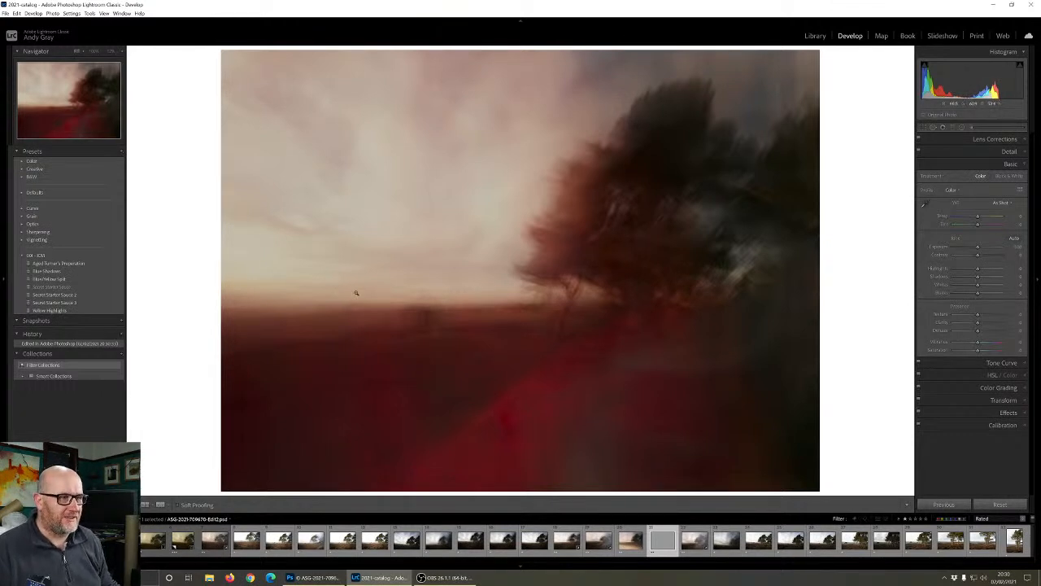
{"action": "key", "text": "0"}
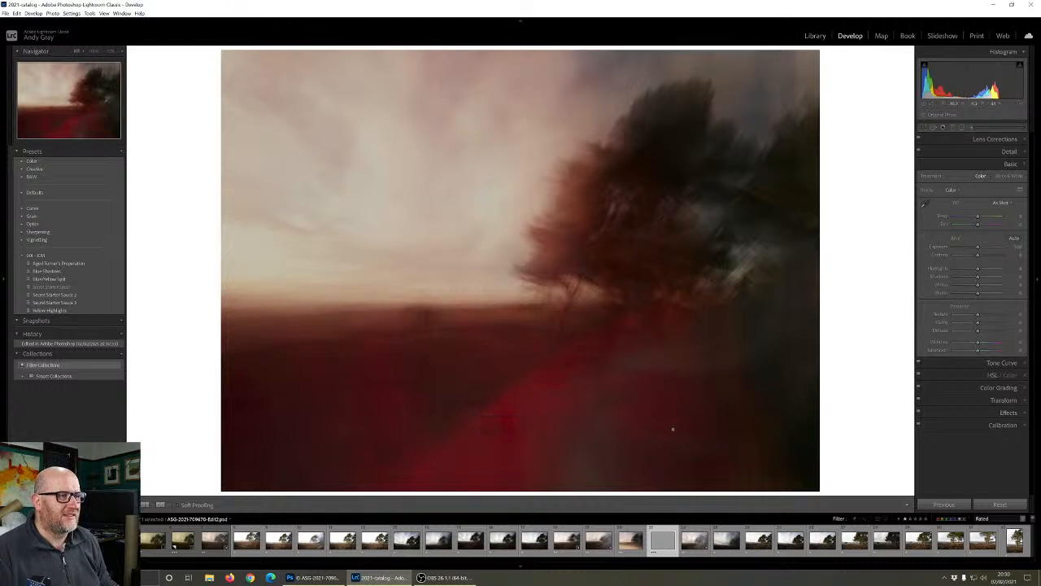
{"action": "left_click", "coordinate": [629, 541]}
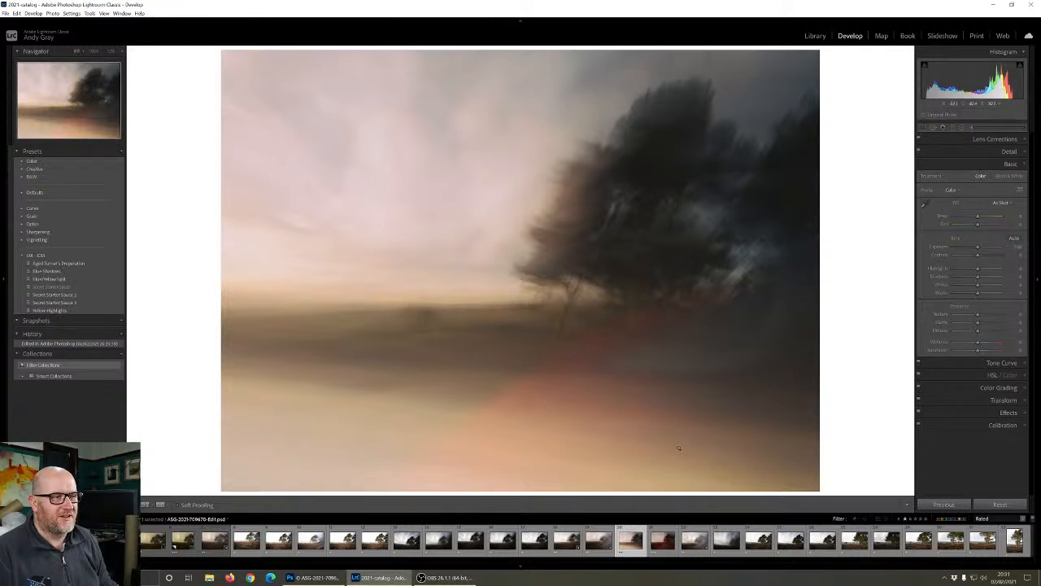
{"action": "key", "text": "3"}
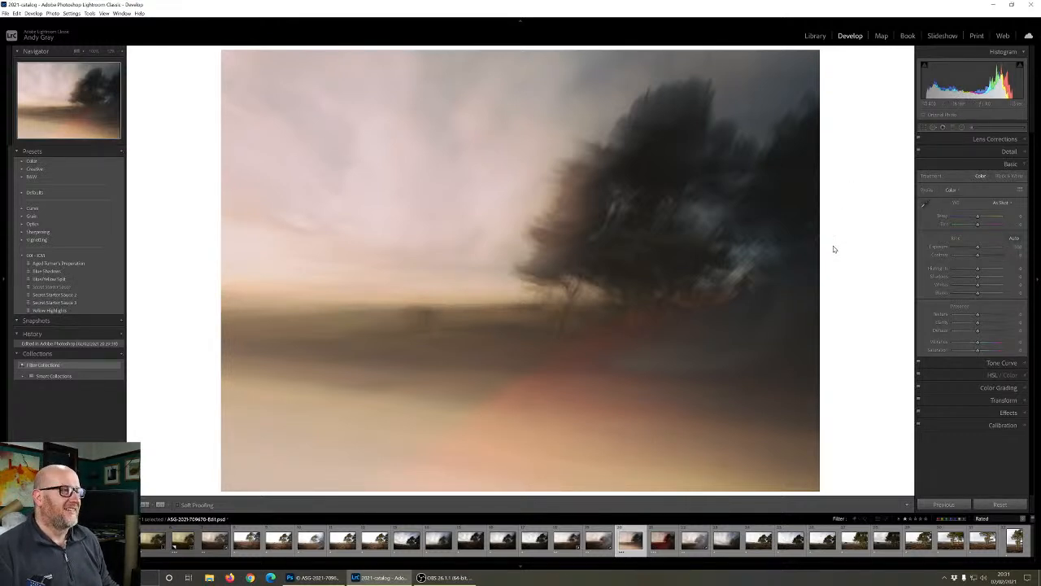
{"action": "left_click", "coordinate": [665, 535]}
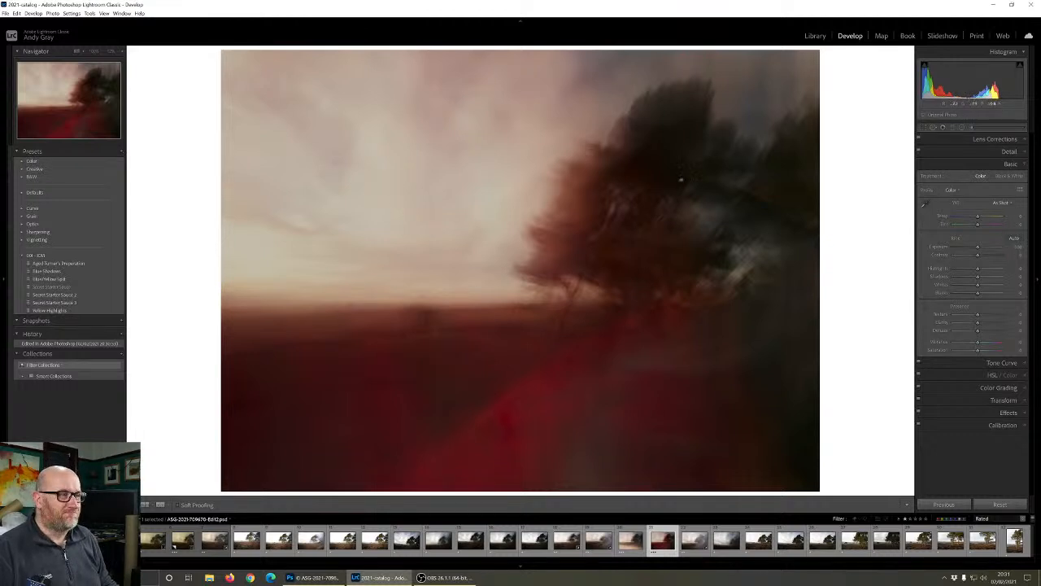
{"action": "right_click", "coordinate": [629, 238]}
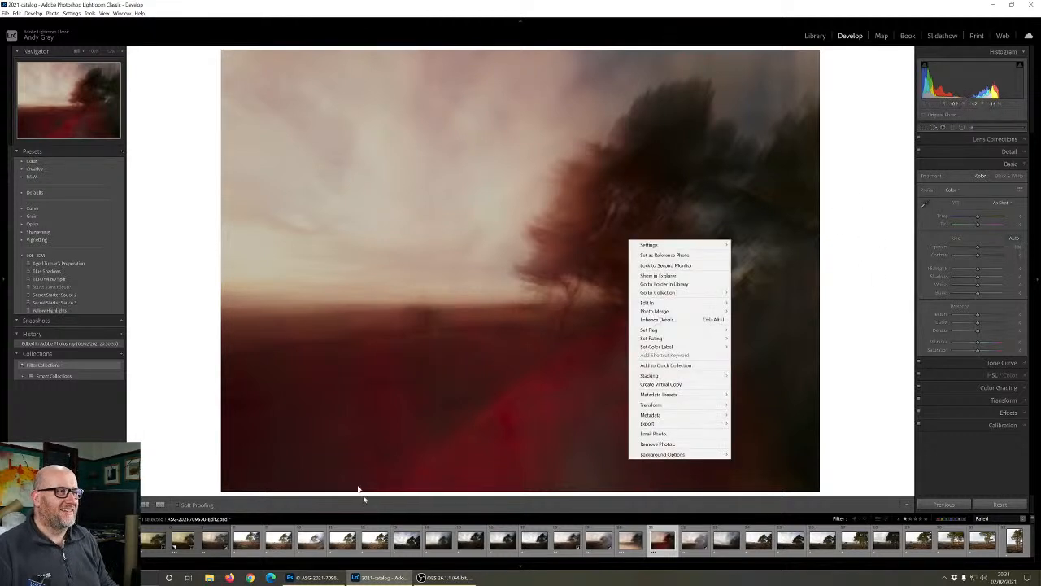
{"action": "left_click", "coordinate": [648, 385]}
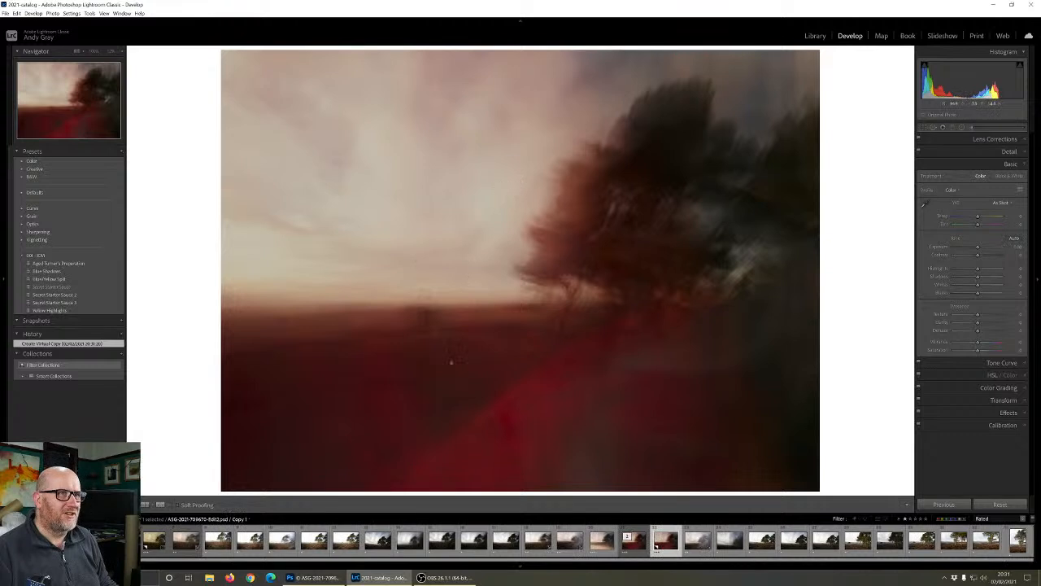
Crop the virtual copy to a 1 x 1 square, shifting the image slightly to the right within the frame
{"action": "left_click", "coordinate": [924, 128]}
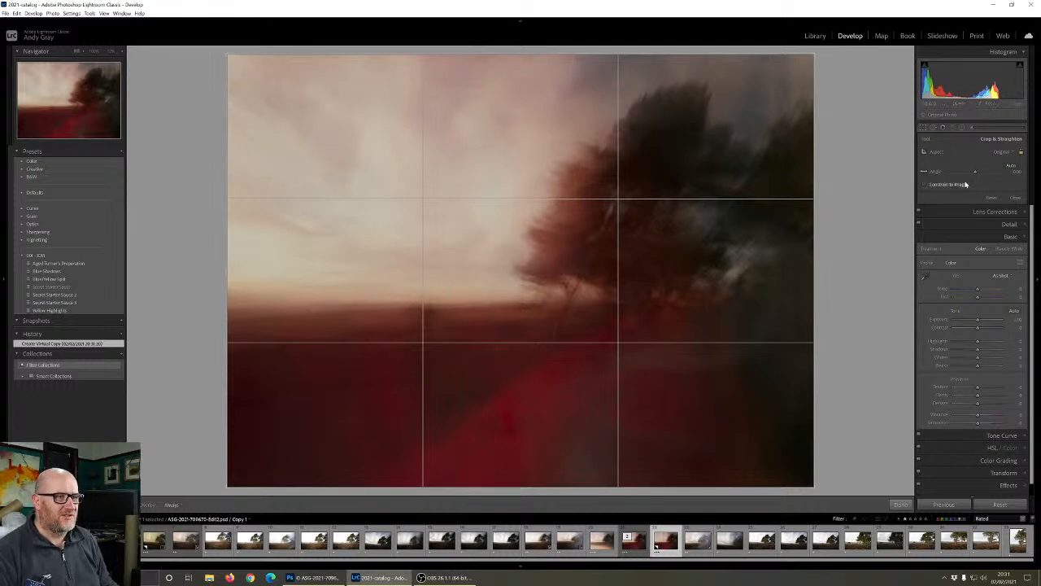
{"action": "left_click", "coordinate": [1000, 152]}
{"action": "left_click", "coordinate": [956, 186]}
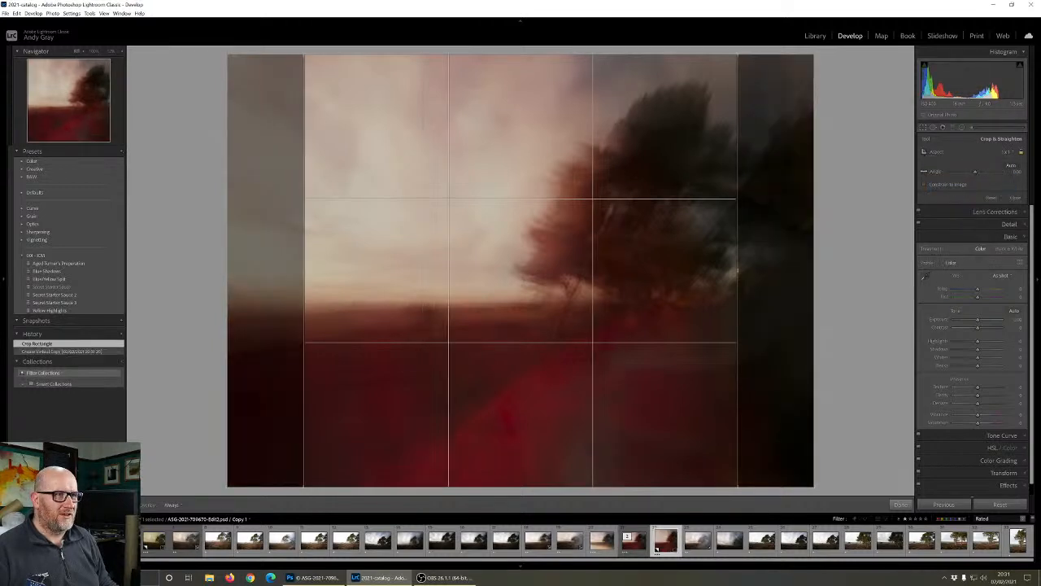
{"action": "left_click_drag", "start_coordinate": [663, 216], "coordinate": [678, 221]}
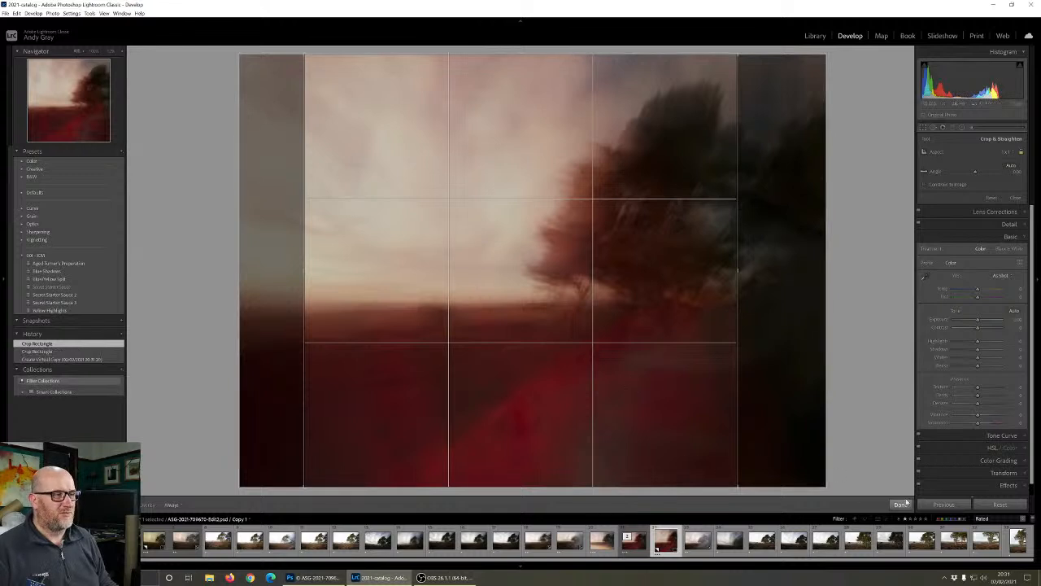
{"action": "left_click", "coordinate": [902, 504]}
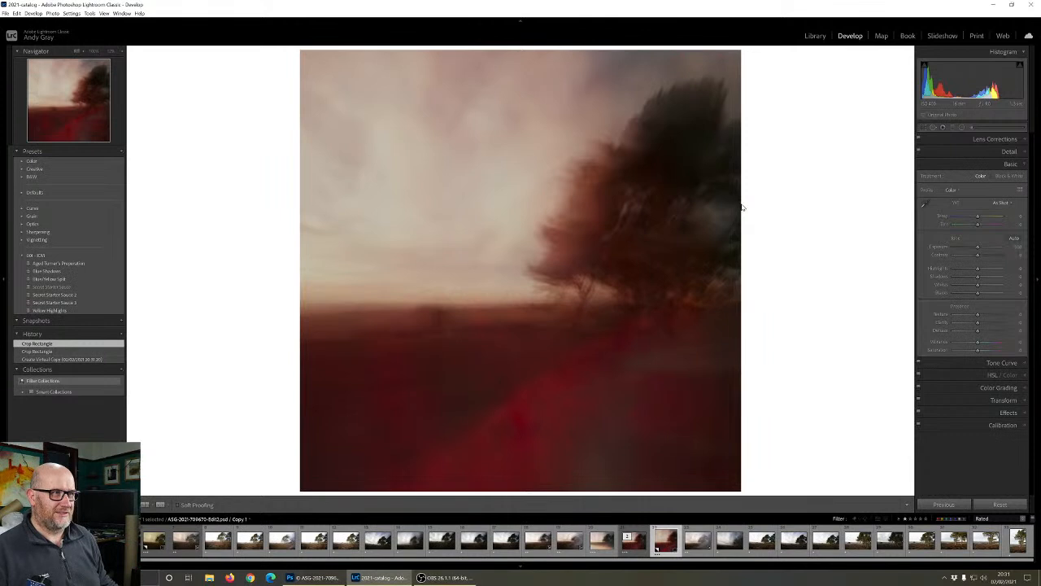
Create another virtual copy from the square-cropped photo
{"action": "right_click", "coordinate": [485, 282]}
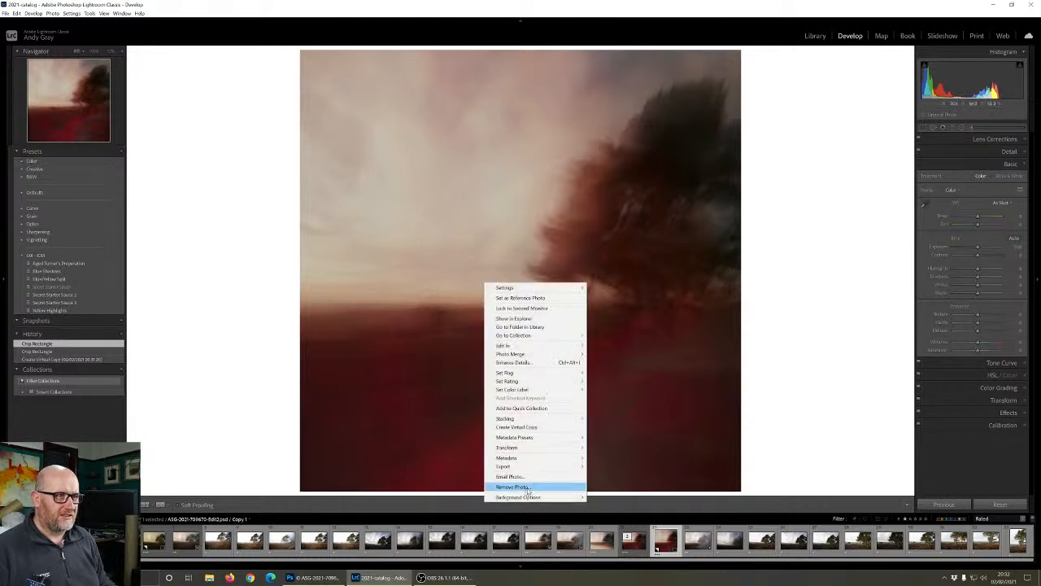
{"action": "mouse_move", "coordinate": [519, 356]}
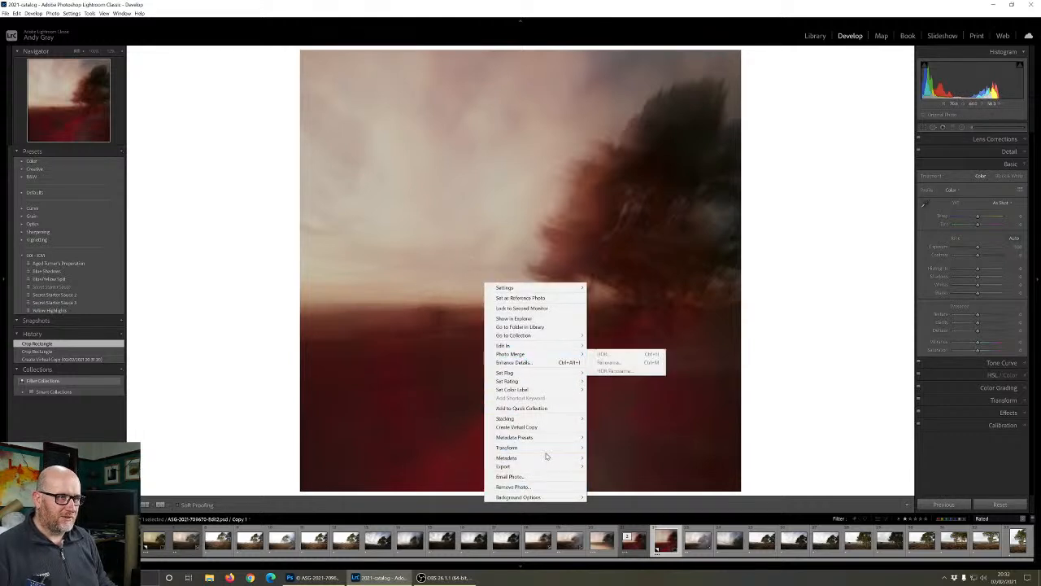
{"action": "left_click", "coordinate": [518, 427]}
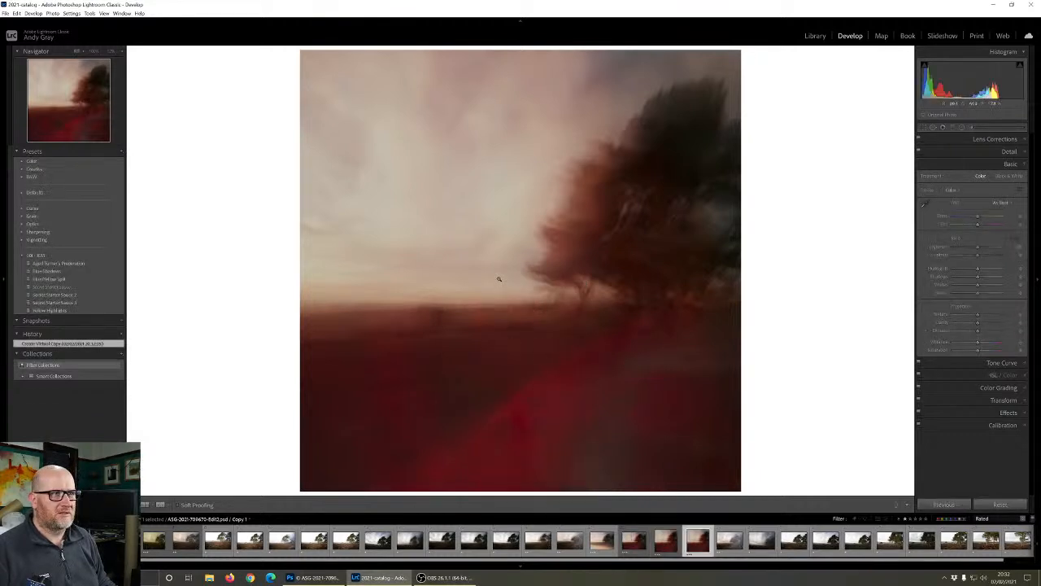
Crop the second copy to a landscape 4 x 5 / 8 x 10 ratio, enlarging the frame to the photo's full height
{"action": "left_click", "coordinate": [924, 127]}
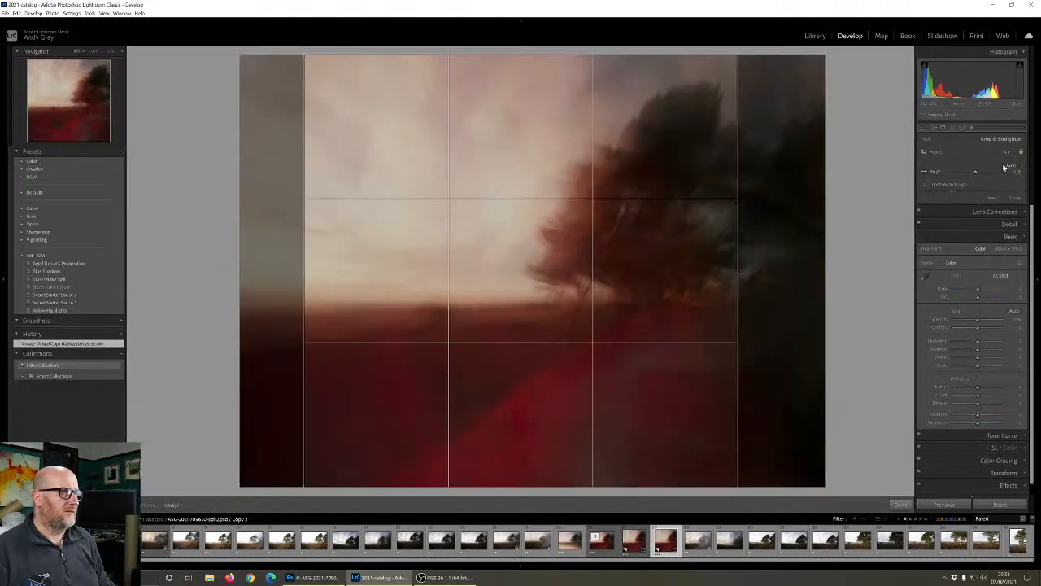
{"action": "left_click", "coordinate": [1007, 154]}
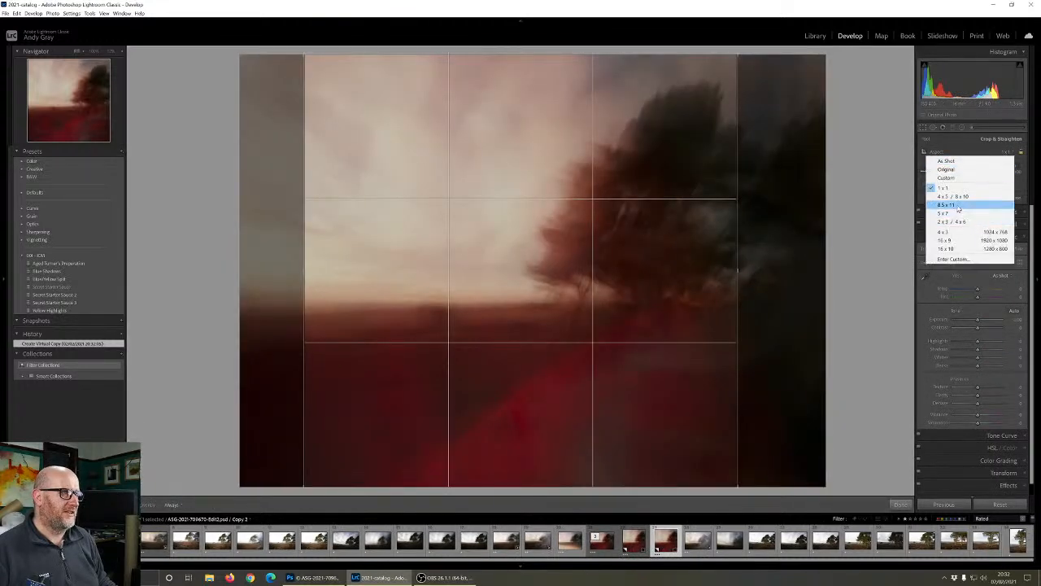
{"action": "left_click", "coordinate": [957, 197]}
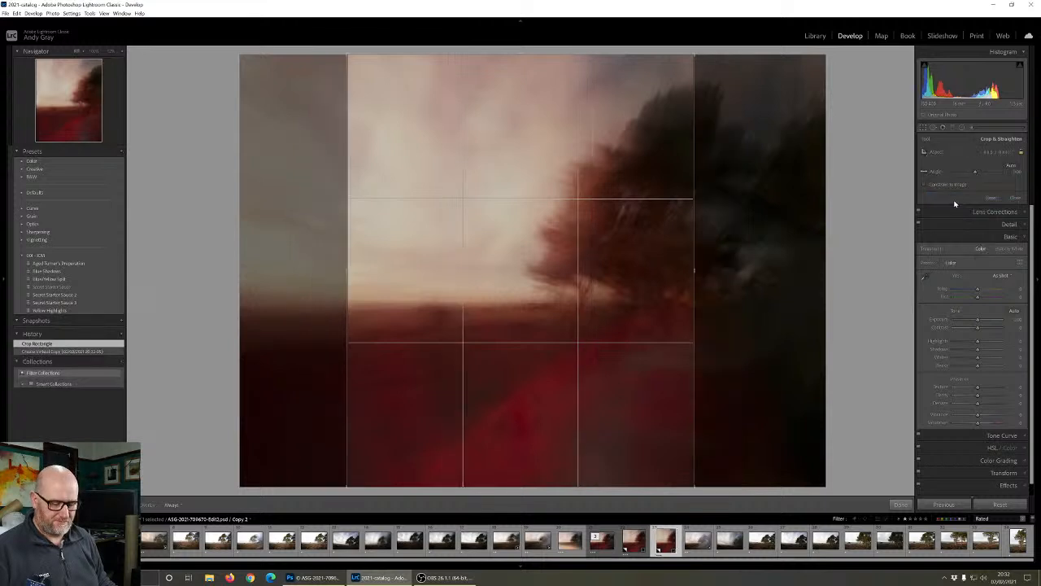
{"action": "key", "text": "x"}
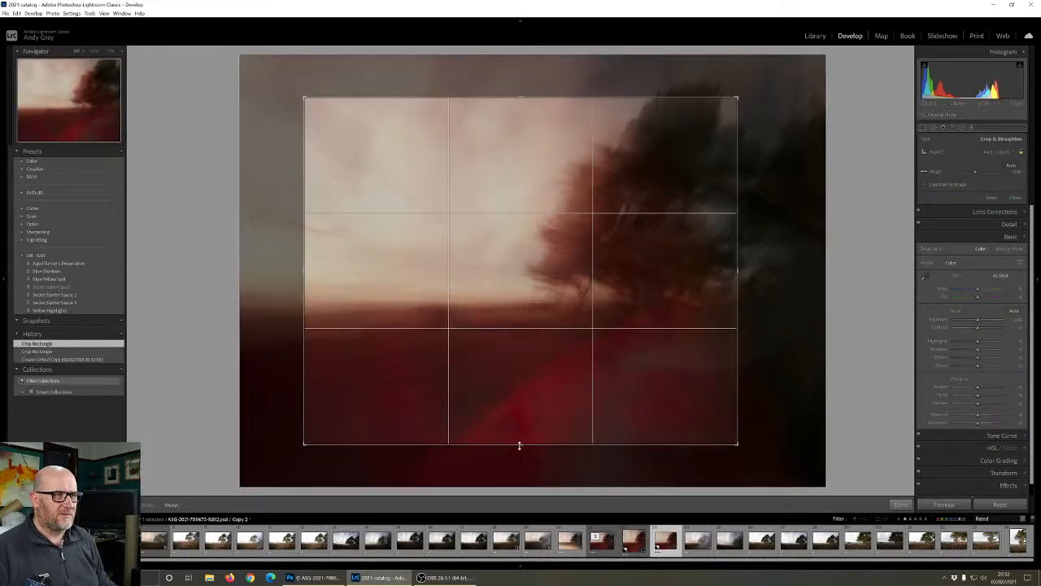
{"action": "left_click_drag", "start_coordinate": [518, 445], "coordinate": [511, 493]}
{"action": "left_click_drag", "start_coordinate": [519, 75], "coordinate": [512, 43]}
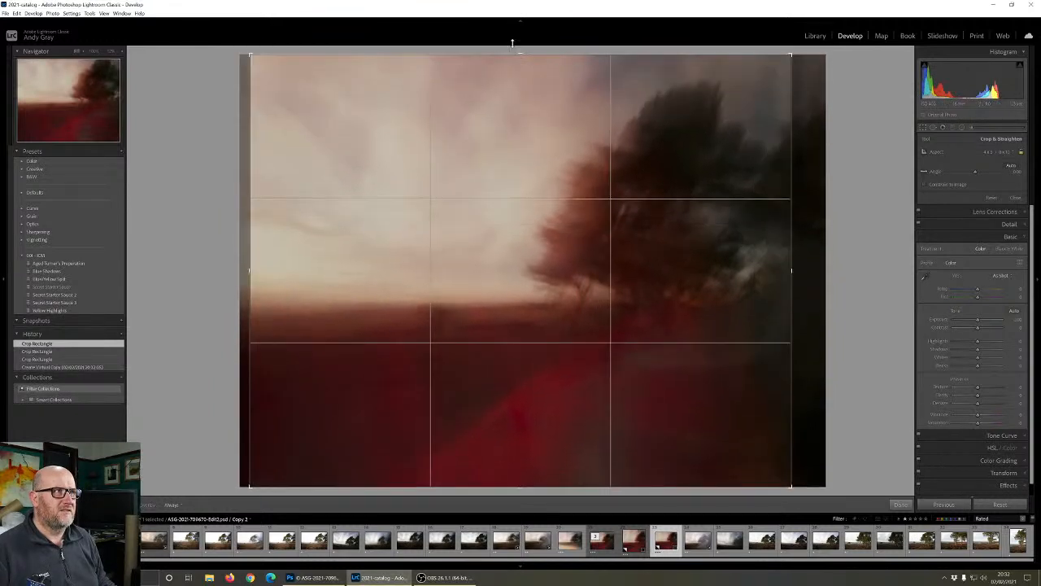
{"action": "left_click_drag", "start_coordinate": [563, 156], "coordinate": [564, 155]}
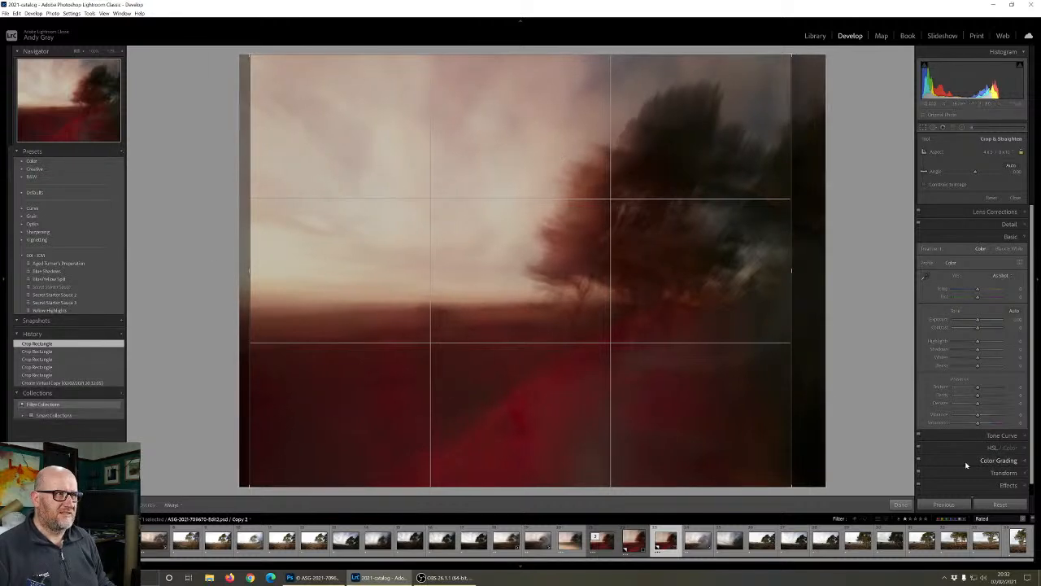
{"action": "left_click", "coordinate": [901, 504]}
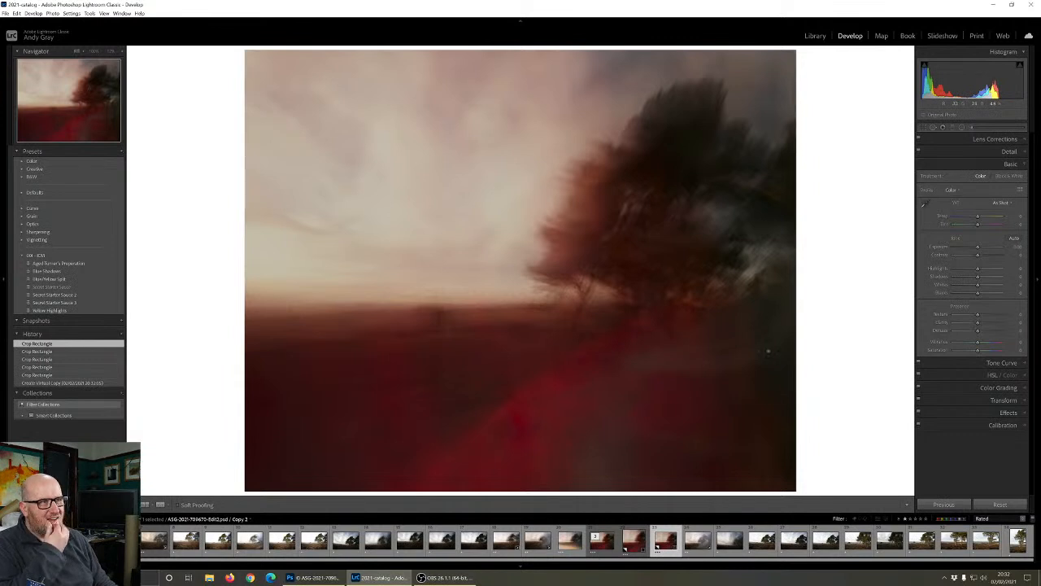
Return to the square-cropped Copy 1 in the Library and create a third virtual copy from it
{"action": "left_click", "coordinate": [815, 36]}
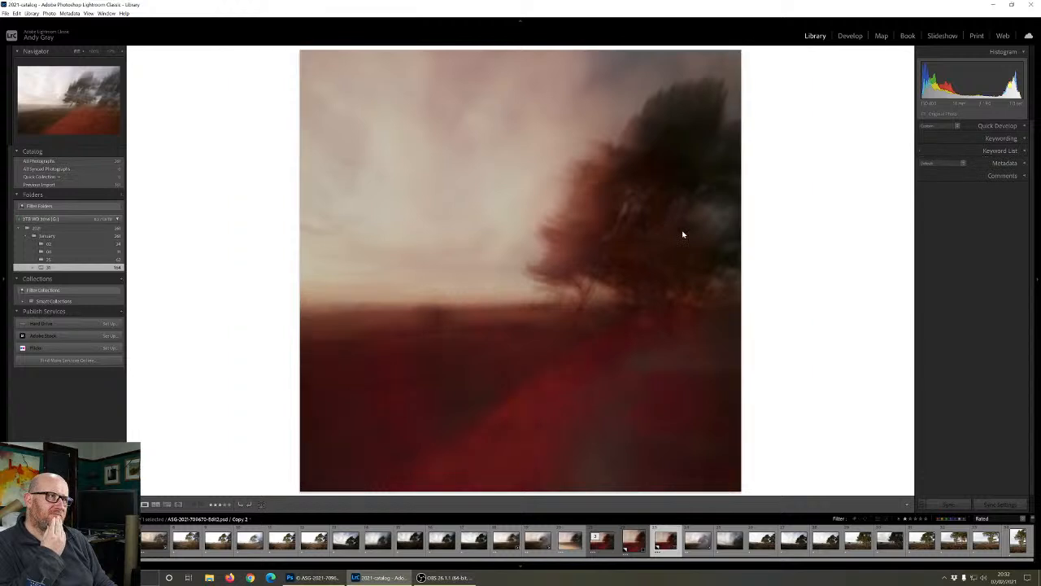
{"action": "key", "text": "Left"}
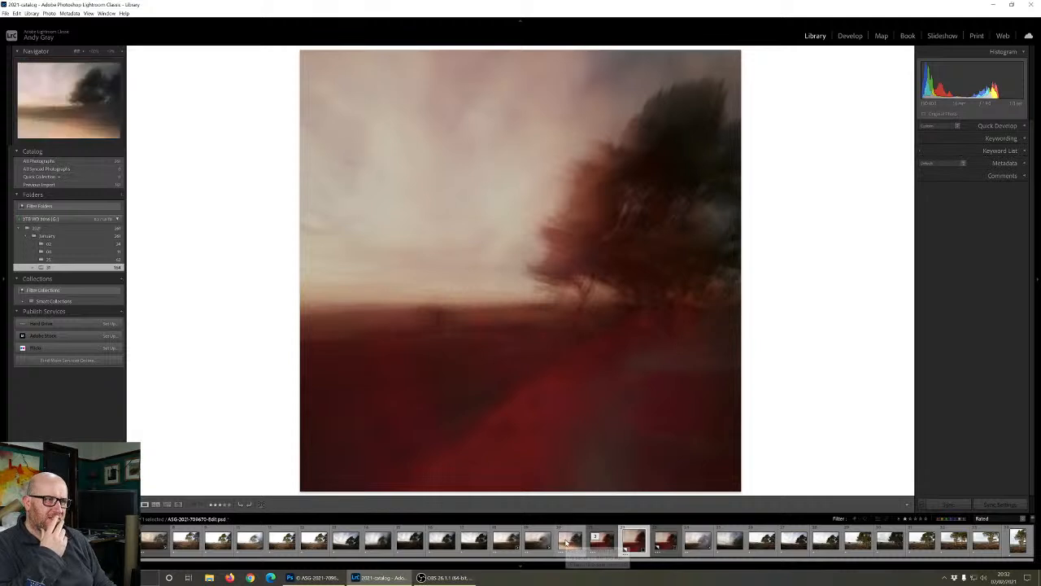
{"action": "right_click", "coordinate": [501, 233]}
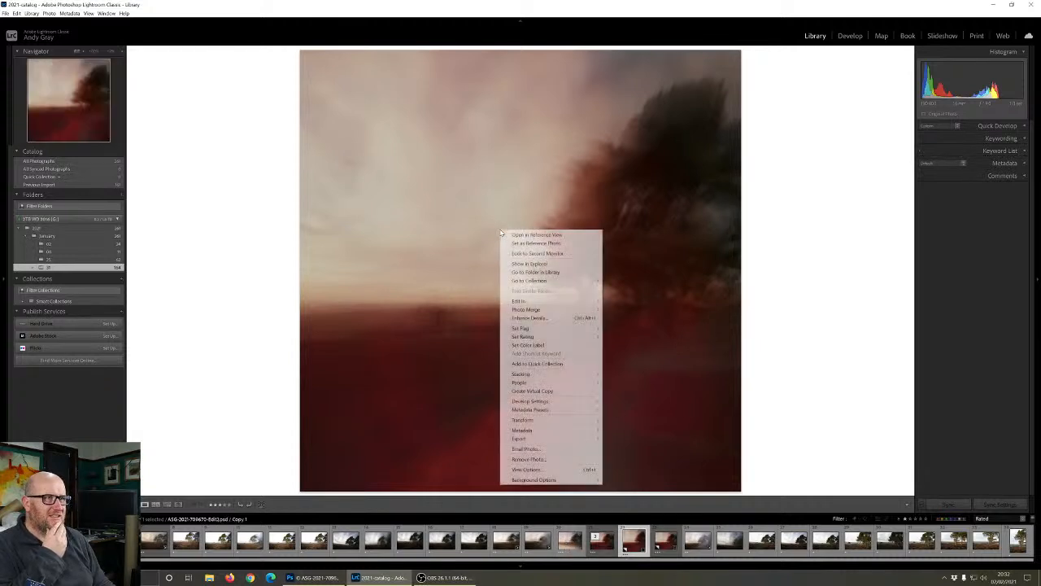
{"action": "left_click", "coordinate": [556, 392]}
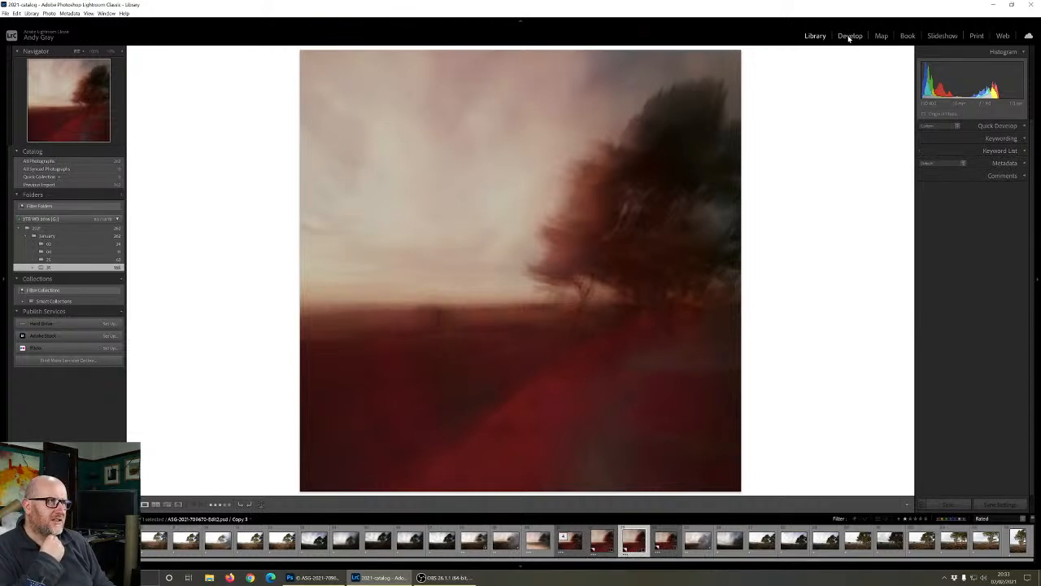
Set the third virtual copy's crop to the 2 x 3 / 4 x 6 ratio in landscape orientation
{"action": "left_click", "coordinate": [850, 36]}
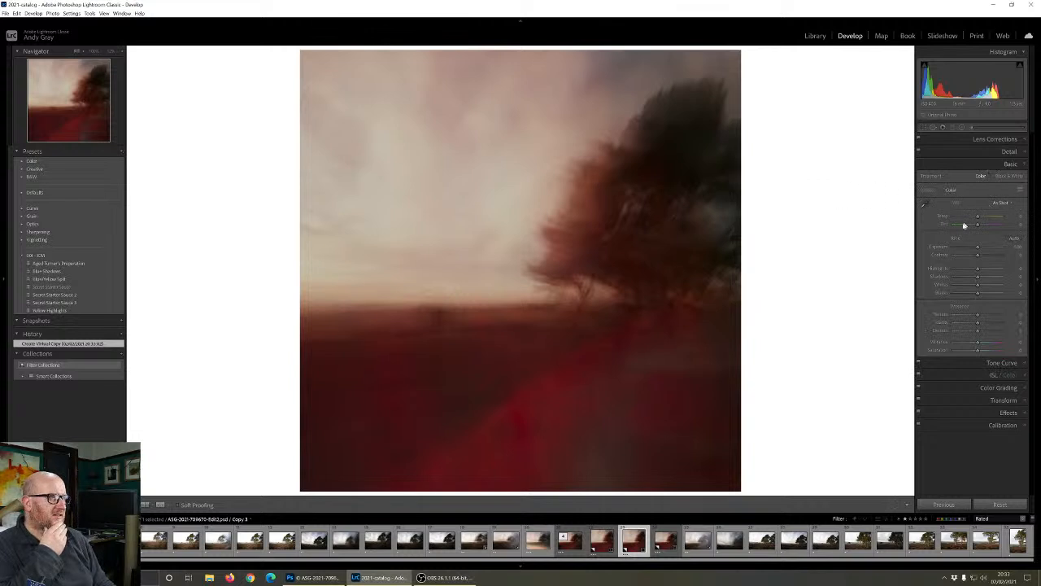
{"action": "left_click", "coordinate": [925, 127]}
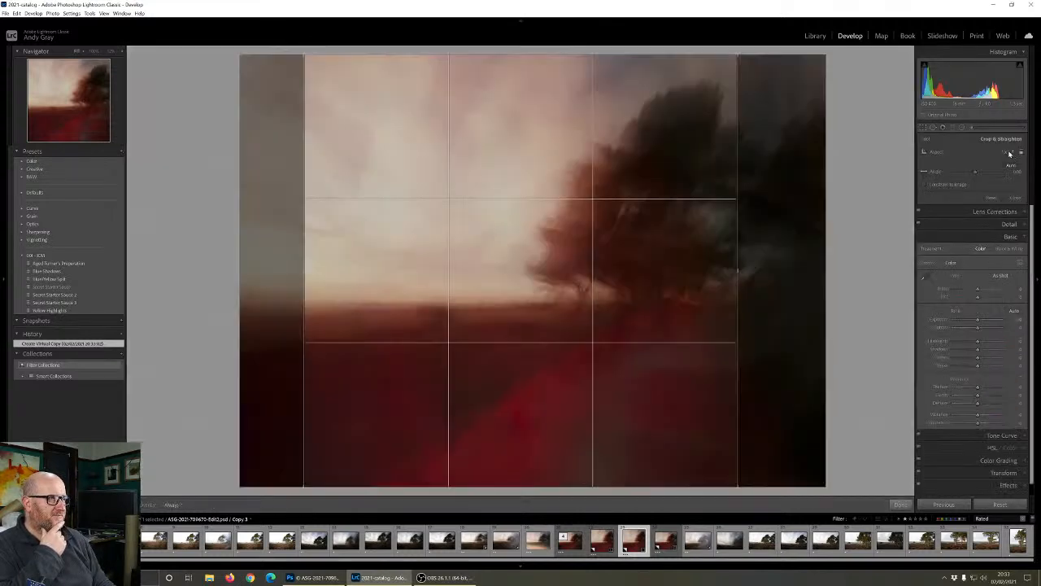
{"action": "left_click", "coordinate": [1009, 153]}
{"action": "left_click", "coordinate": [968, 223]}
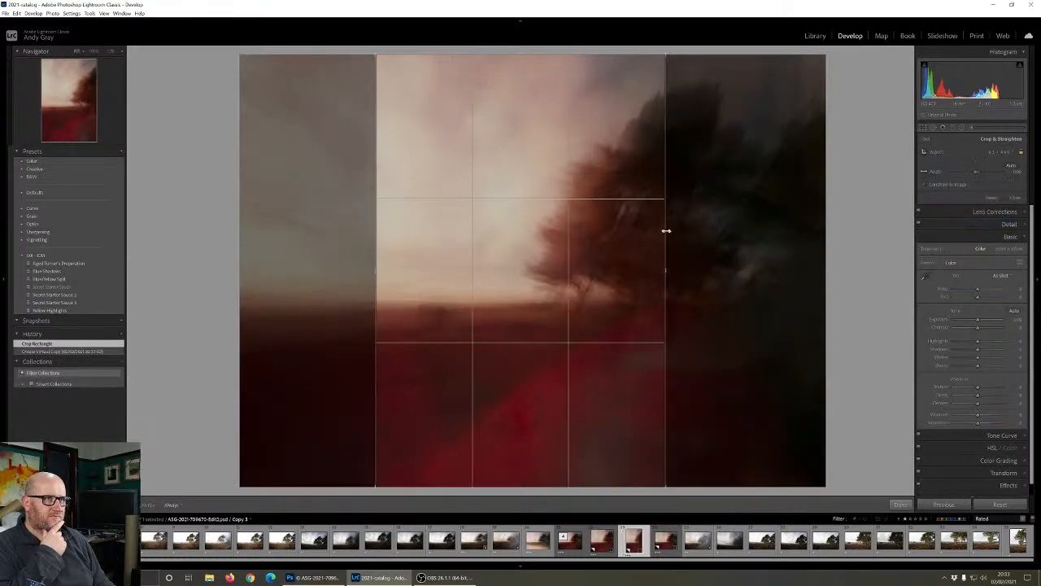
{"action": "key", "text": "x"}
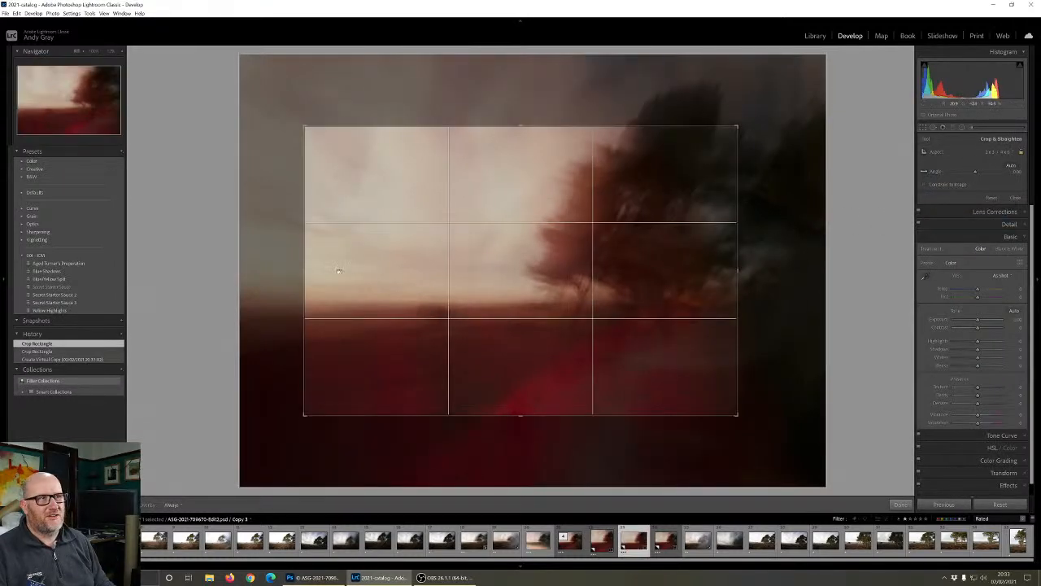
Enlarge the 2 x 3 crop to the photo's full width, centre it vertically, and apply it
{"action": "left_click_drag", "start_coordinate": [305, 269], "coordinate": [242, 273]}
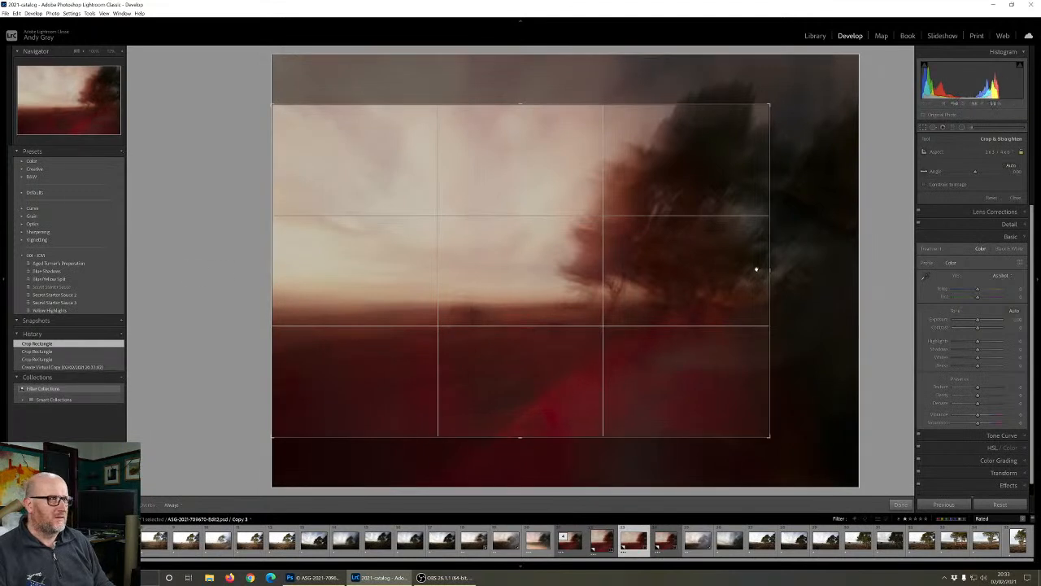
{"action": "left_click_drag", "start_coordinate": [768, 271], "coordinate": [824, 271]}
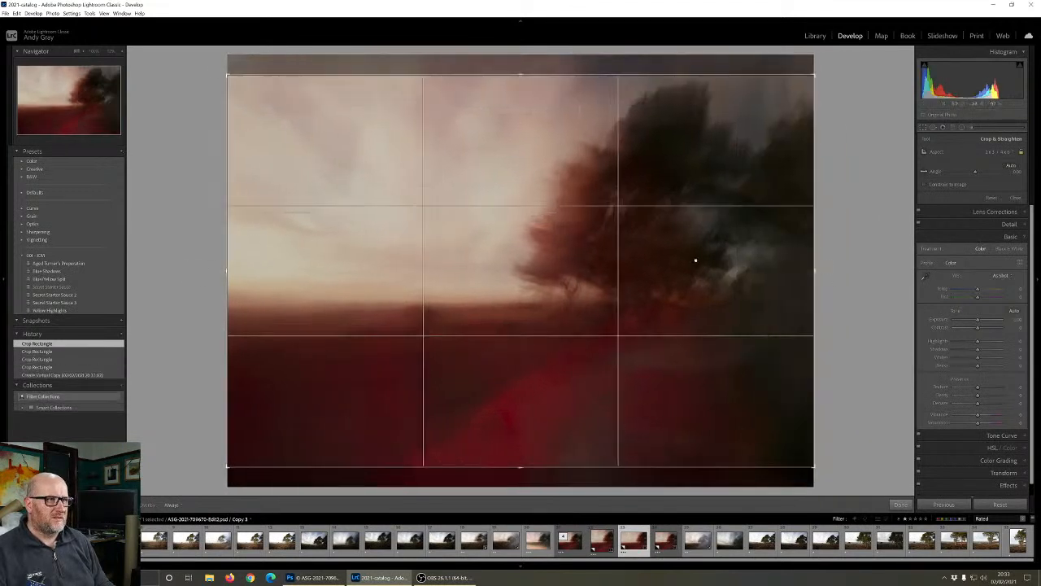
{"action": "left_click_drag", "start_coordinate": [831, 210], "coordinate": [790, 321]}
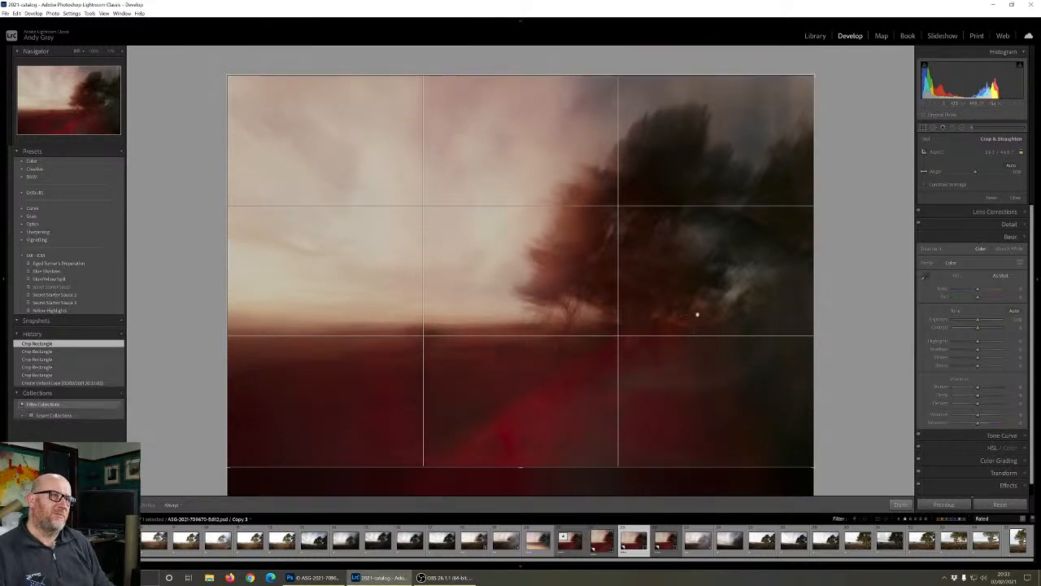
{"action": "left_click_drag", "start_coordinate": [589, 267], "coordinate": [586, 244]}
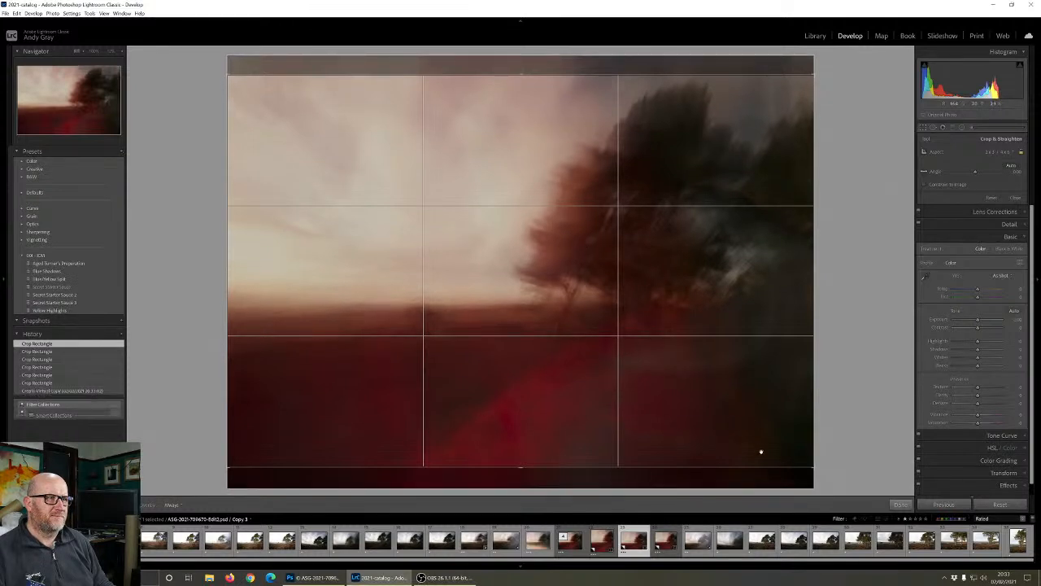
{"action": "left_click", "coordinate": [900, 504]}
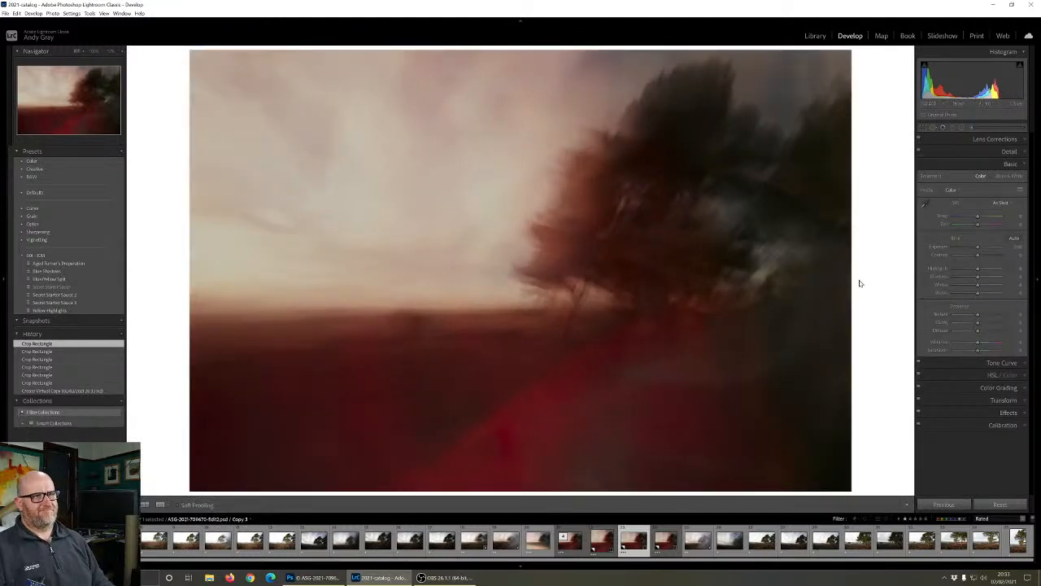
Compare the lighter first edit with the red 4 x 5 copy, returning to the lighter edit
{"action": "left_click", "coordinate": [534, 544]}
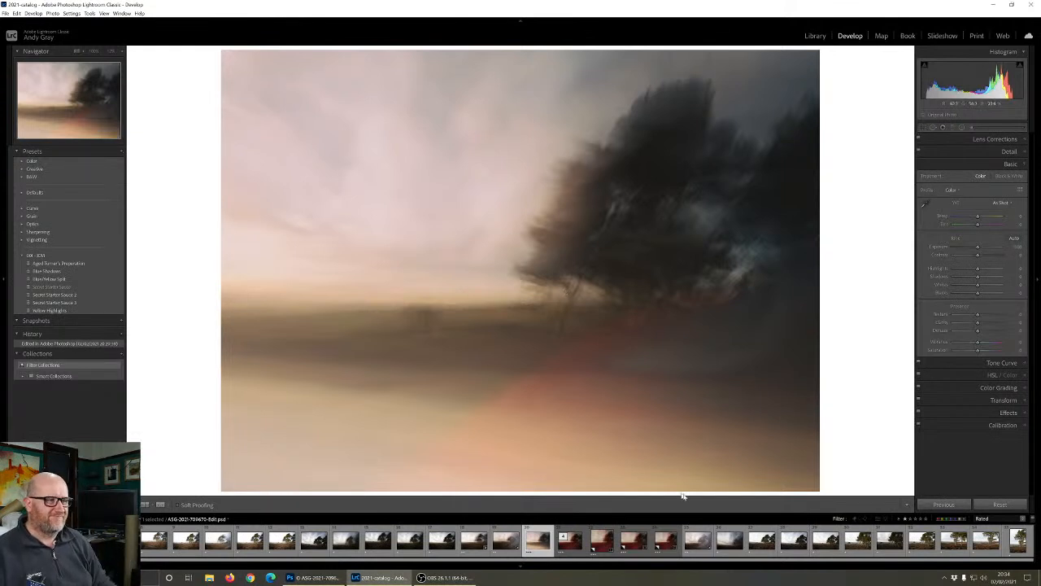
{"action": "left_click", "coordinate": [668, 537]}
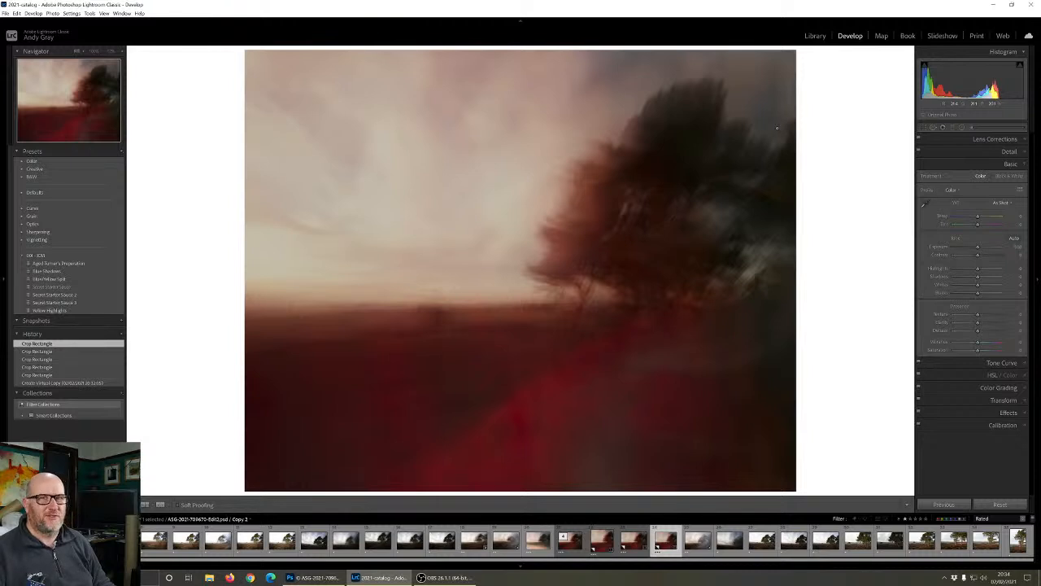
{"action": "left_click", "coordinate": [537, 537]}
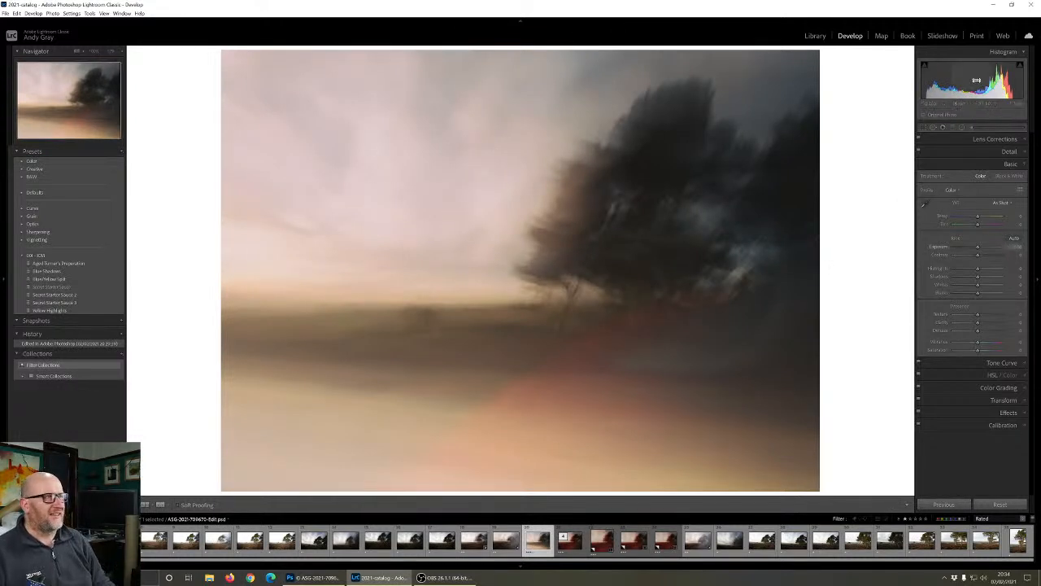
Crop the lighter edit to the 2 x 3 / 4 x 6 ratio, fine-tuning the image's position in the frame
{"action": "left_click", "coordinate": [933, 128]}
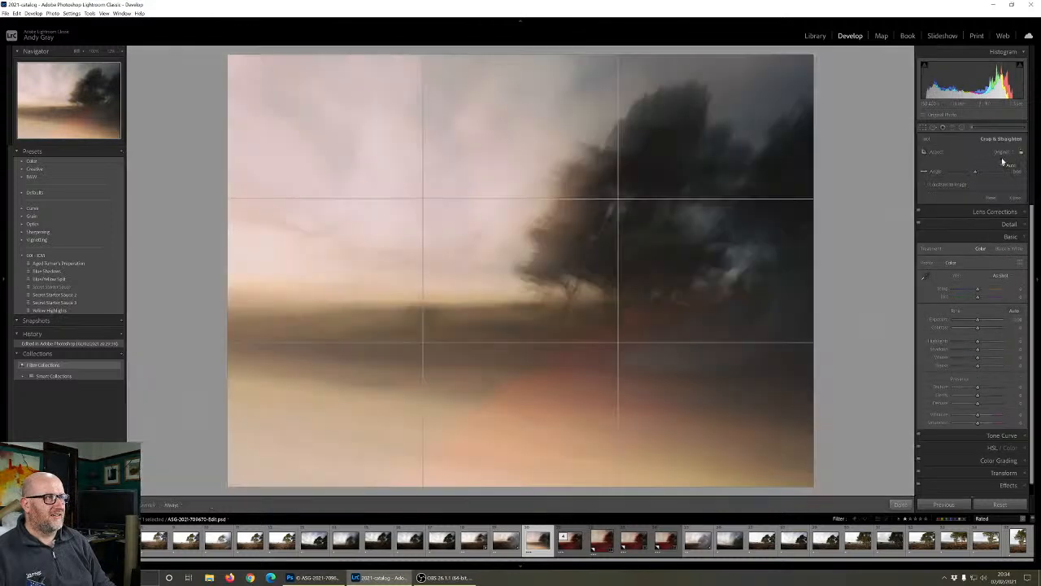
{"action": "left_click", "coordinate": [999, 154]}
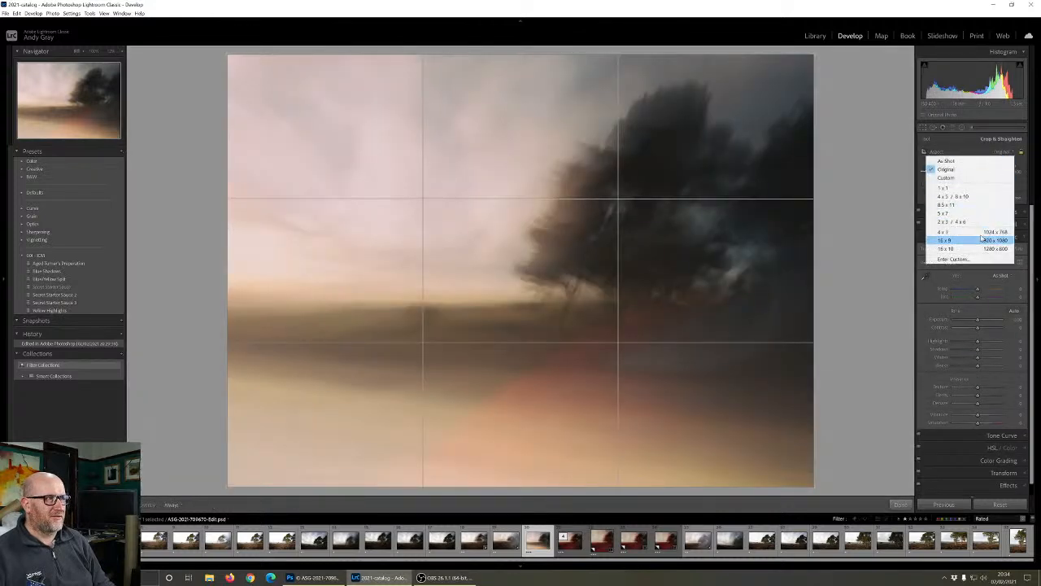
{"action": "left_click", "coordinate": [973, 225]}
{"action": "mouse_move", "coordinate": [600, 216]}
{"action": "left_mouse_down"}
{"action": "mouse_move", "coordinate": [597, 235]}
{"action": "mouse_move", "coordinate": [604, 214]}
{"action": "left_mouse_up"}
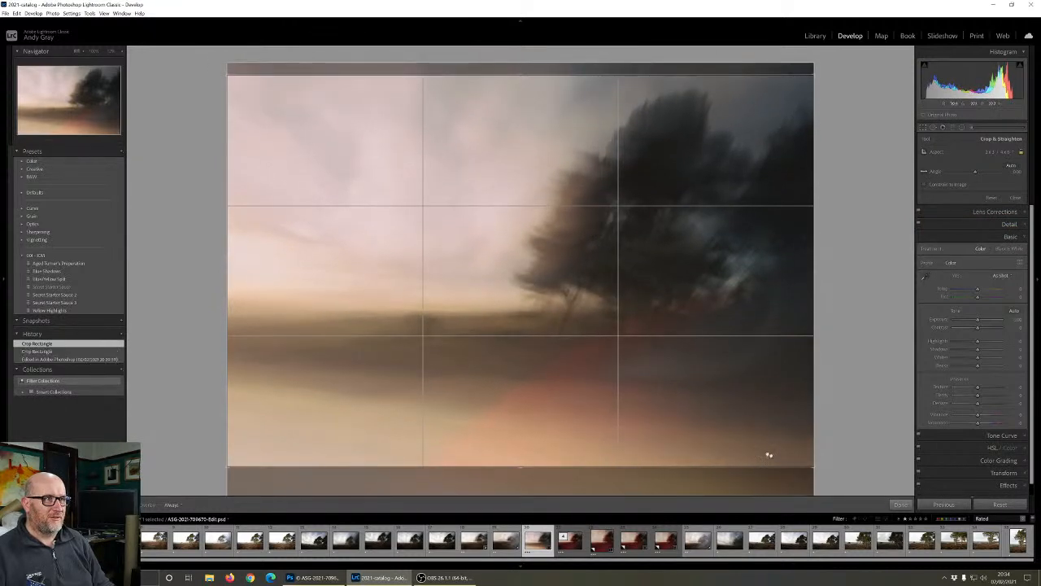
{"action": "left_click", "coordinate": [900, 503]}
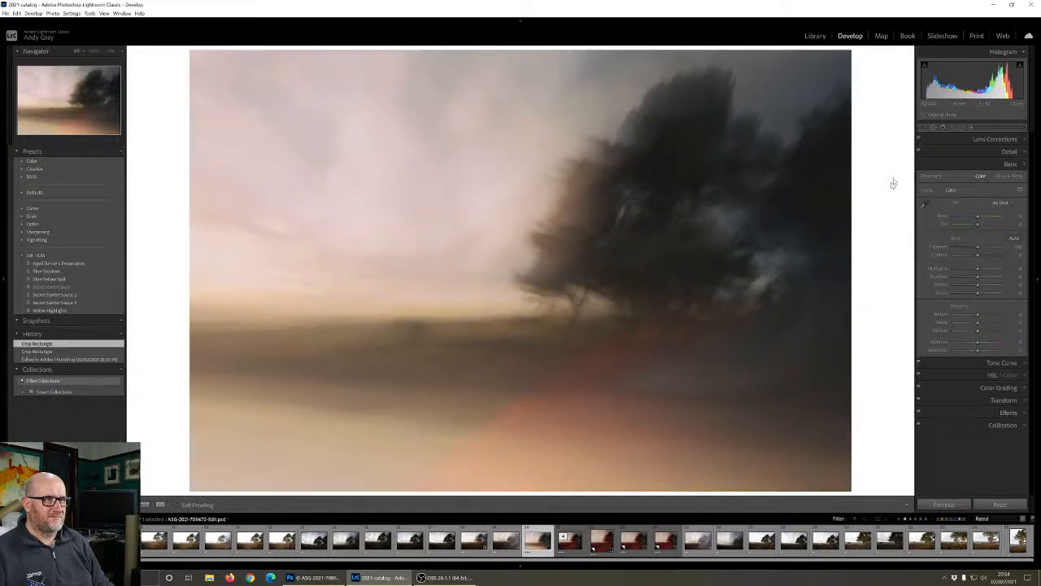
Crop the lighter edit to the 16 x 9 ratio across its full width, shifting the image upward within the frame
{"action": "left_click", "coordinate": [922, 128]}
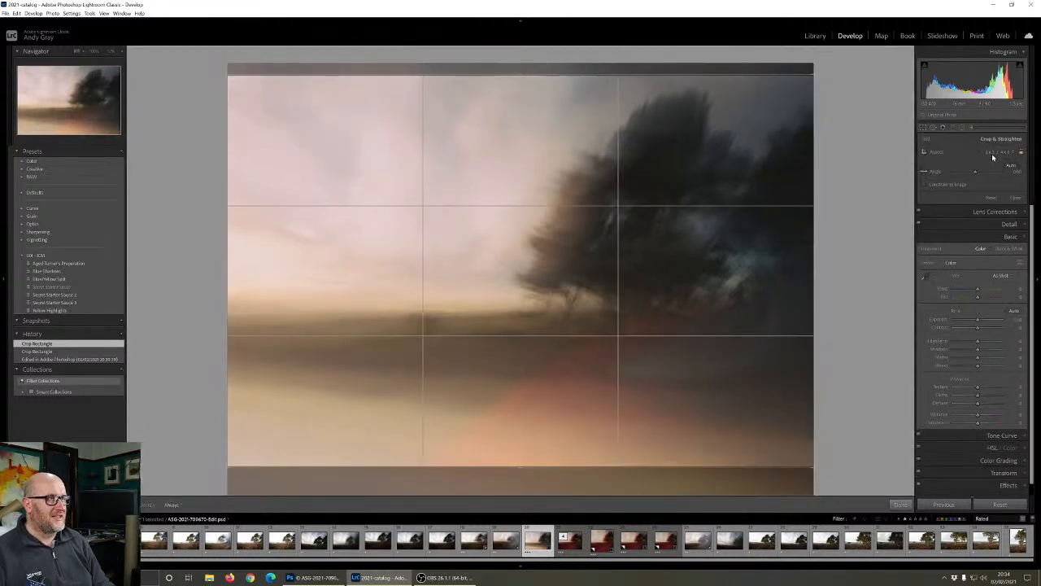
{"action": "left_click", "coordinate": [994, 153]}
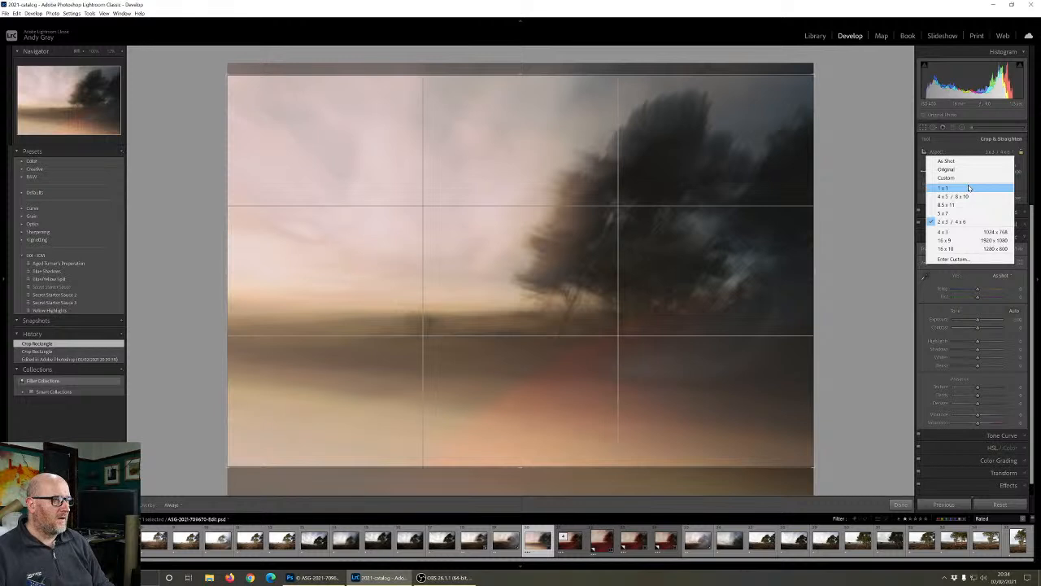
{"action": "left_click", "coordinate": [968, 240]}
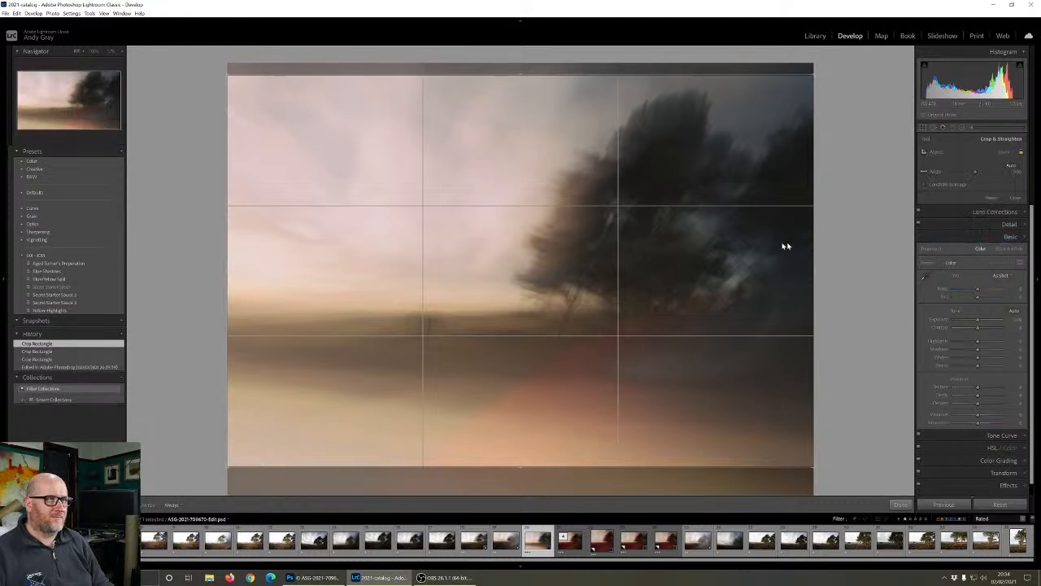
{"action": "left_click_drag", "start_coordinate": [655, 235], "coordinate": [674, 204]}
{"action": "left_click", "coordinate": [901, 504]}
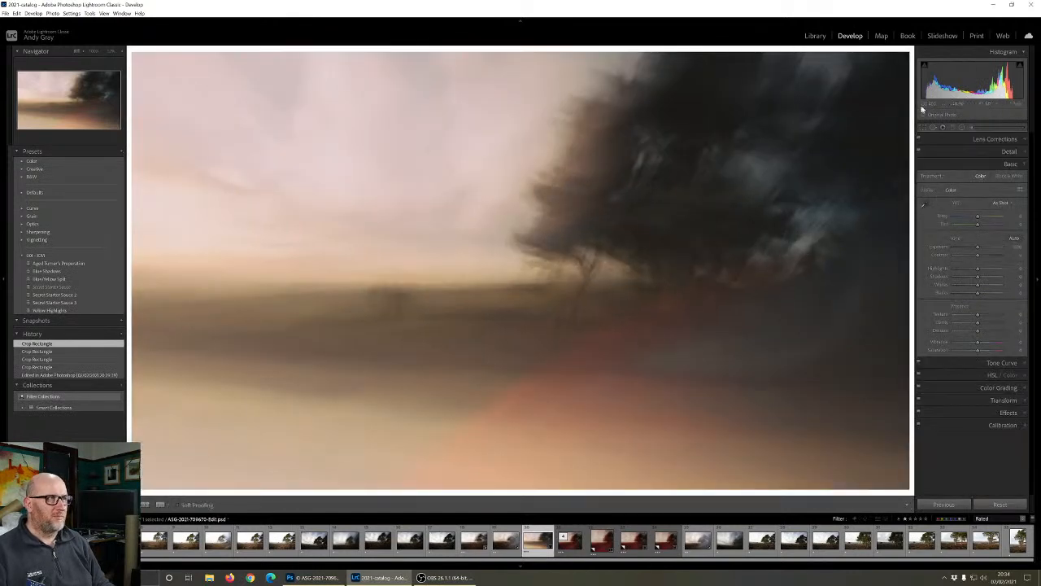
Reposition the 16 x 9 crop higher on the photo so the whole treetop fits inside the frame
{"action": "left_click", "coordinate": [923, 128]}
{"action": "mouse_move", "coordinate": [620, 251]}
{"action": "left_mouse_down"}
{"action": "mouse_move", "coordinate": [623, 286]}
{"action": "mouse_move", "coordinate": [635, 235]}
{"action": "mouse_move", "coordinate": [637, 246]}
{"action": "left_mouse_up"}
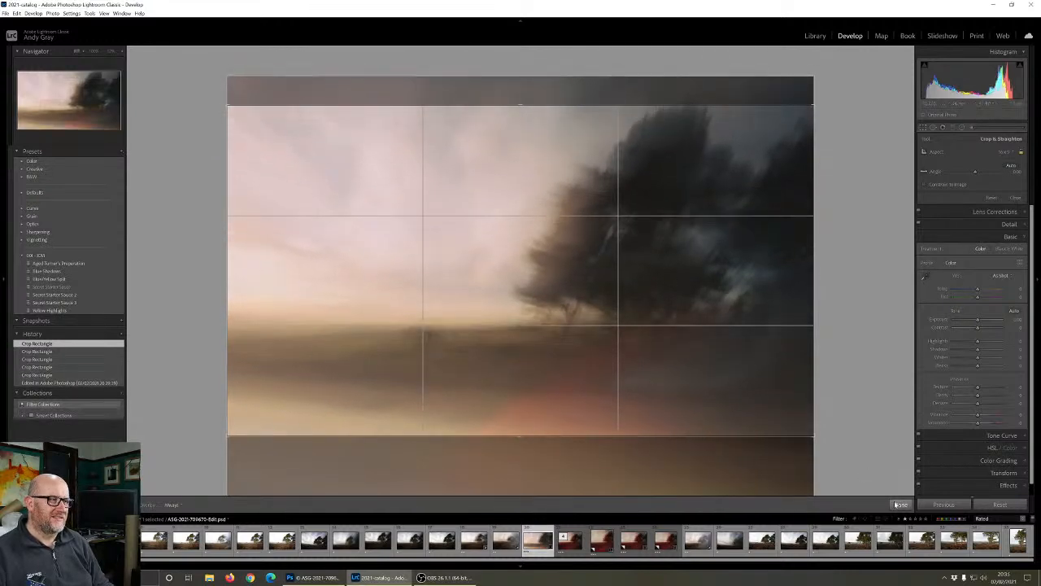
{"action": "left_click", "coordinate": [900, 505]}
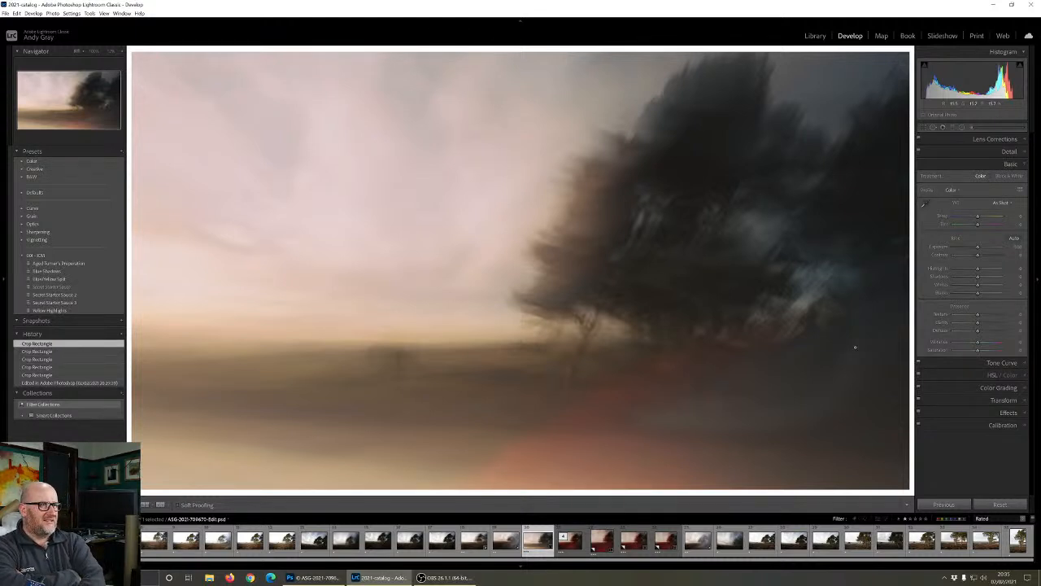
Create a virtual copy of the 16 x 9 photo and set its crop ratio to 4 x 5 / 8 x 10
{"action": "right_click", "coordinate": [481, 313]}
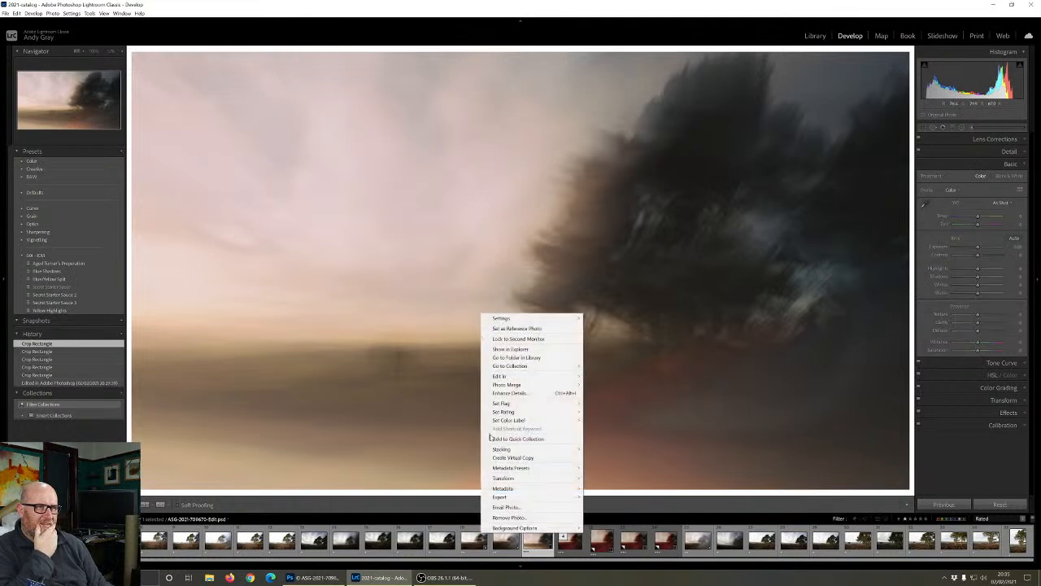
{"action": "left_click", "coordinate": [540, 457]}
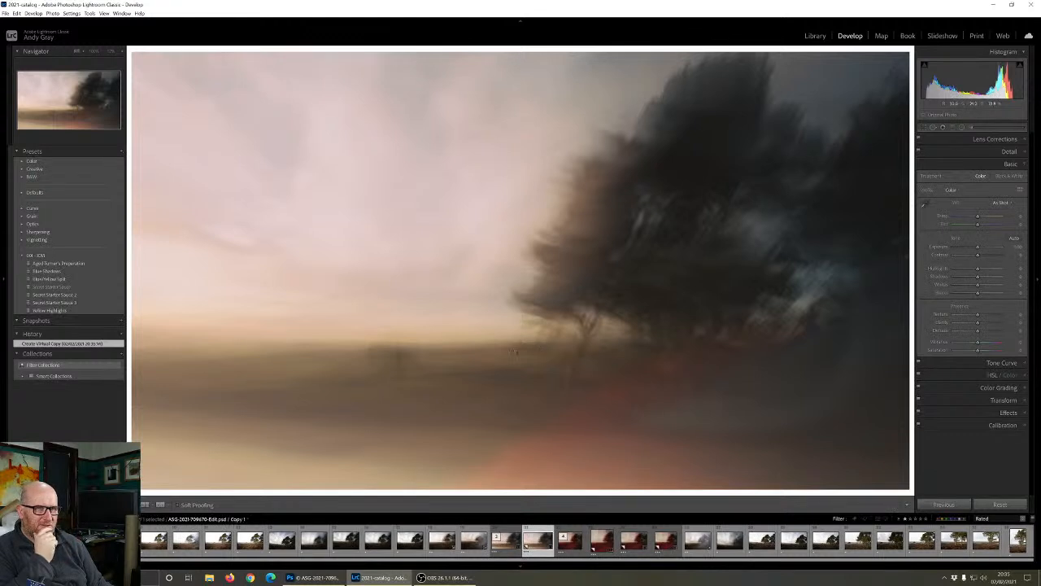
{"action": "left_click", "coordinate": [924, 129]}
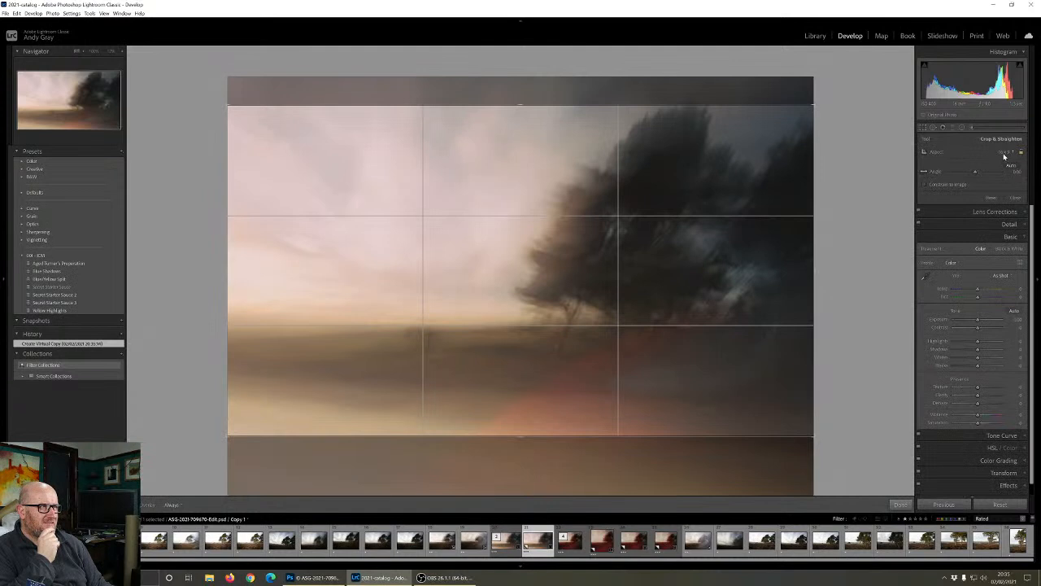
{"action": "left_click", "coordinate": [1009, 151]}
{"action": "left_click", "coordinate": [985, 197]}
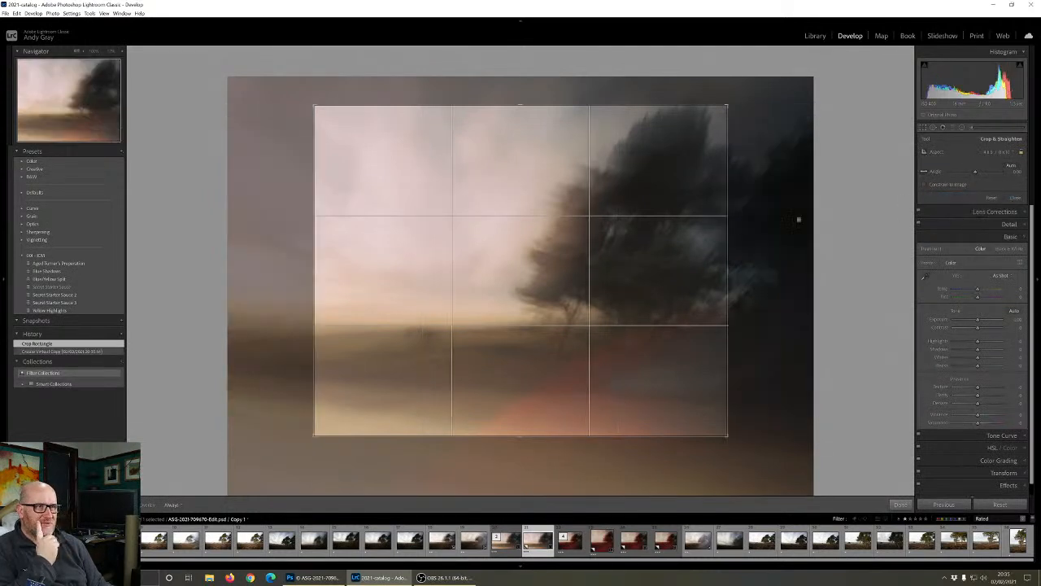
Enlarge the 4 x 5 crop to nearly full height and position it over the photo's left side, trimming the dark right edge
{"action": "left_click_drag", "start_coordinate": [317, 267], "coordinate": [241, 261]}
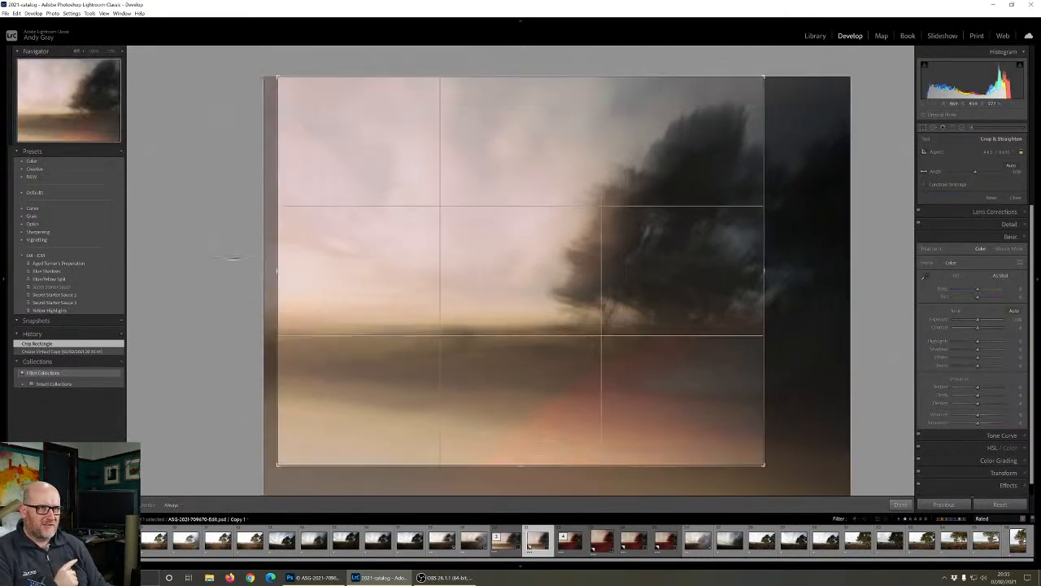
{"action": "mouse_move", "coordinate": [529, 284]}
{"action": "left_mouse_down"}
{"action": "mouse_move", "coordinate": [539, 284]}
{"action": "mouse_move", "coordinate": [513, 284]}
{"action": "mouse_move", "coordinate": [524, 288]}
{"action": "left_mouse_up"}
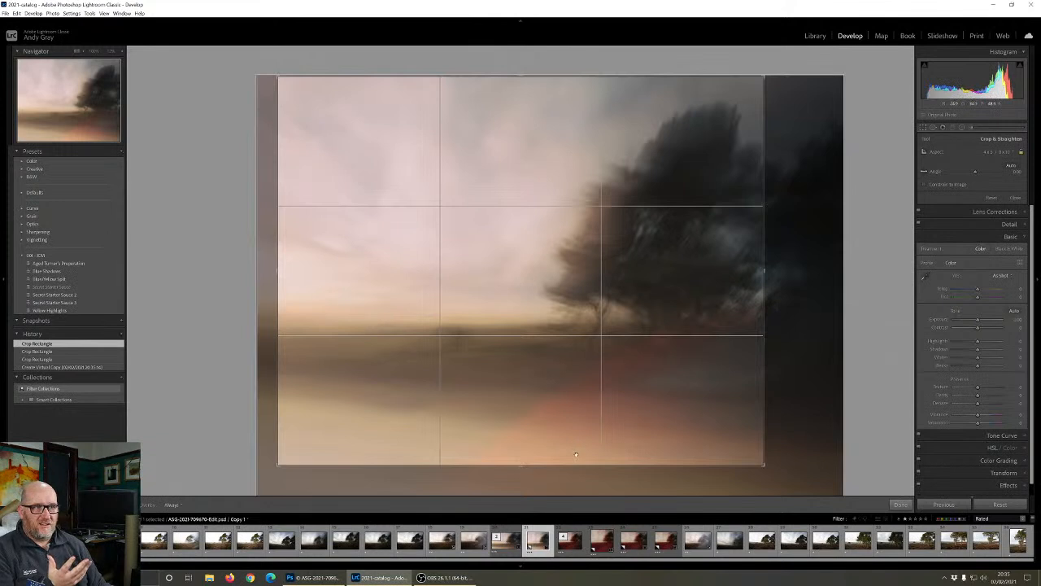
{"action": "left_click_drag", "start_coordinate": [521, 467], "coordinate": [524, 498]}
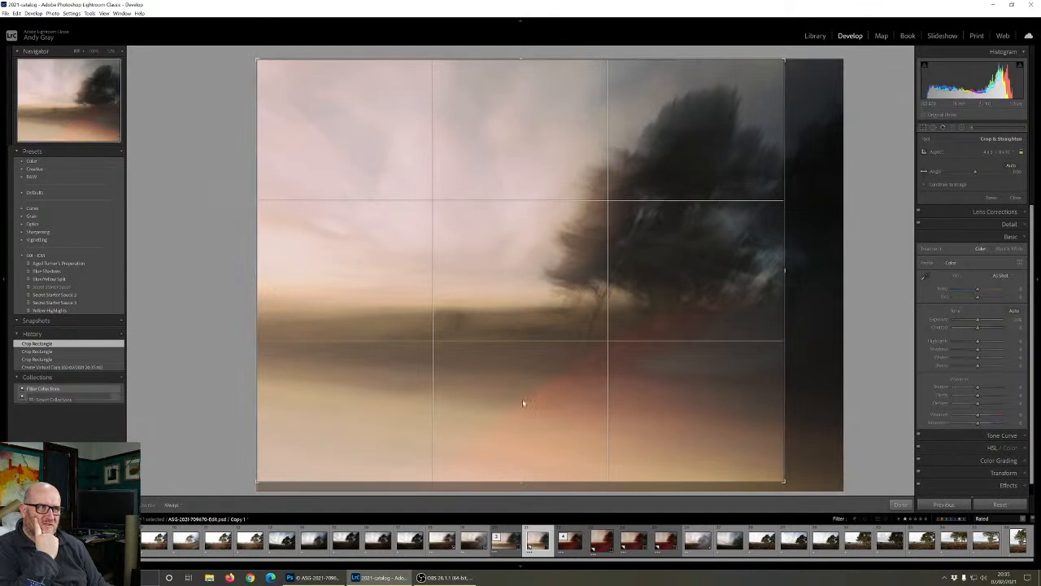
{"action": "left_click_drag", "start_coordinate": [524, 390], "coordinate": [521, 455]}
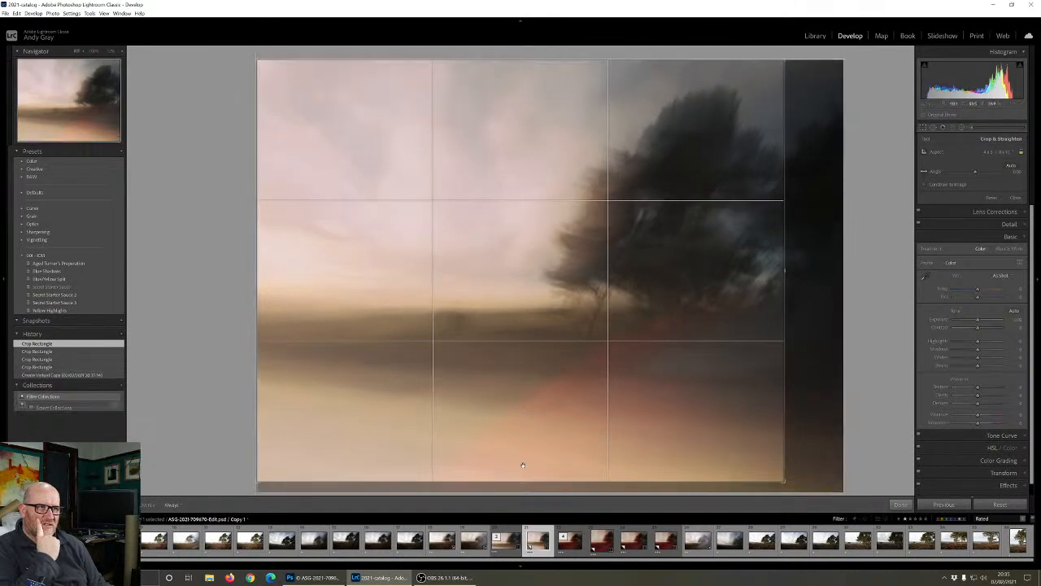
{"action": "mouse_move", "coordinate": [529, 367]}
{"action": "left_mouse_down"}
{"action": "mouse_move", "coordinate": [532, 358]}
{"action": "mouse_move", "coordinate": [535, 369]}
{"action": "left_mouse_up"}
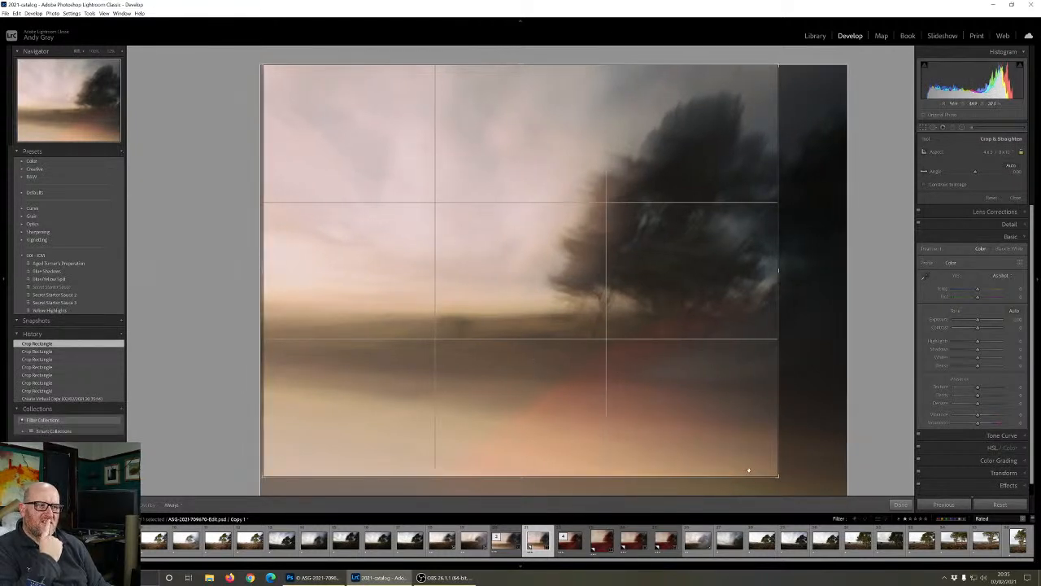
{"action": "left_click", "coordinate": [901, 504]}
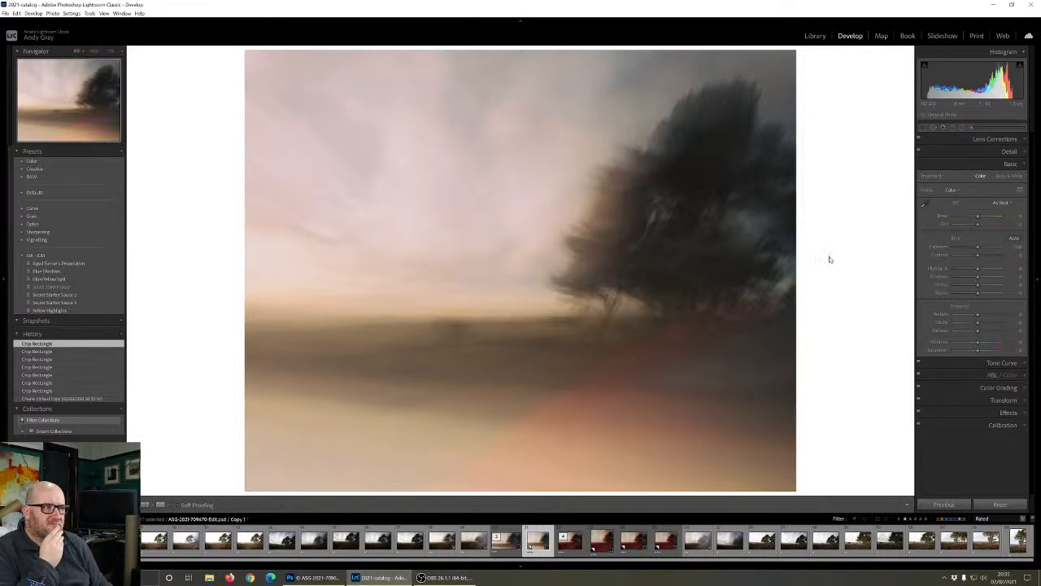
Create a second virtual copy from the lighter edit's 4 x 5 copy and set its crop ratio to 1 x 1
{"action": "right_click", "coordinate": [521, 300]}
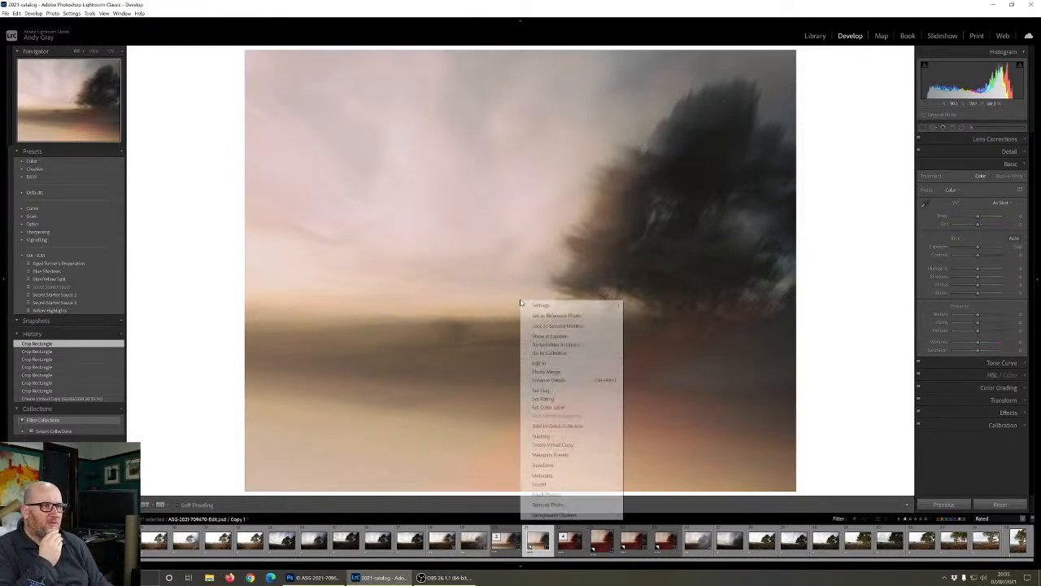
{"action": "left_click", "coordinate": [562, 444]}
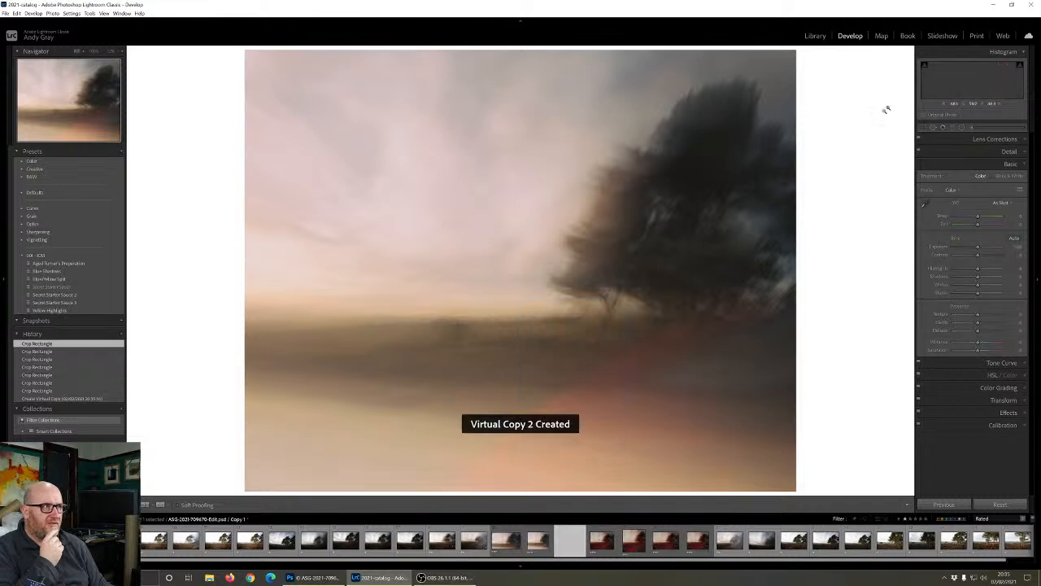
{"action": "left_click", "coordinate": [925, 128]}
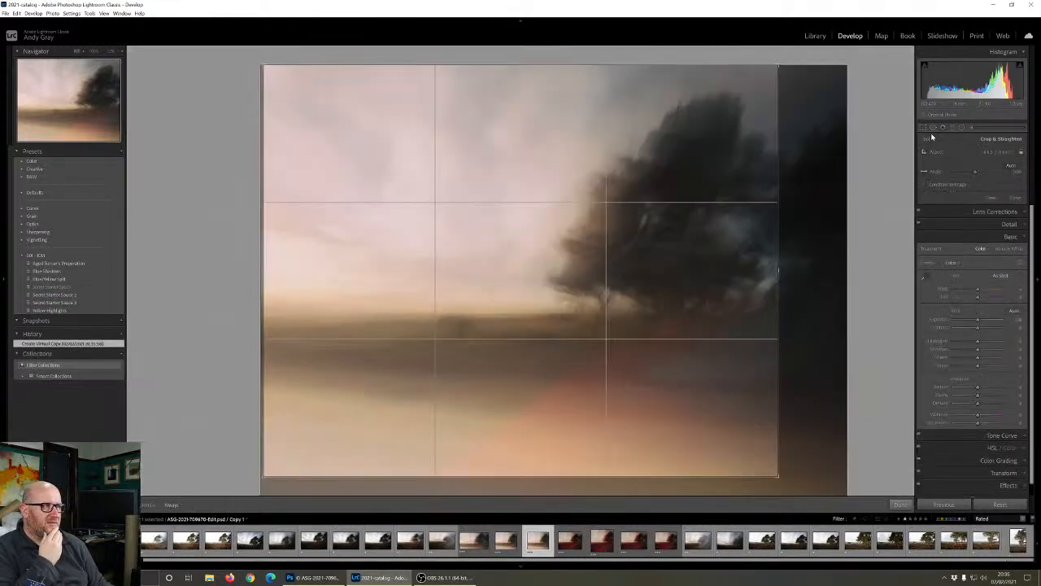
{"action": "left_click", "coordinate": [986, 155]}
{"action": "left_click", "coordinate": [984, 187]}
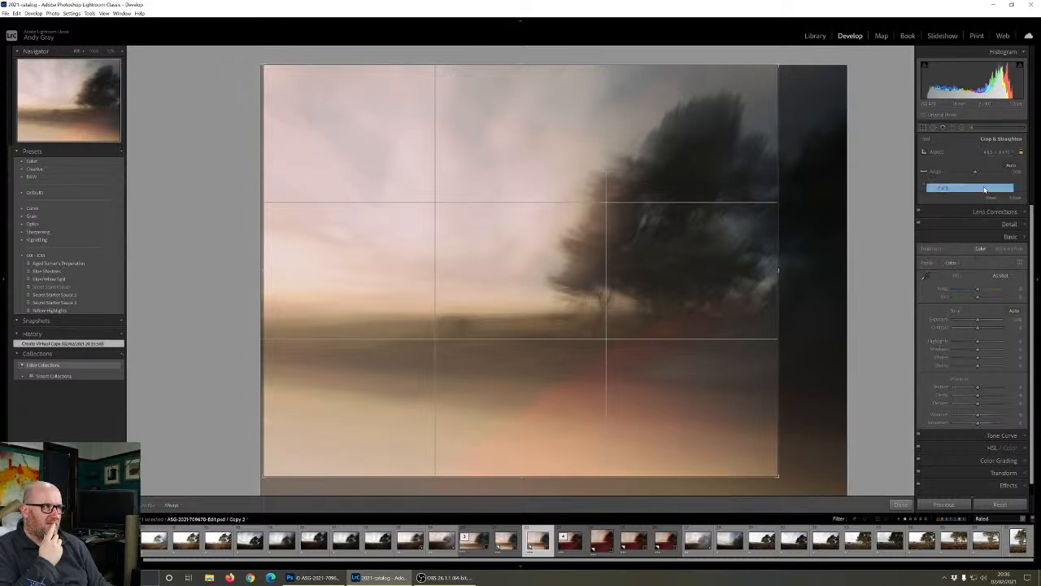
Shift the square crop toward the tree so it fits fully inside, enlarge the crop slightly, and apply it
{"action": "left_click_drag", "start_coordinate": [670, 231], "coordinate": [571, 318]}
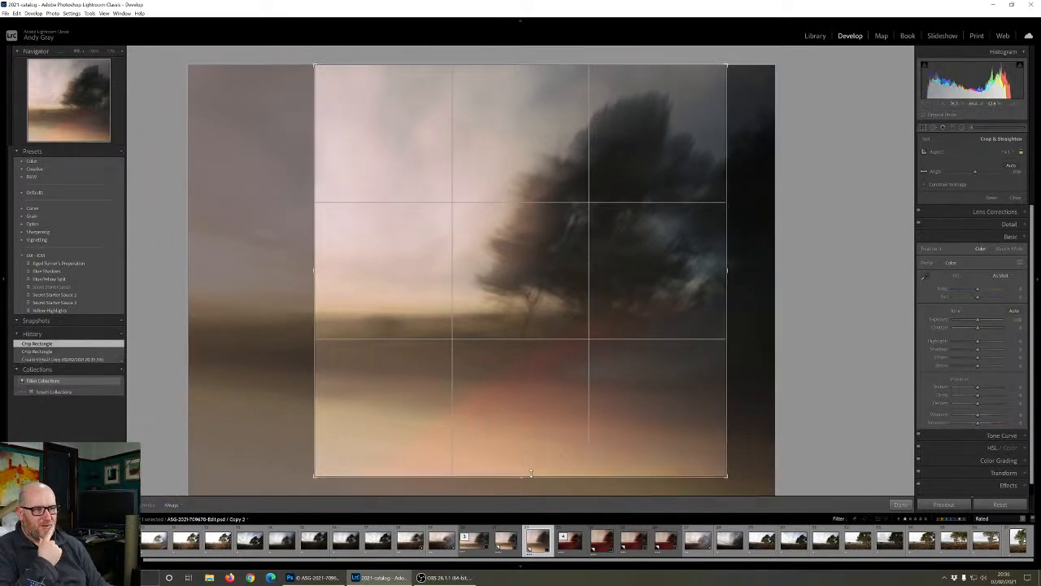
{"action": "mouse_move", "coordinate": [520, 477]}
{"action": "left_mouse_down"}
{"action": "mouse_move", "coordinate": [515, 494]}
{"action": "mouse_move", "coordinate": [513, 480]}
{"action": "left_mouse_up"}
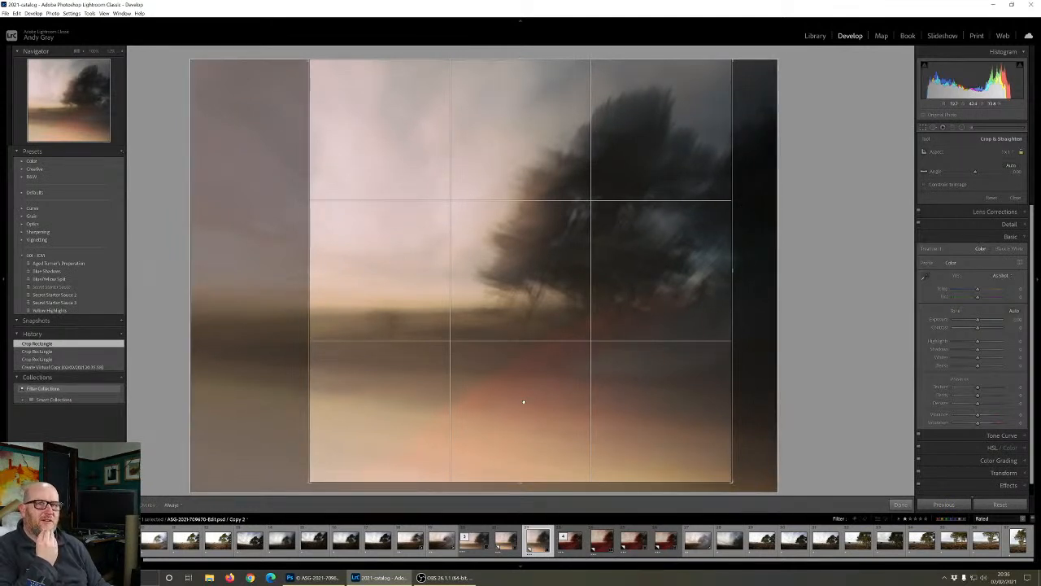
{"action": "left_click", "coordinate": [900, 505]}
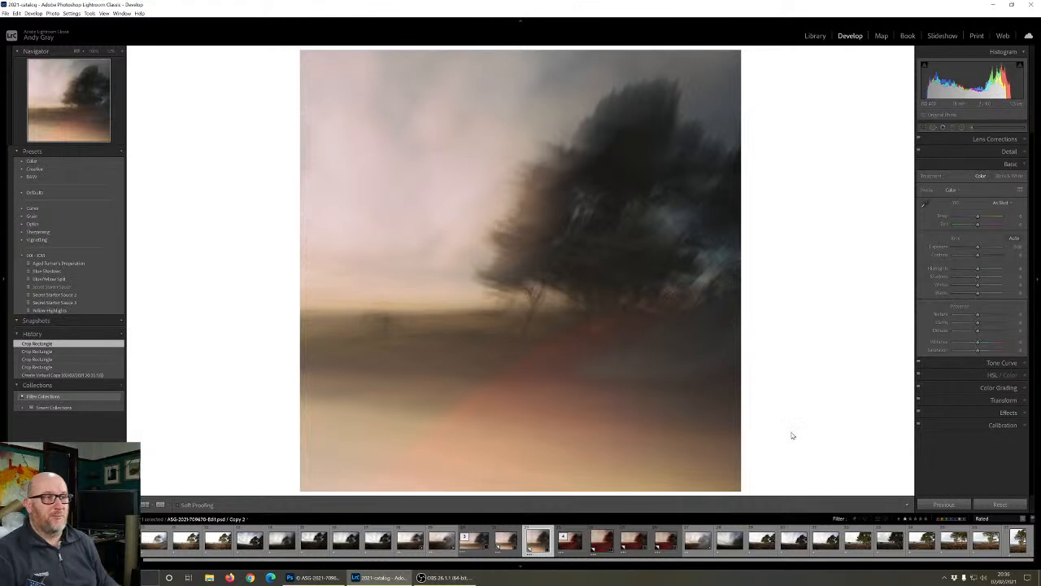
Reposition the square crop to the photo's left side so the tree is partly cut by the right edge
{"action": "left_click", "coordinate": [927, 127]}
{"action": "left_click_drag", "start_coordinate": [556, 263], "coordinate": [666, 291]}
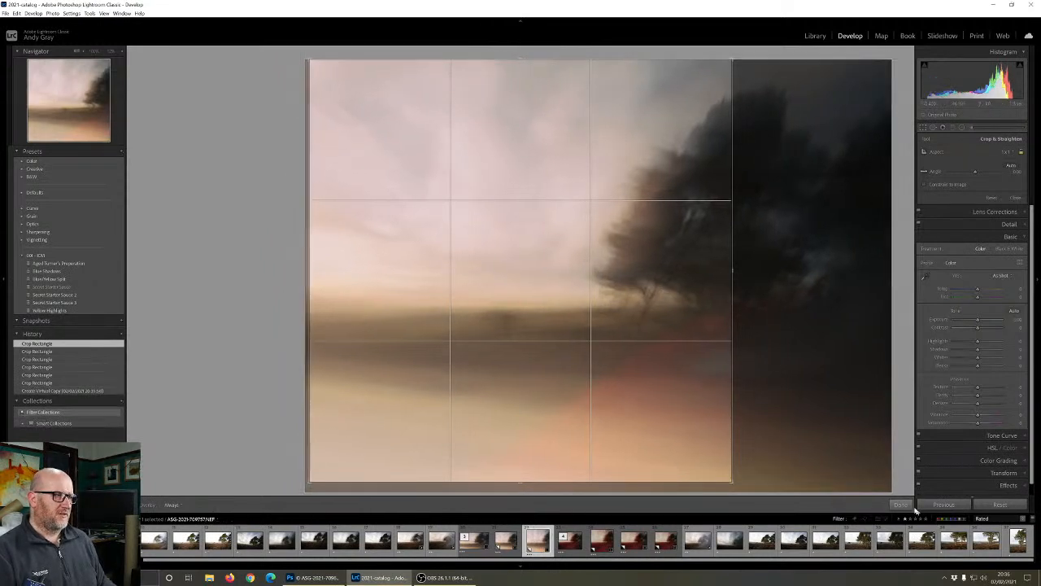
{"action": "key", "text": "Return"}
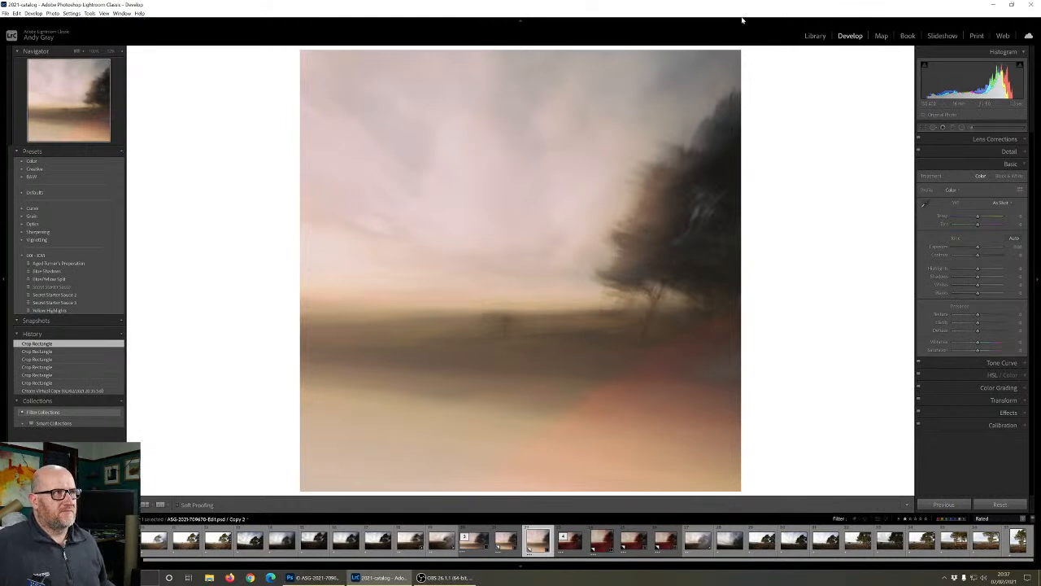
Compare the 16 x 9, 4 x 5 and 1 x 1 crops of the lighter edit at full size in the Library
{"action": "left_click", "coordinate": [815, 36]}
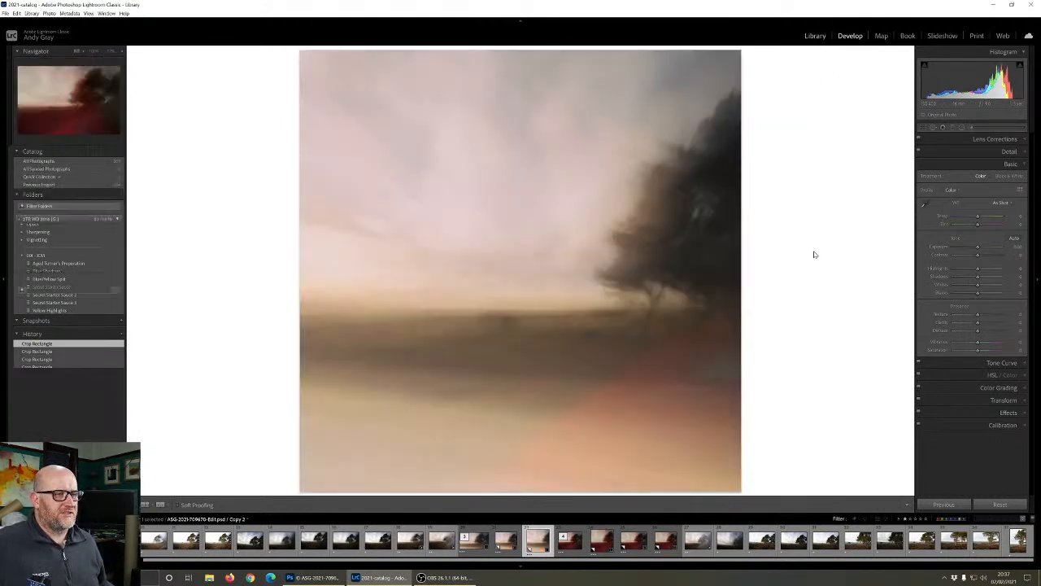
{"action": "key", "text": "Left"}
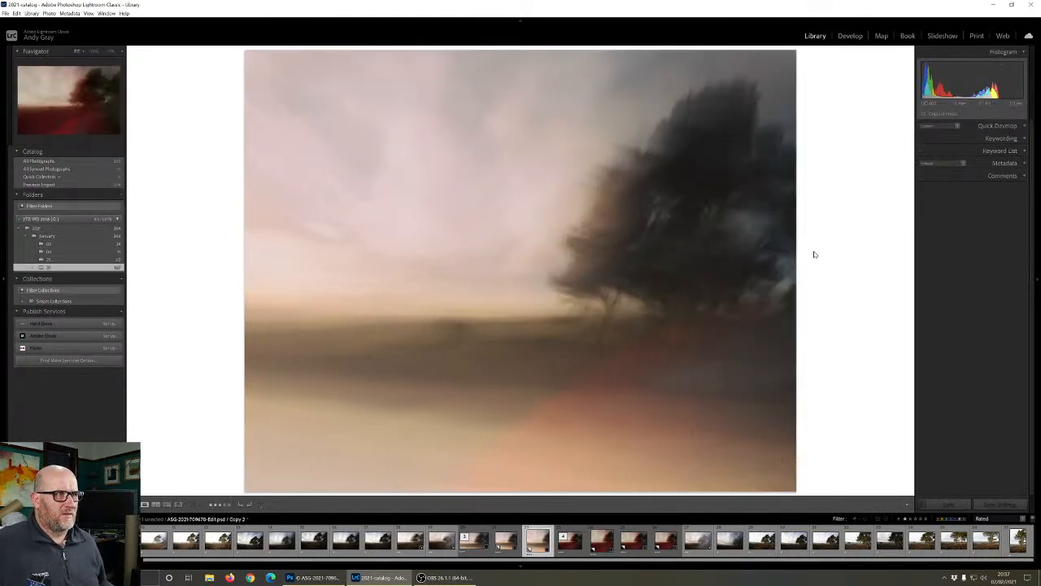
{"action": "key", "text": "Left"}
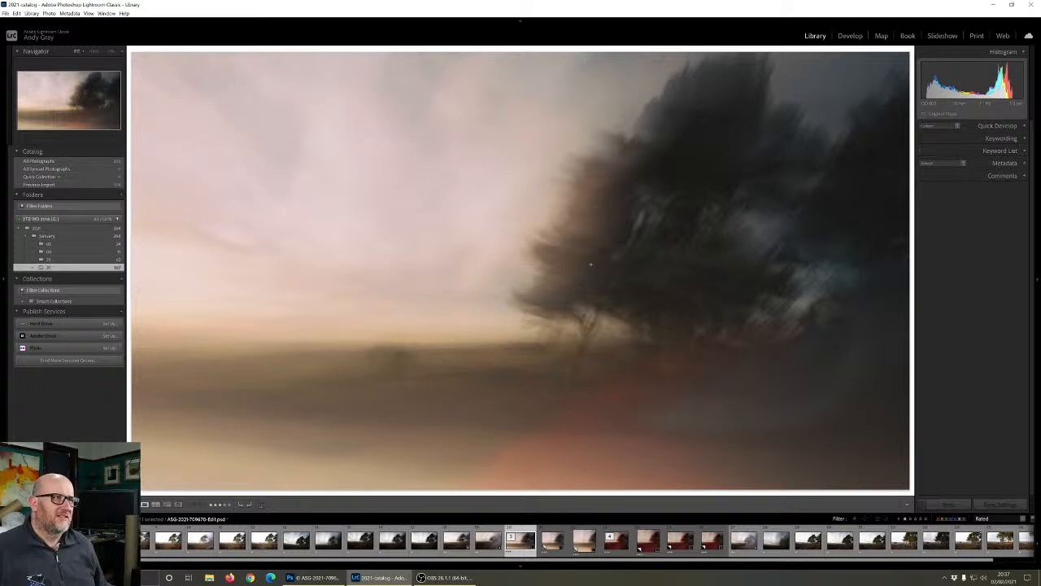
{"action": "key", "text": "Right"}
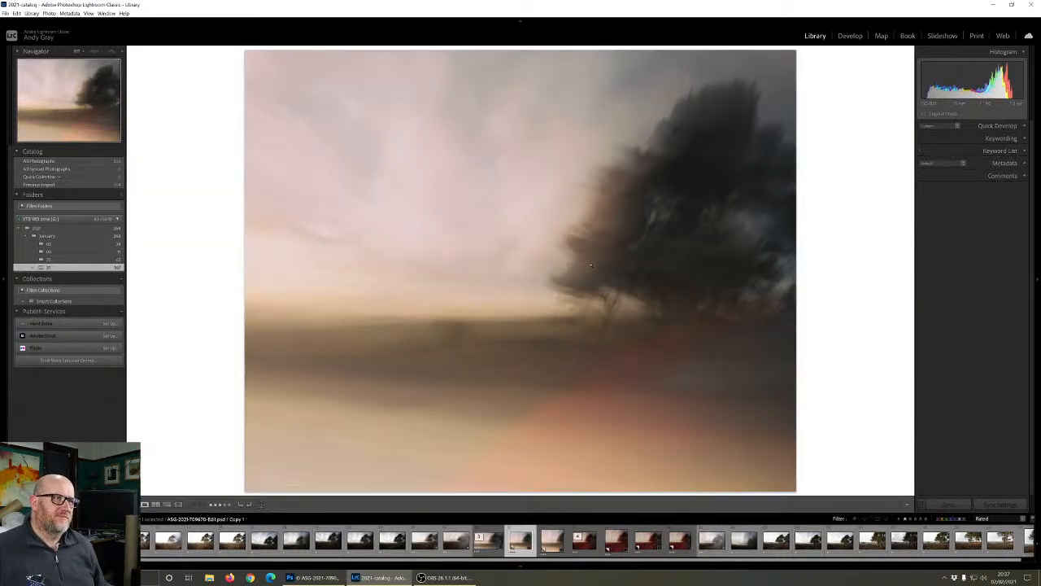
{"action": "key", "text": "Right"}
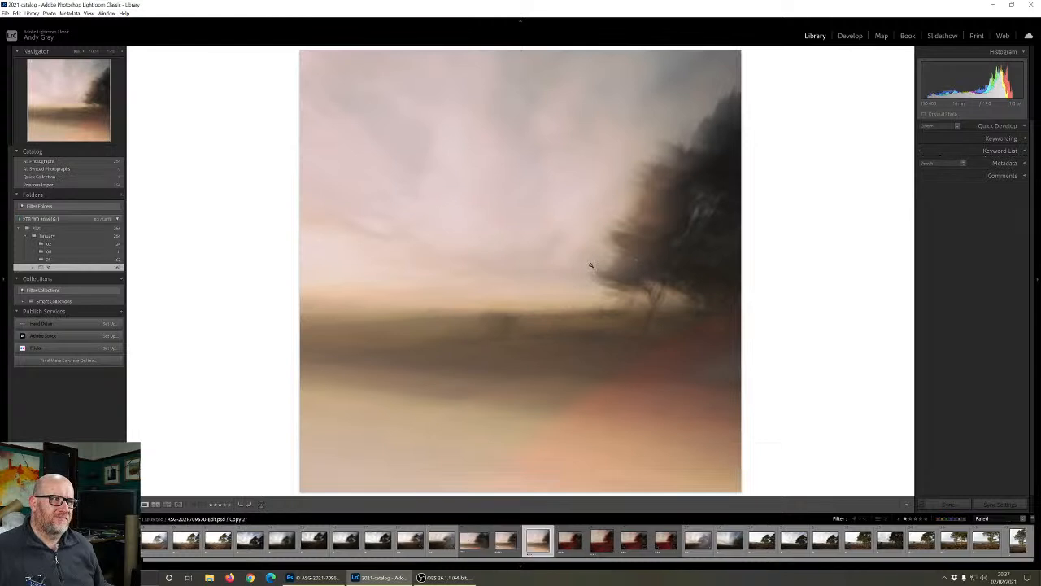
{"action": "key", "text": "Right"}
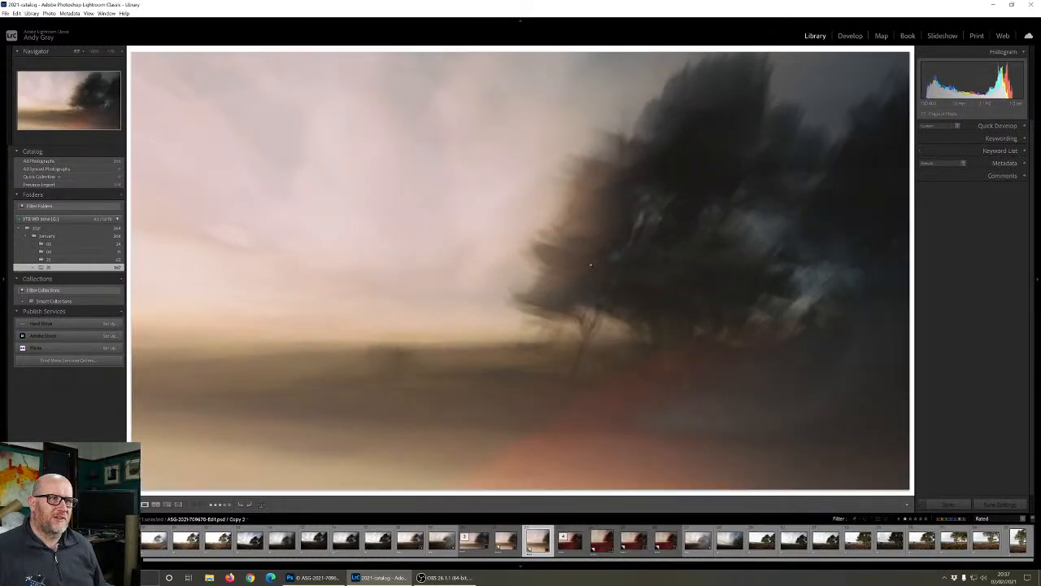
{"action": "key", "text": "Right"}
{"action": "key", "text": "Right"}
{"action": "key", "text": "Left"}
{"action": "key", "text": "Left"}
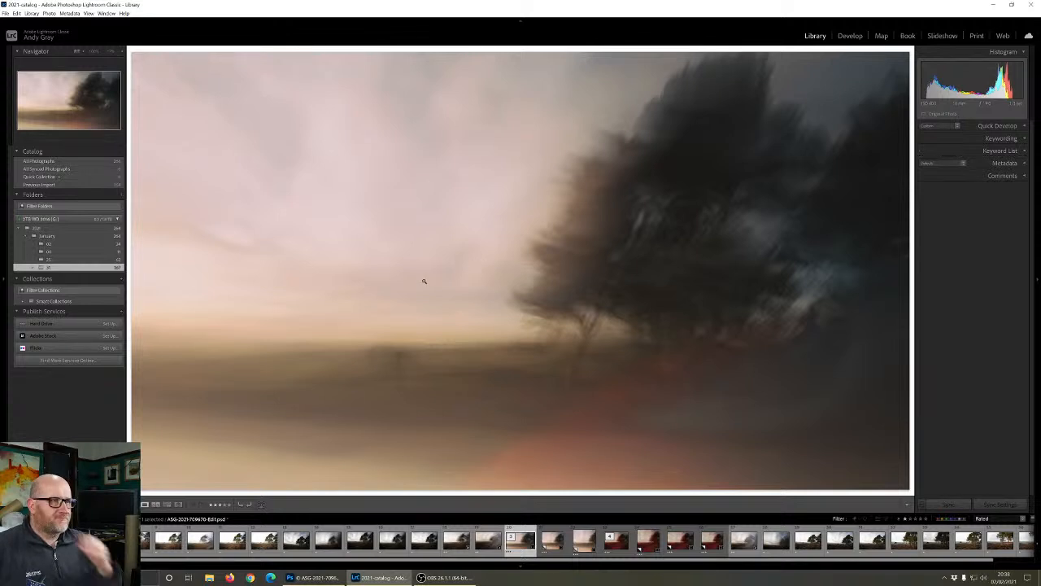
{"action": "key", "text": "Right"}
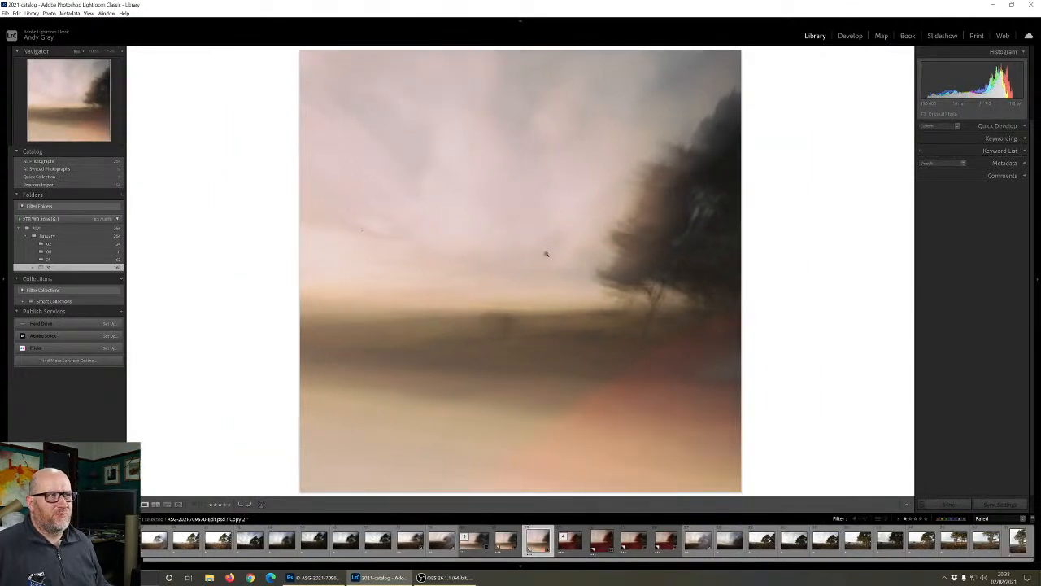
{"action": "key", "text": "Right"}
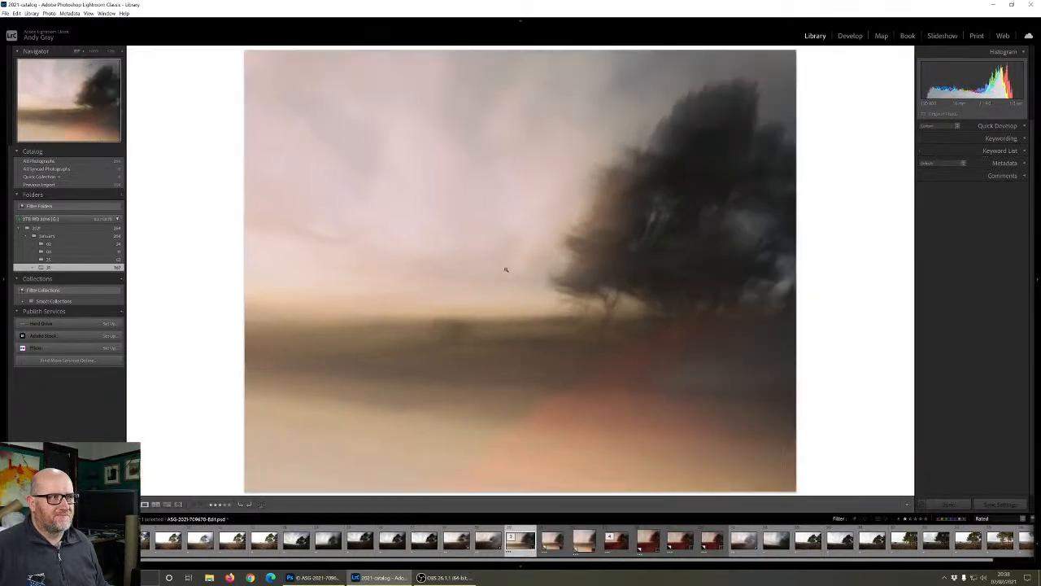
{"action": "key", "text": "ctrl+apostrophe"}
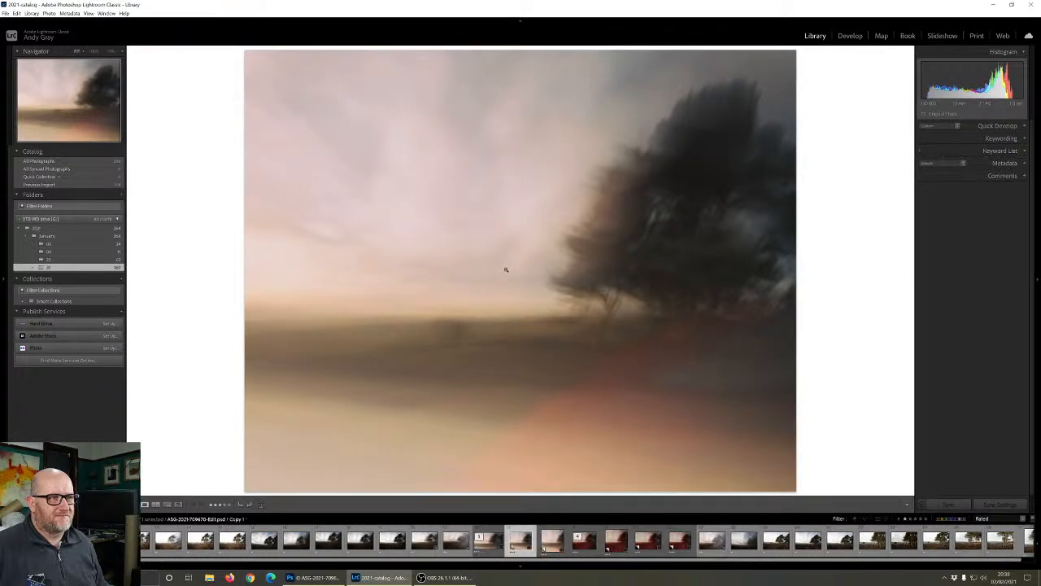
Compare the crops of the dark red edit with those of the lighter edit, switching back and forth between them
{"action": "key", "text": "Right"}
{"action": "key", "text": "Right"}
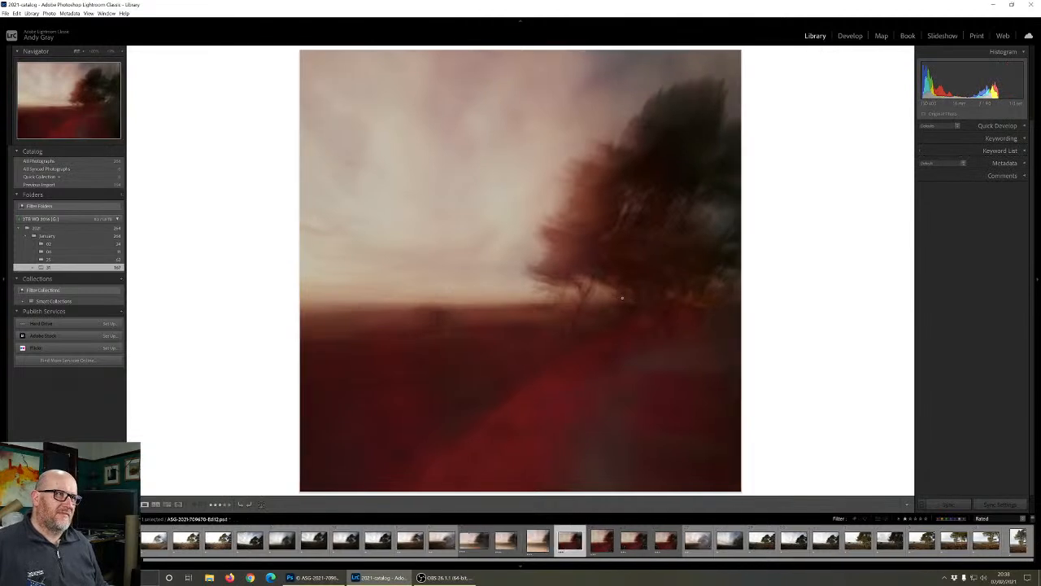
{"action": "key", "text": "Right"}
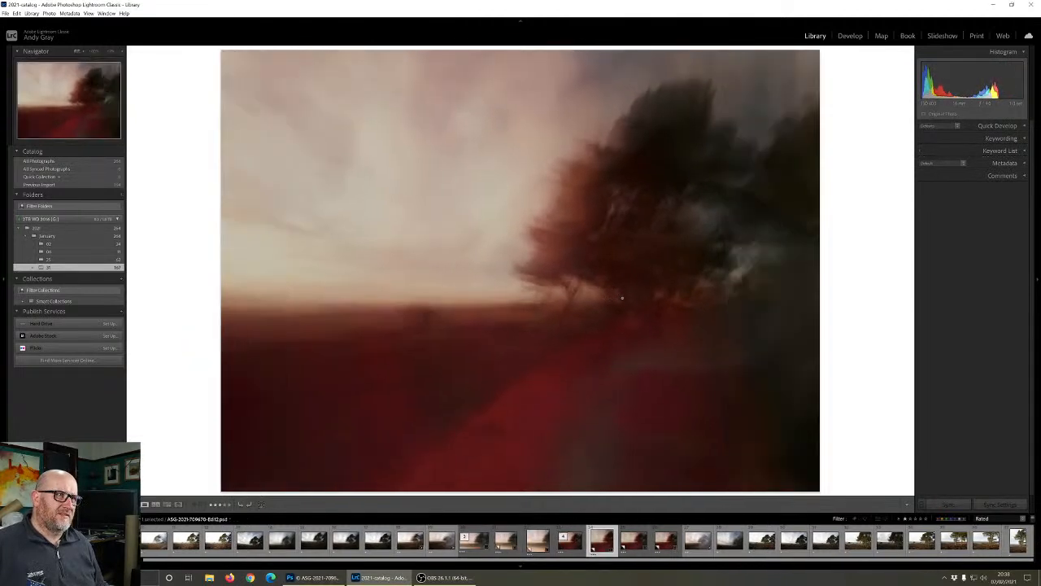
{"action": "key", "text": "Left"}
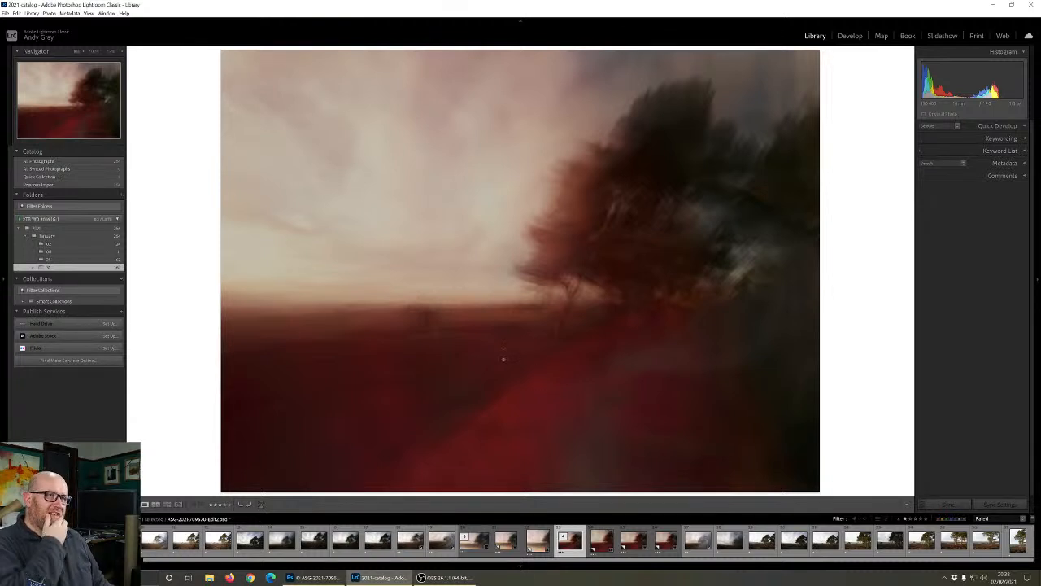
{"action": "key", "text": "Left"}
{"action": "key", "text": "Left"}
{"action": "key", "text": "Left"}
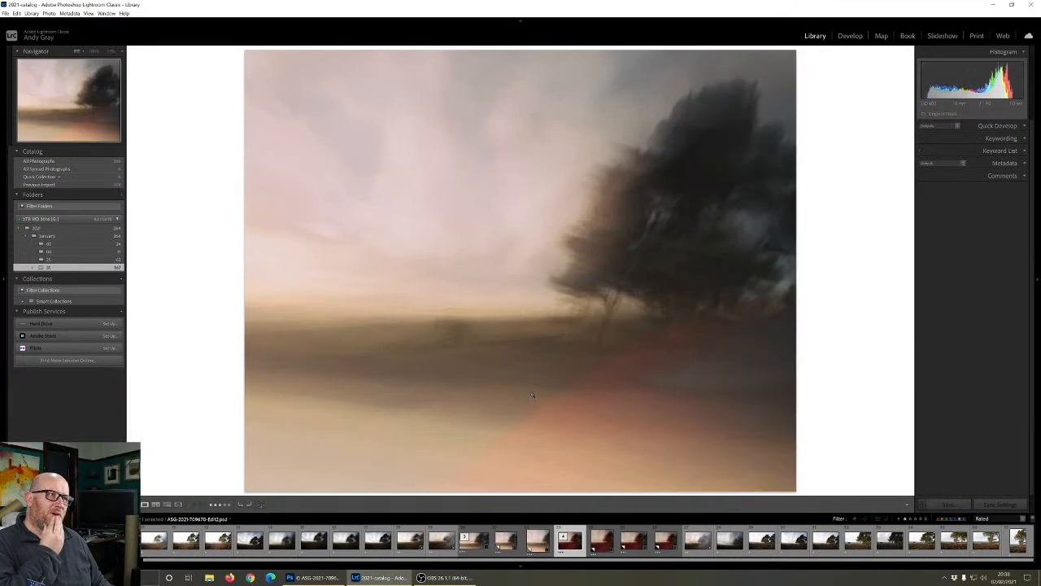
{"action": "key", "text": "Left"}
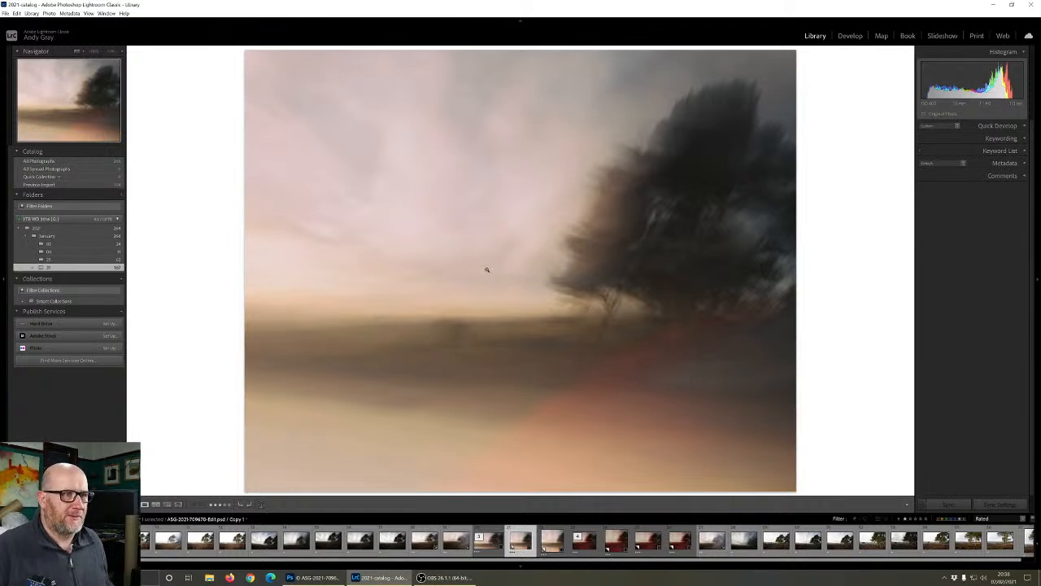
{"action": "key", "text": "Left"}
{"action": "key", "text": "Right"}
{"action": "key", "text": "Left"}
{"action": "key", "text": "Left"}
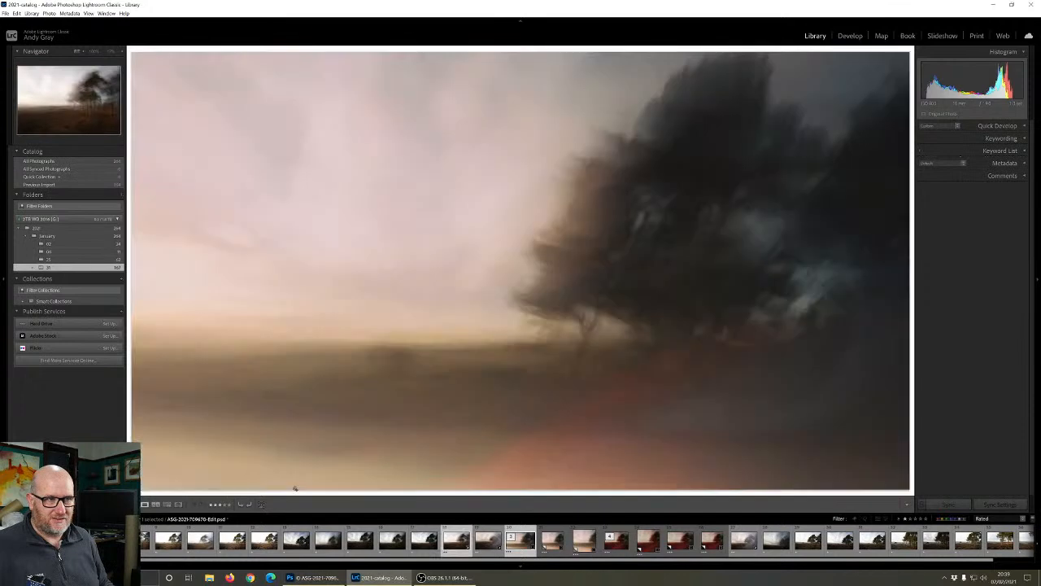
{"action": "key", "text": "Right"}
{"action": "key", "text": "Right"}
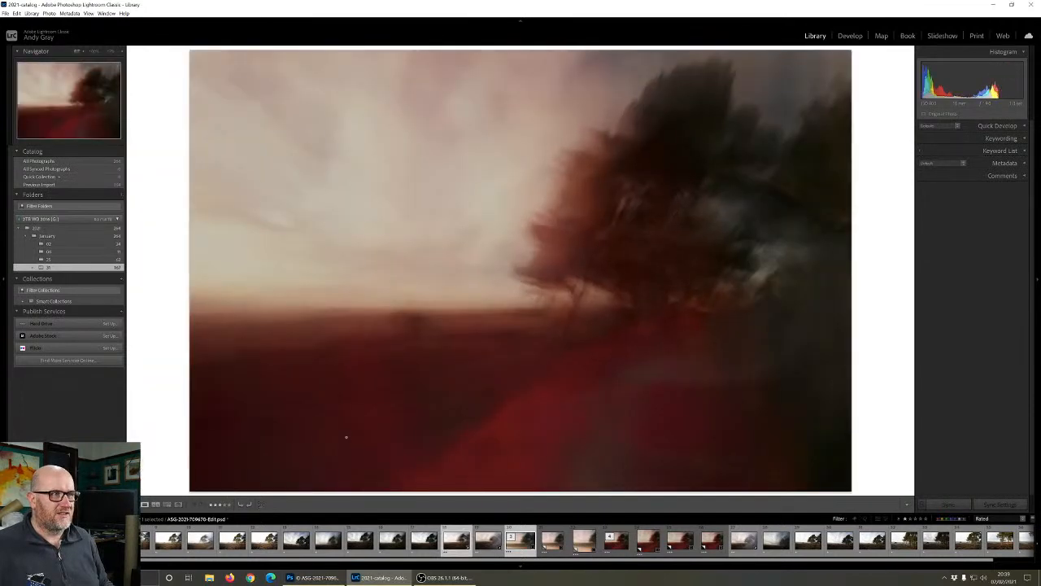
{"action": "key", "text": "Left"}
{"action": "key", "text": "Left"}
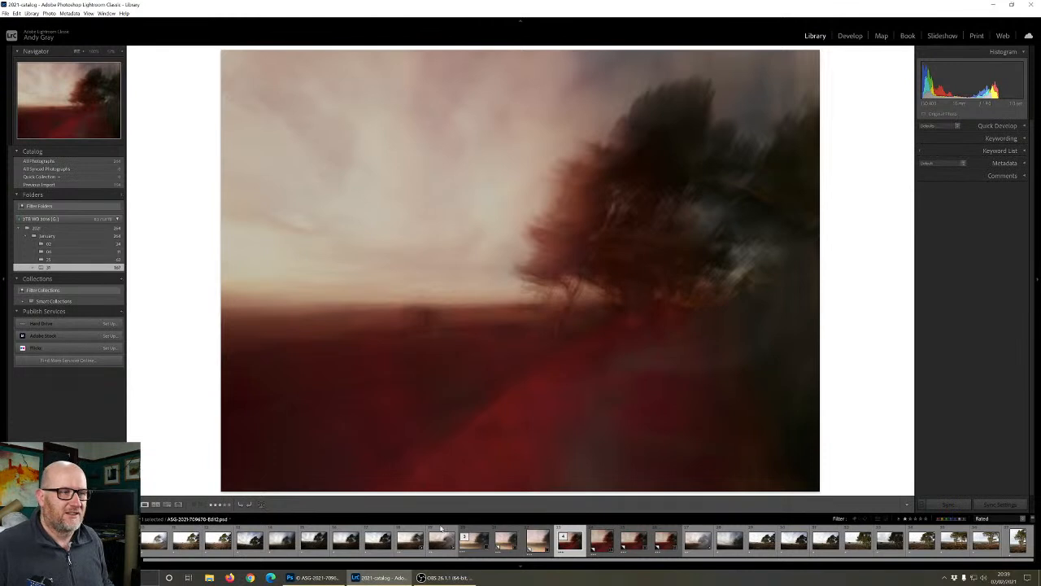
Go back to the lighter edit's 16 x 9 photo, inspect its crop frame in Develop, and return to the Library
{"action": "left_click_drag", "start_coordinate": [444, 562], "coordinate": [283, 562]}
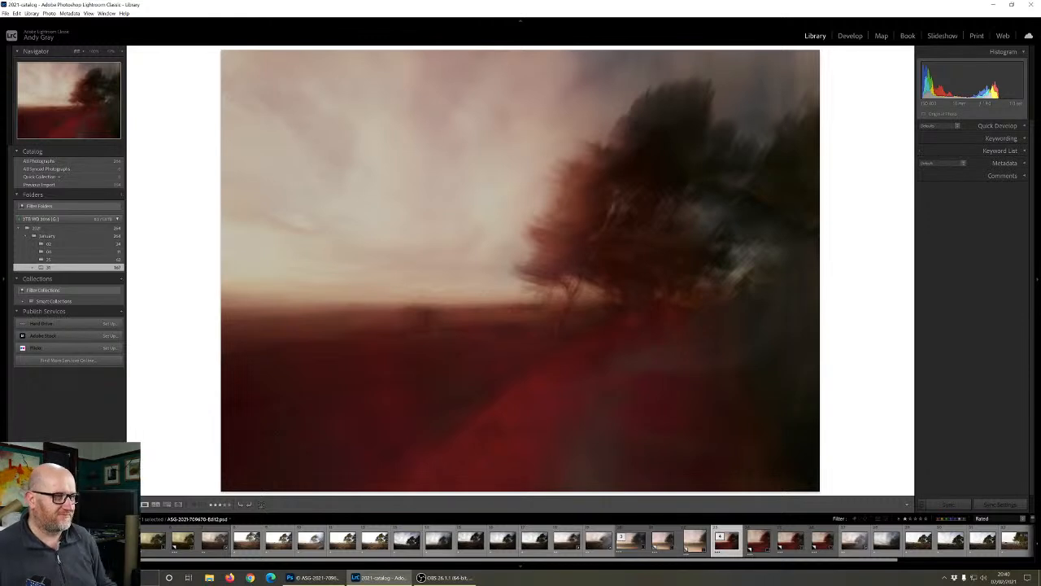
{"action": "key", "text": "Left"}
{"action": "key", "text": "Left"}
{"action": "key", "text": "Left"}
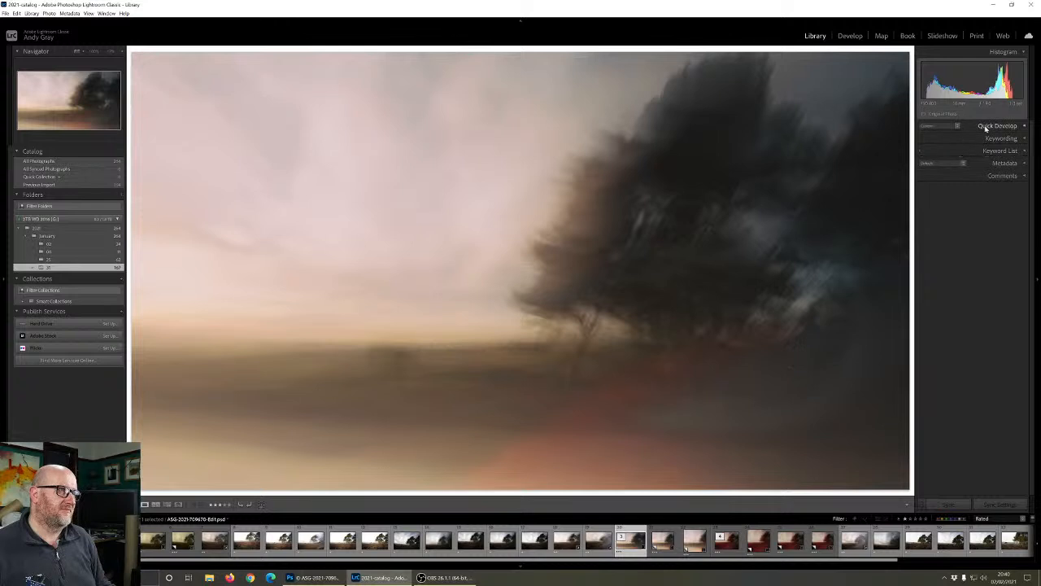
{"action": "left_click", "coordinate": [850, 36]}
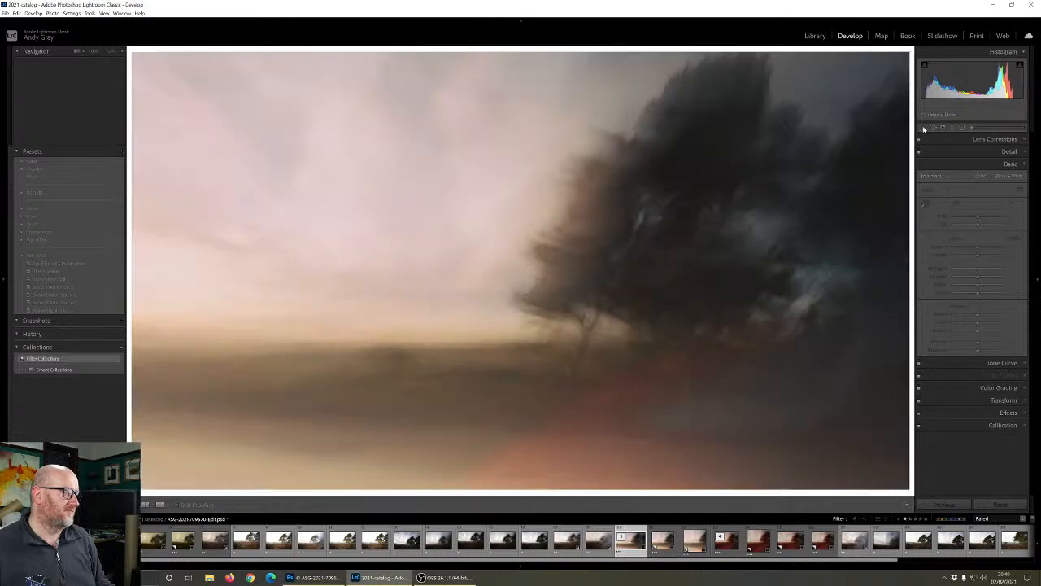
{"action": "left_click", "coordinate": [923, 128]}
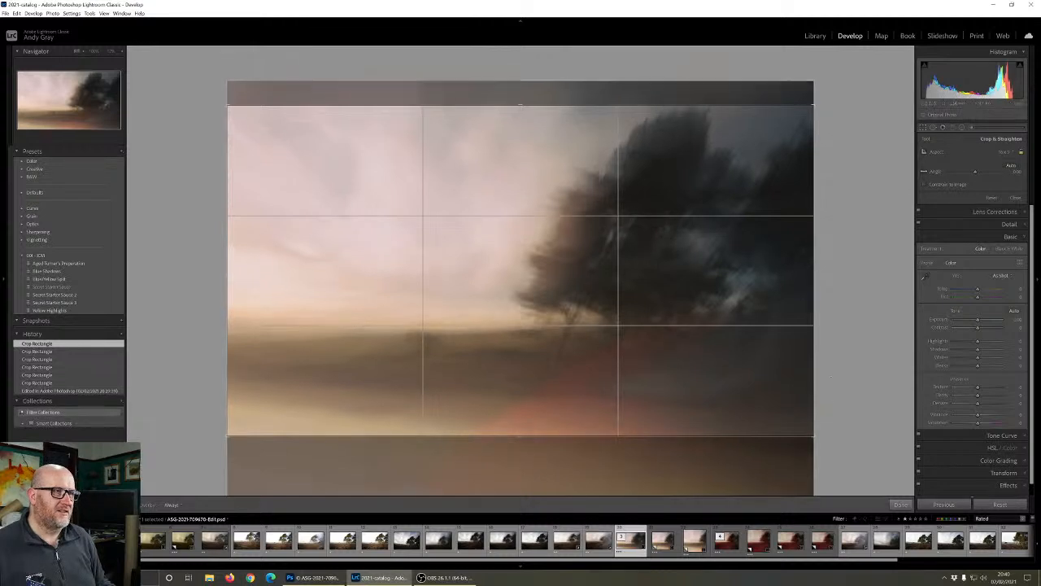
{"action": "left_click", "coordinate": [900, 504]}
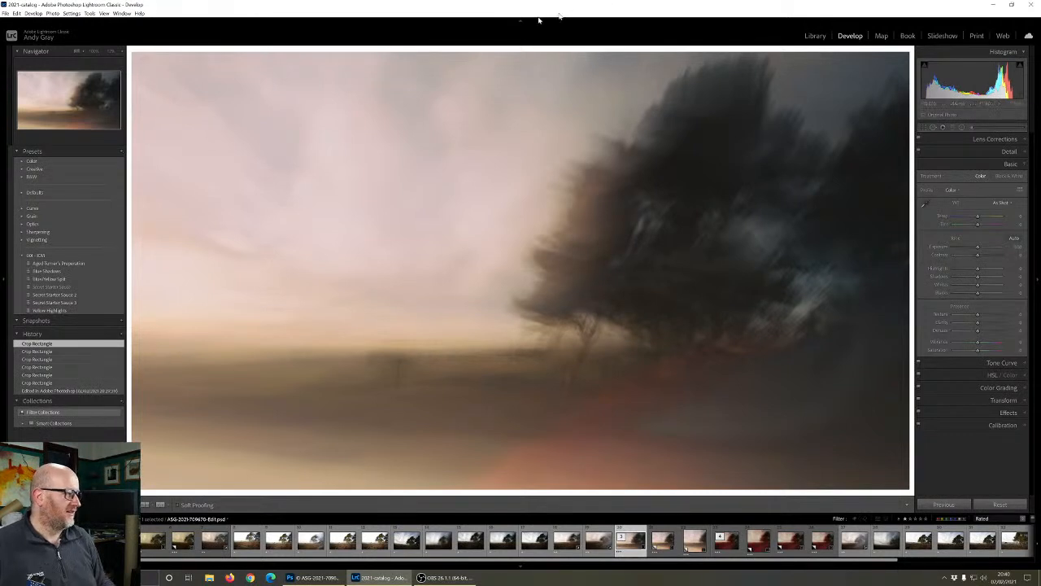
{"action": "left_click", "coordinate": [815, 36]}
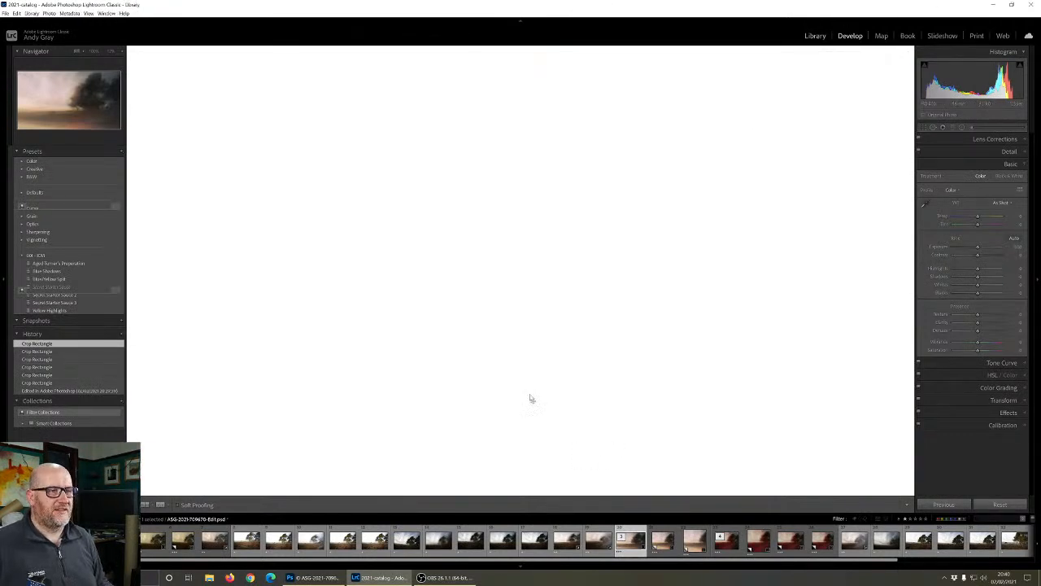